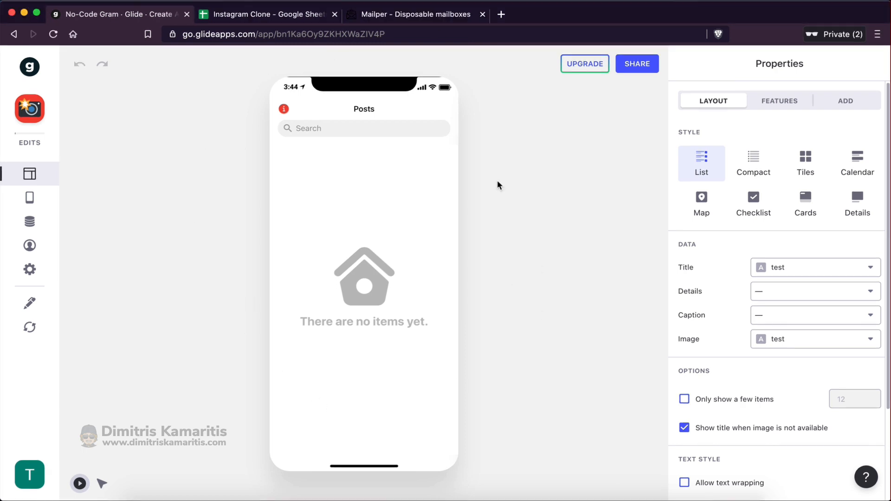
# Compare the Glide editor with the linked Instagram Clone spreadsheet, ending on Posts cell A1 holding 'test'
pyautogui.click(247, 20)
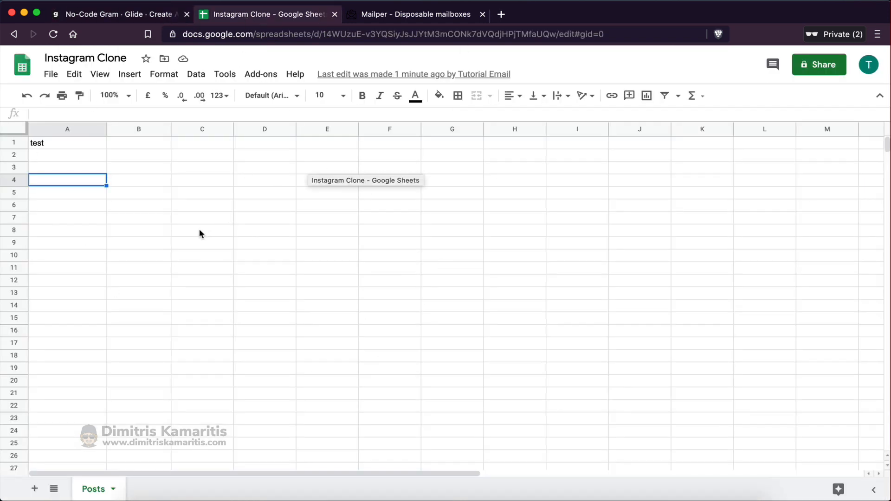
pyautogui.click(132, 17)
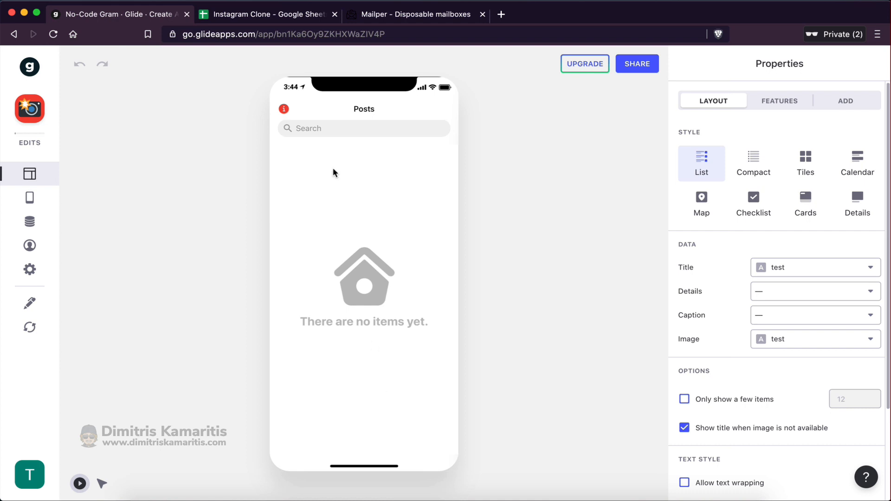
pyautogui.click(236, 14)
pyautogui.click(195, 343)
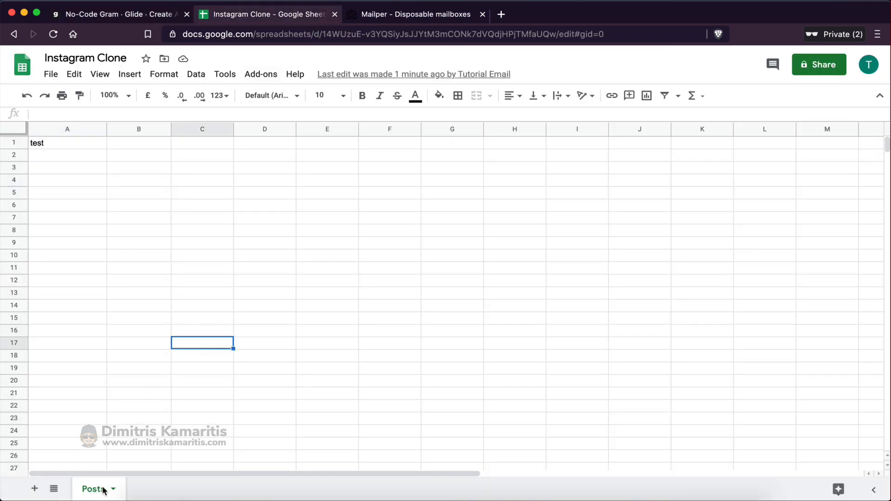
pyautogui.moveTo(59, 142); pyautogui.dragTo(441, 398)
pyautogui.click(363, 247)
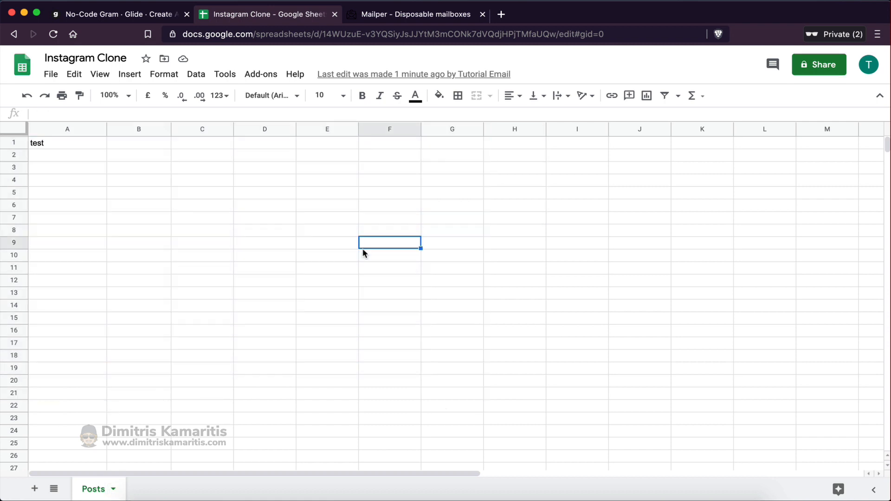
pyautogui.click(123, 14)
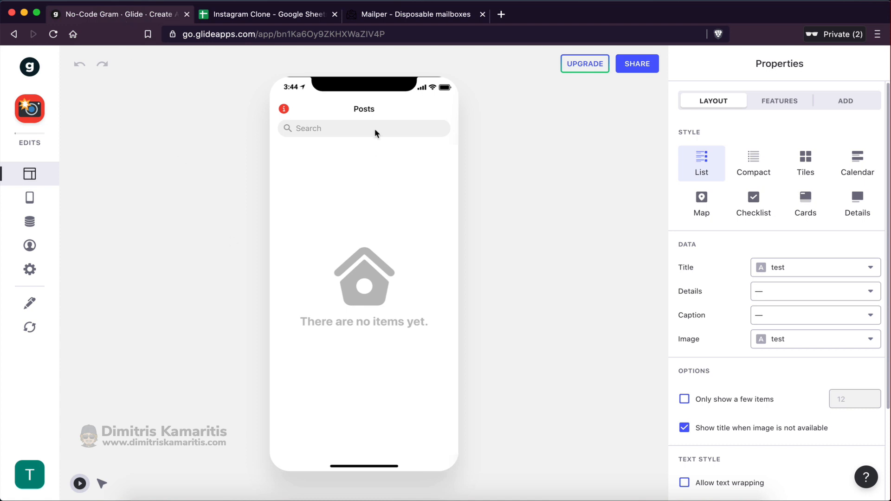
pyautogui.click(241, 6)
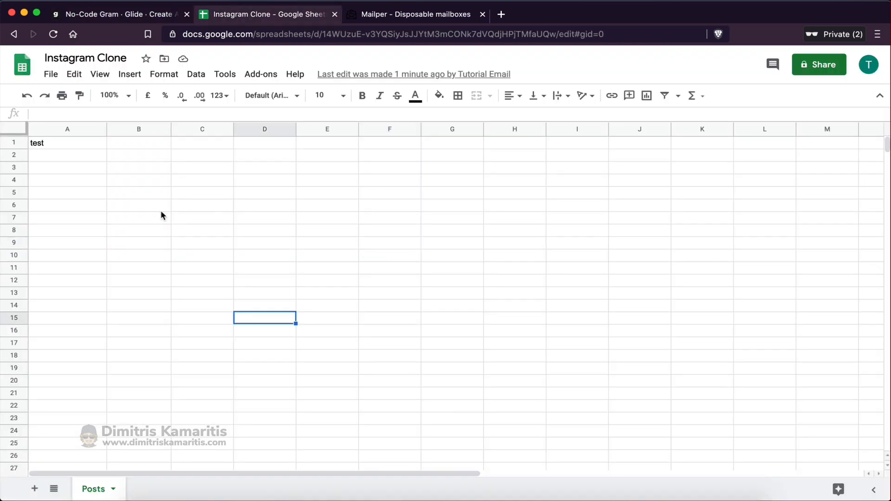
pyautogui.click(67, 147)
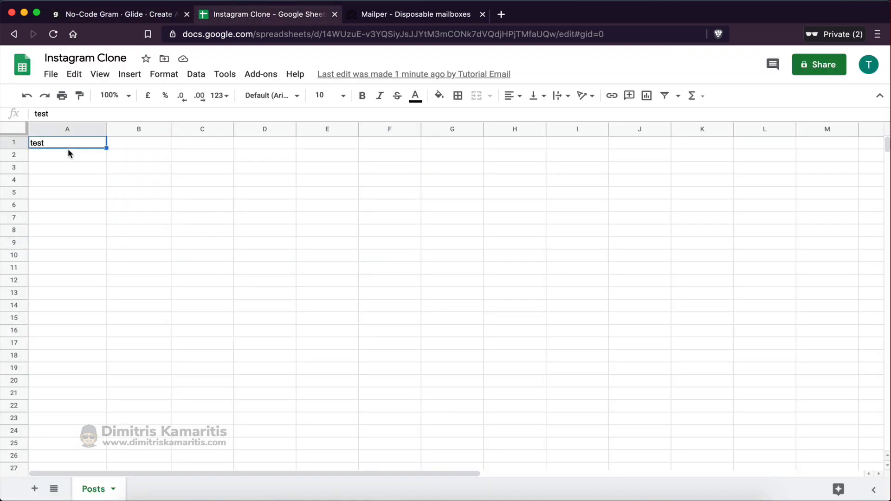
# Enter the headers Title, Caption and Image in cells A1 to C1 of Posts
pyautogui.write('Title')
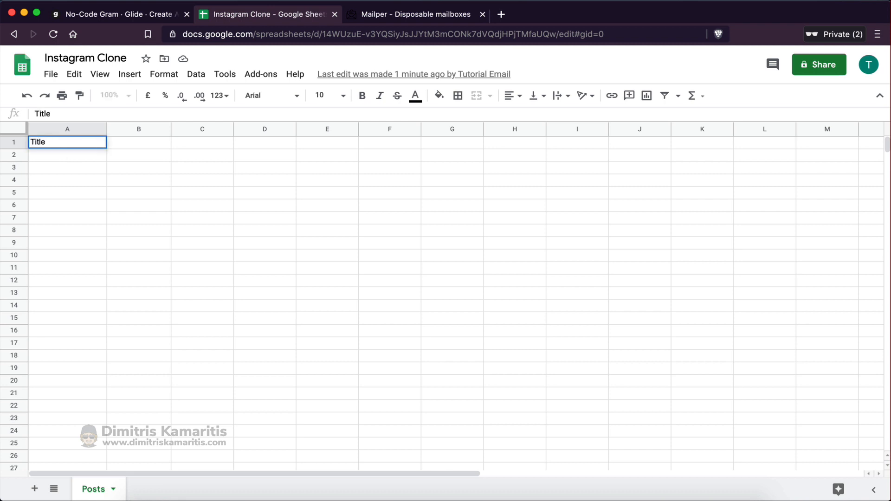
pyautogui.press('Tab')
pyautogui.write('cAPTION')
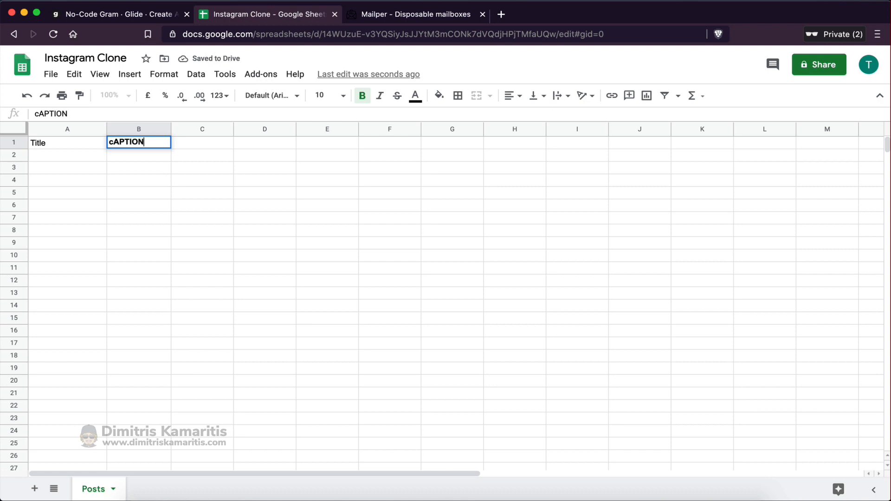
pyautogui.press('super+BackSpace')
pyautogui.write('Caption')
pyautogui.press('Tab')
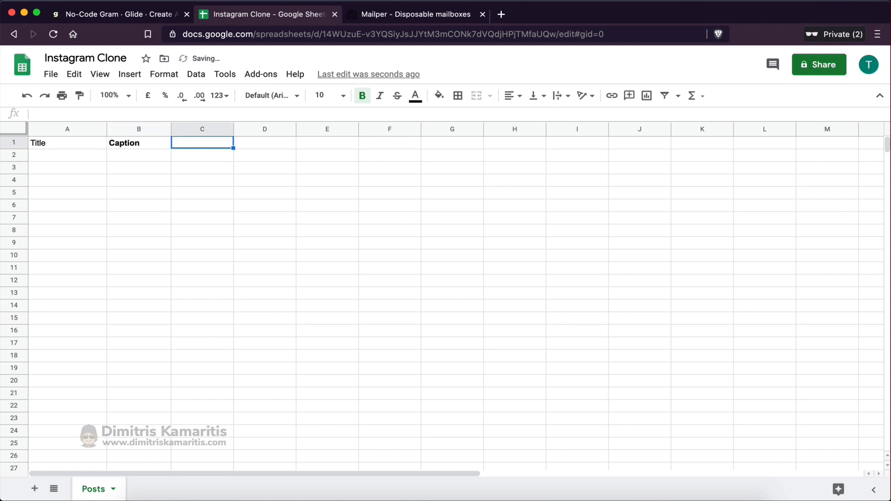
pyautogui.write('Image')
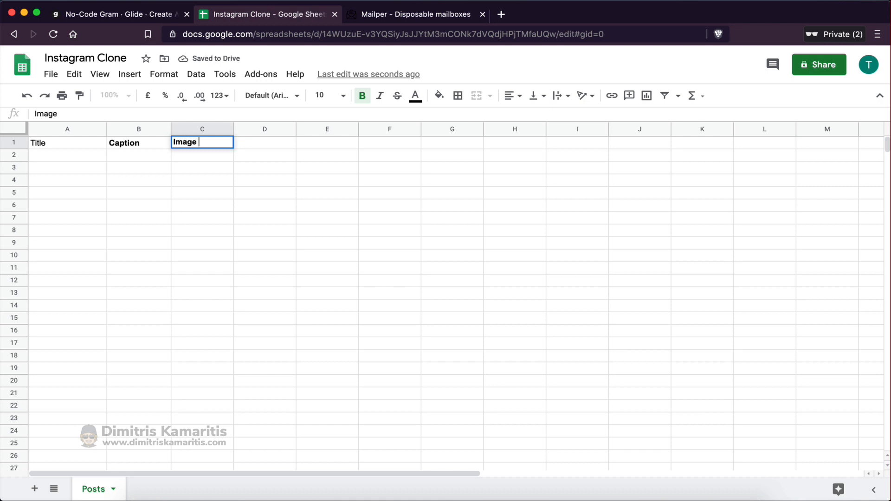
pyautogui.press('Tab')
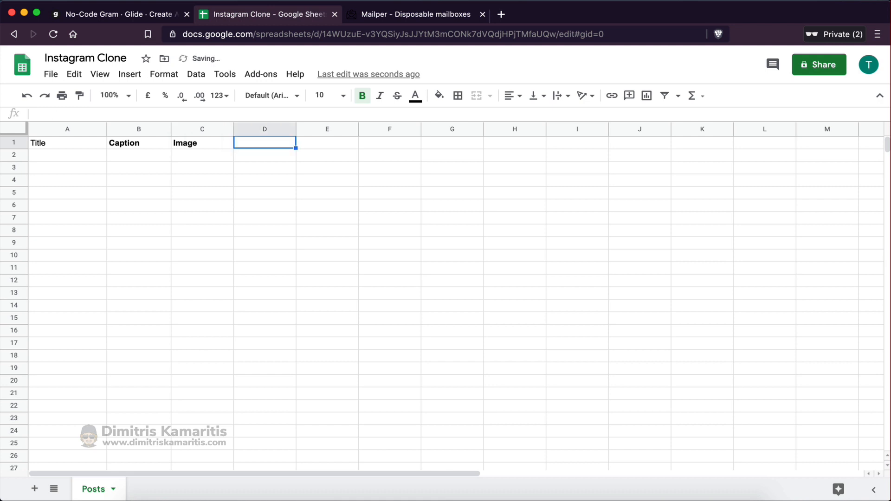
# Add the headers Publish Date, Likes and User Email in D1 to F1, then check the header cells
pyautogui.write('Publish Dat')
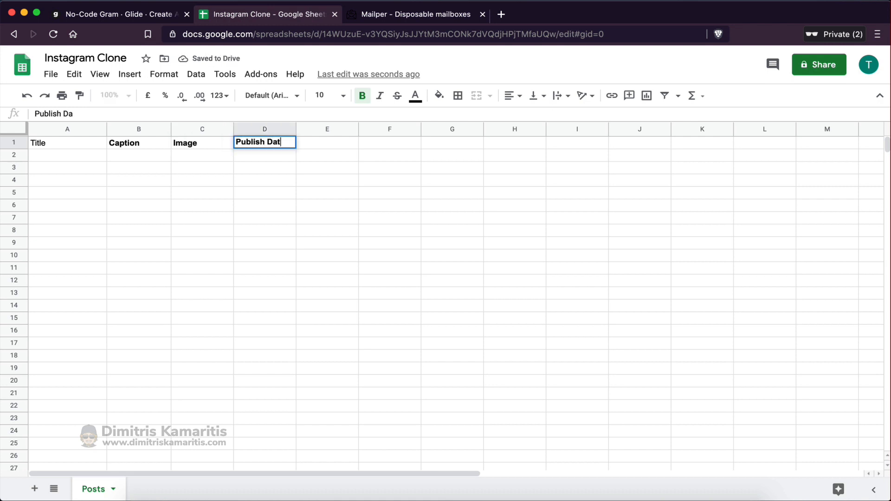
pyautogui.write('e')
pyautogui.press('Tab')
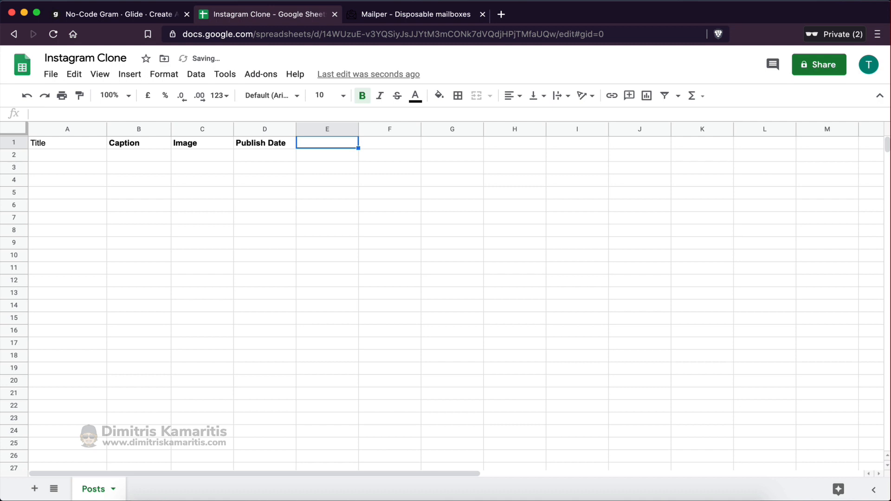
pyautogui.write('Likes')
pyautogui.press('Tab')
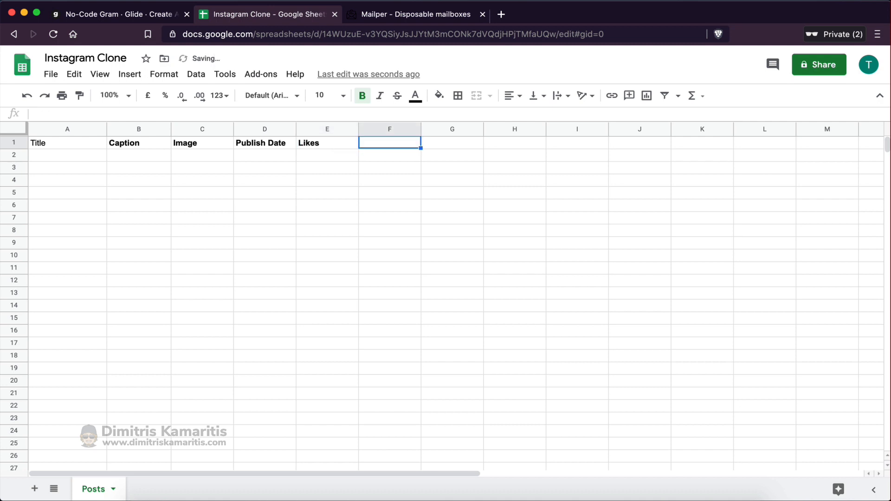
pyautogui.write('User E')
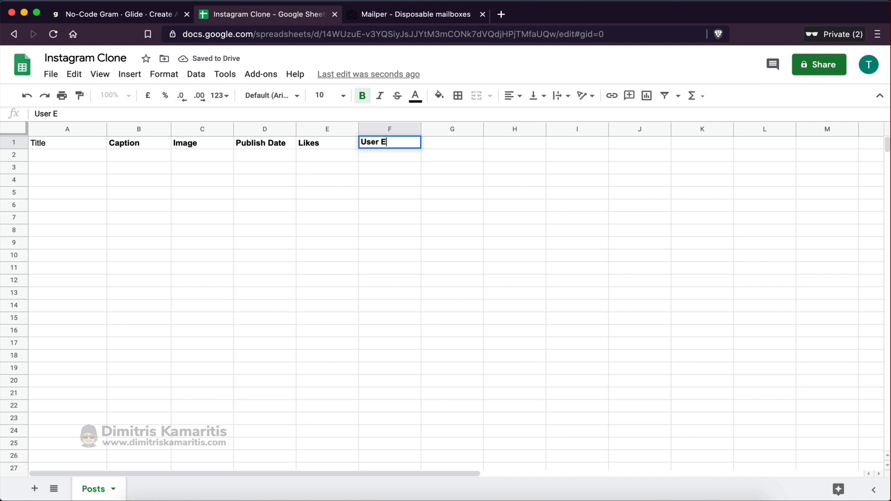
pyautogui.write('mail')
pyautogui.click(74, 176)
pyautogui.click(49, 140)
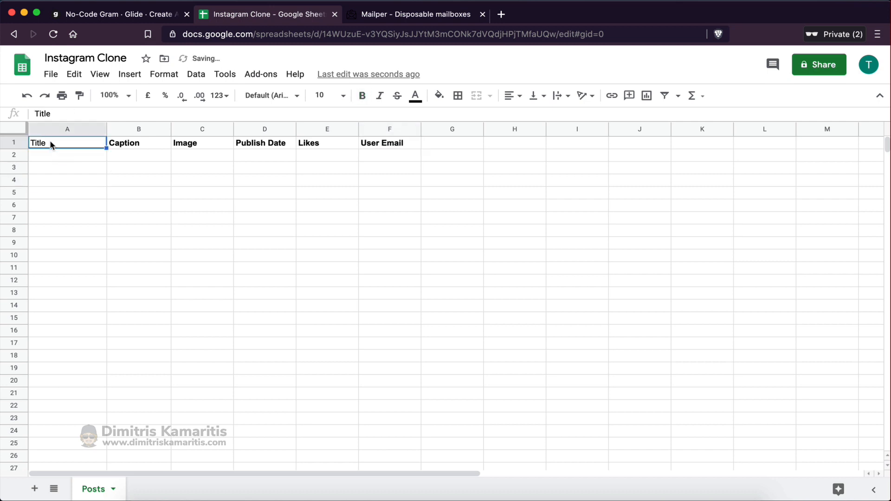
pyautogui.click(150, 188)
pyautogui.click(372, 146)
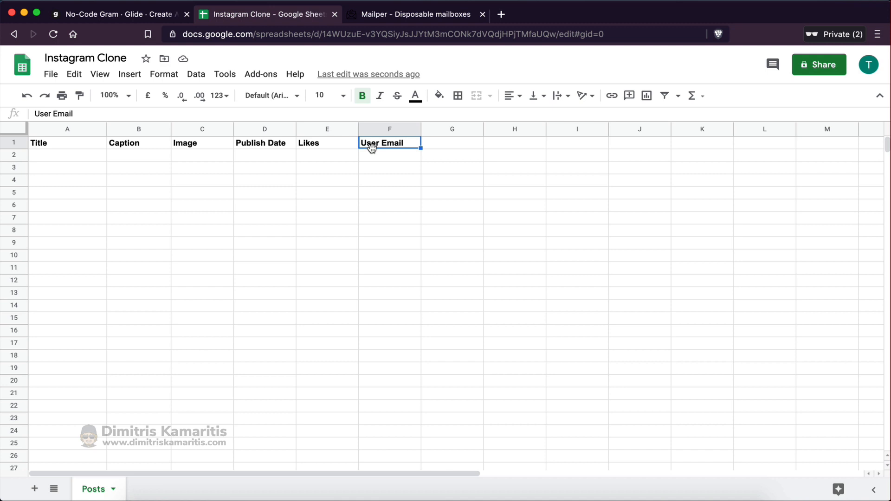
pyautogui.click(395, 154)
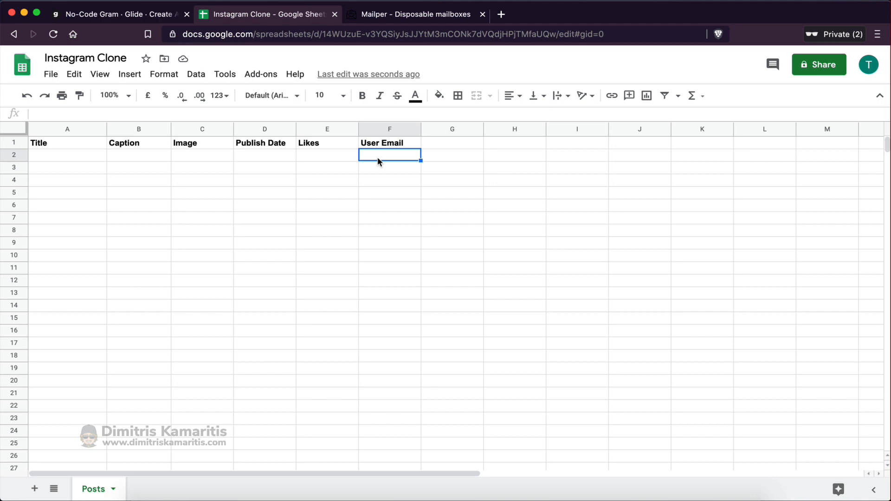
pyautogui.click(372, 168)
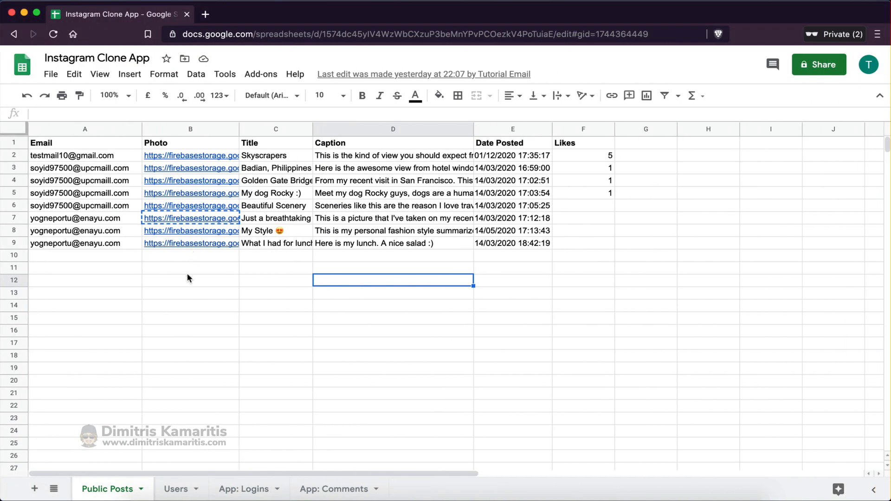
# Copy the Skyscrapers post's image link, title and caption from the source sheet into C2, A2 and B2
pyautogui.click(187, 293)
pyautogui.click(195, 156)
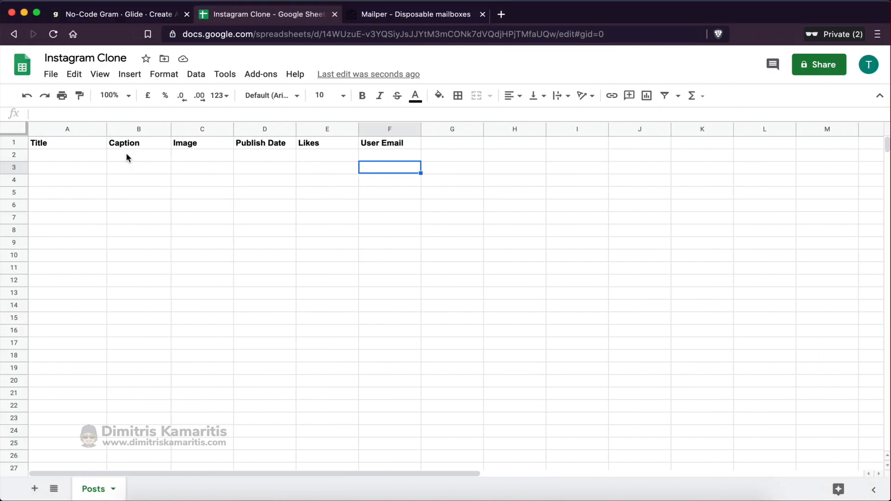
pyautogui.click(195, 154)
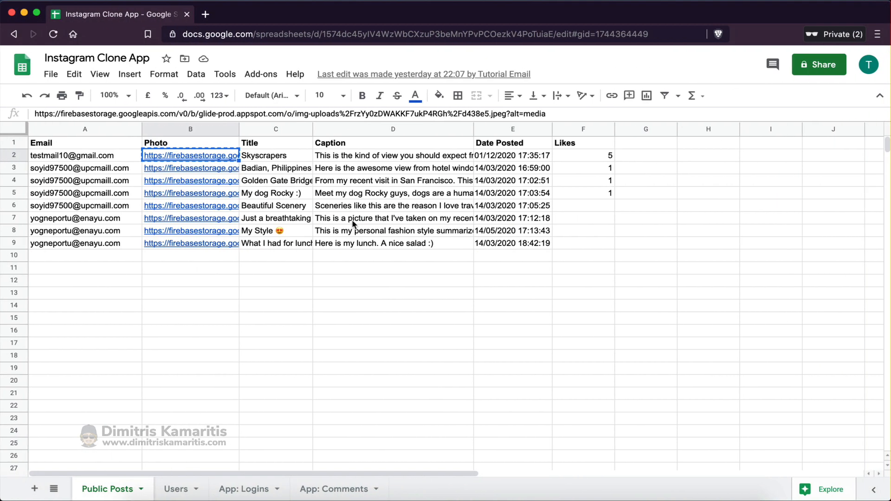
pyautogui.click(266, 157)
pyautogui.hotkey('ctrl', 'c')
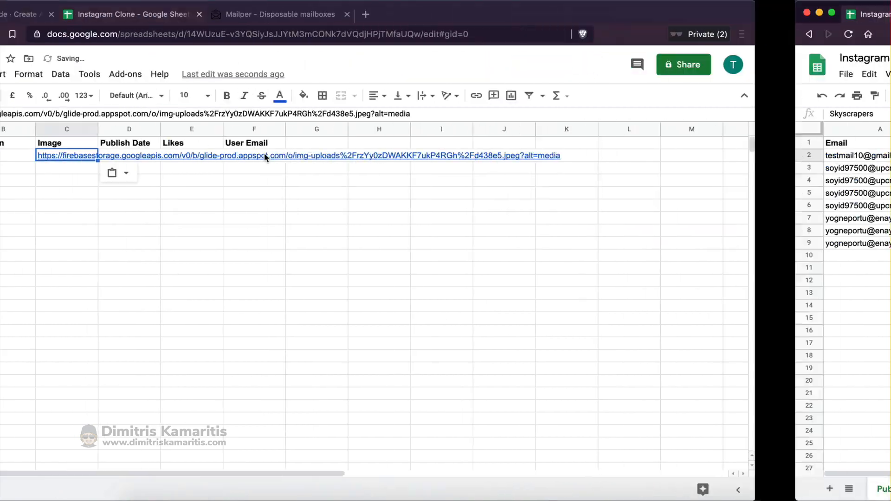
pyautogui.click(56, 162)
pyautogui.hotkey('ctrl', 'v')
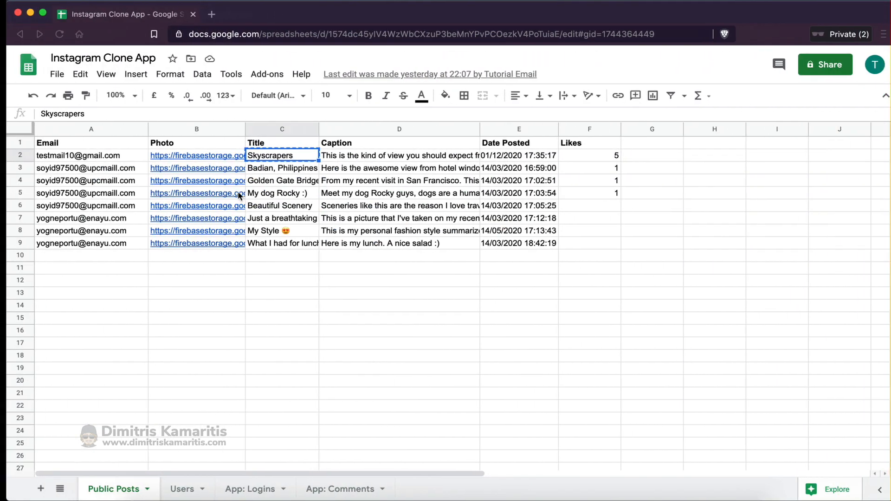
pyautogui.press('Right')
pyautogui.hotkey('ctrl', 'c')
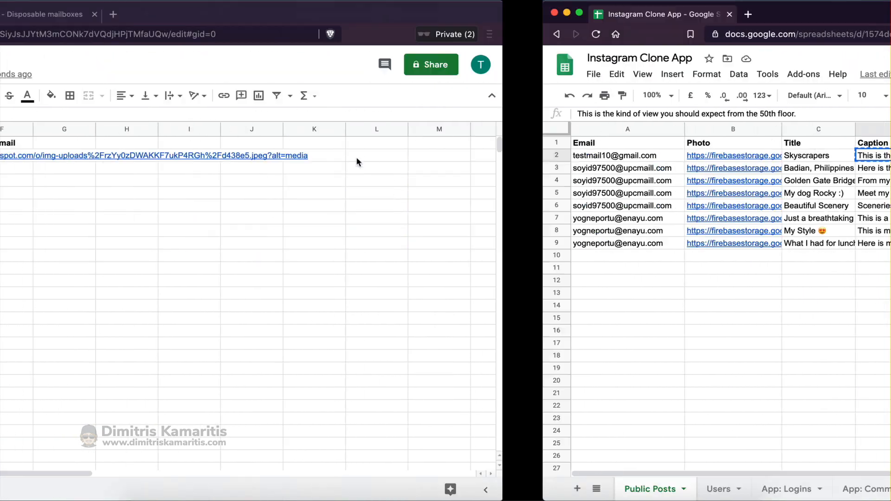
pyautogui.press('Right')
pyautogui.hotkey('ctrl', 'v')
pyautogui.hotkey('ctrl', 'Right')
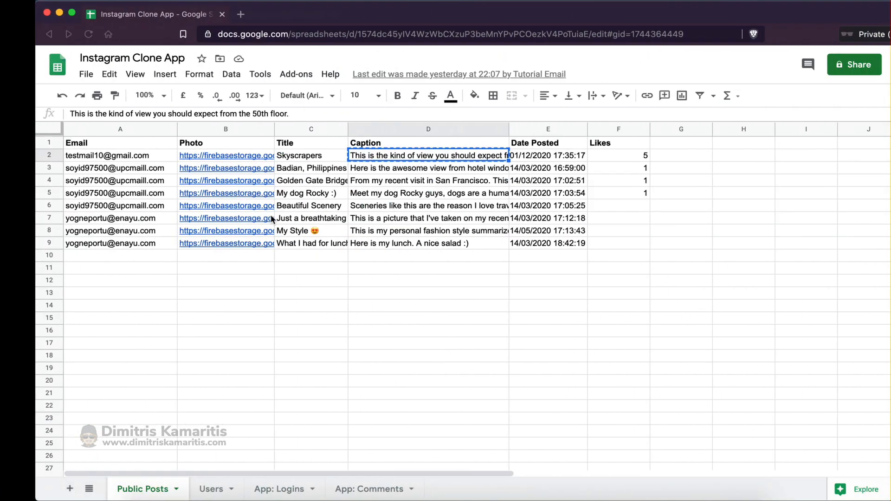
pyautogui.click(513, 159)
pyautogui.press('super+c')
pyautogui.hotkey('ctrl', 'Left')
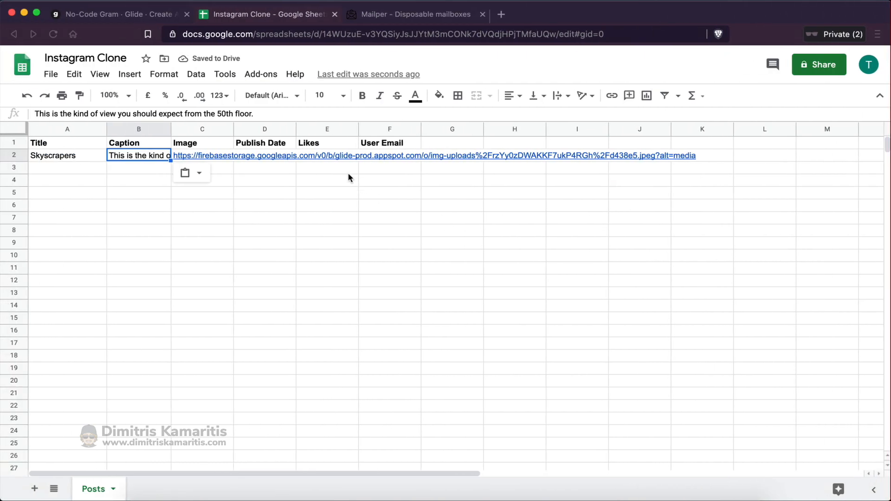
# Paste the publish date 01/12/2020 17:35:17 into D2 and enter 1 like in E2
pyautogui.click(267, 157)
pyautogui.press('super+v')
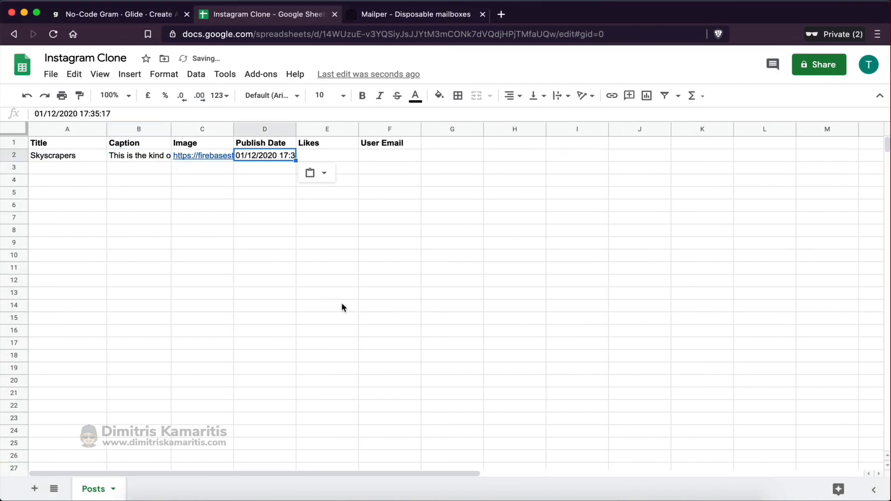
pyautogui.hotkey('ctrl', 'Right')
pyautogui.hotkey('ctrl', 'Left')
pyautogui.click(335, 160)
pyautogui.write('1')
pyautogui.click(376, 242)
pyautogui.click(383, 156)
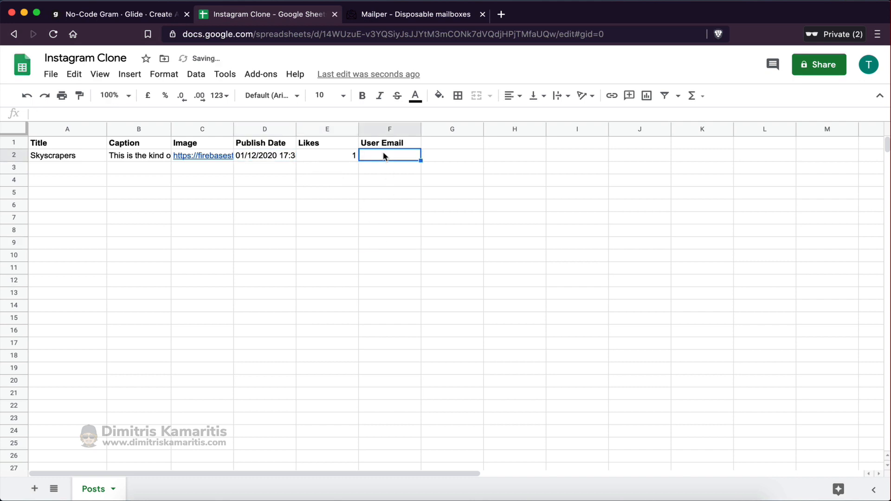
pyautogui.click(380, 217)
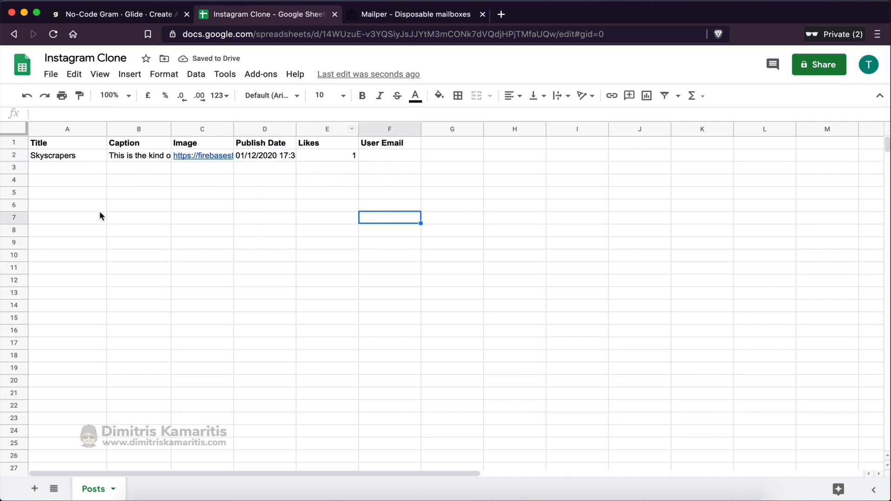
# Reload the sheet in the Glide editor so the Skyscrapers post appears in the Posts list
pyautogui.click(142, 19)
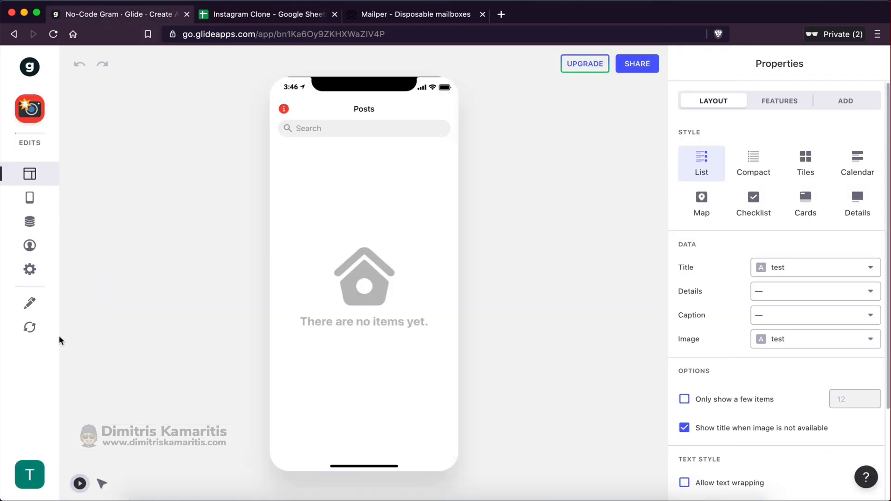
pyautogui.click(31, 329)
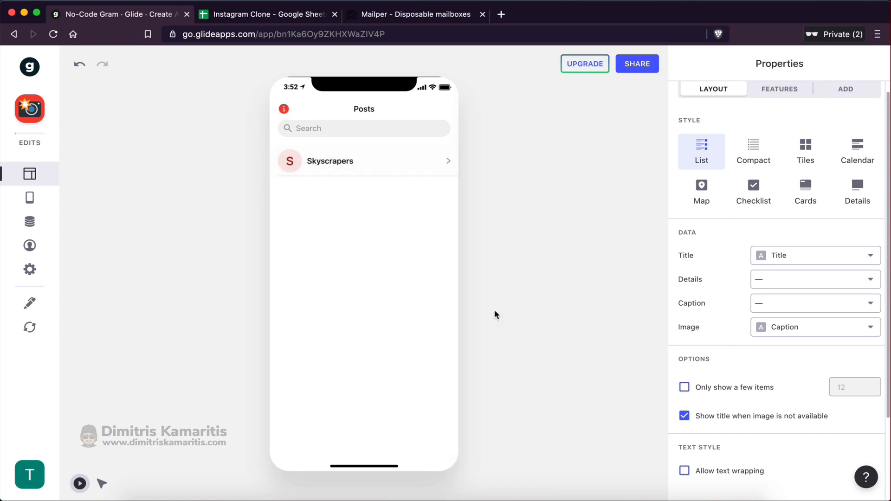
pyautogui.scroll(1, 711, 124)
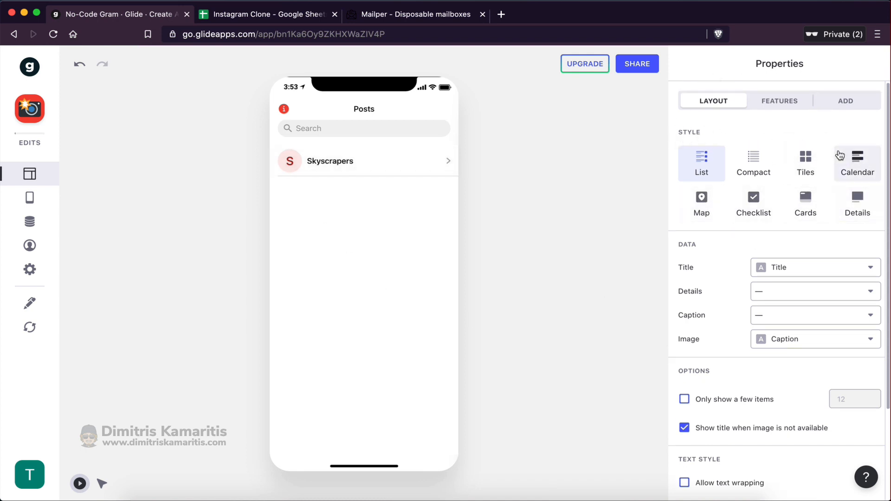
# Try the Tiles, Calendar and List styles for Posts, then settle on Cards
pyautogui.click(808, 160)
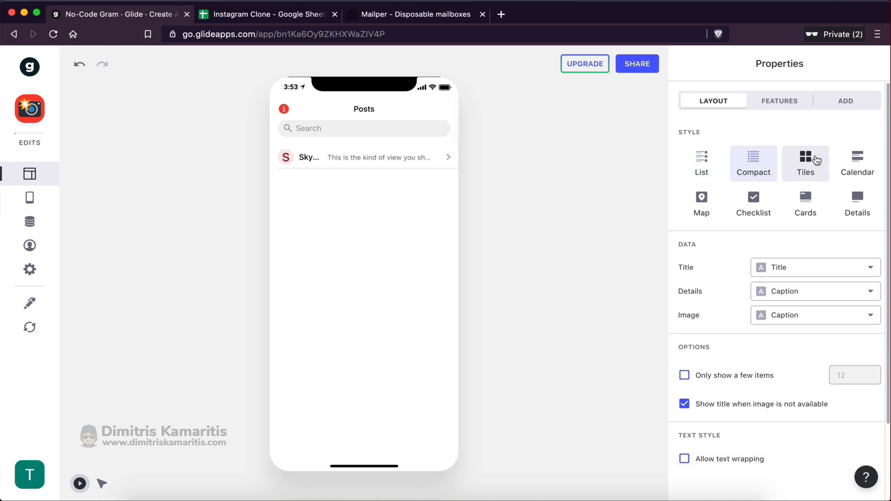
pyautogui.click(844, 160)
pyautogui.click(703, 162)
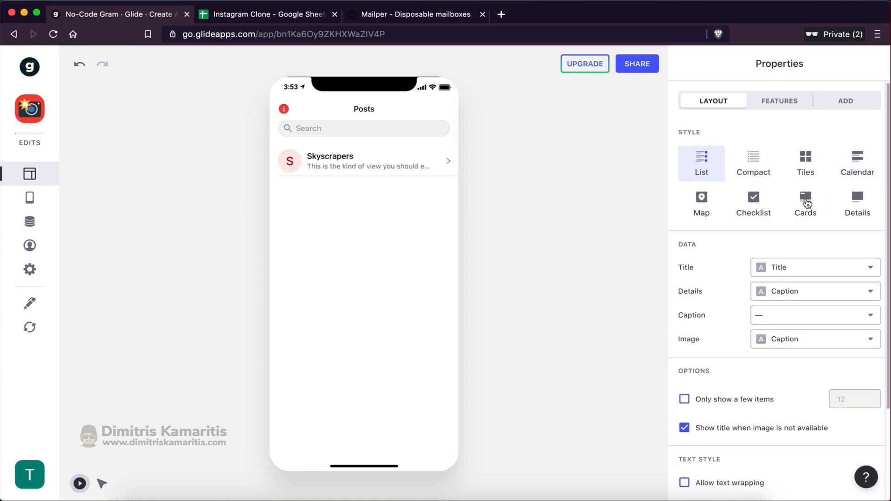
pyautogui.click(807, 216)
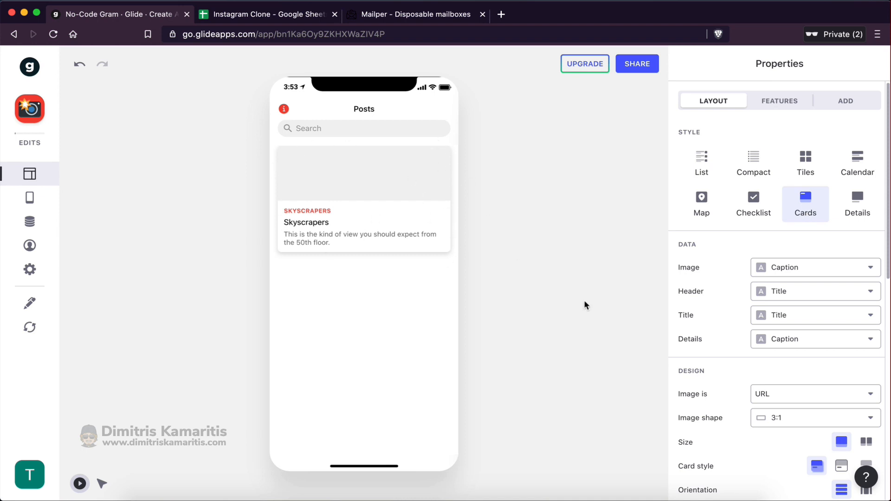
pyautogui.scroll(-2, 748, 411)
pyautogui.scroll(2, 748, 410)
pyautogui.scroll(-1, 697, 302)
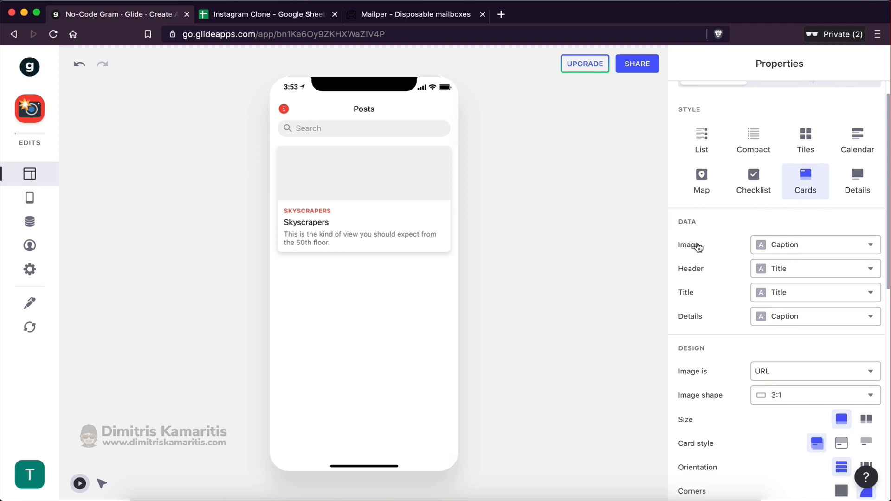
# Set the card image to the Image column so the skyscraper photo shows
pyautogui.click(775, 245)
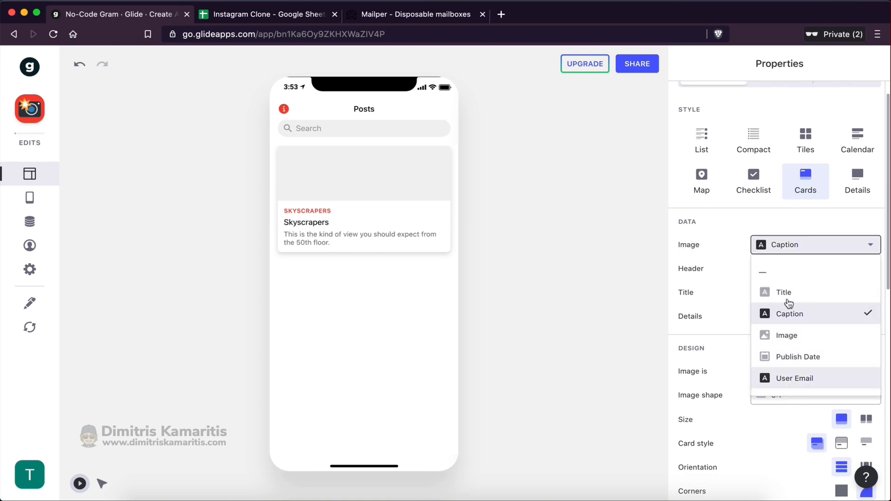
pyautogui.click(747, 252)
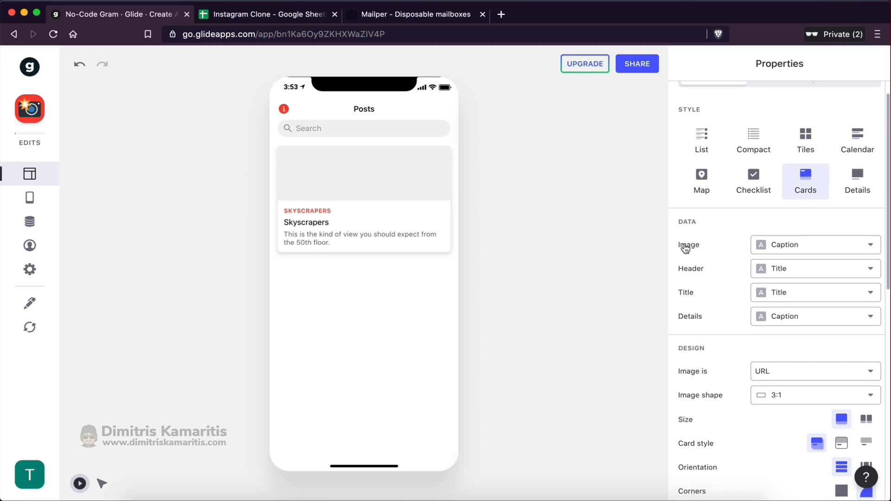
pyautogui.click(776, 245)
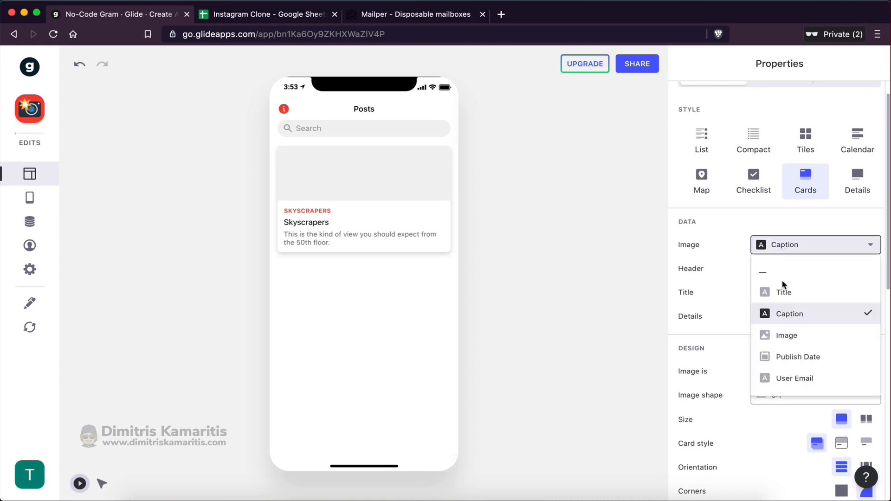
pyautogui.click(788, 336)
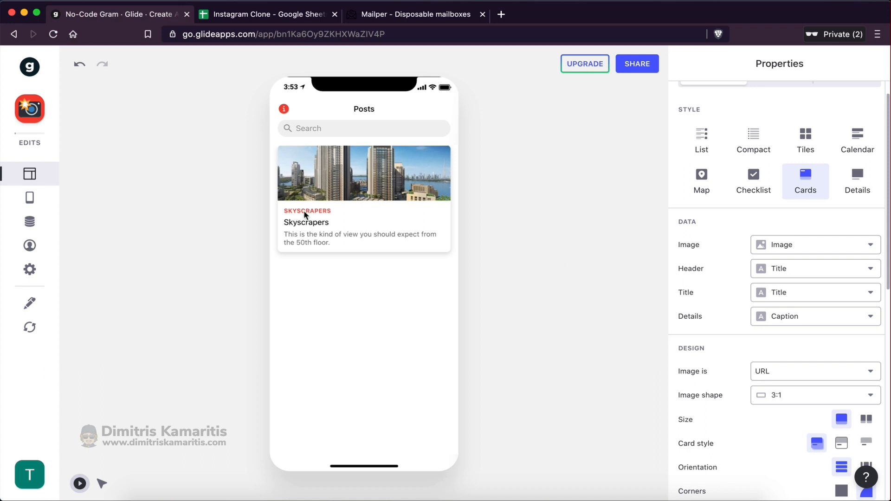
# Remove the header line from the Posts cards by setting Header to —
pyautogui.click(772, 274)
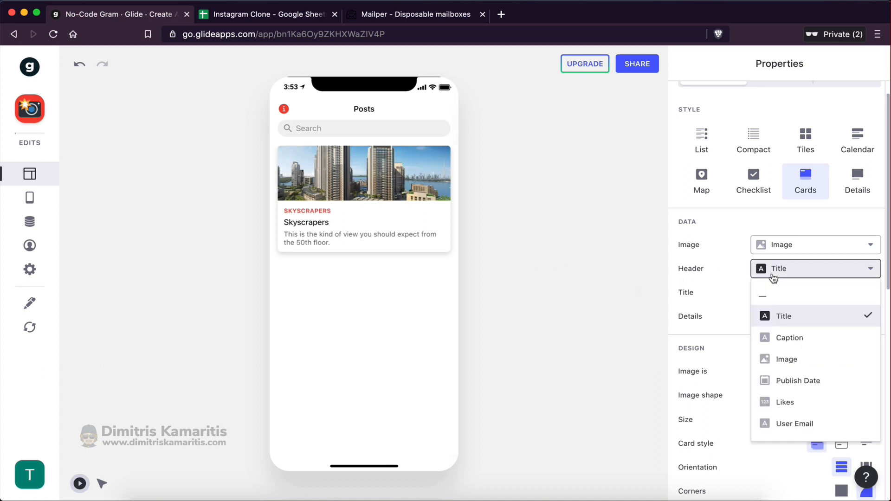
pyautogui.click(774, 296)
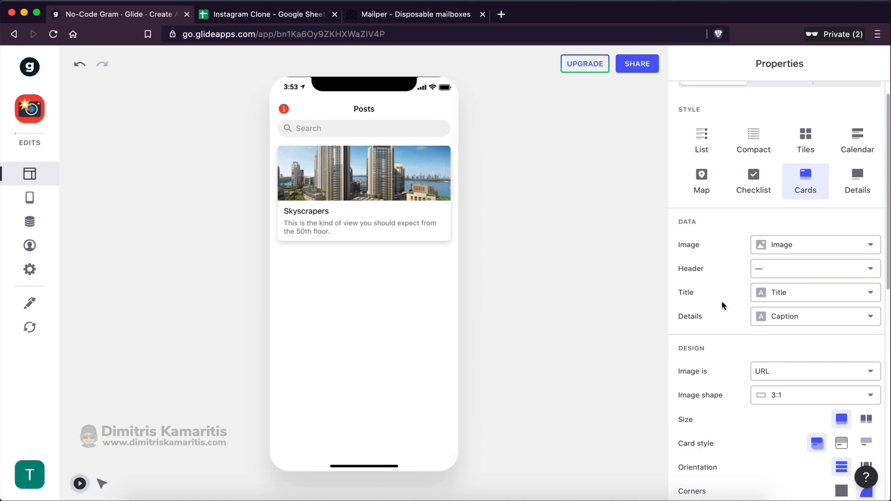
pyautogui.scroll(-4, 722, 370)
pyautogui.scroll(5, 725, 373)
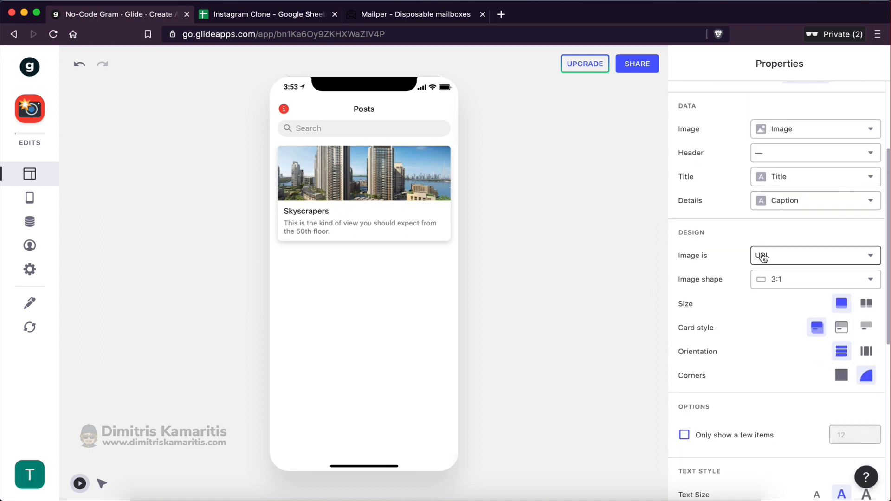
# Change the card image shape from 3:1 to Square and review the remaining card options
pyautogui.click(769, 282)
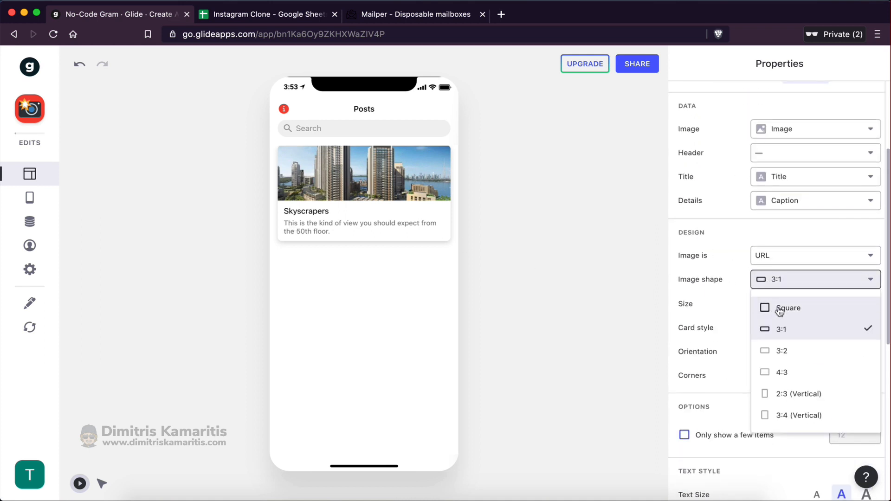
pyautogui.click(772, 308)
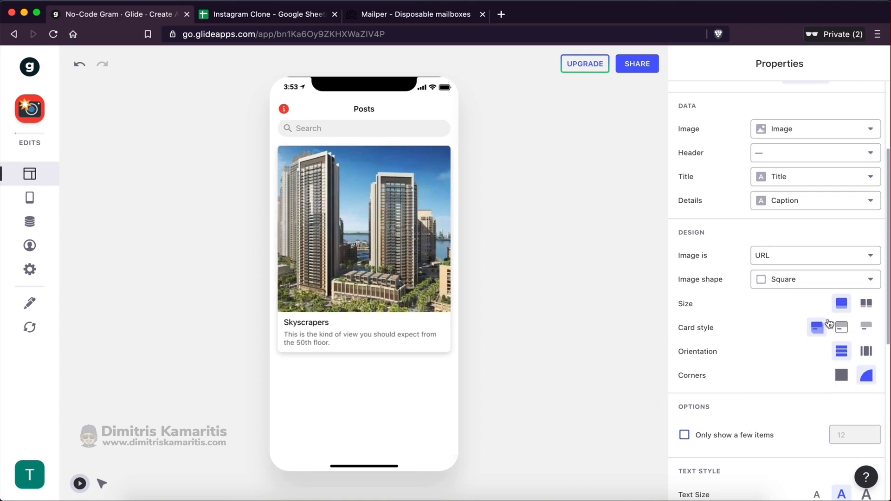
pyautogui.scroll(-5, 742, 318)
pyautogui.scroll(5, 743, 319)
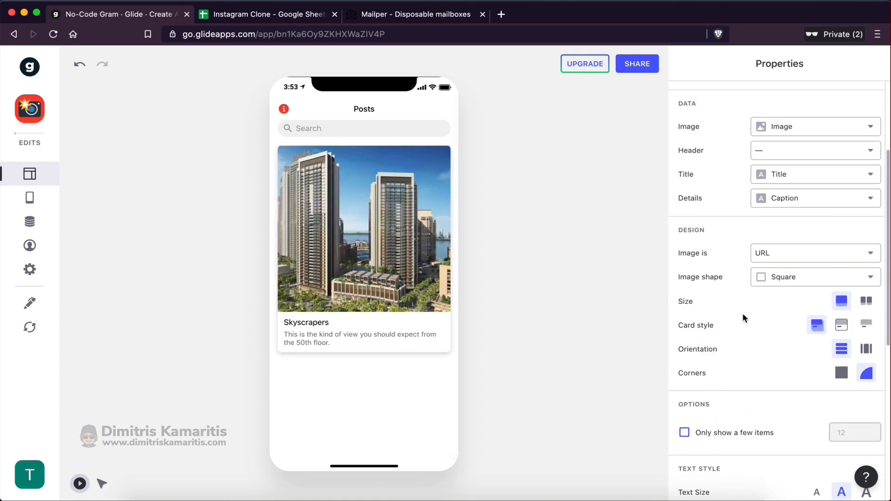
pyautogui.scroll(-1, 743, 321)
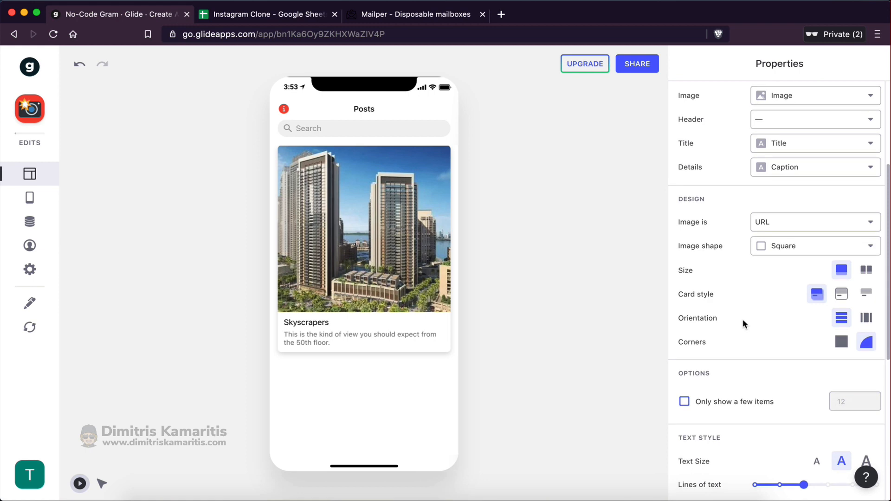
pyautogui.scroll(-7, 748, 350)
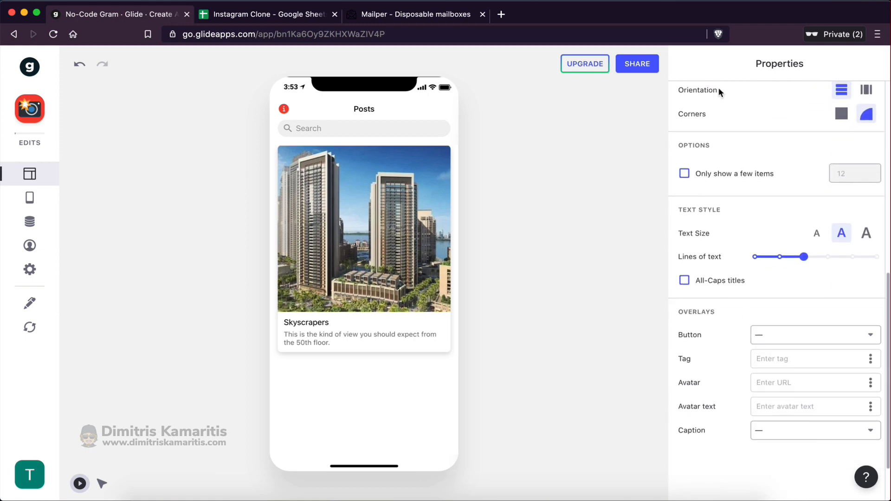
pyautogui.scroll(12, 718, 89)
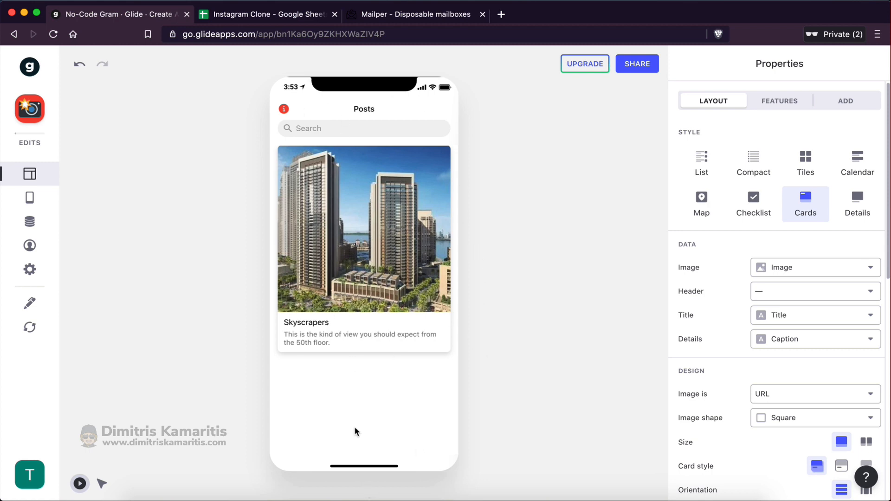
# Inspect the empty rows below the Skyscrapers post in the Posts sheet, then check Glide
pyautogui.click(260, 13)
pyautogui.moveTo(58, 172); pyautogui.dragTo(399, 346)
pyautogui.click(399, 344)
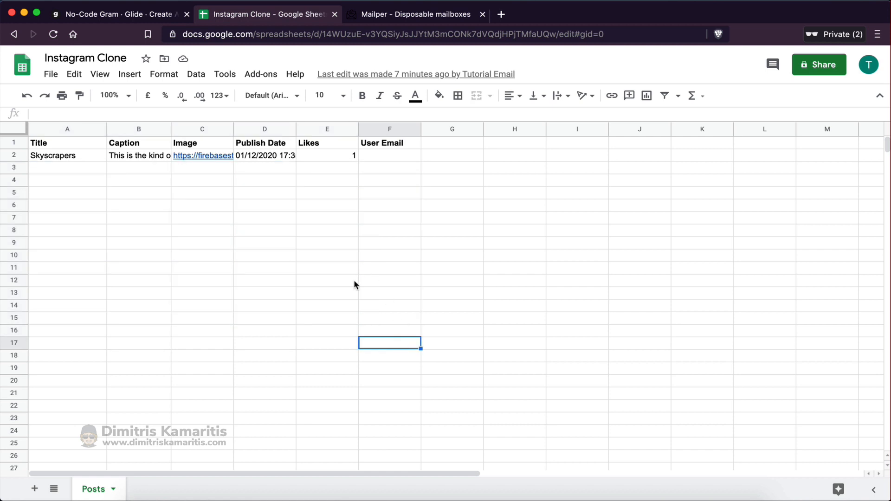
pyautogui.click(353, 279)
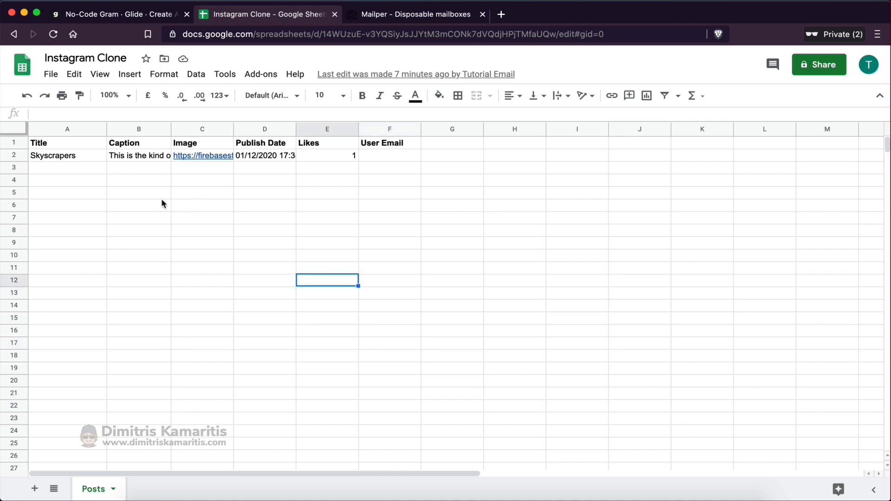
pyautogui.moveTo(35, 171); pyautogui.dragTo(366, 173)
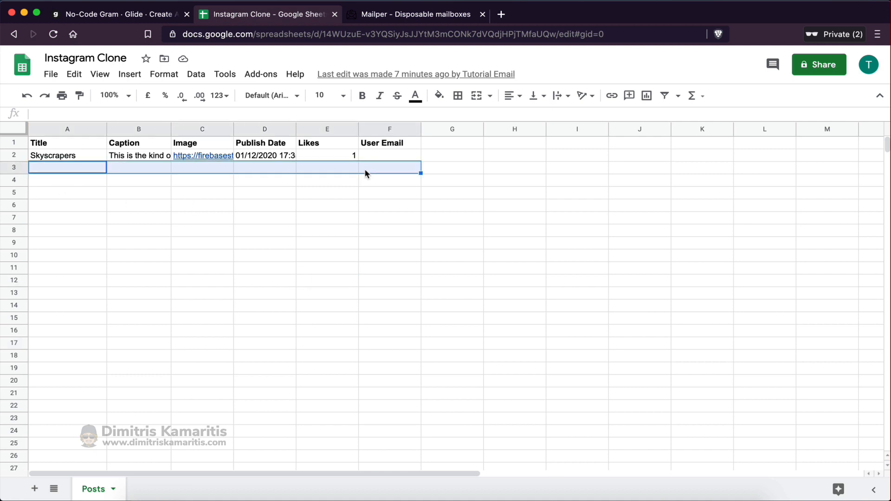
pyautogui.moveTo(60, 183); pyautogui.dragTo(357, 193)
pyautogui.click(357, 239)
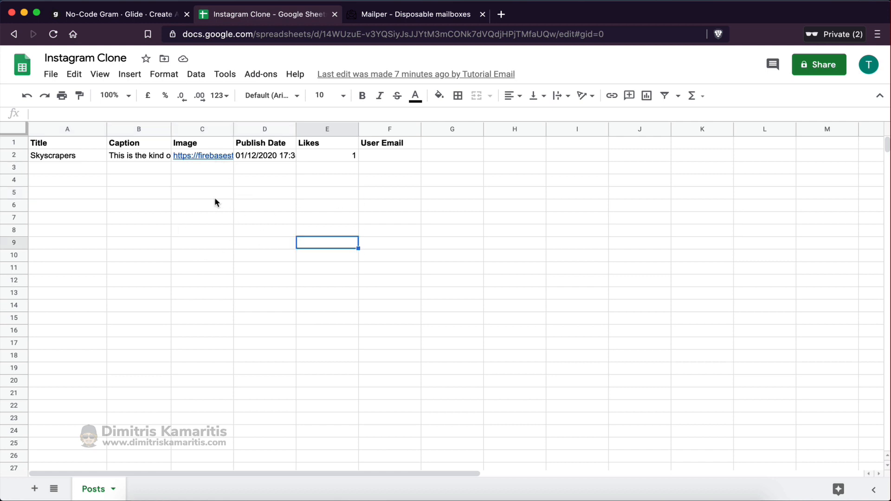
pyautogui.click(152, 16)
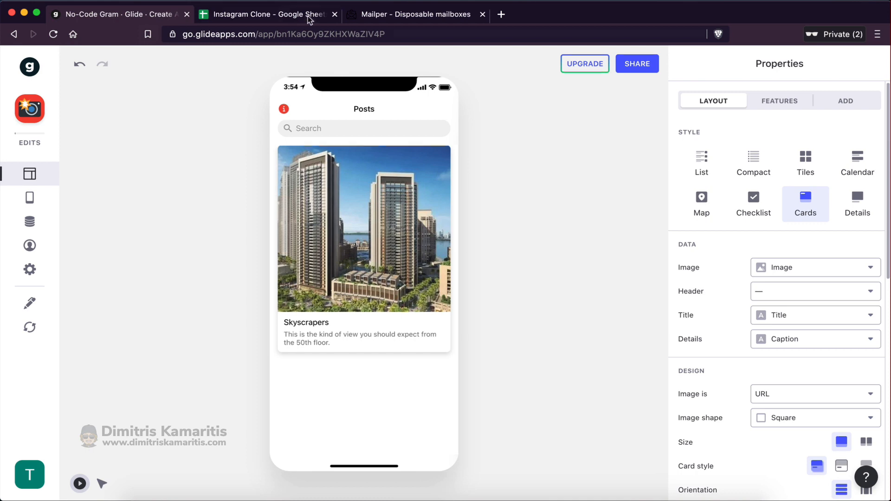
# Copy the Skyscrapers row A2:F2 into row 3 and return to the Glide editor
pyautogui.click(293, 16)
pyautogui.moveTo(53, 159); pyautogui.dragTo(364, 153)
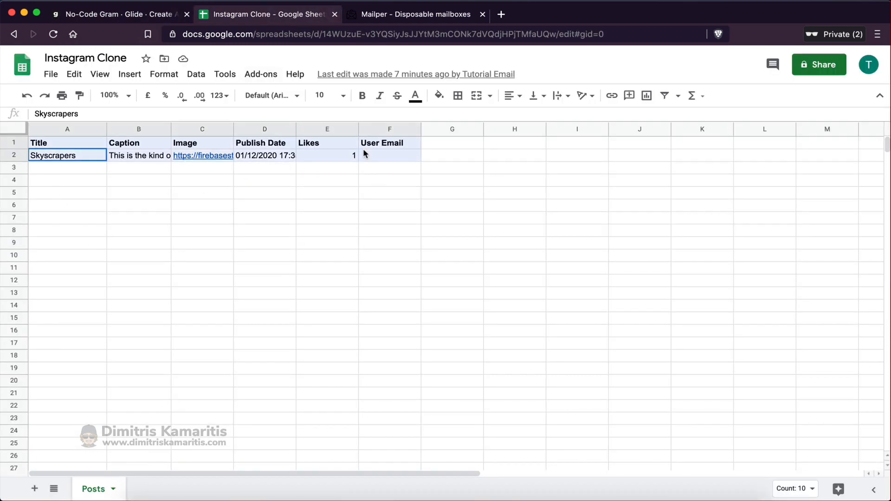
pyautogui.click(367, 155)
pyautogui.moveTo(76, 157); pyautogui.dragTo(391, 150)
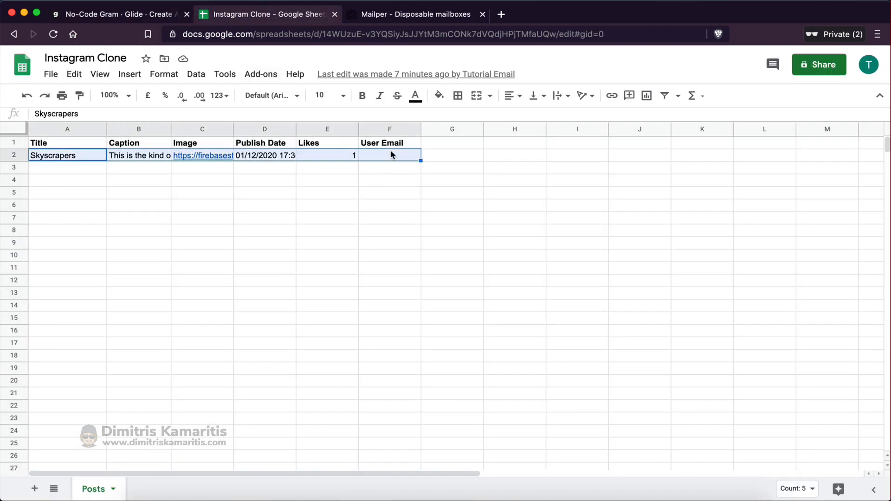
pyautogui.hotkey('ctrl', 'c')
pyautogui.click(88, 167)
pyautogui.hotkey('ctrl', 'v')
pyautogui.click(165, 294)
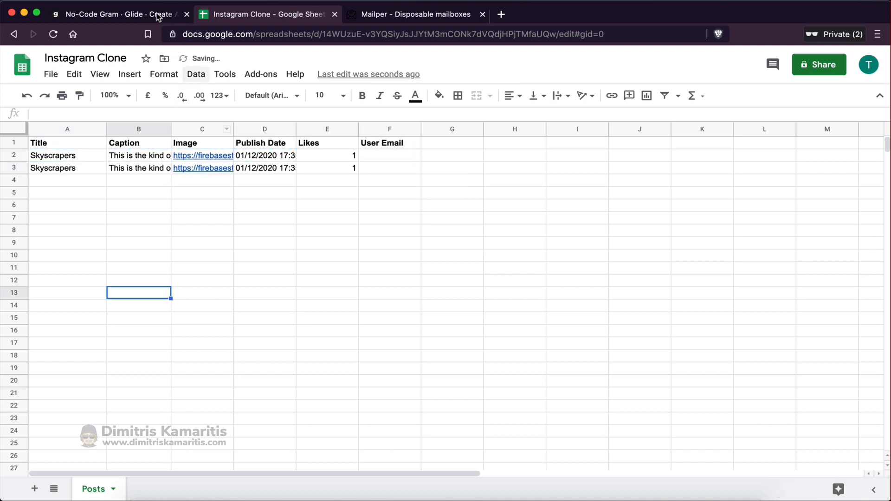
pyautogui.click(155, 16)
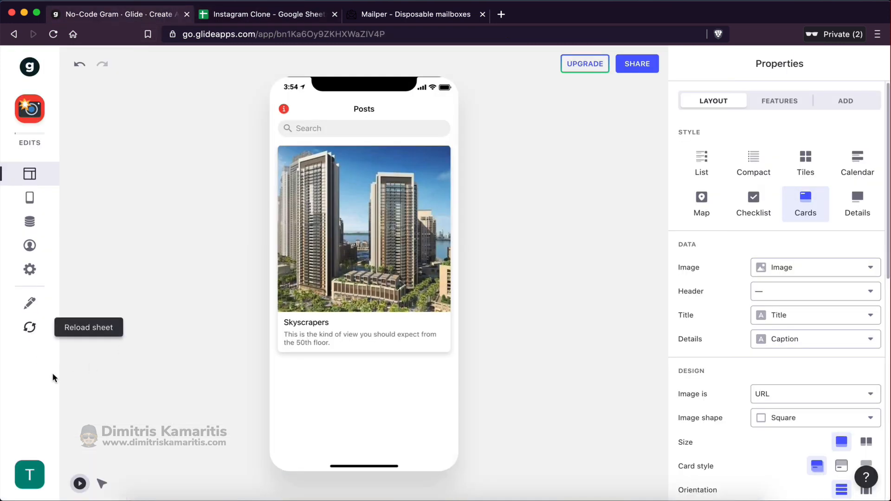
# Reload Glide's data, clear the duplicate Skyscrapers row 3 in Sheets, and bring up Glide's Tabs list
pyautogui.click(31, 328)
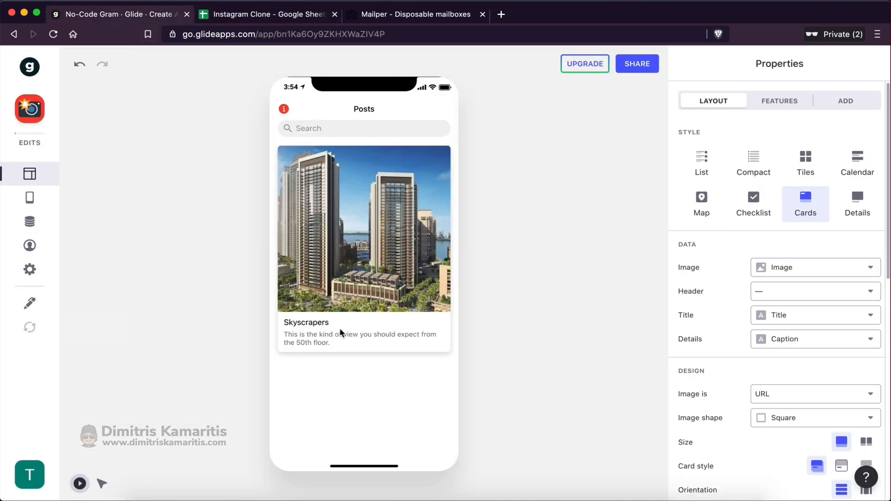
pyautogui.scroll(-3, 368, 344)
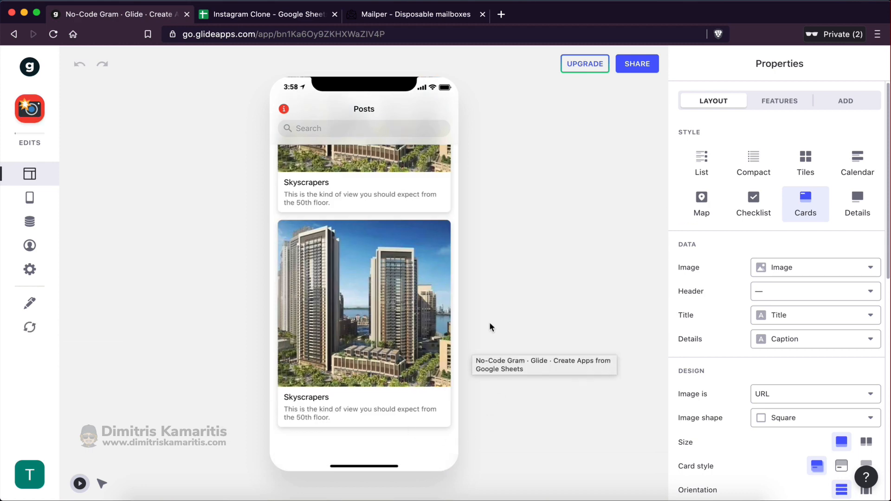
pyautogui.click(254, 18)
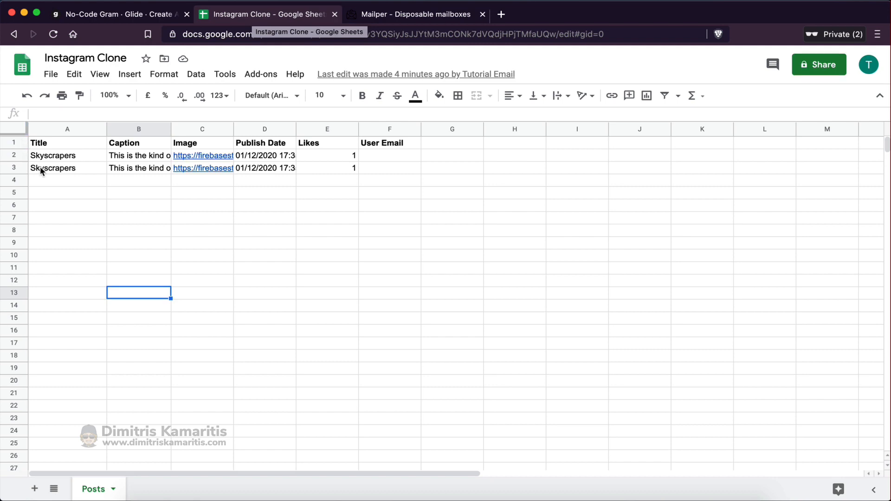
pyautogui.moveTo(36, 167); pyautogui.dragTo(380, 168)
pyautogui.press('Delete')
pyautogui.click(338, 241)
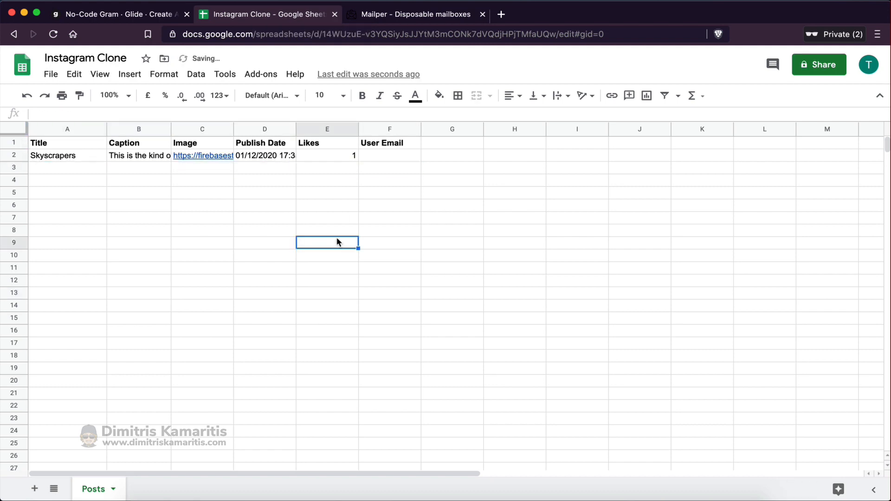
pyautogui.click(160, 18)
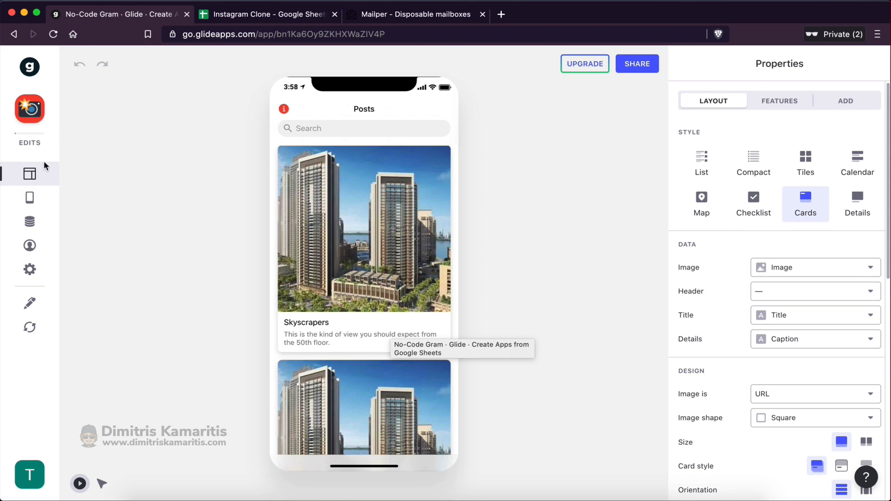
pyautogui.click(30, 198)
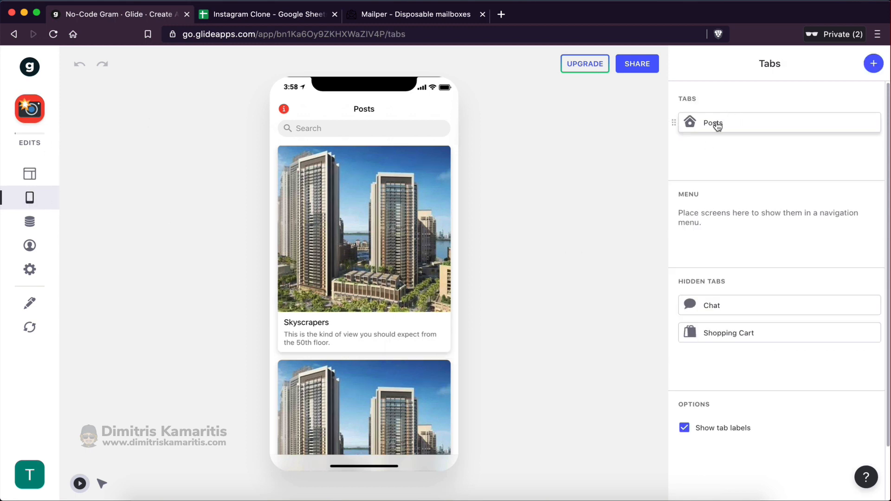
# Add a second app tab named Profile, then go to the Instagram Clone spreadsheet
pyautogui.click(873, 64)
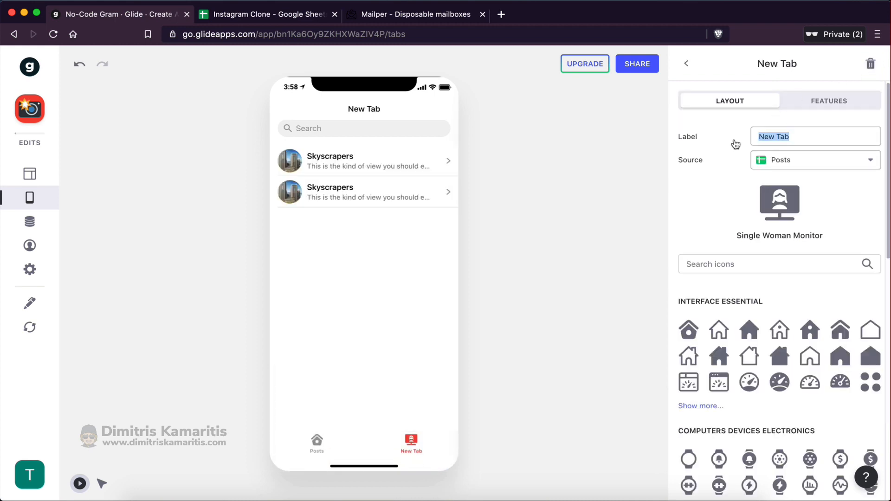
pyautogui.write('Profile')
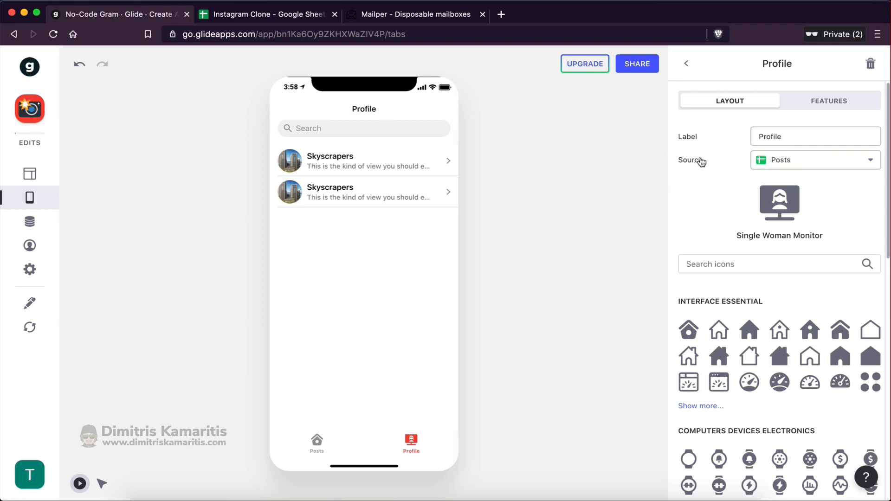
pyautogui.click(259, 17)
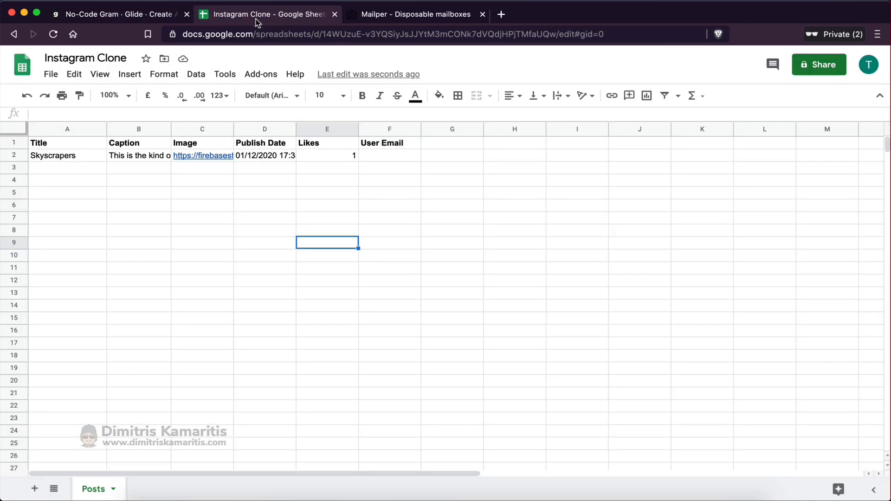
# Add a new sheet named Users to the spreadsheet
pyautogui.click(34, 488)
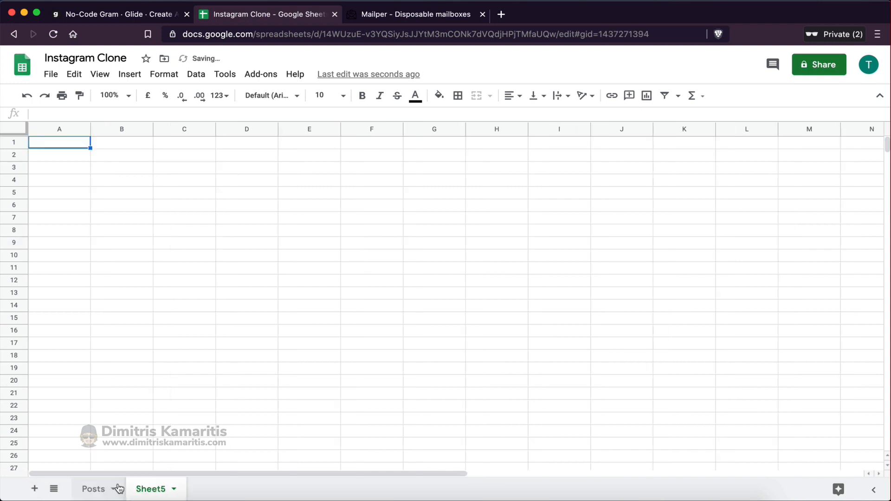
pyautogui.doubleClick(160, 488)
pyautogui.write('Users')
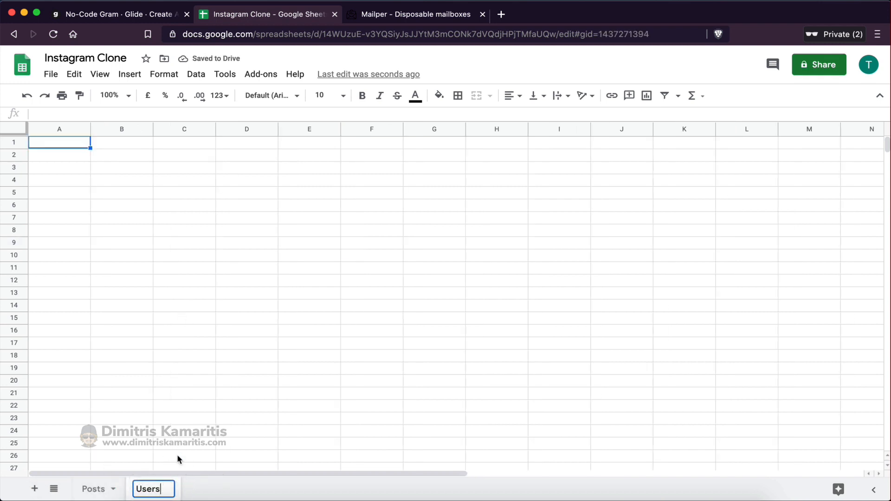
pyautogui.click(194, 382)
# Enter the headers Name, Email, Profile Image, Bio and Date Joined in row 1 of Users
pyautogui.click(72, 146)
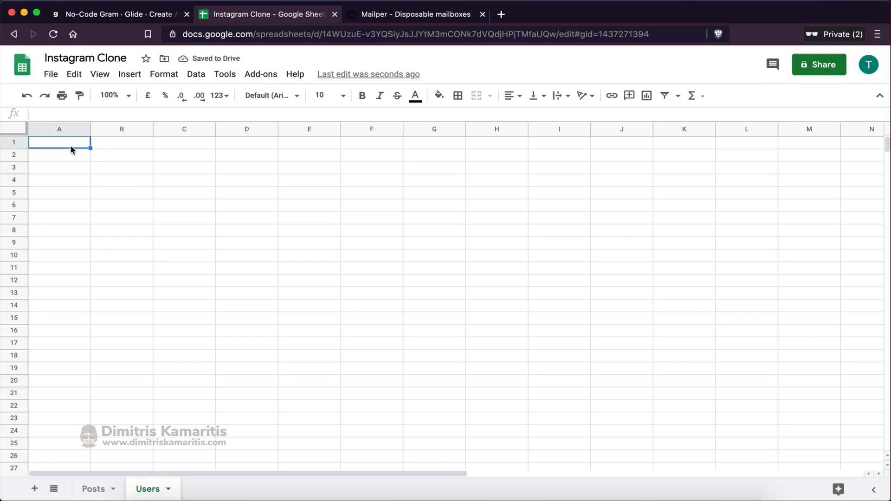
pyautogui.write('Name')
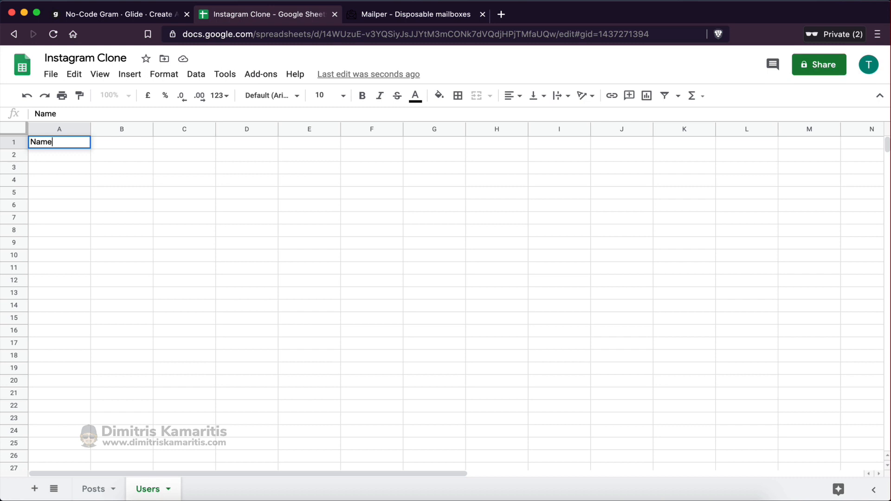
pyautogui.press('Tab')
pyautogui.write('Email')
pyautogui.press('Tab')
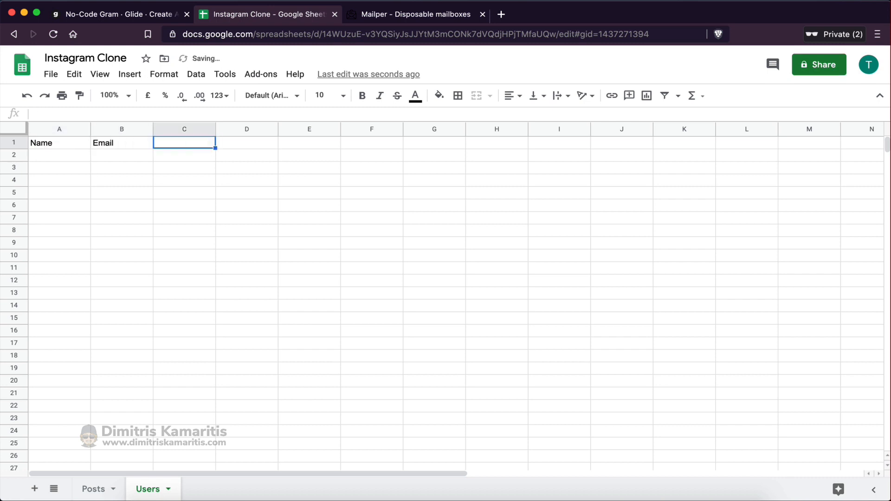
pyautogui.write('Image')
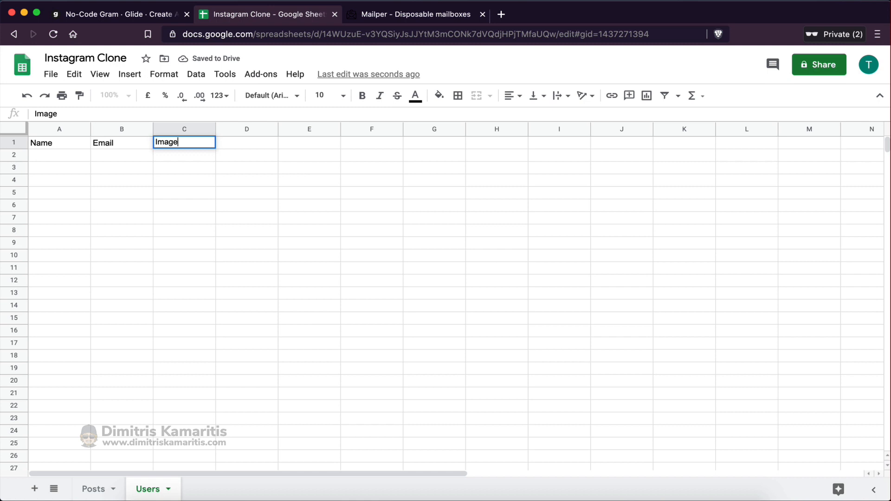
pyautogui.click(111, 166)
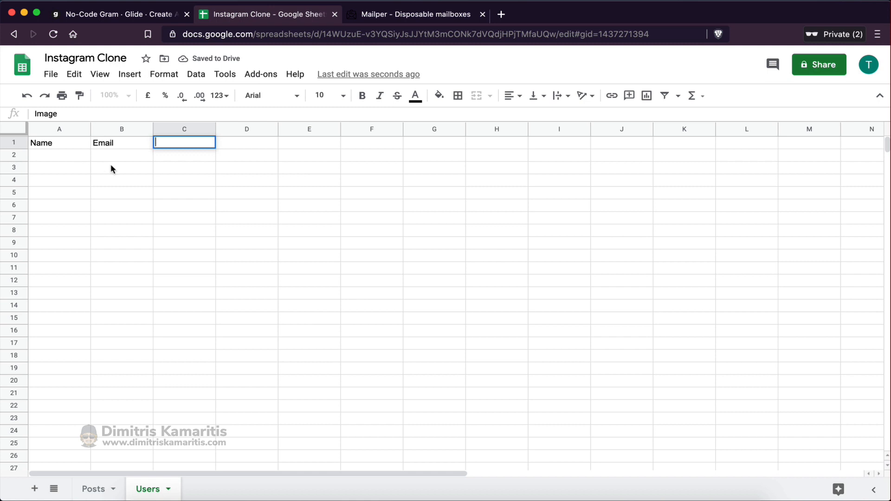
pyautogui.write('P')
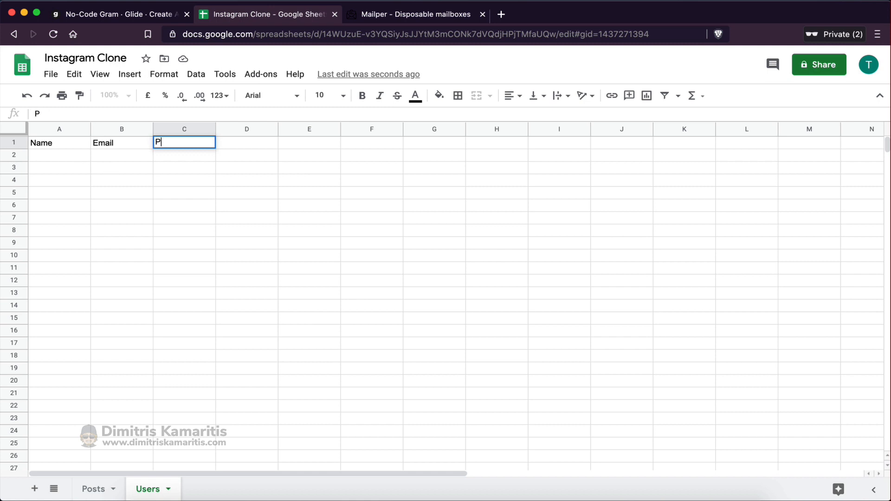
pyautogui.write('rofile Image')
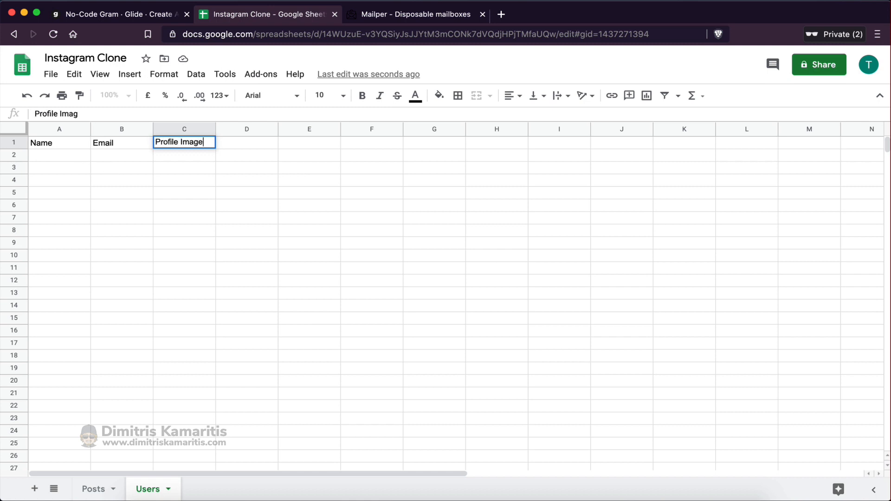
pyautogui.press('Tab')
pyautogui.write('Bio')
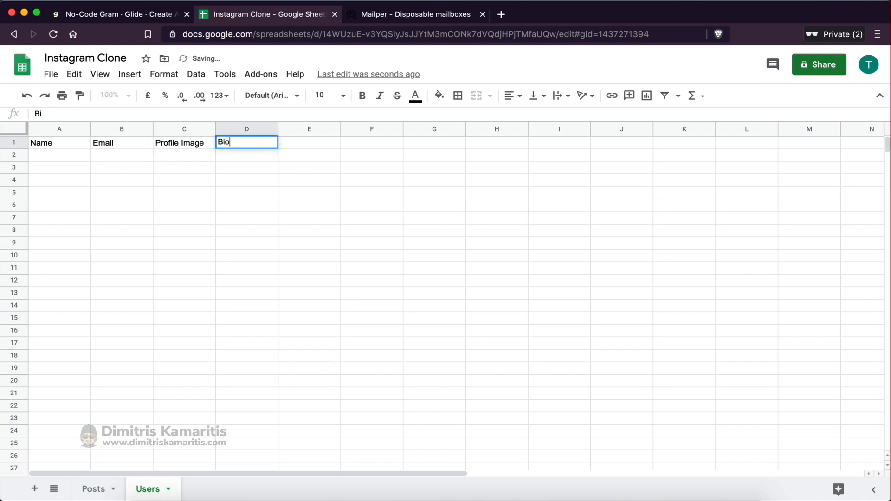
pyautogui.click(151, 209)
pyautogui.click(307, 145)
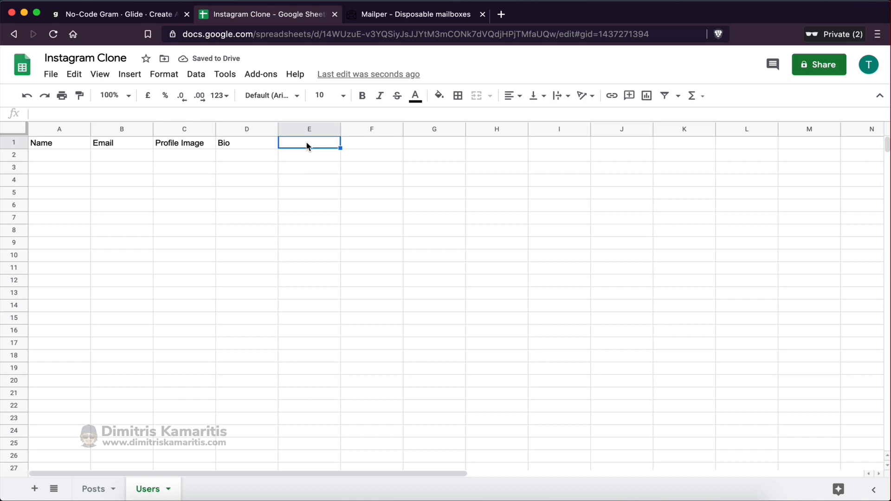
pyautogui.write('D')
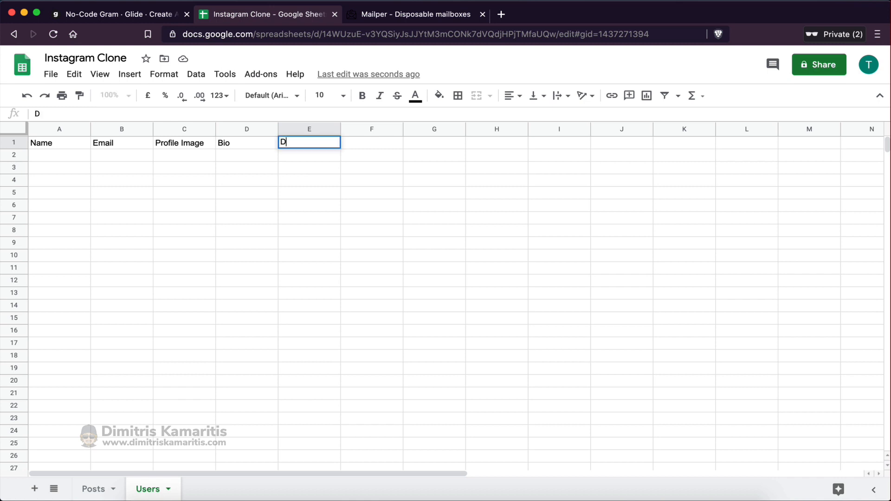
pyautogui.write('ate Joined')
pyautogui.press('Tab')
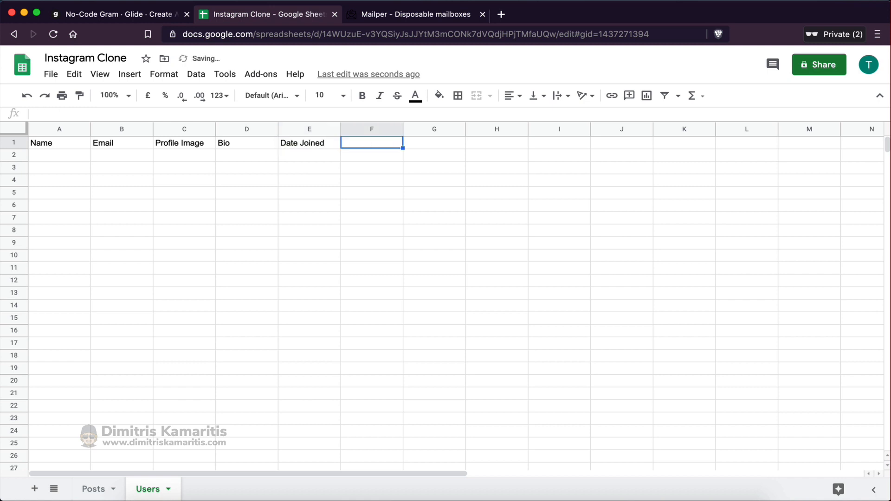
# Add a Username header and move that column to column A
pyautogui.write('Username')
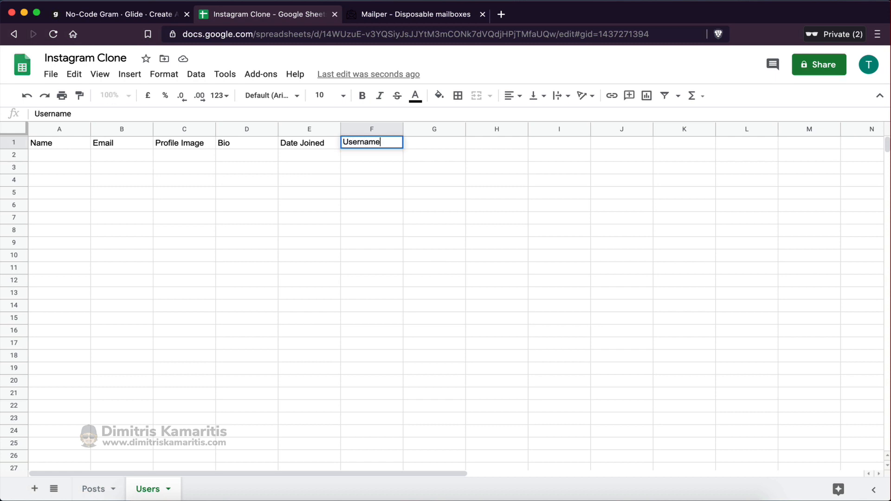
pyautogui.click(434, 331)
pyautogui.click(394, 129)
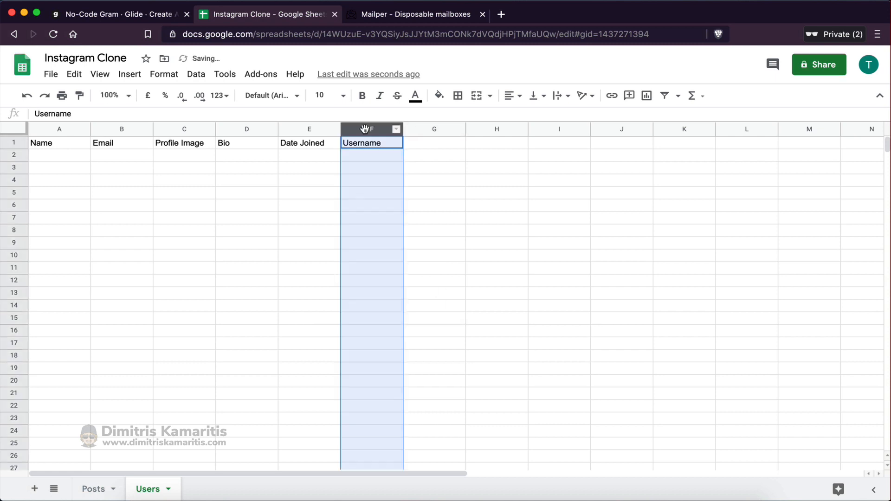
pyautogui.moveTo(394, 129); pyautogui.dragTo(52, 130)
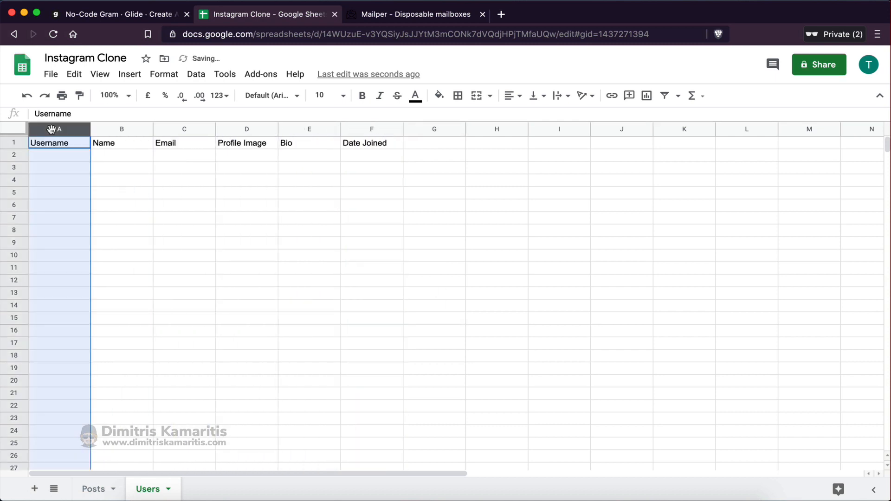
pyautogui.click(115, 179)
# Add a DOB header in G1, bold the header row A1:G1, and return to Glide
pyautogui.click(412, 148)
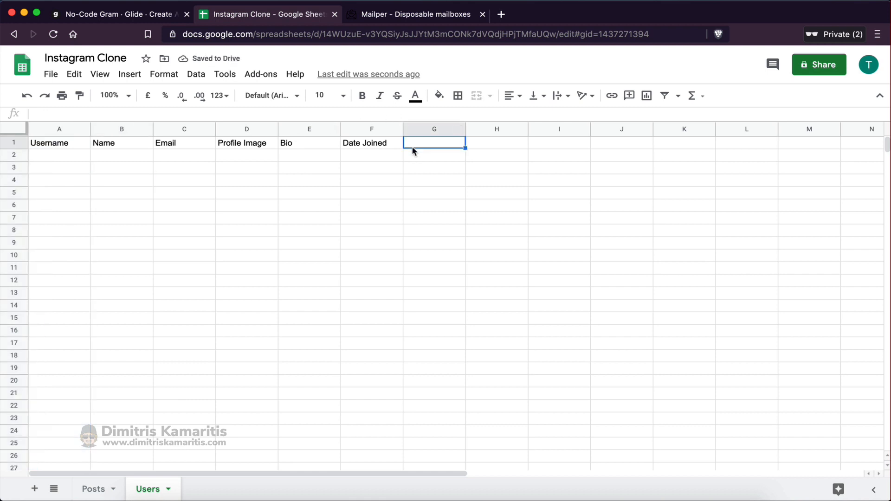
pyautogui.write('DOB')
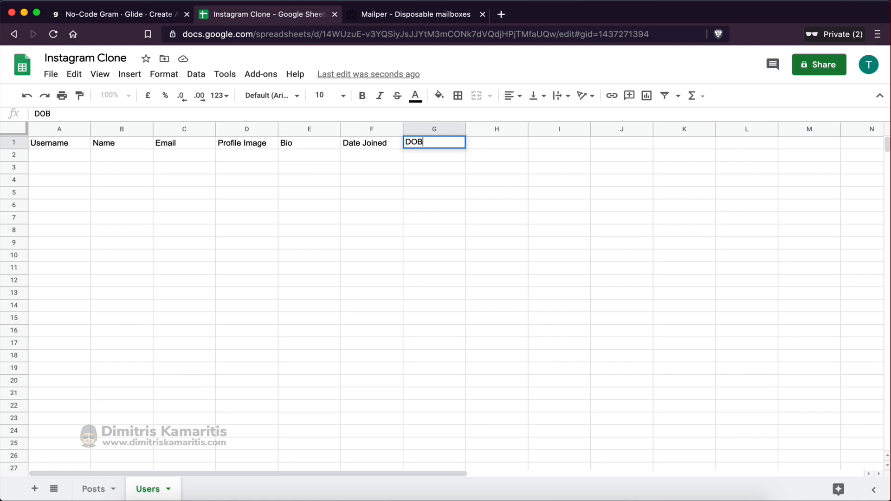
pyautogui.click(438, 204)
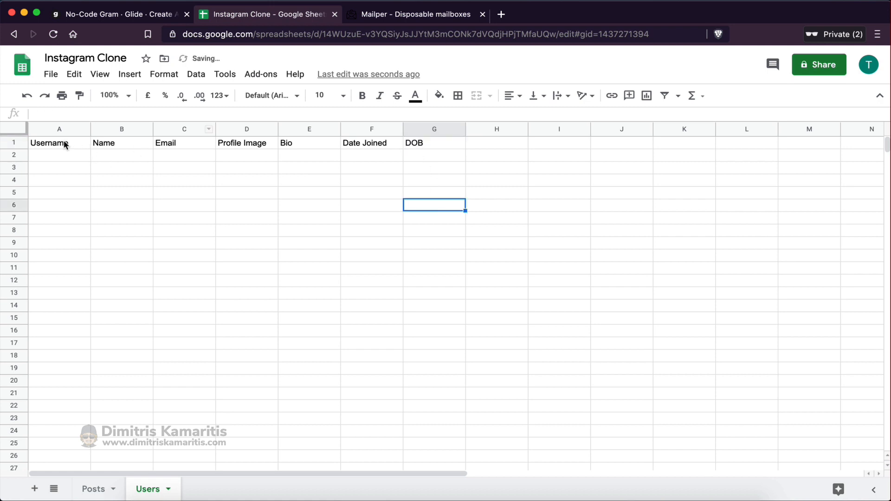
pyautogui.moveTo(66, 145); pyautogui.dragTo(418, 149)
pyautogui.press('super+b')
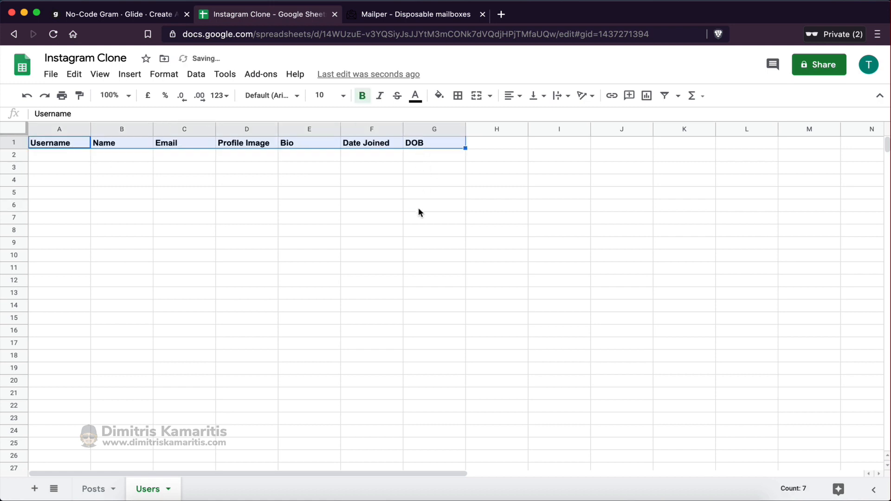
pyautogui.click(418, 208)
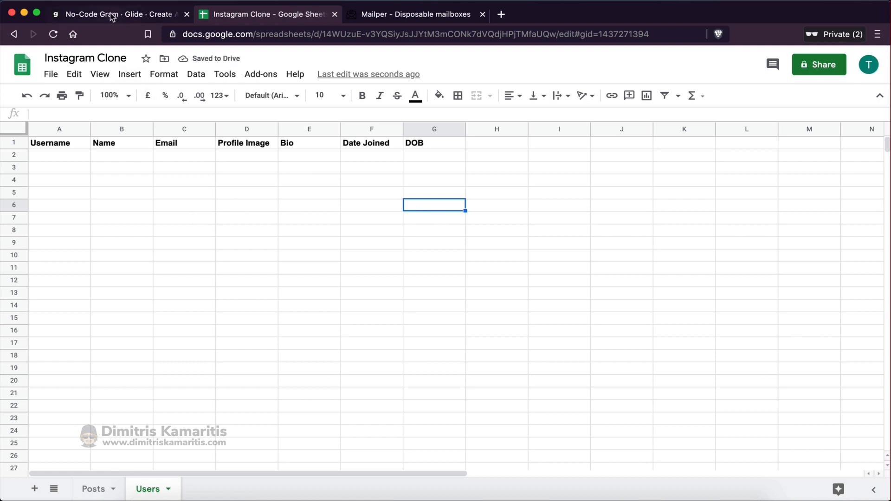
pyautogui.click(111, 14)
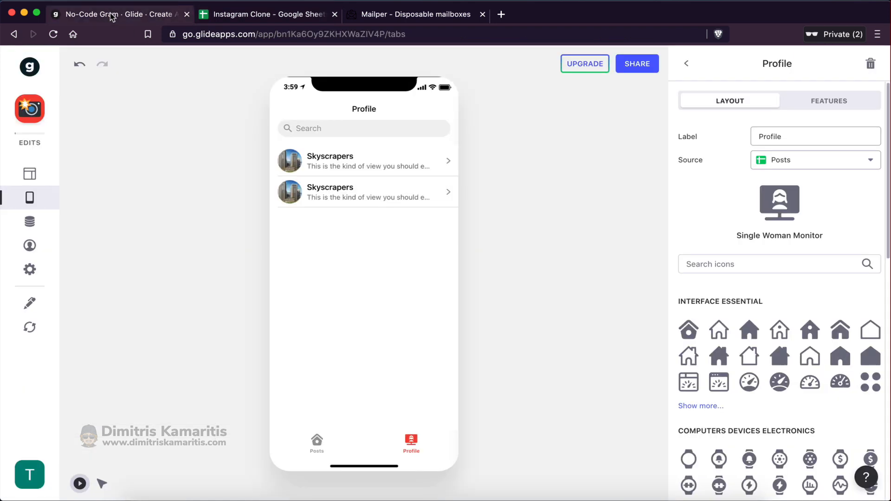
# Reload the sheet data, set the Profile tab's source to Users, and open Privacy settings
pyautogui.click(33, 332)
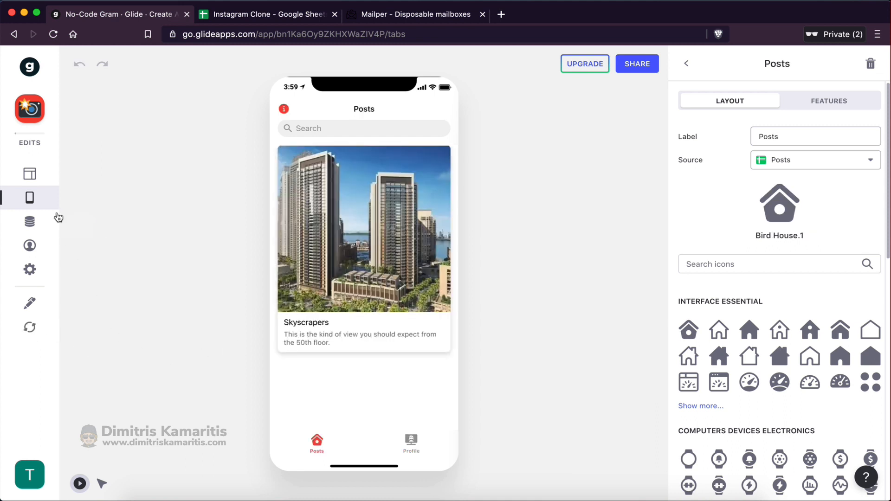
pyautogui.click(411, 443)
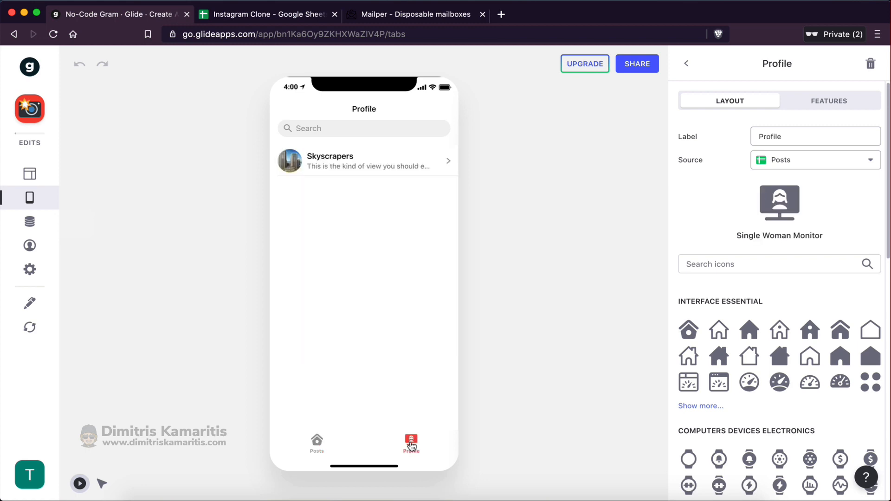
pyautogui.click(798, 166)
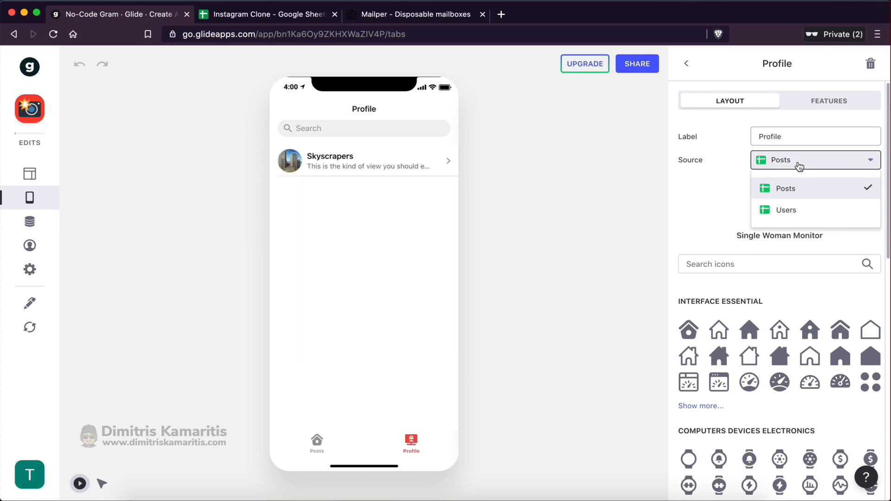
pyautogui.click(789, 214)
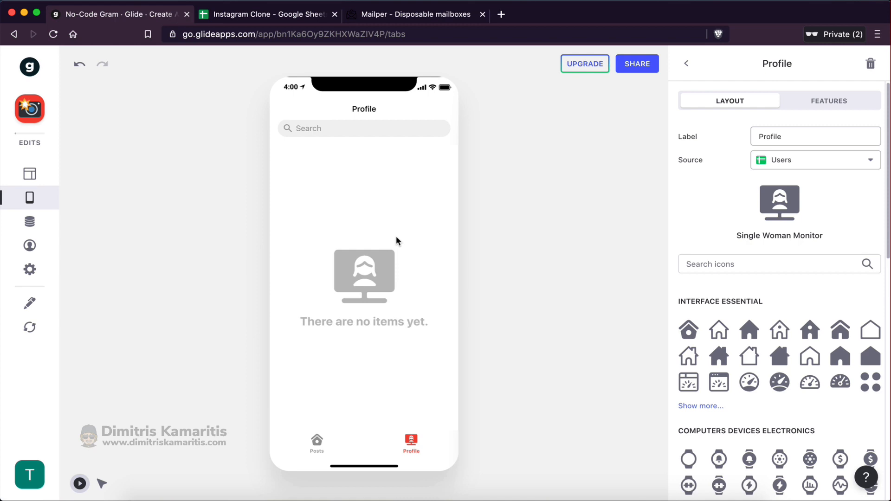
pyautogui.click(41, 272)
pyautogui.click(734, 211)
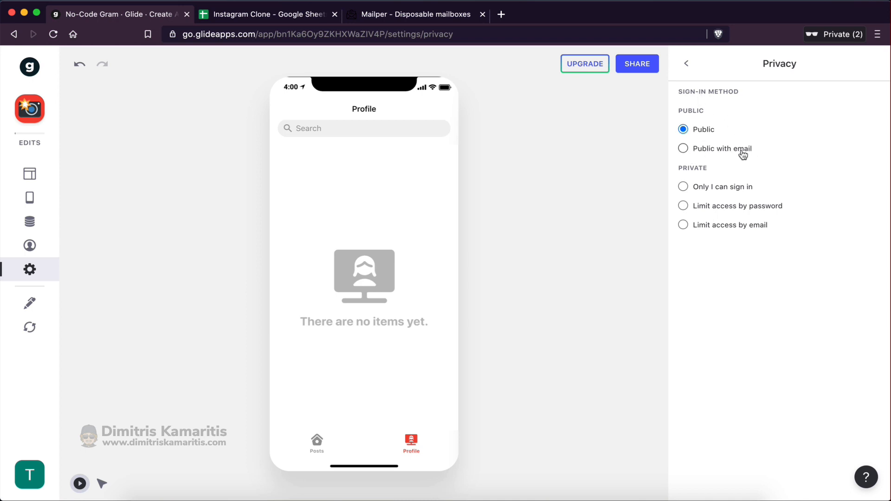
# Set sign-in to Public with email and publish the app
pyautogui.click(683, 150)
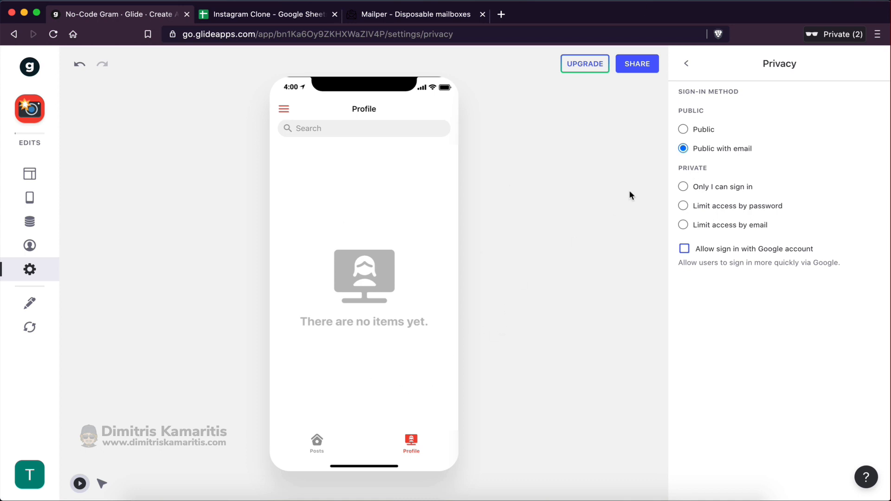
pyautogui.click(633, 75)
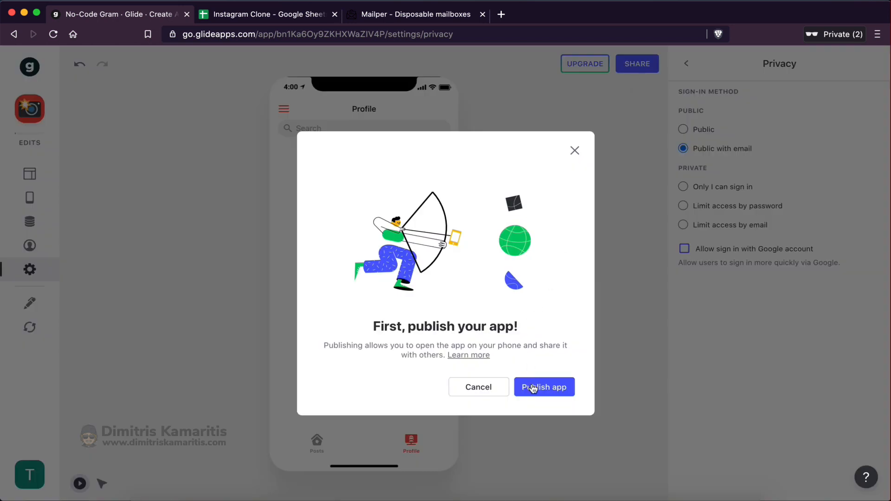
pyautogui.click(532, 387)
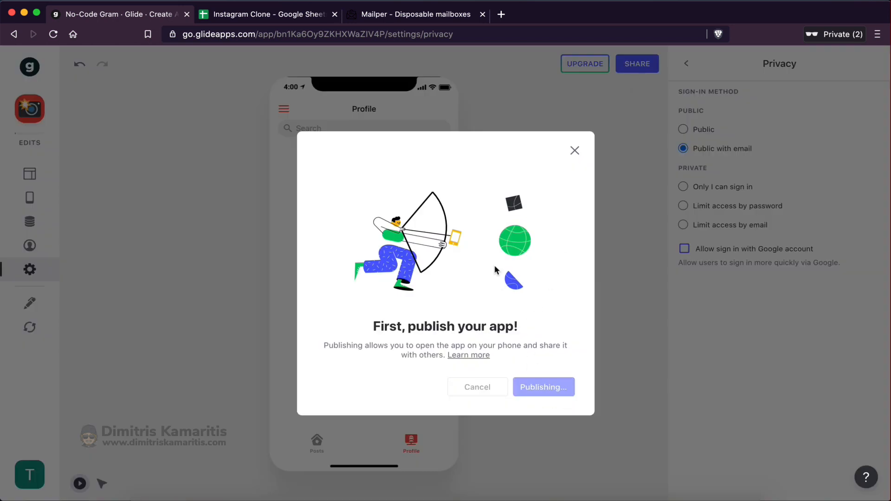
# Copy the published app's link and load it in a new browser tab
pyautogui.click(552, 318)
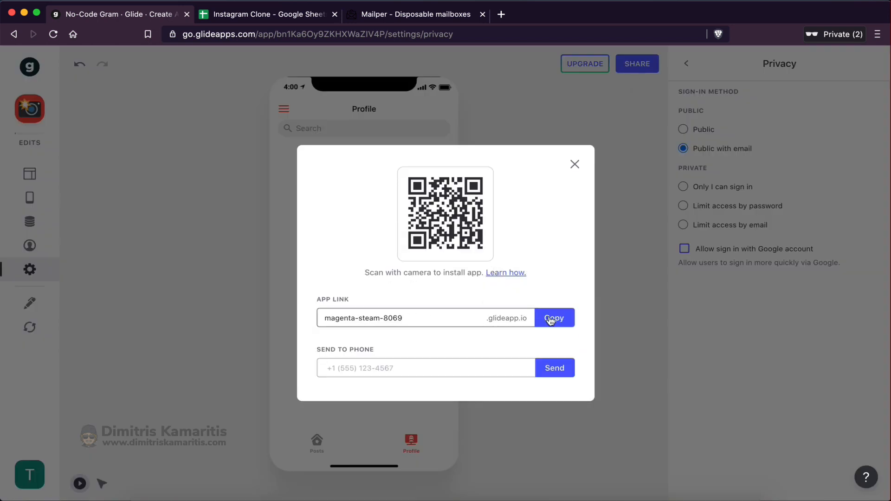
pyautogui.click(501, 14)
pyautogui.write('https://magenta-steam-8069.glideapp.io/')
pyautogui.press('Return')
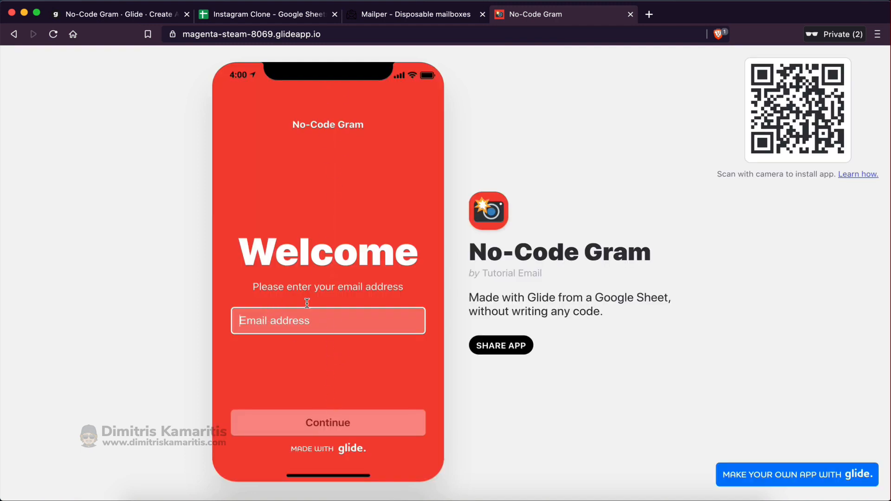
# Create a new Mailper disposable mailbox named 'randomuser'
pyautogui.click(383, 16)
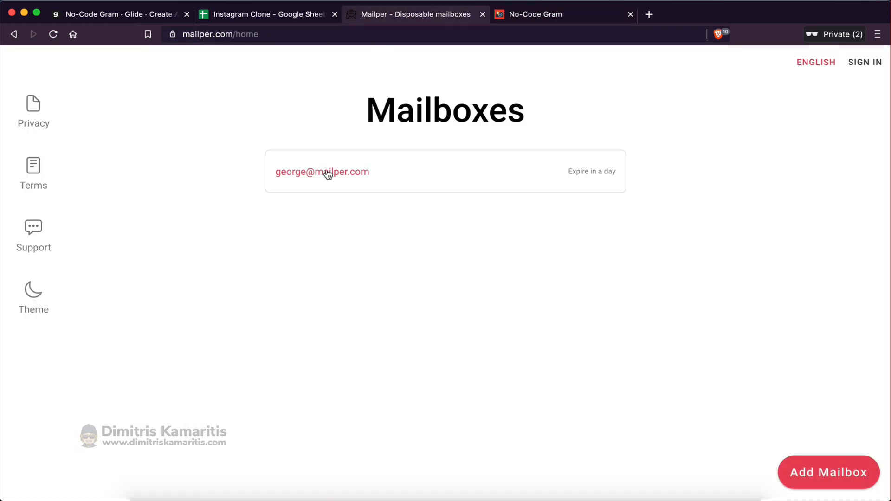
pyautogui.click(793, 471)
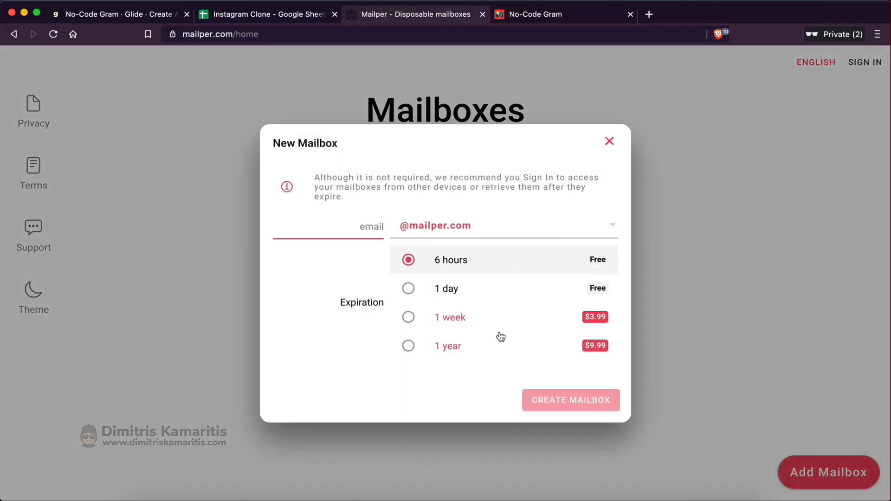
pyautogui.click(382, 225)
pyautogui.write('ran')
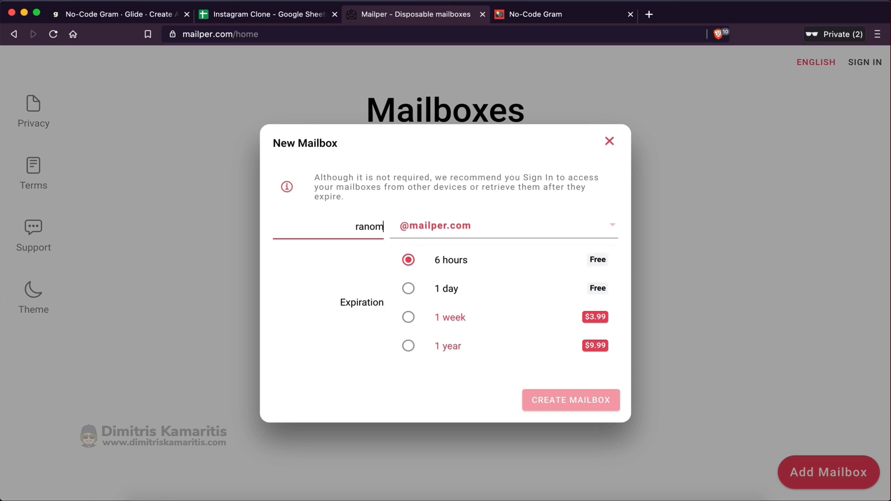
pyautogui.write('domuser')
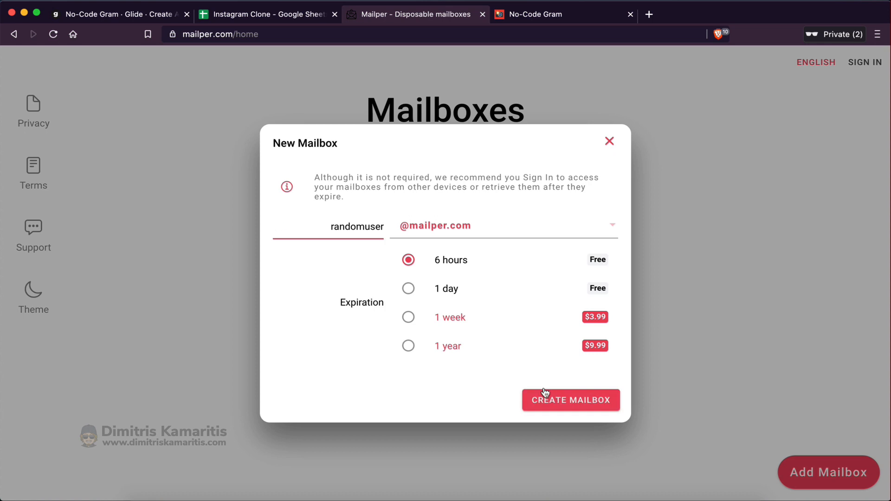
pyautogui.click(587, 401)
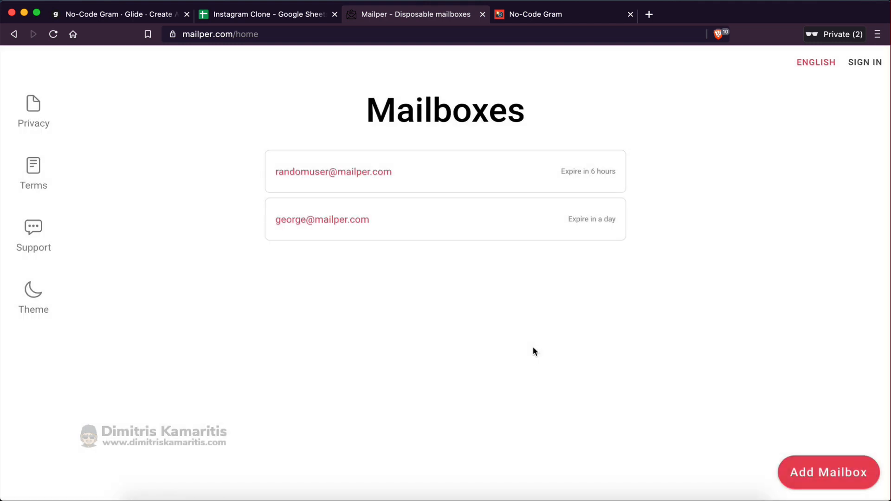
# Copy the new mailbox's address and return to the app's email field
pyautogui.click(421, 179)
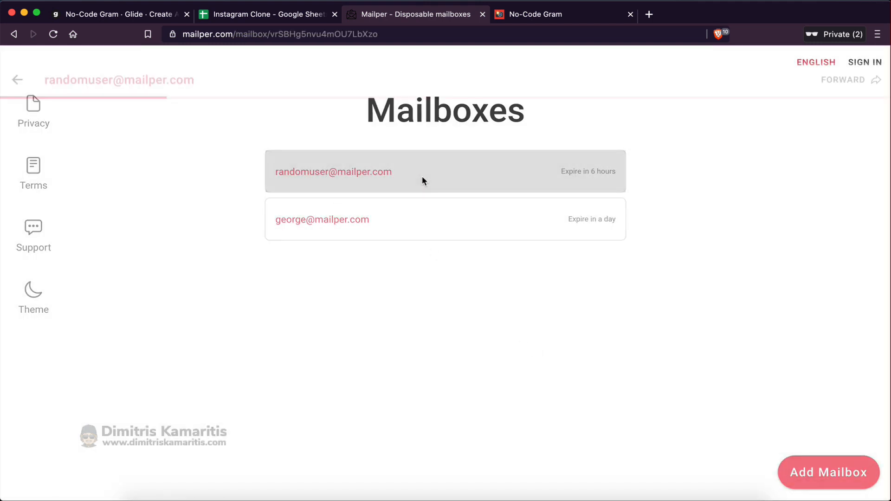
pyautogui.moveTo(40, 66); pyautogui.dragTo(207, 63)
pyautogui.press('super+c')
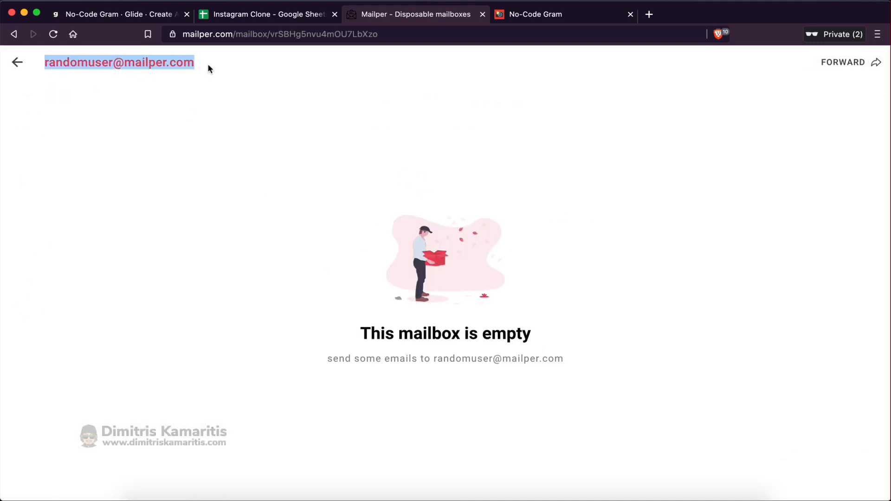
pyautogui.click(517, 20)
pyautogui.click(357, 316)
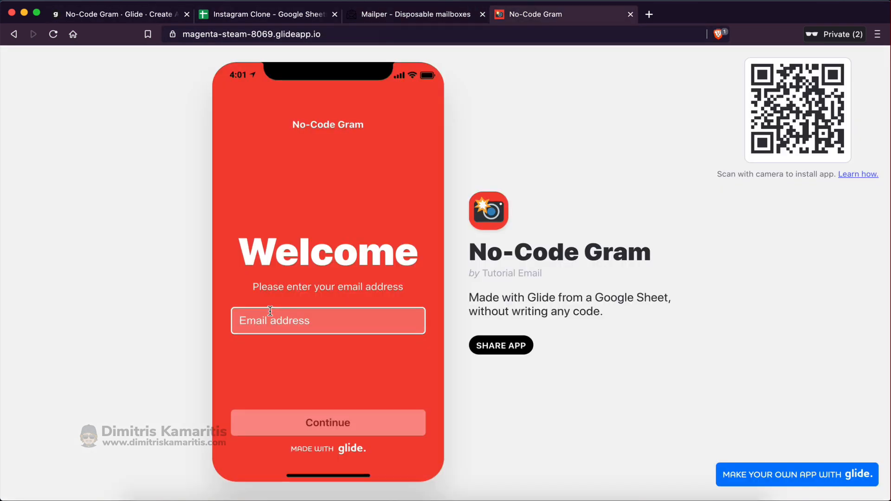
# Submit the mailbox address to request a sign-in pin, then open the pin email
pyautogui.press('super+v')
pyautogui.click(279, 422)
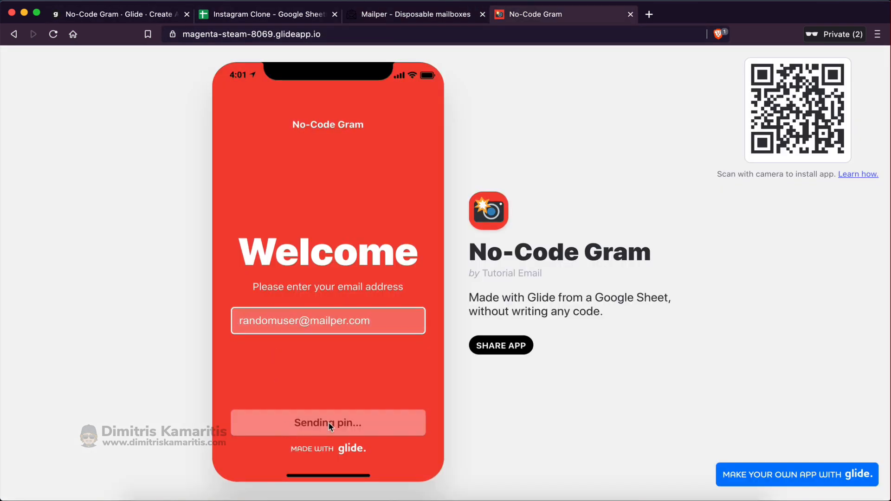
pyautogui.click(396, 14)
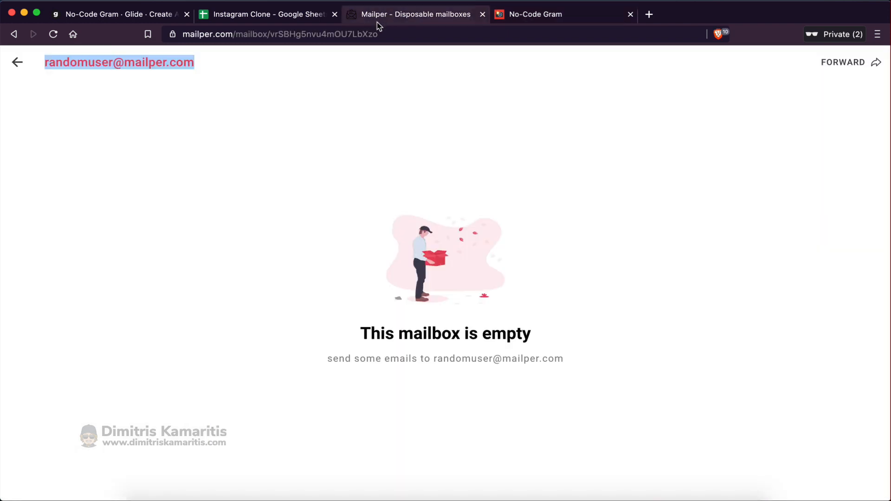
pyautogui.click(91, 182)
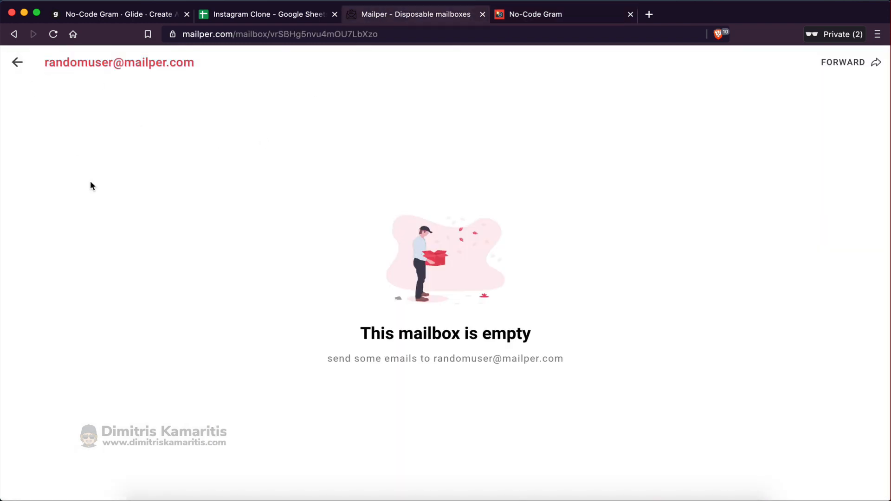
pyautogui.click(151, 113)
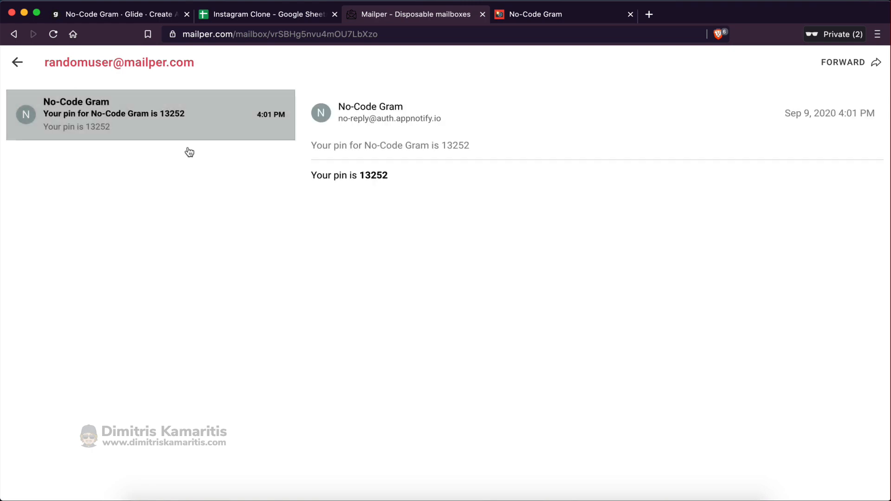
# Copy the emailed pin into the app's pin field and sign in
pyautogui.doubleClick(378, 175)
pyautogui.press('super+c')
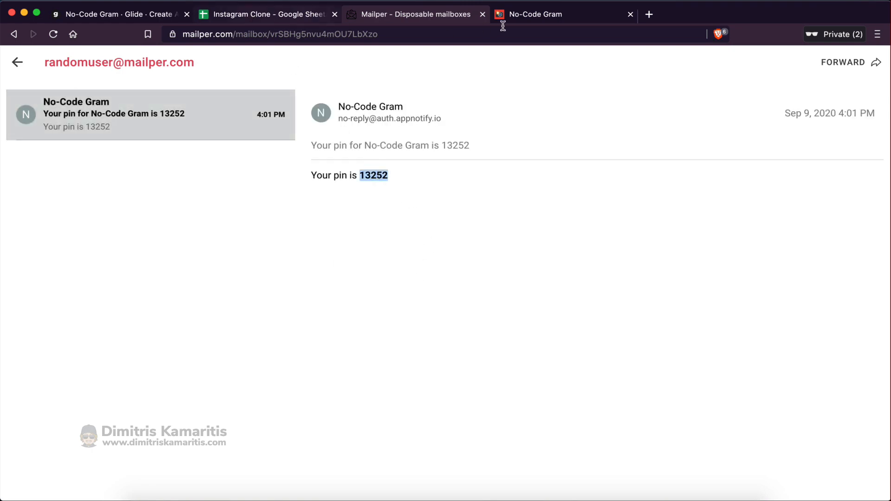
pyautogui.click(522, 19)
pyautogui.press('super+v')
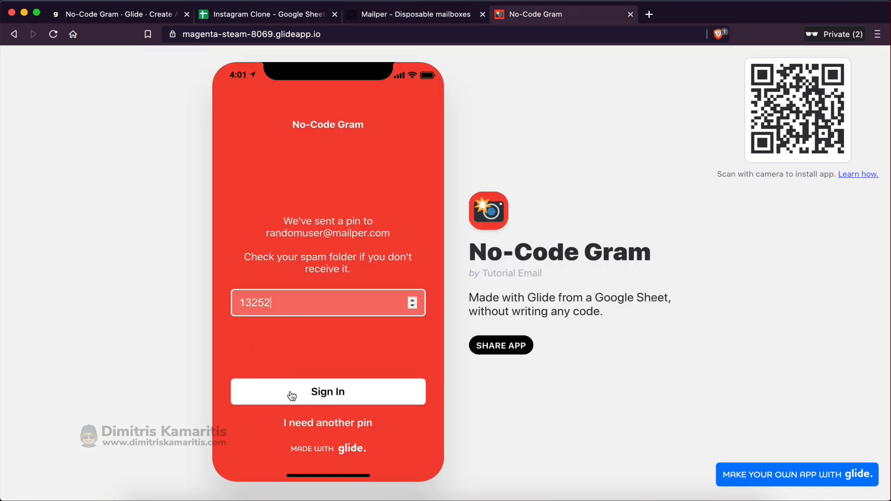
pyautogui.click(291, 396)
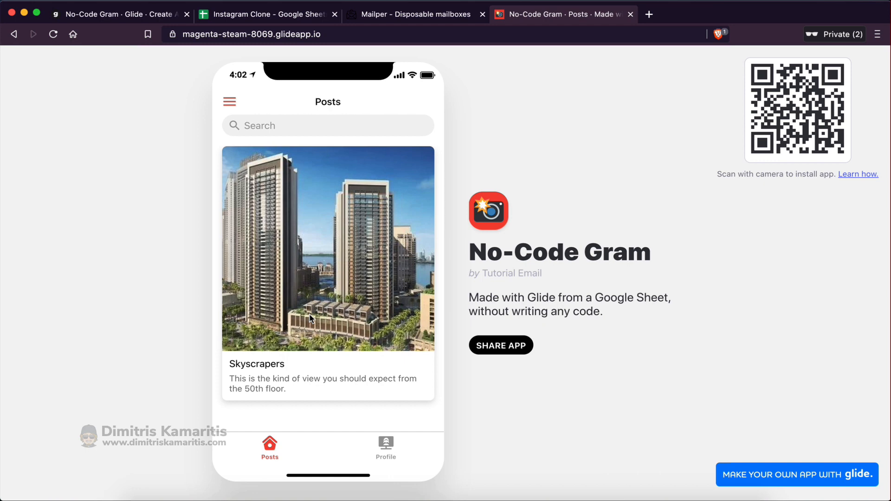
# Close the share dialog and open the user profile screen from the preview's side menu
pyautogui.click(125, 19)
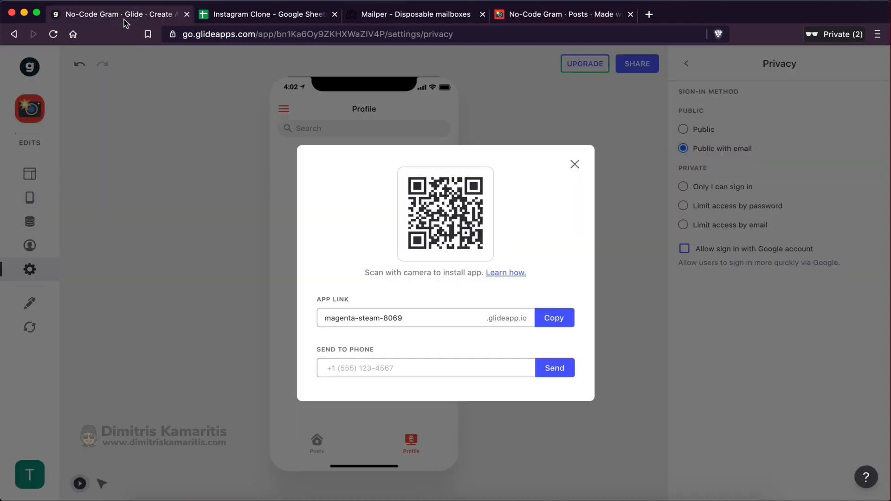
pyautogui.click(574, 164)
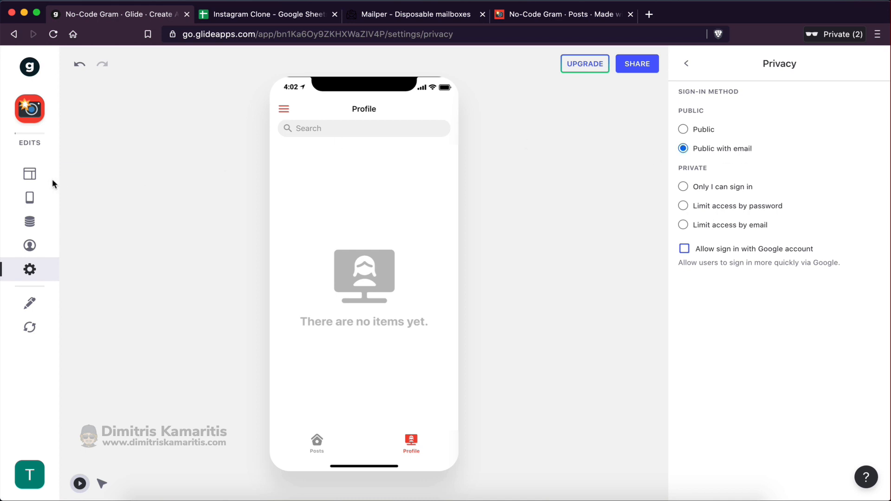
pyautogui.click(31, 176)
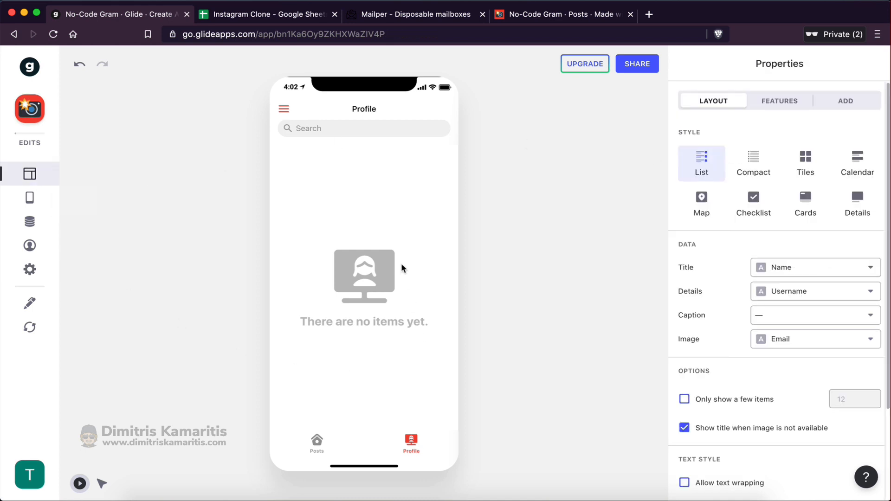
pyautogui.click(284, 109)
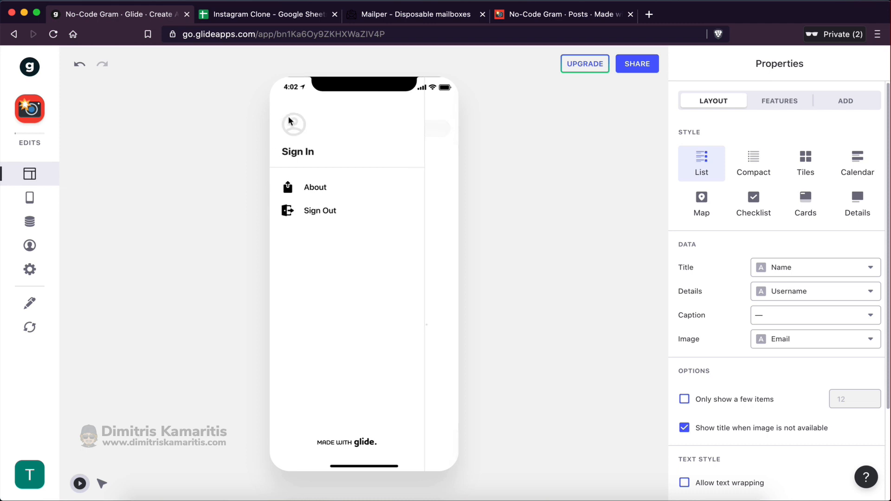
pyautogui.click(303, 156)
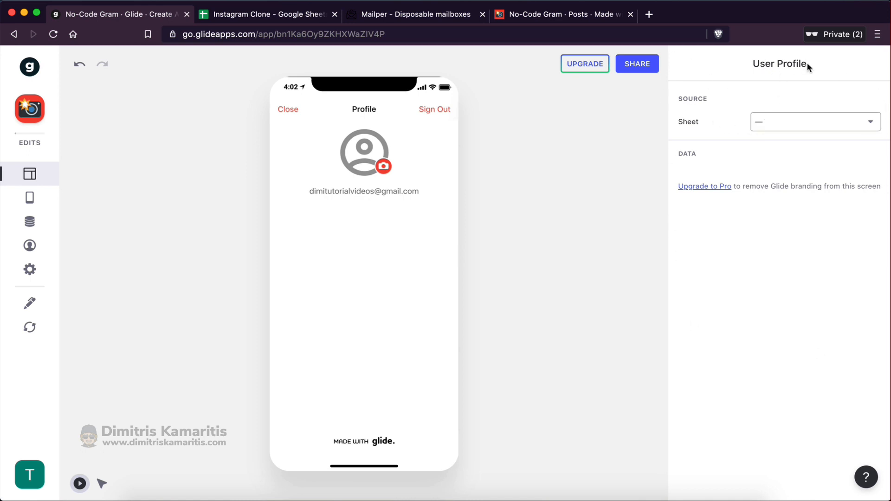
# Base the user profile on Users, with Name, Email and Profile Image columns
pyautogui.click(784, 124)
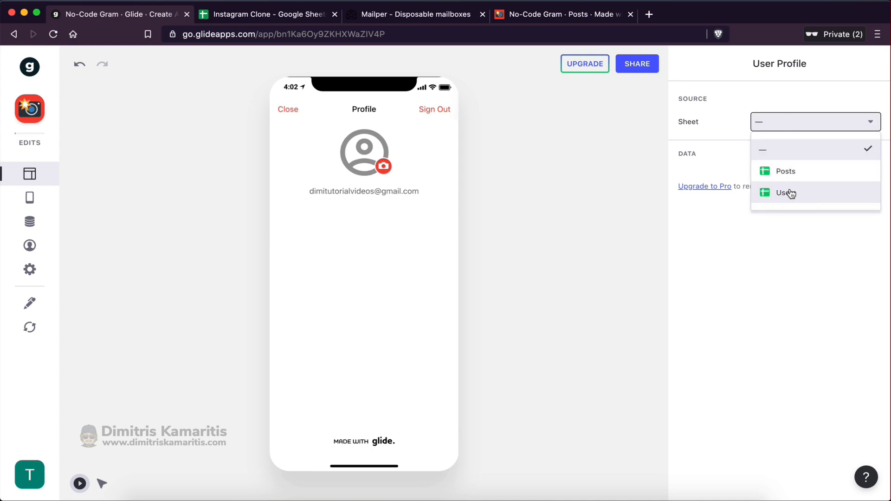
pyautogui.click(820, 195)
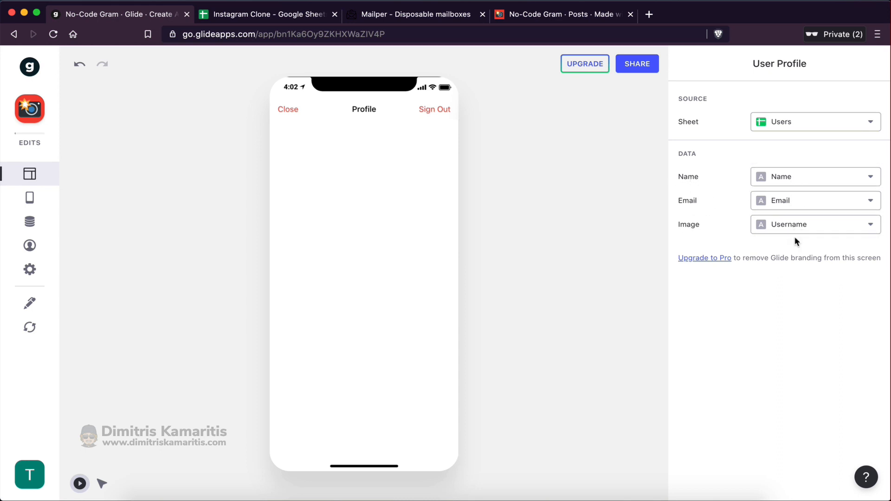
pyautogui.click(765, 177)
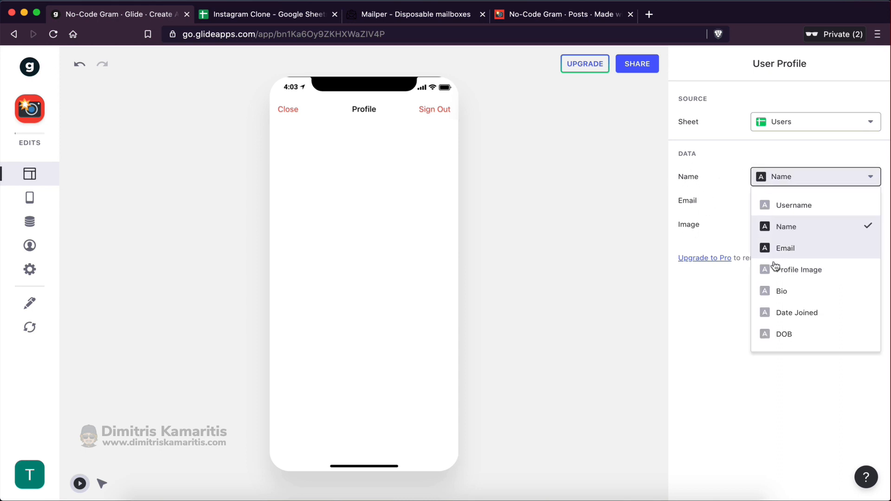
pyautogui.click(792, 229)
pyautogui.click(805, 202)
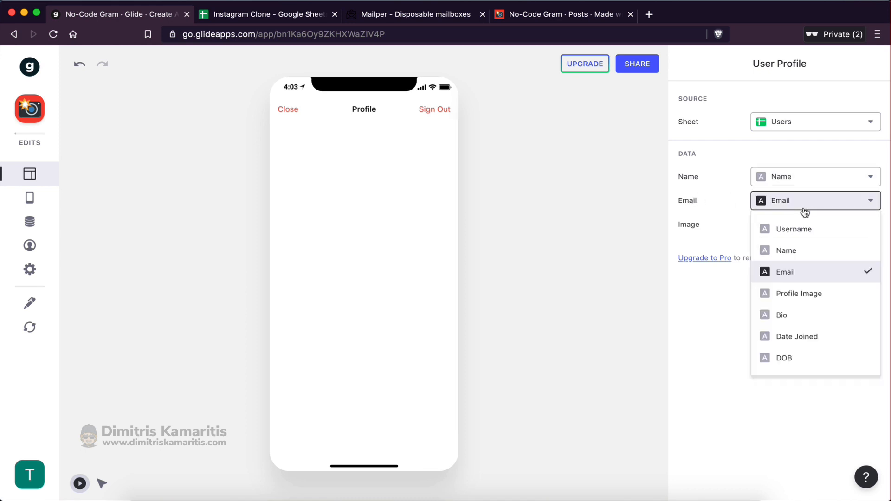
pyautogui.click(782, 274)
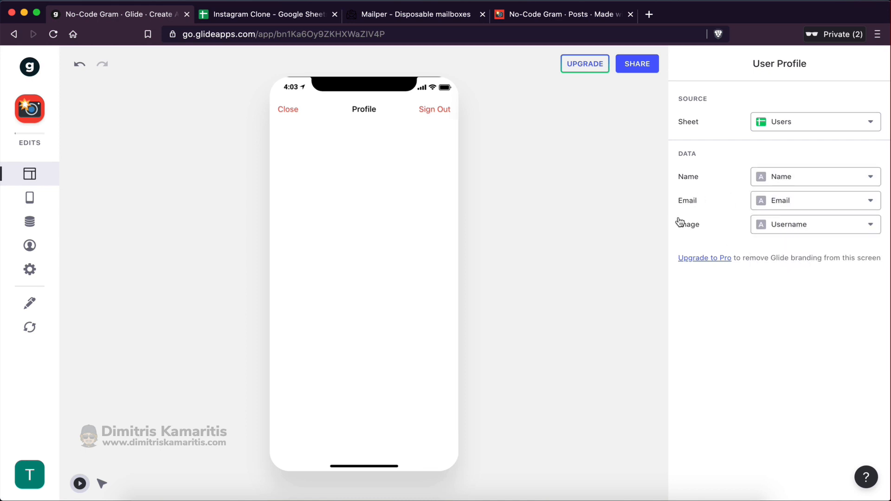
pyautogui.click(779, 225)
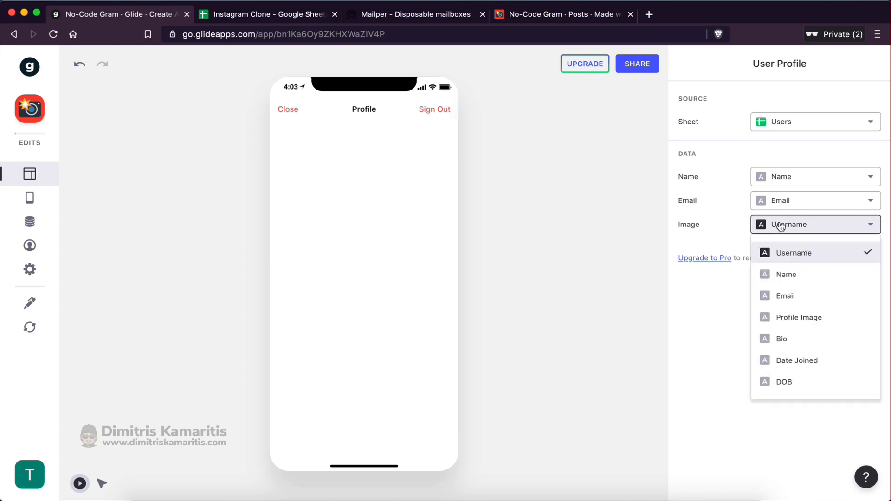
pyautogui.click(789, 317)
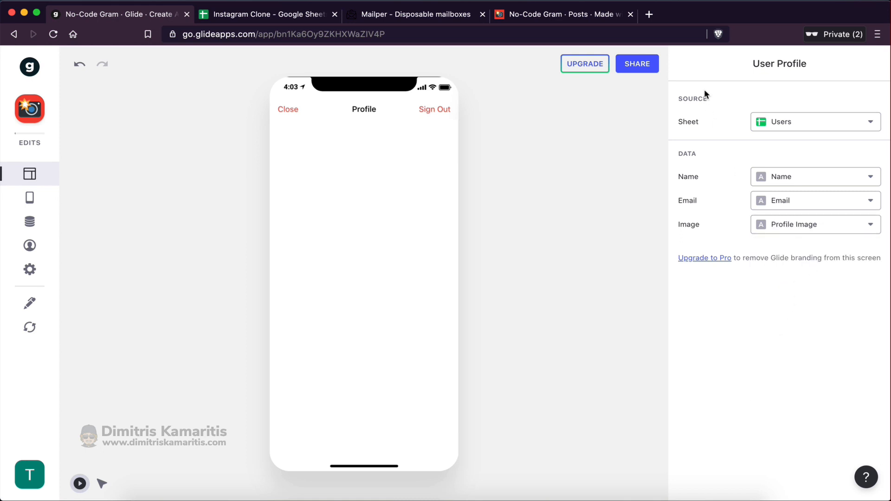
# Switch the Profile tab to the Details layout and delete four text components
pyautogui.click(284, 111)
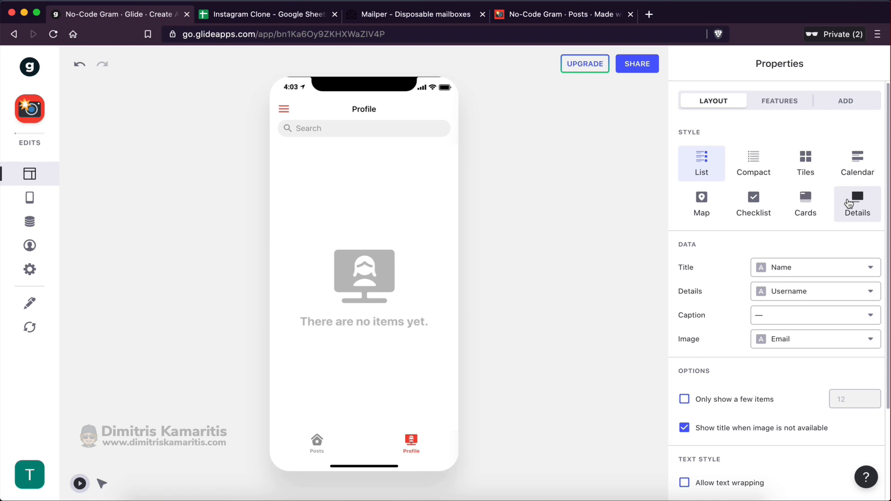
pyautogui.click(848, 203)
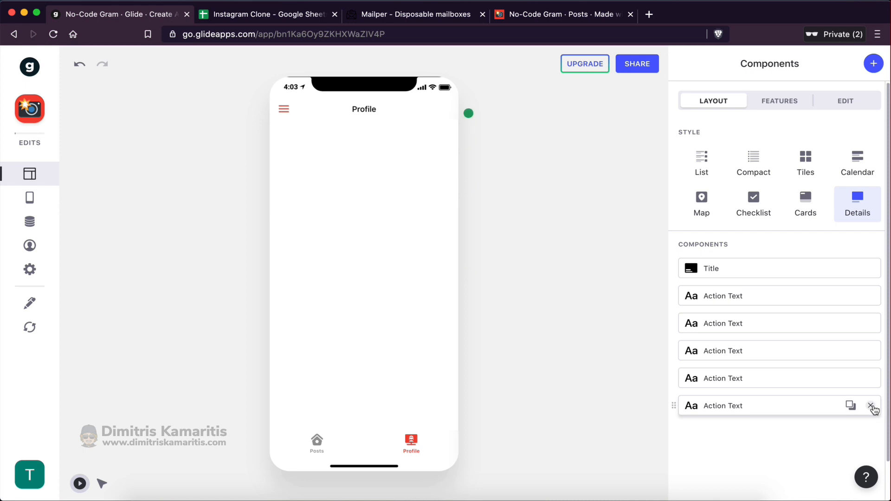
pyautogui.click(870, 406)
pyautogui.click(871, 378)
pyautogui.click(871, 351)
pyautogui.click(869, 323)
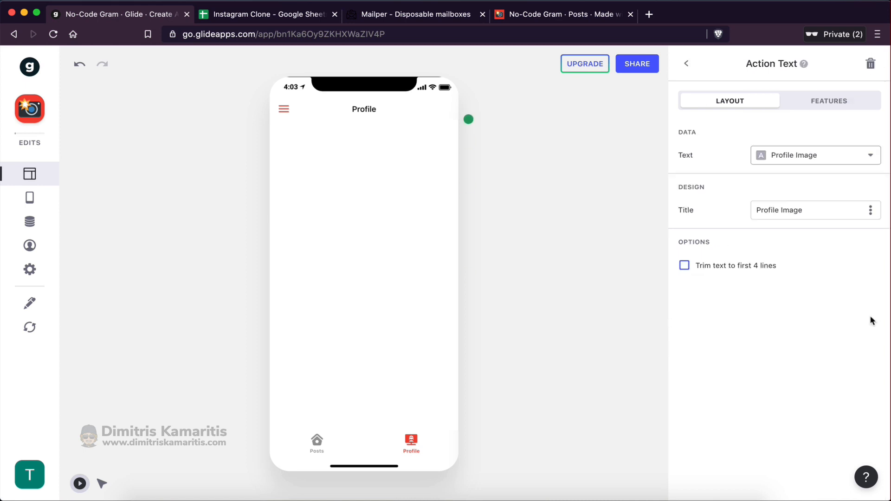
# Delete the remaining Action Text components and the Title component
pyautogui.click(686, 63)
pyautogui.click(870, 323)
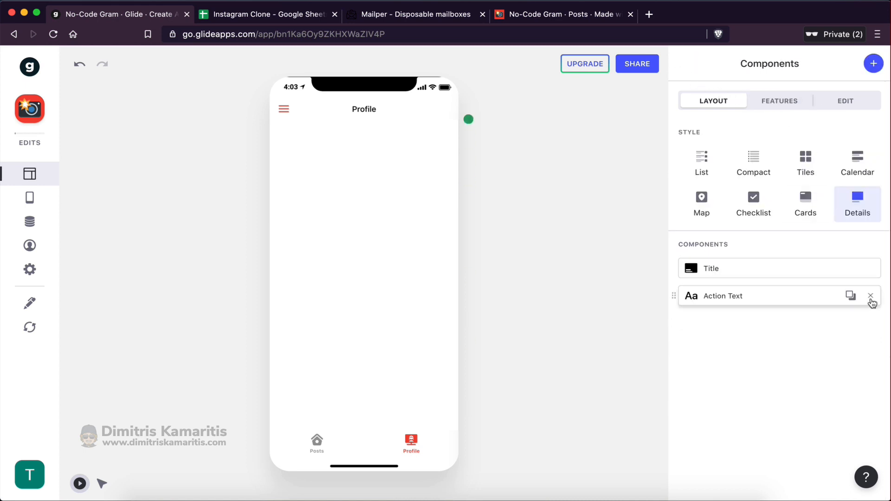
pyautogui.click(871, 295)
pyautogui.click(871, 268)
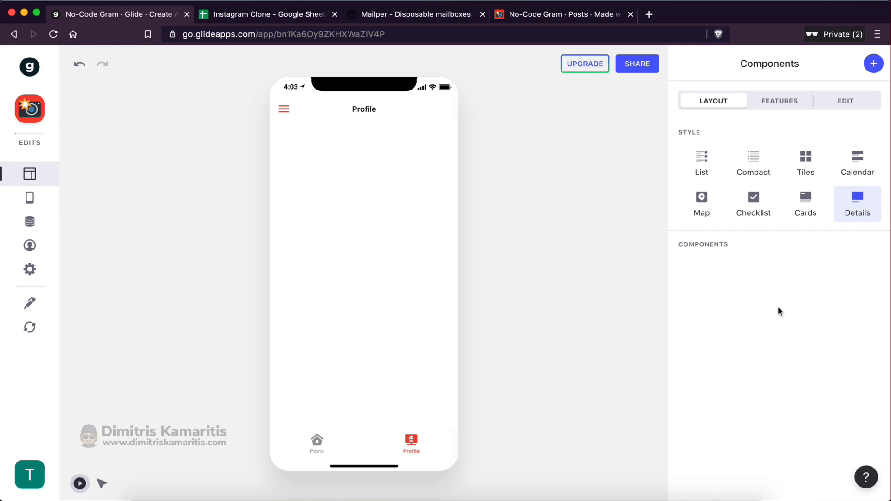
# Add a Form Button component to the Profile tab
pyautogui.click(873, 66)
pyautogui.scroll(-5, 778, 363)
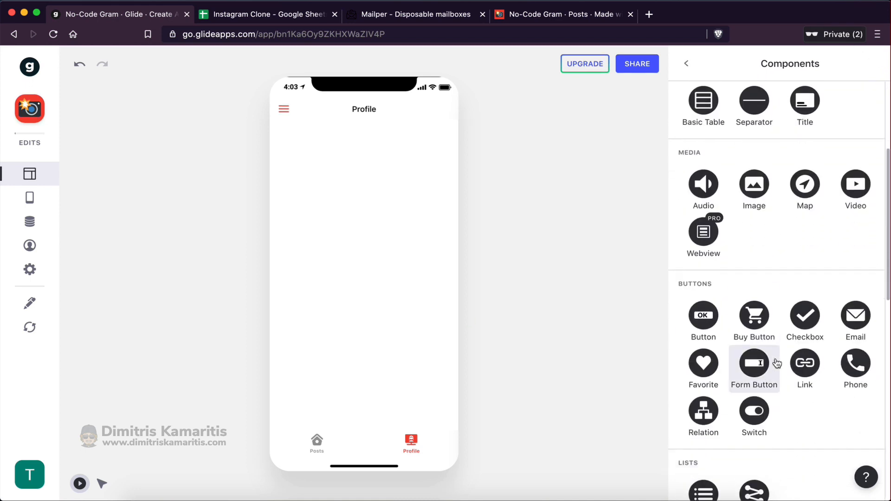
pyautogui.scroll(-2, 778, 364)
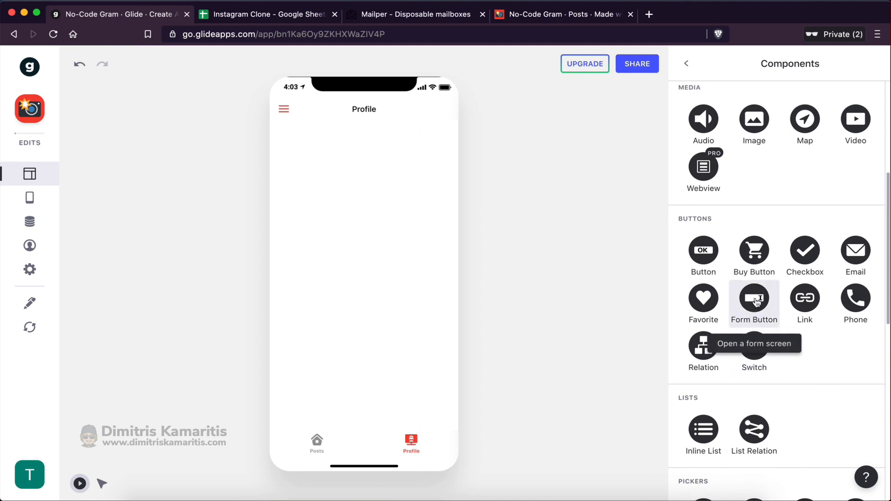
pyautogui.click(755, 299)
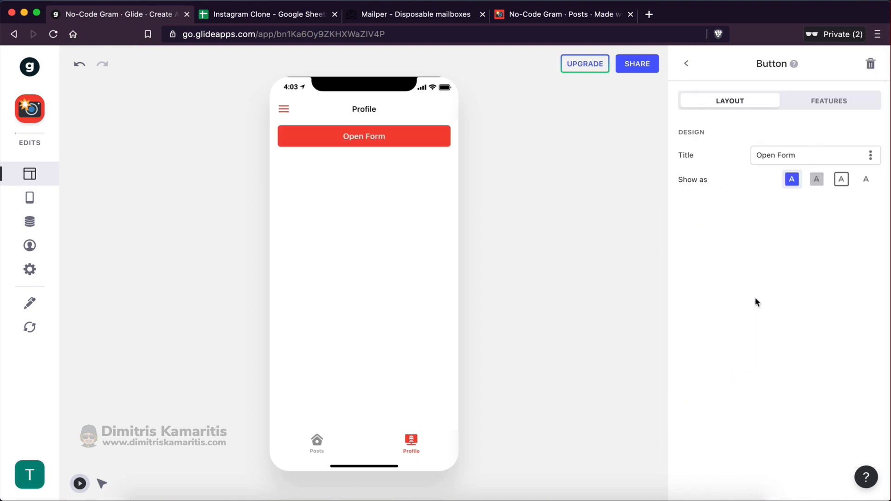
# Relabel the button 'Create Account' and open its form editor
pyautogui.click(794, 156)
pyautogui.moveTo(793, 156); pyautogui.dragTo(753, 158)
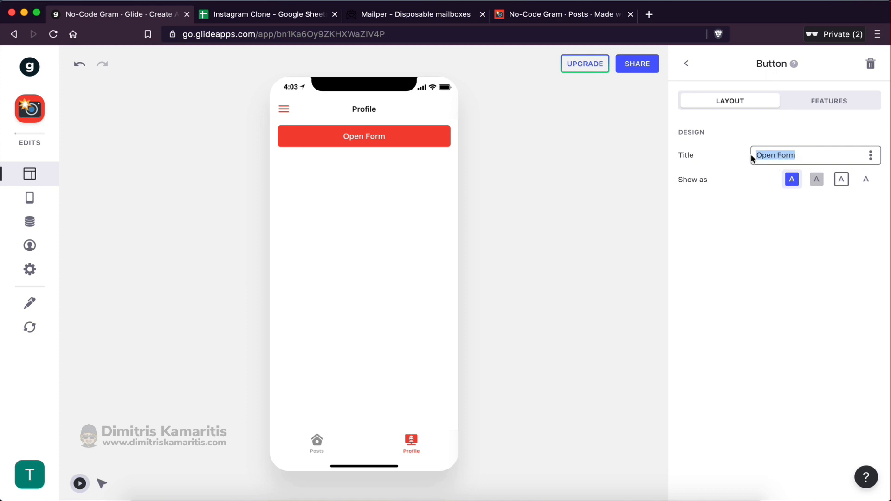
pyautogui.write('Create Acco')
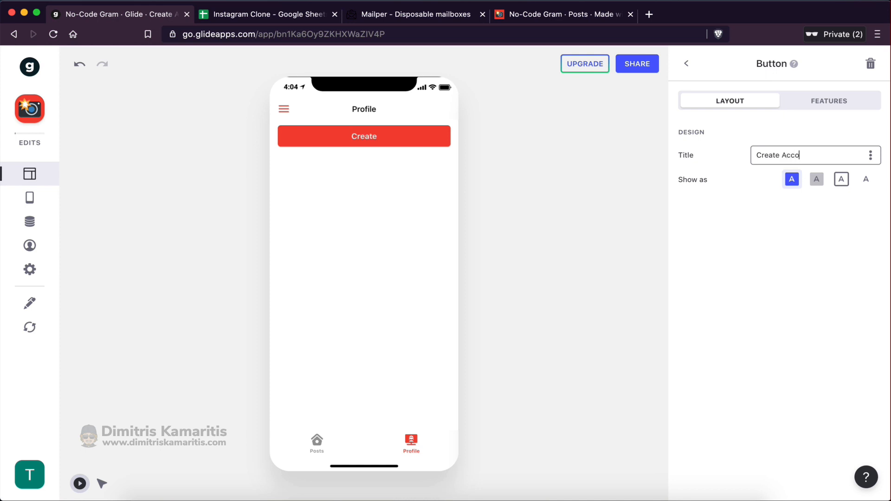
pyautogui.write('unt')
pyautogui.click(760, 217)
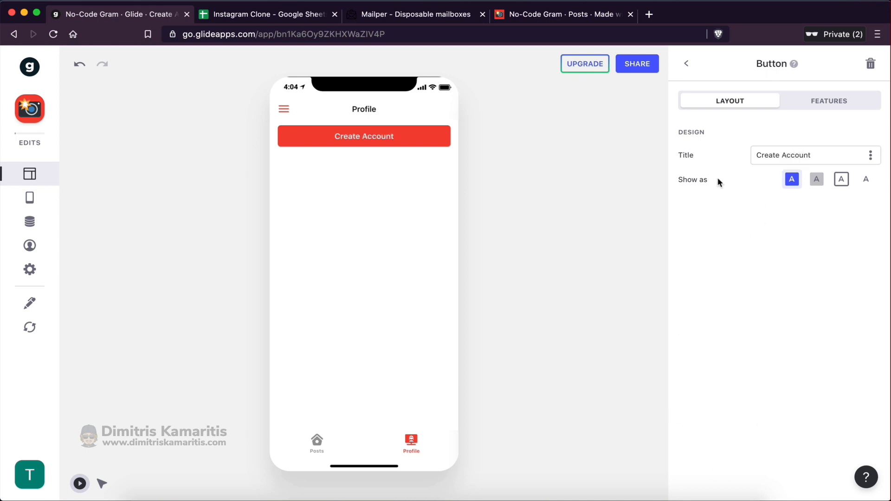
pyautogui.click(365, 135)
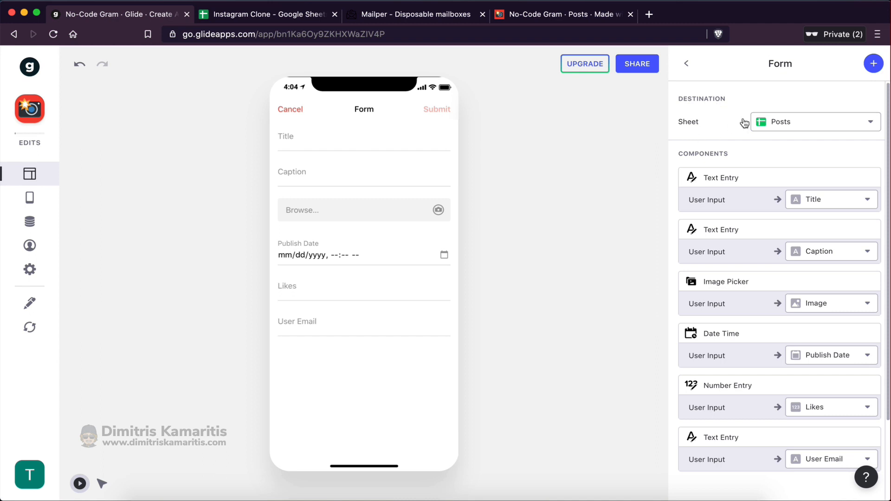
# Point the form at the Users sheet and check the Users columns in Google Sheets
pyautogui.click(768, 122)
pyautogui.click(781, 172)
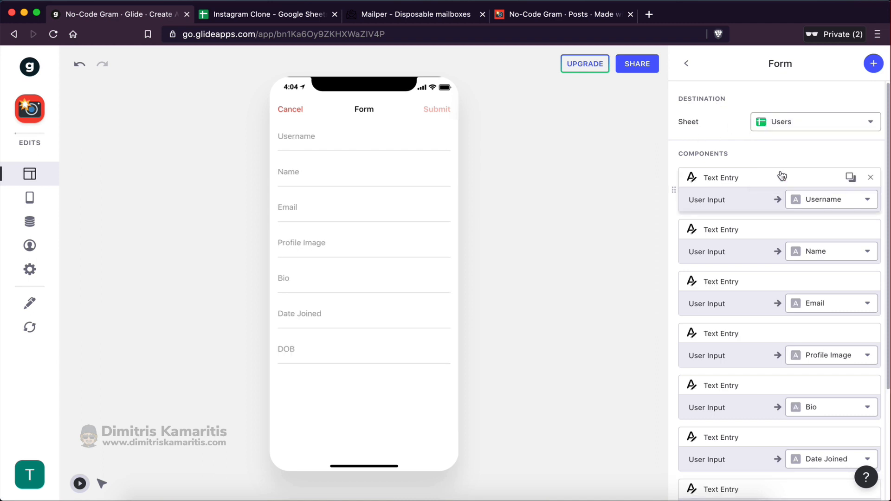
pyautogui.click(294, 19)
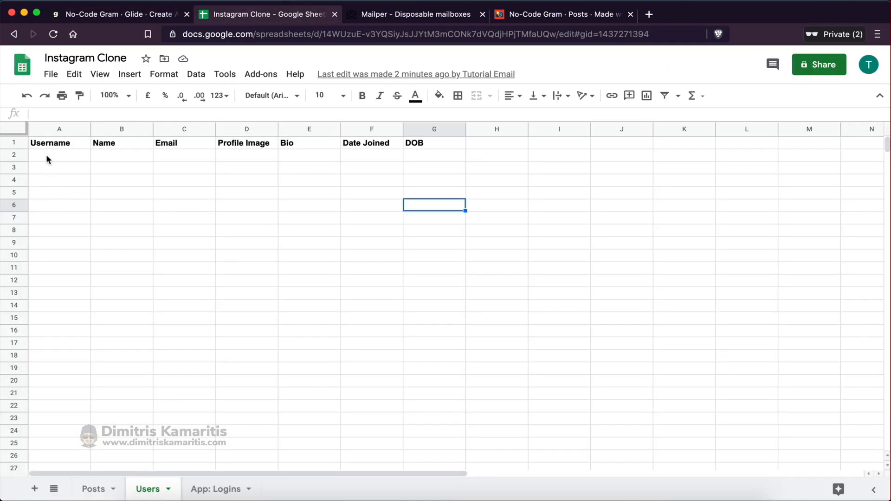
pyautogui.moveTo(48, 156); pyautogui.dragTo(436, 155)
pyautogui.moveTo(60, 170); pyautogui.dragTo(545, 169)
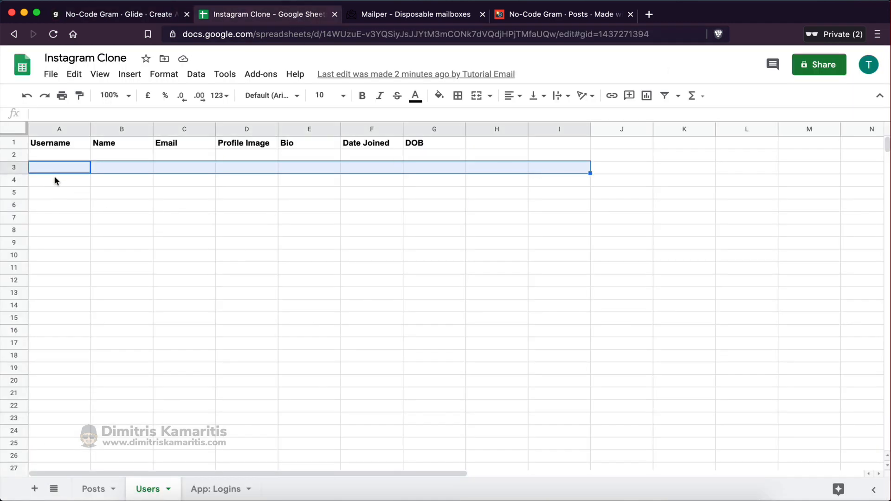
pyautogui.moveTo(54, 180); pyautogui.dragTo(475, 179)
pyautogui.moveTo(69, 193); pyautogui.dragTo(457, 192)
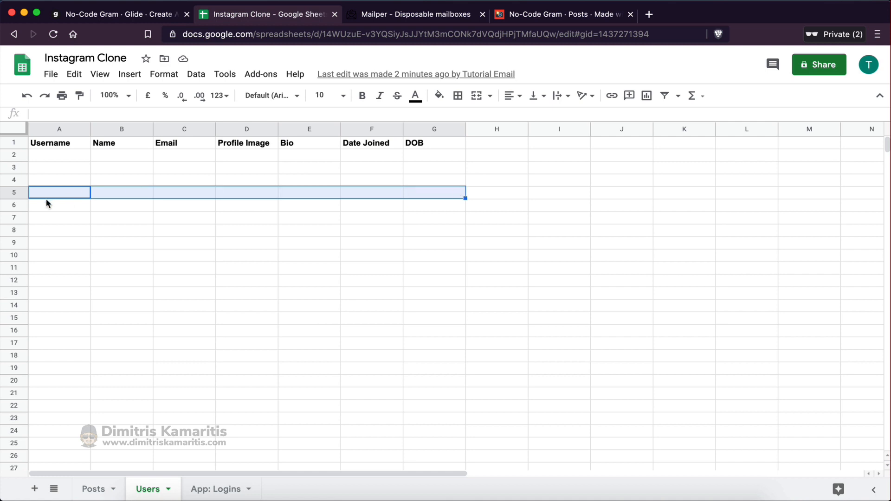
pyautogui.moveTo(46, 205); pyautogui.dragTo(497, 206)
pyautogui.click(161, 17)
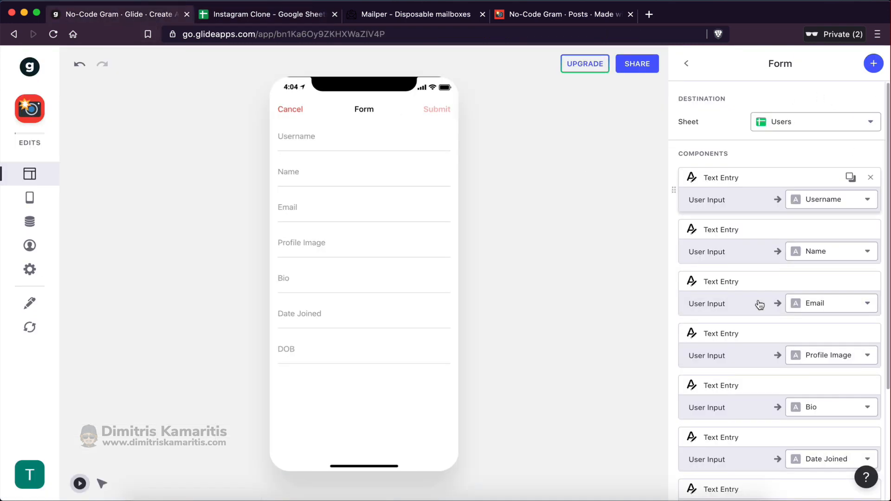
# Compare the form entries with the Users columns and delete the Email entry
pyautogui.scroll(-2, 747, 362)
pyautogui.scroll(1, 716, 111)
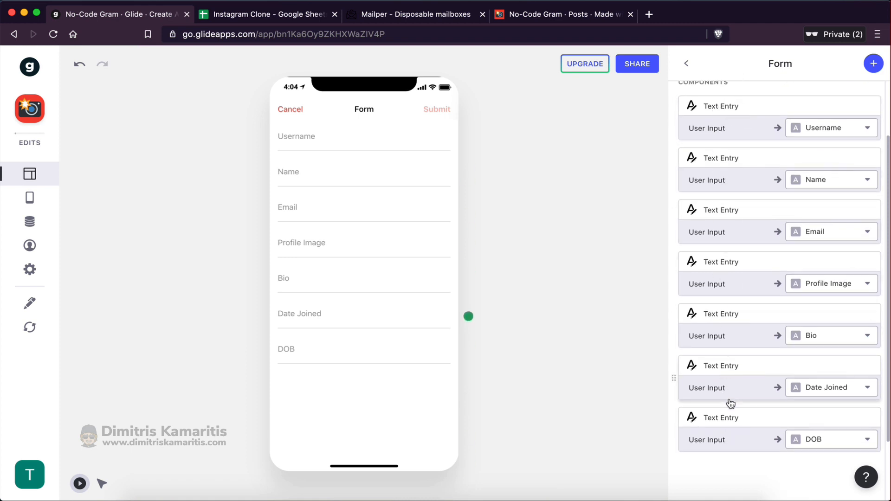
pyautogui.hotkey('ctrl', 'Tab')
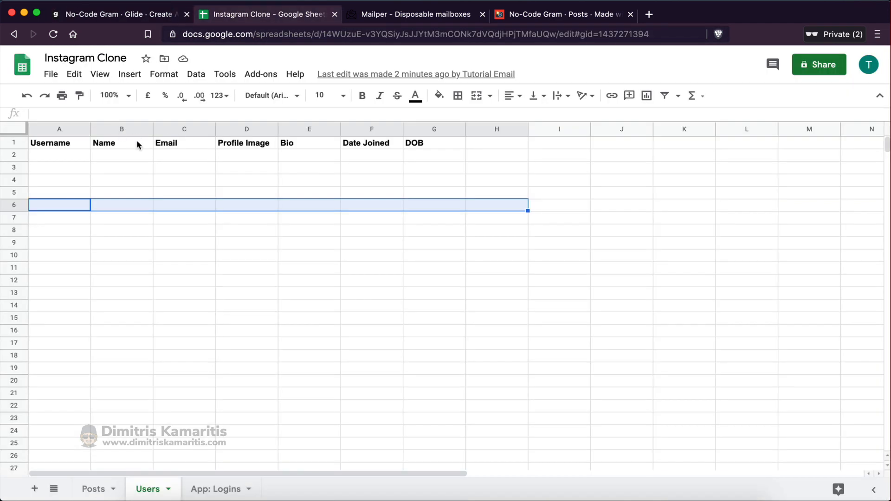
pyautogui.hotkey('ctrl', 'shift', 'Tab')
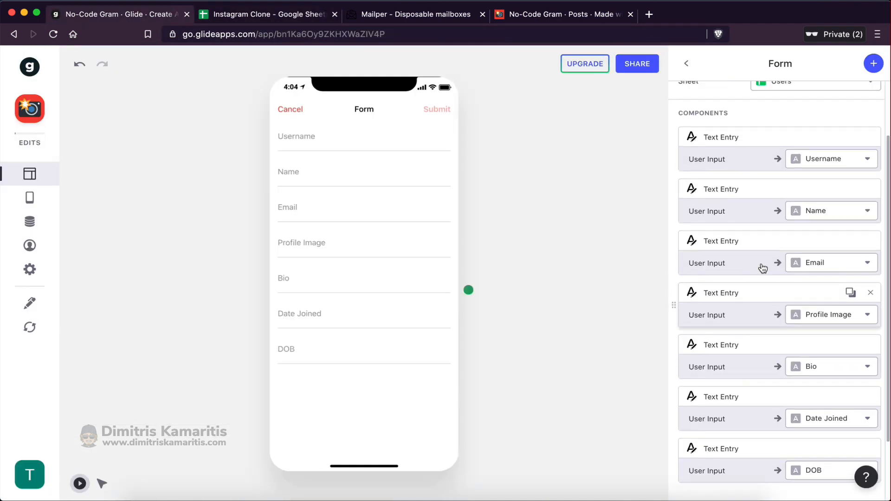
pyautogui.scroll(-1, 738, 254)
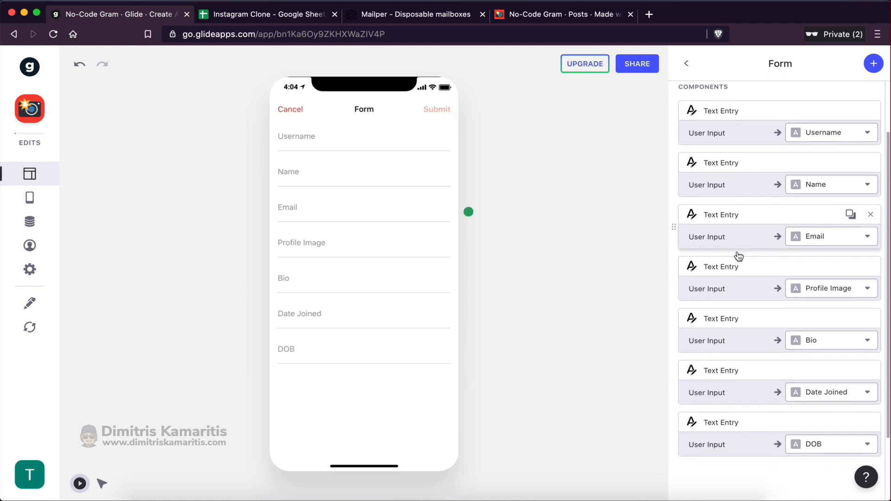
pyautogui.scroll(1, 737, 254)
pyautogui.click(309, 139)
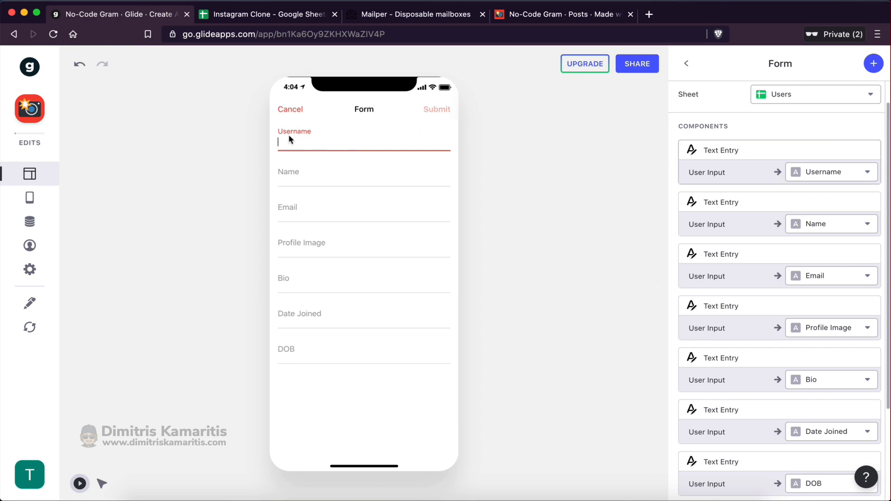
pyautogui.click(278, 176)
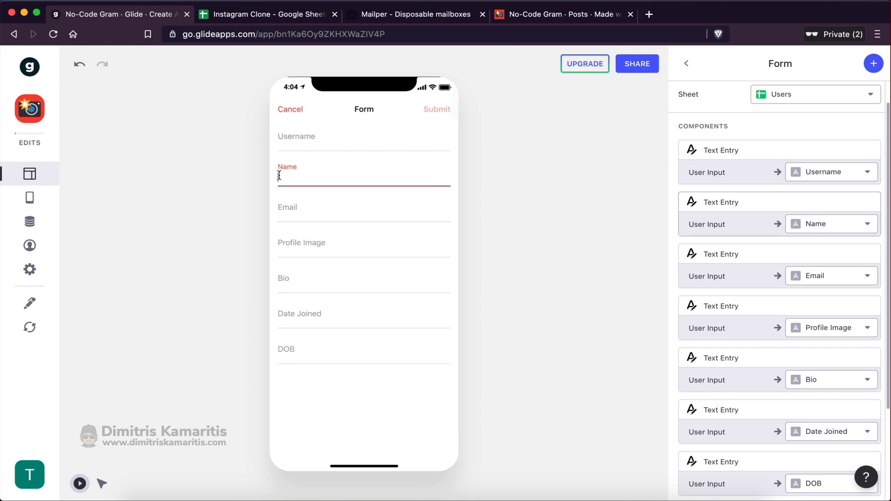
pyautogui.click(300, 210)
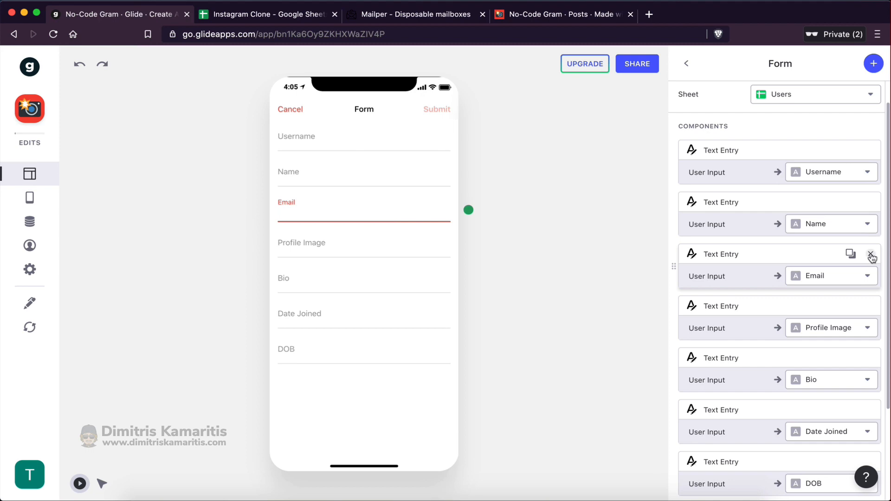
pyautogui.click(871, 256)
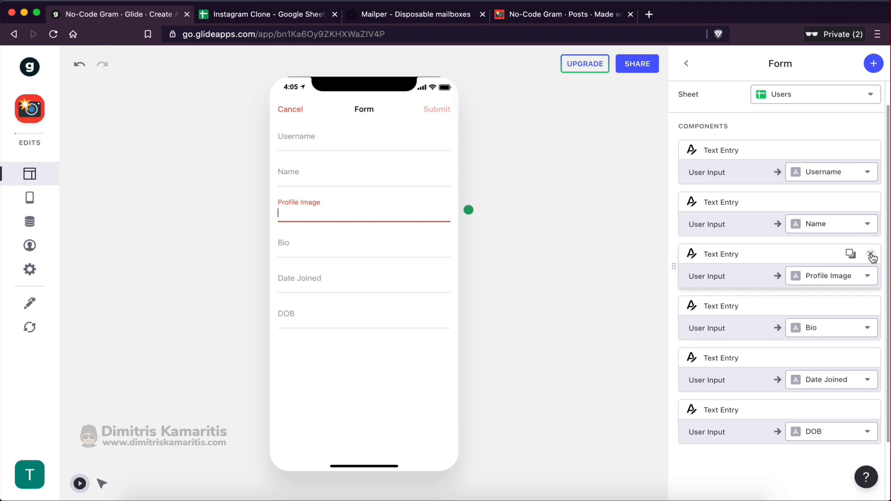
pyautogui.click(874, 64)
pyautogui.scroll(-5, 784, 393)
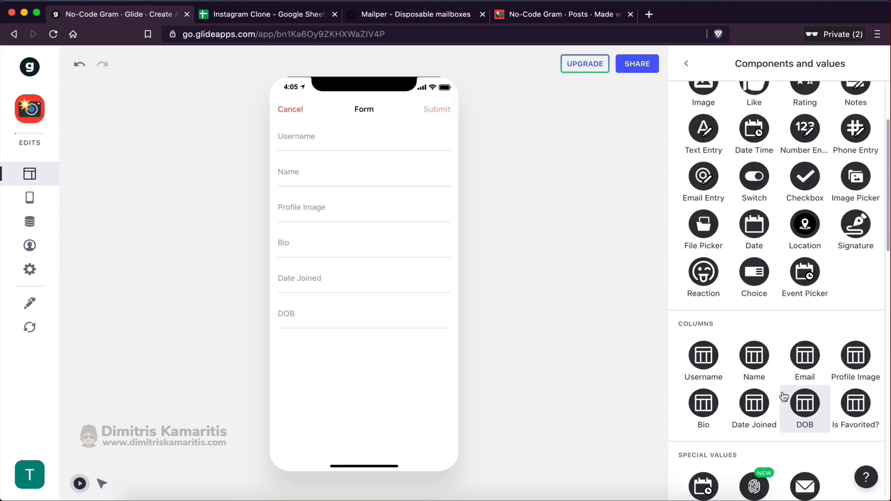
pyautogui.scroll(-3, 783, 394)
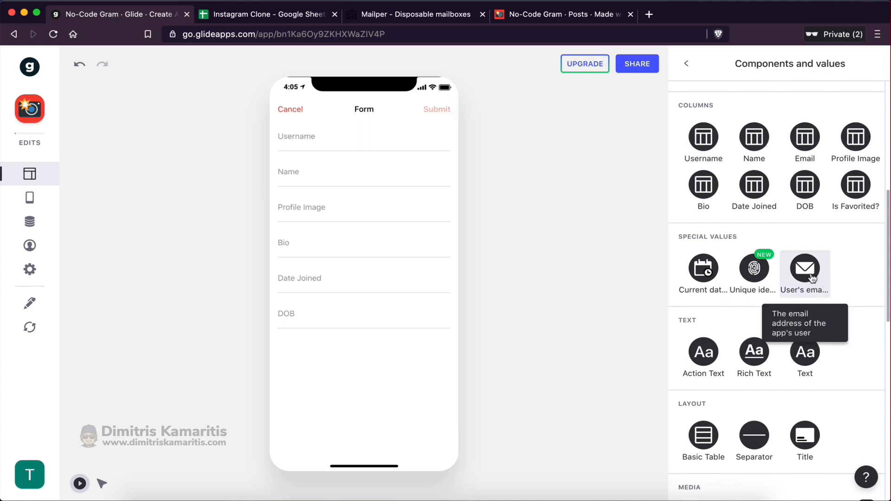
pyautogui.click(532, 15)
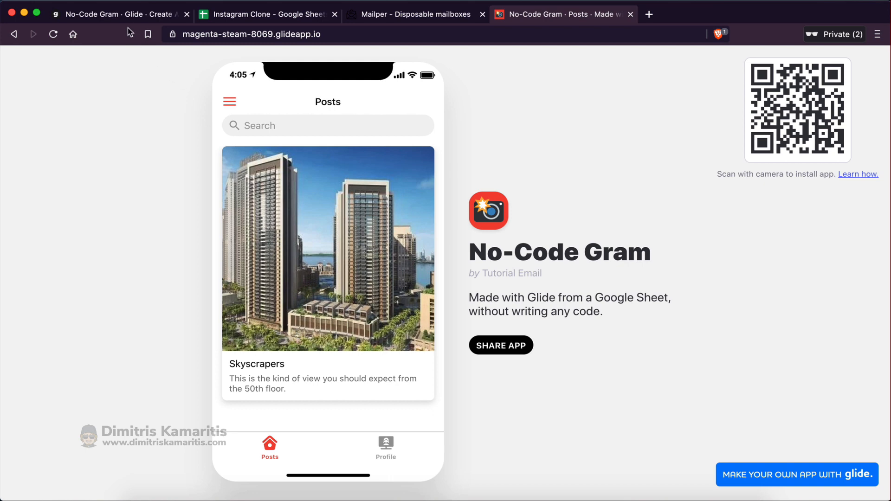
pyautogui.click(121, 15)
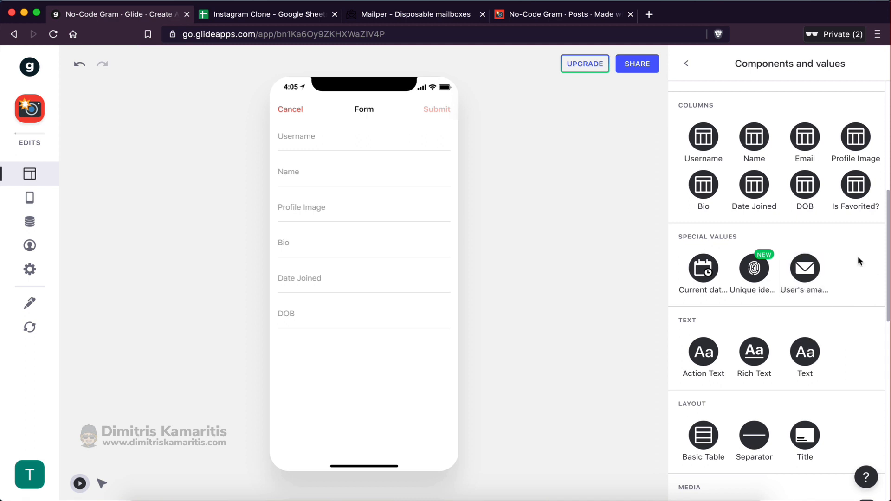
pyautogui.click(804, 272)
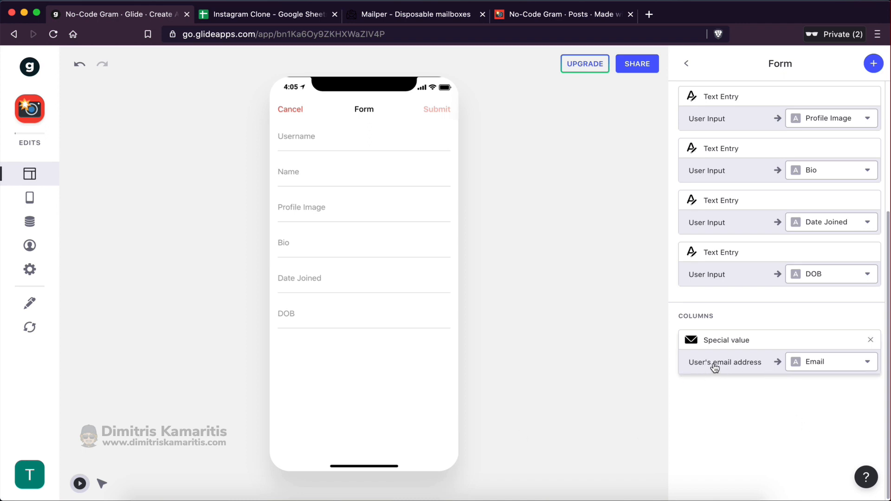
pyautogui.click(822, 368)
pyautogui.click(795, 253)
pyautogui.click(285, 16)
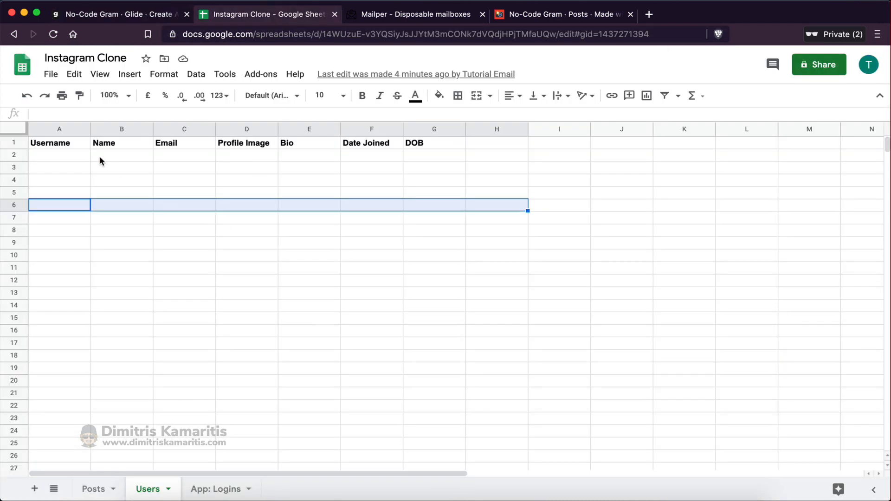
pyautogui.moveTo(174, 155); pyautogui.dragTo(177, 332)
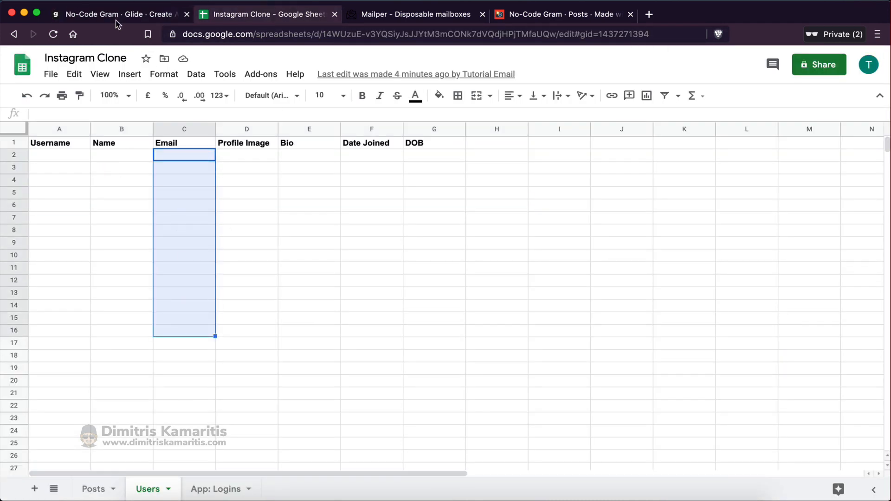
pyautogui.click(116, 21)
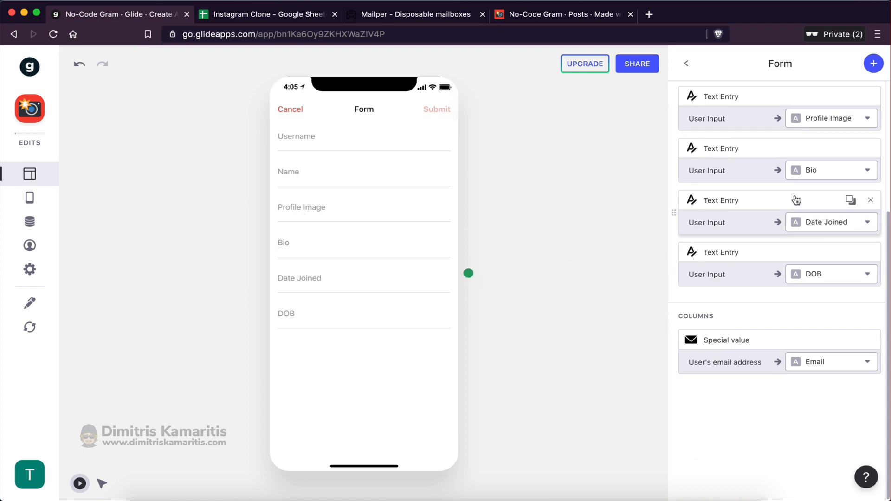
pyautogui.scroll(3, 784, 125)
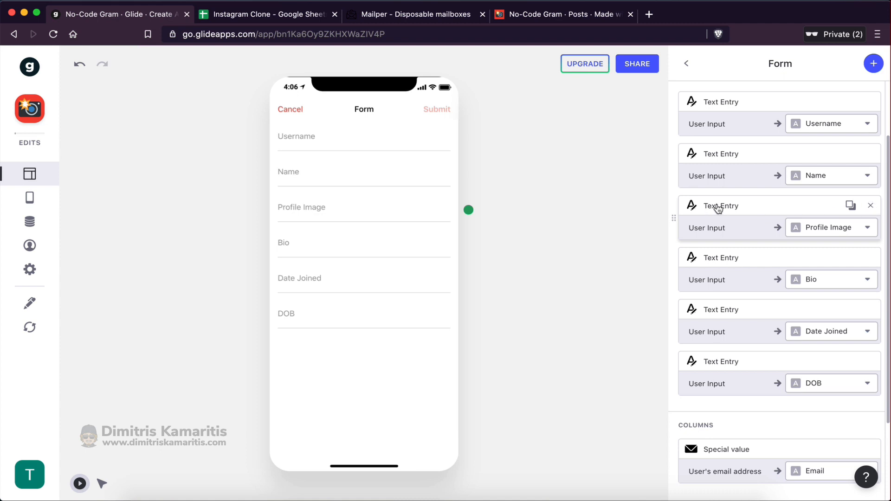
# Replace the Profile Image text entry with an Image Picker saving to the Profile Image column
pyautogui.click(870, 207)
pyautogui.click(874, 65)
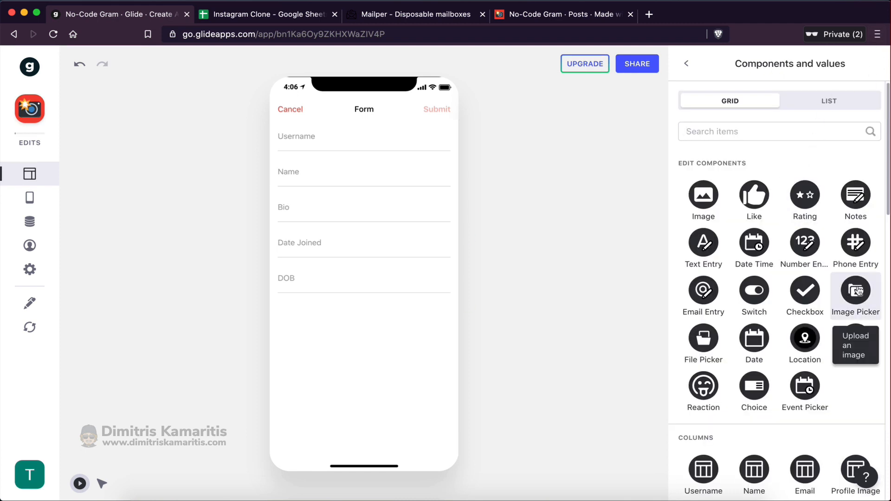
pyautogui.click(855, 290)
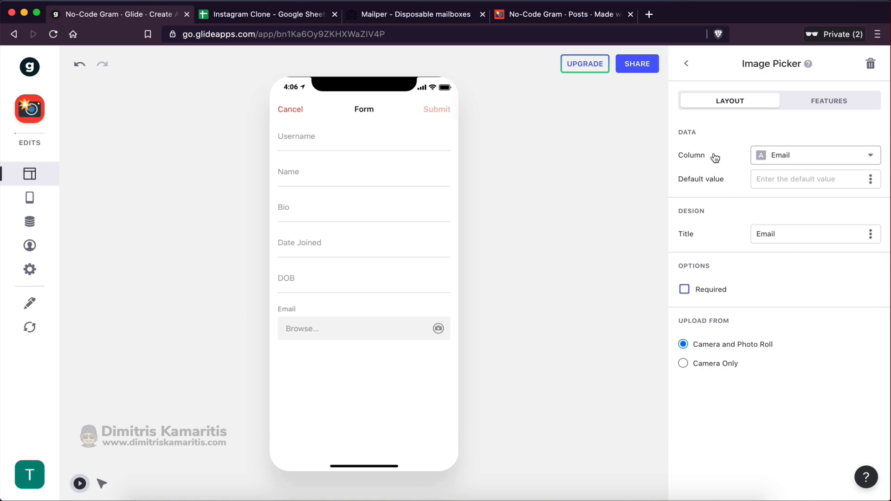
pyautogui.click(770, 158)
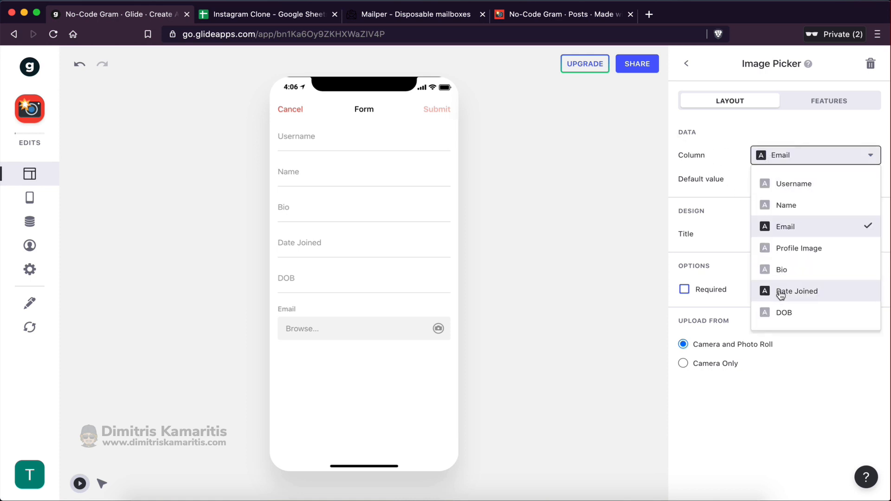
pyautogui.click(787, 250)
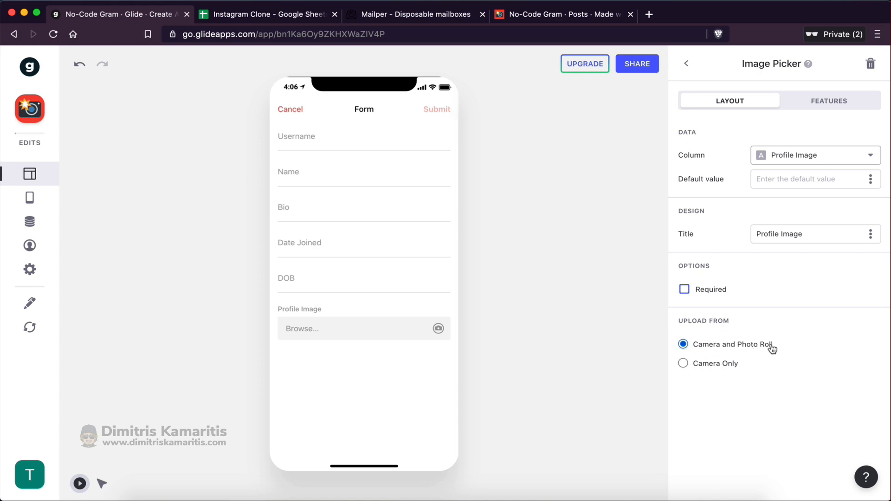
pyautogui.click(686, 65)
pyautogui.scroll(-3, 724, 338)
pyautogui.scroll(3, 723, 340)
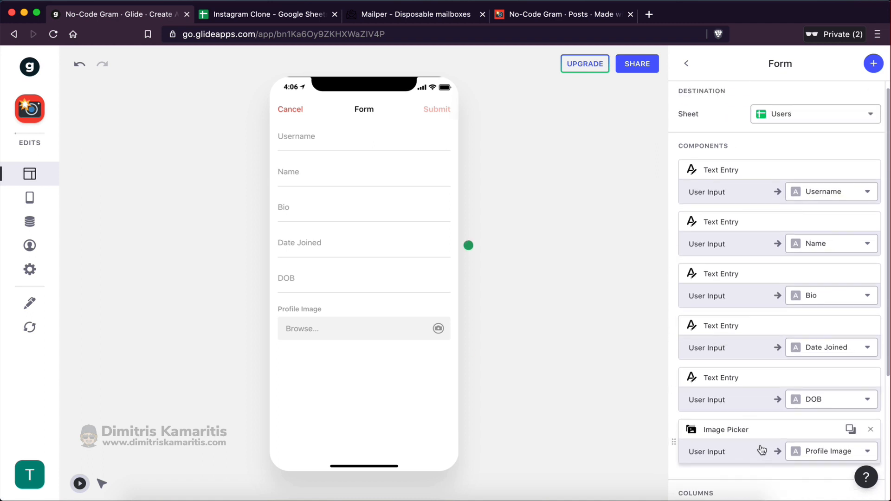
# Replace the Date Joined text entry with a Current date/time value saved to Date Joined
pyautogui.scroll(-1, 765, 447)
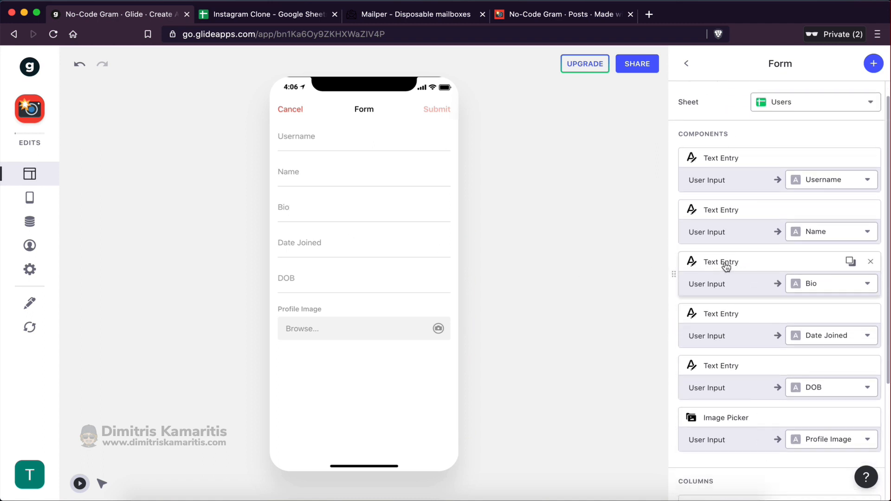
pyautogui.scroll(-2, 722, 324)
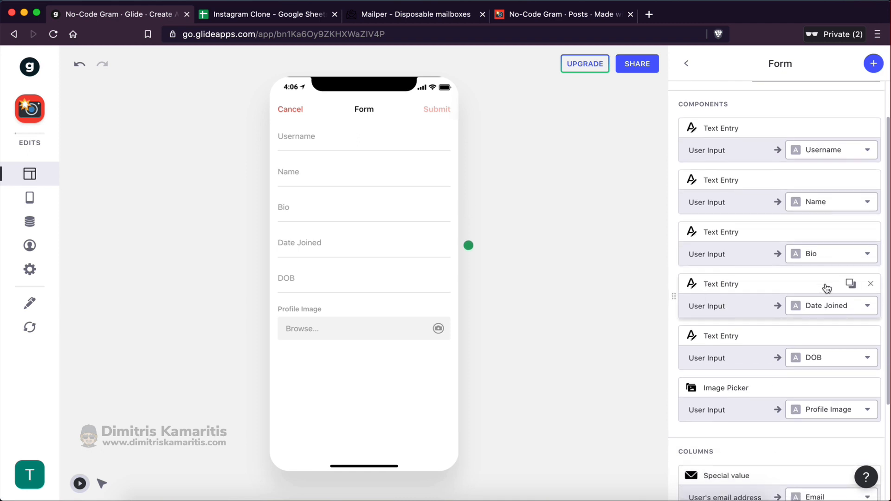
pyautogui.click(871, 285)
pyautogui.scroll(-1, 792, 354)
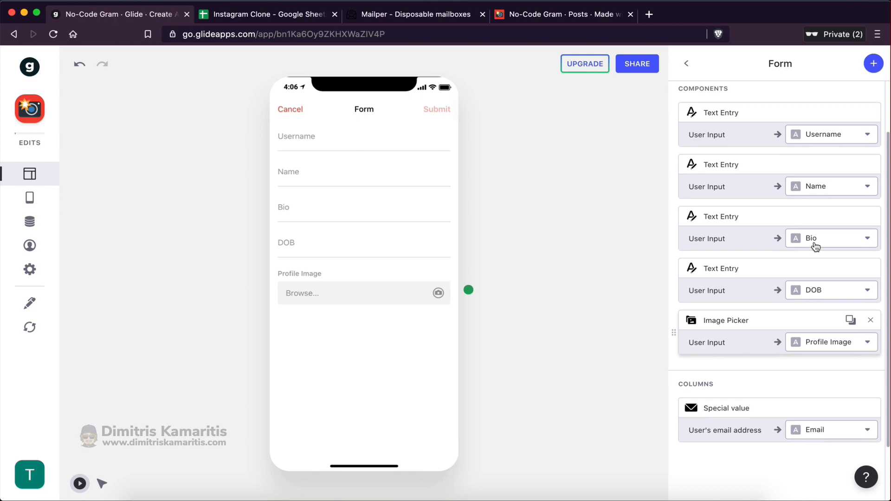
pyautogui.click(871, 63)
pyautogui.scroll(-7, 771, 396)
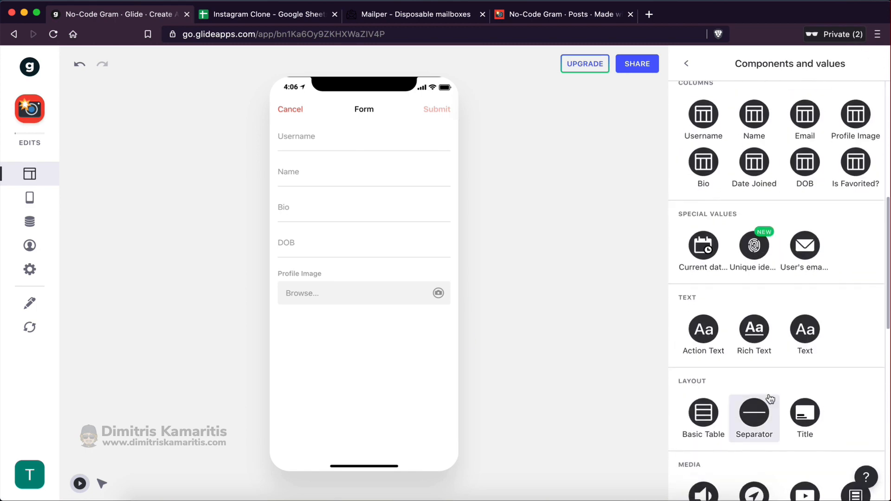
pyautogui.scroll(-1, 770, 399)
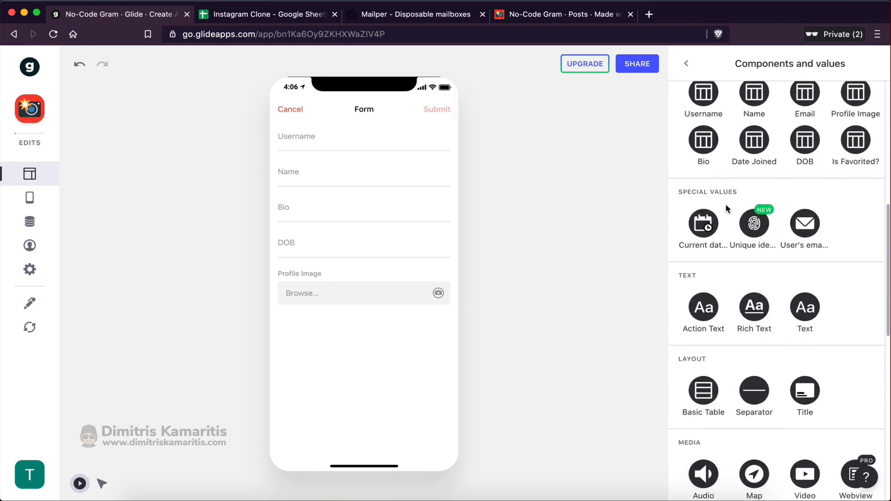
pyautogui.click(704, 245)
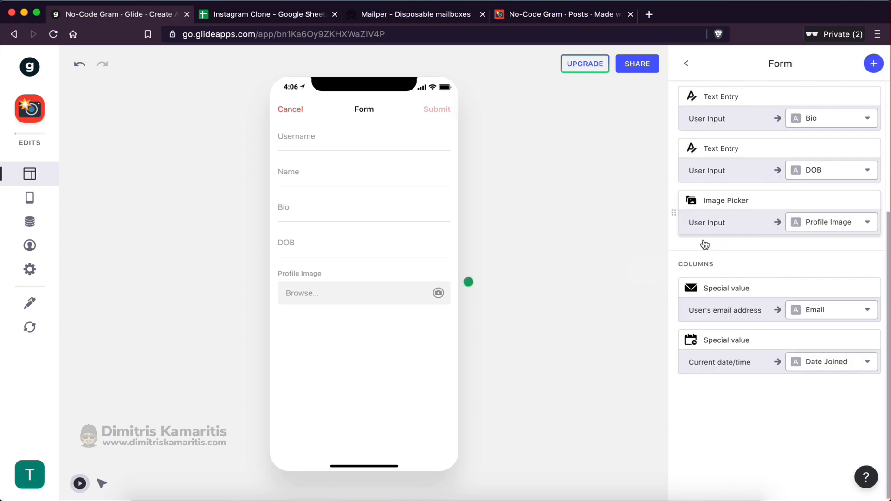
pyautogui.click(813, 367)
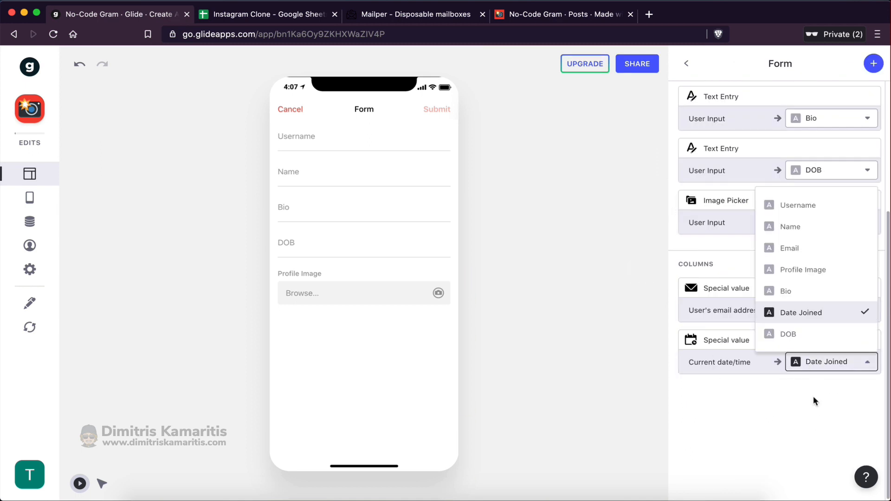
pyautogui.click(805, 317)
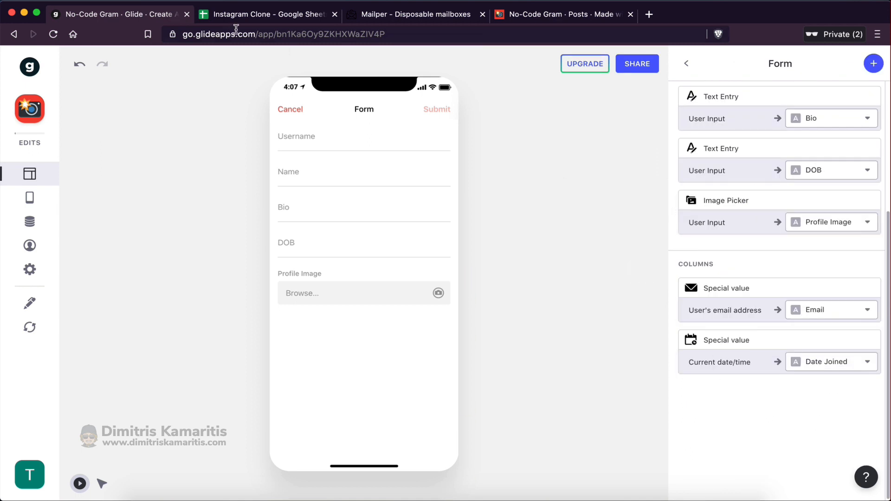
# Check the empty Date Joined column in the Instagram Clone spreadsheet, then return to Glide
pyautogui.click(234, 16)
pyautogui.moveTo(359, 155); pyautogui.dragTo(358, 324)
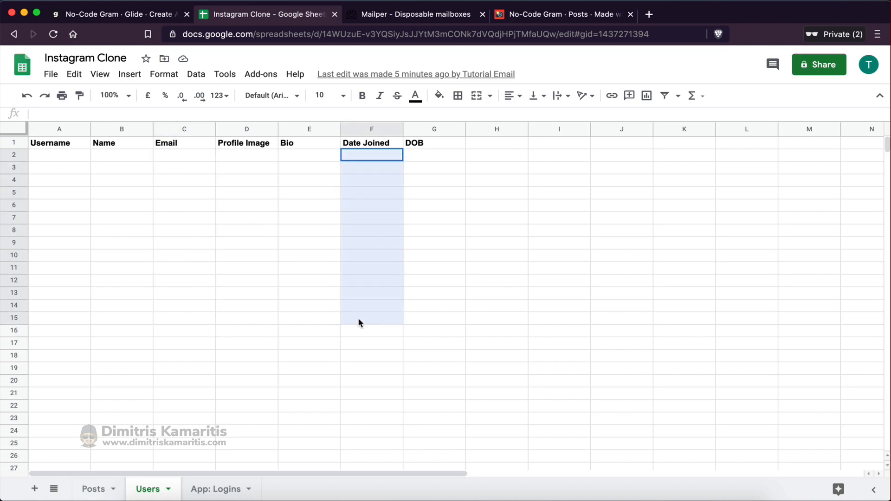
pyautogui.click(119, 14)
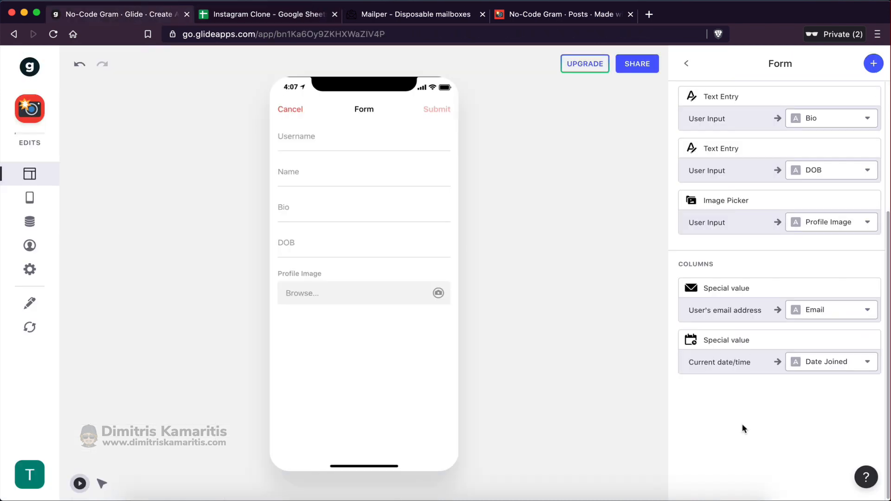
pyautogui.scroll(5, 744, 424)
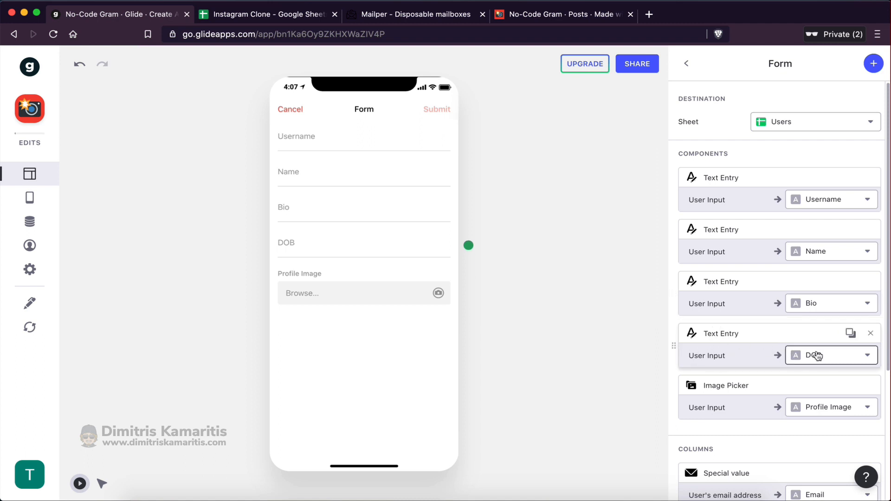
# Replace the DOB text entry with a date picker titled 'Date Of Birth' saving to DOB
pyautogui.click(870, 334)
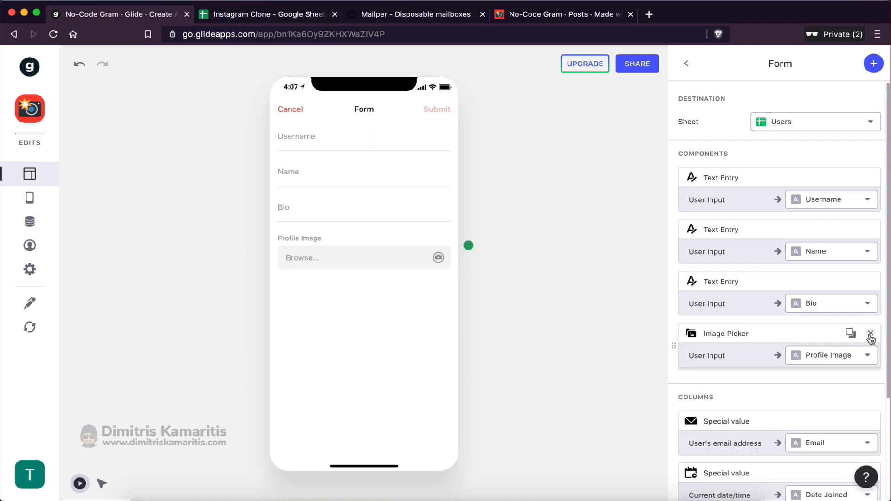
pyautogui.click(881, 64)
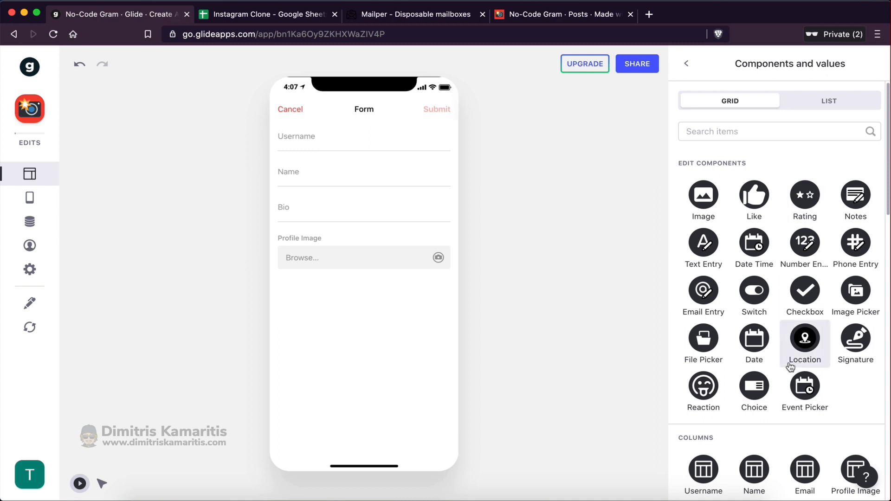
pyautogui.click(754, 343)
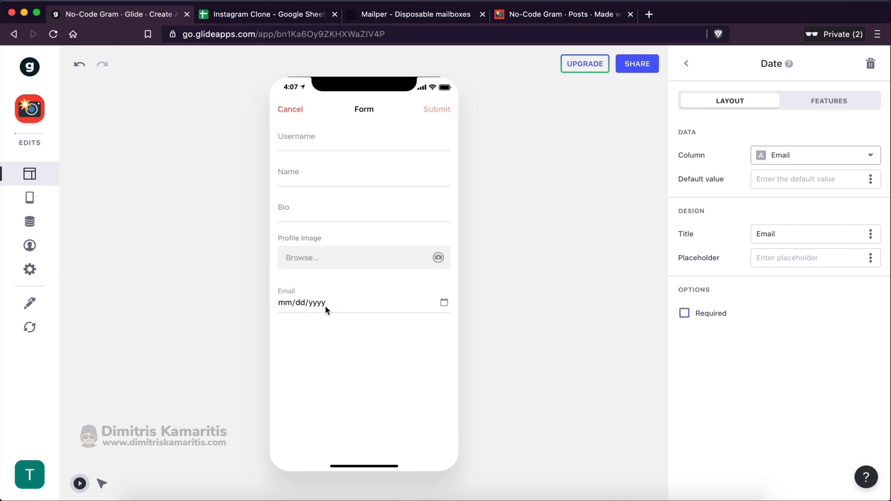
pyautogui.click(785, 158)
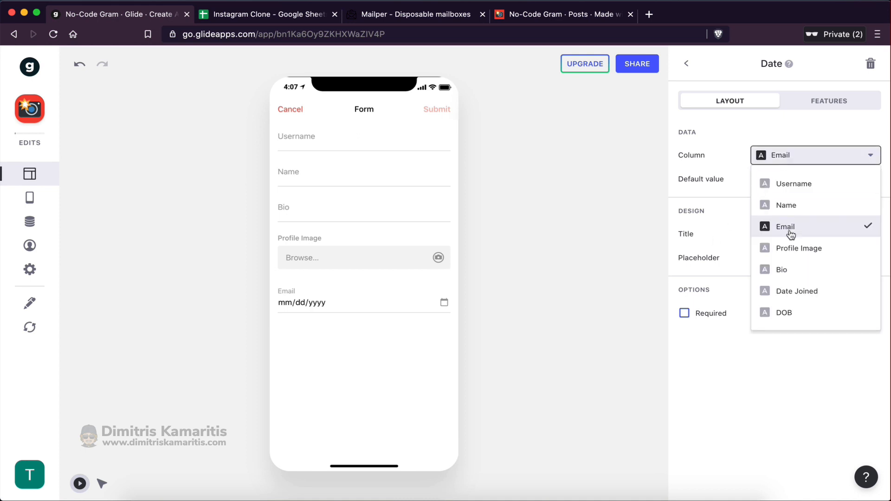
pyautogui.click(783, 315)
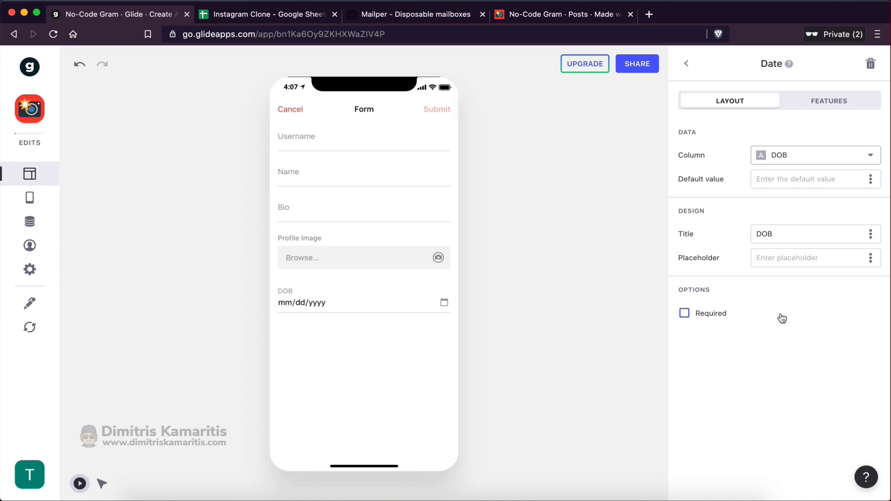
pyautogui.moveTo(775, 234); pyautogui.dragTo(747, 240)
pyautogui.press('BackSpace')
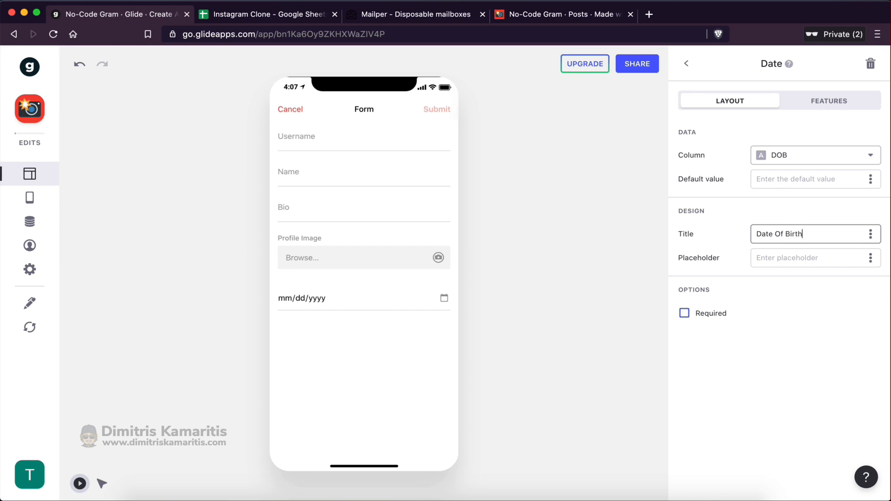
pyautogui.click(795, 300)
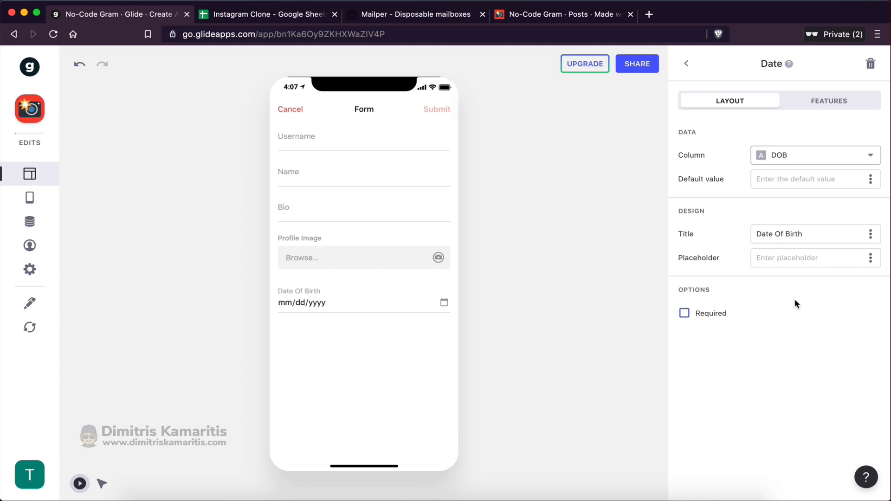
# Move the Date Of Birth field above Profile Image in the form's component list
pyautogui.click(686, 64)
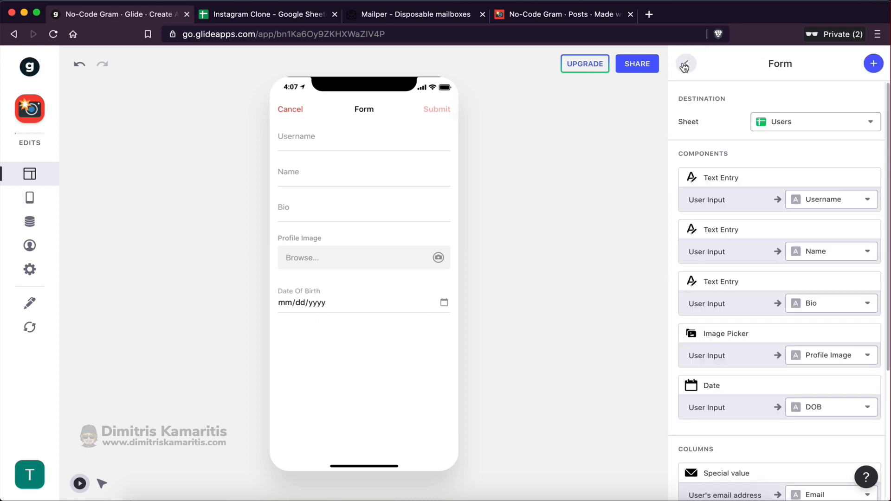
pyautogui.scroll(-3, 730, 343)
pyautogui.moveTo(729, 322); pyautogui.dragTo(728, 279)
pyautogui.scroll(3, 754, 207)
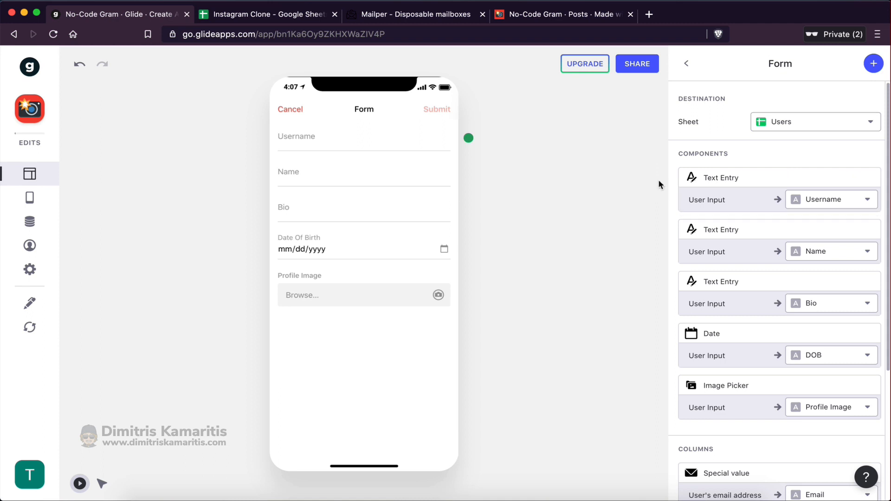
pyautogui.scroll(-4, 710, 282)
pyautogui.scroll(4, 713, 283)
# Set the Preview As user to the test user's email address
pyautogui.click(30, 250)
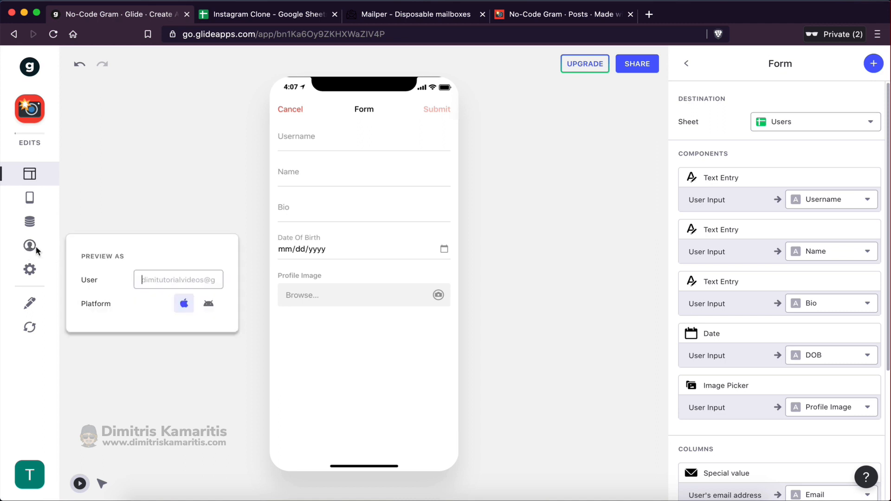
pyautogui.click(150, 284)
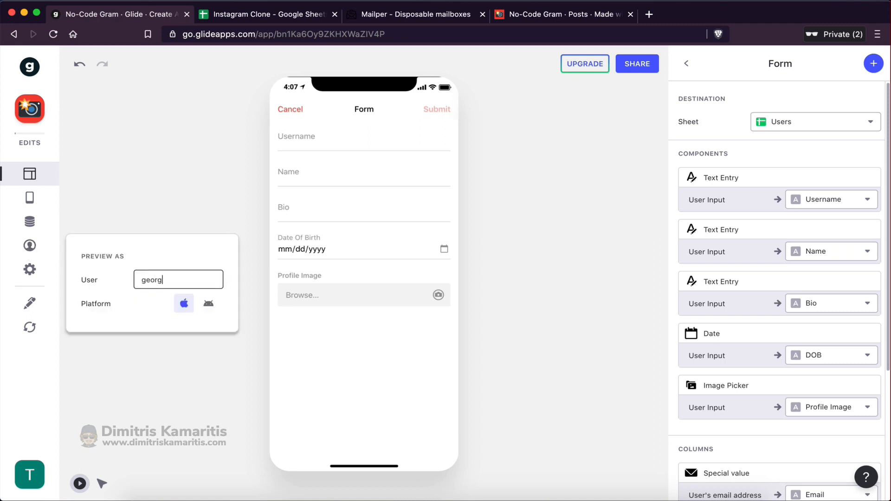
pyautogui.moveTo(141, 280); pyautogui.dragTo(211, 279)
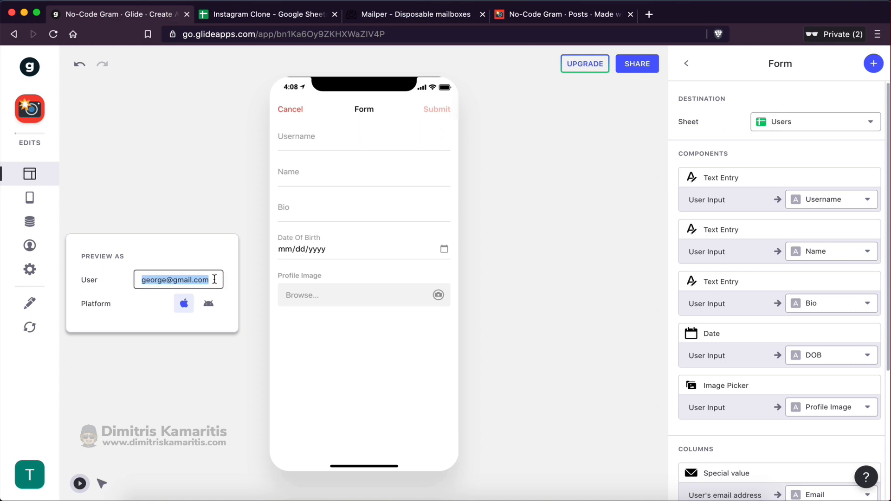
pyautogui.click(215, 278)
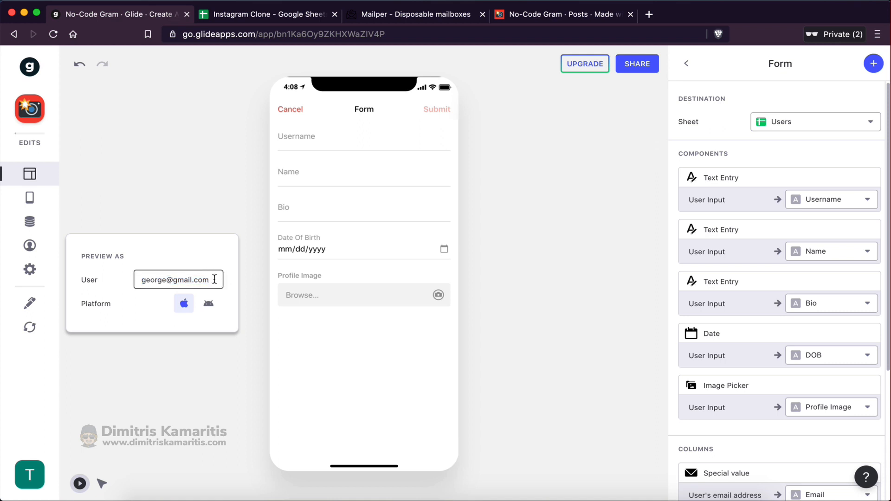
# Enter a test username and the user's name in the Create Account form preview
pyautogui.click(305, 136)
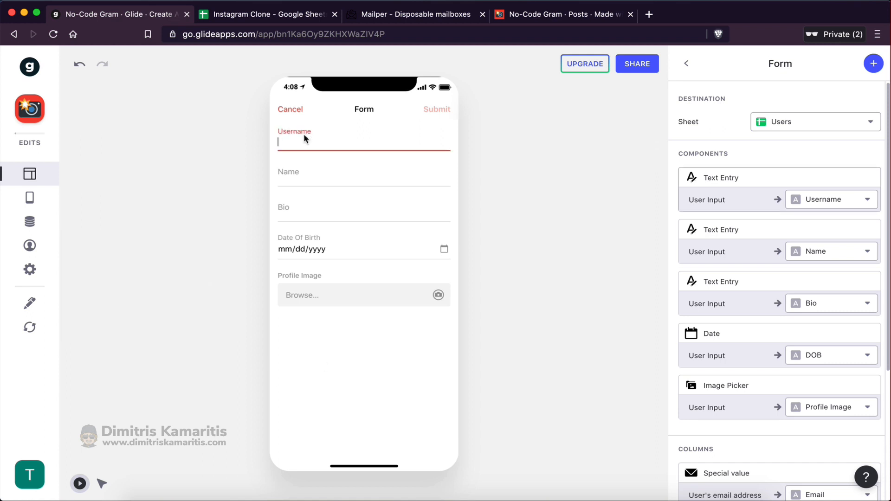
pyautogui.write('g')
pyautogui.press('BackSpace')
pyautogui.write('george')
pyautogui.press('BackSpace')
pyautogui.press('BackSpace')
pyautogui.press('BackSpace')
pyautogui.press('BackSpace')
pyautogui.write('orgetest')
pyautogui.click(310, 173)
pyautogui.write('G')
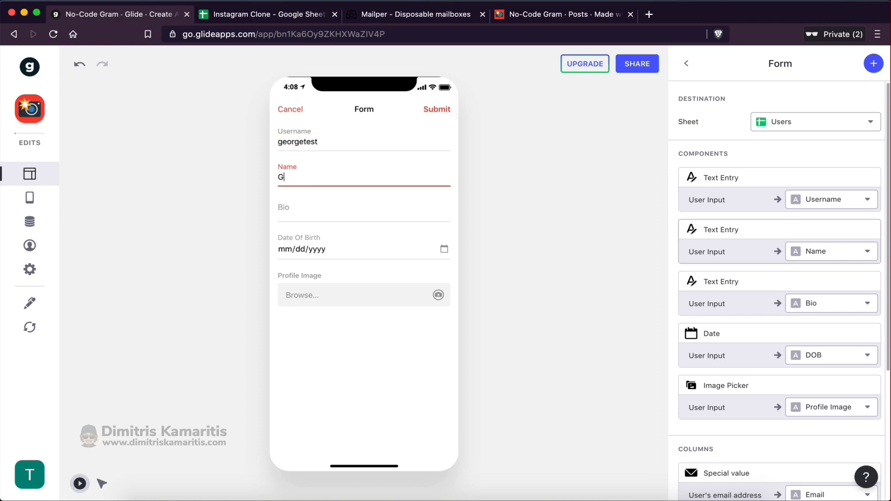
pyautogui.write('eorge L')
# Enter the bio 'This is my example bio' and birth date 04/05/1992, then submit
pyautogui.click(314, 206)
pyautogui.write('This i')
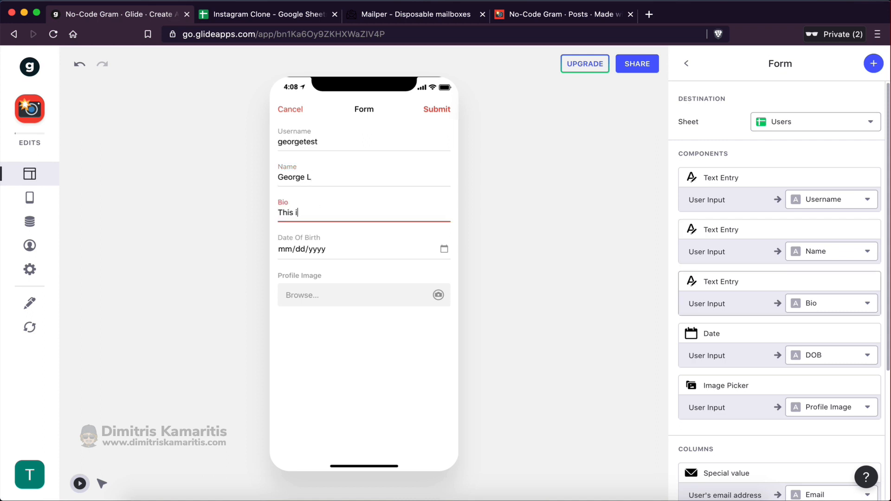
pyautogui.write('s my exa')
pyautogui.press('BackSpace')
pyautogui.write('my exampl')
pyautogui.click(285, 249)
pyautogui.write('04051992')
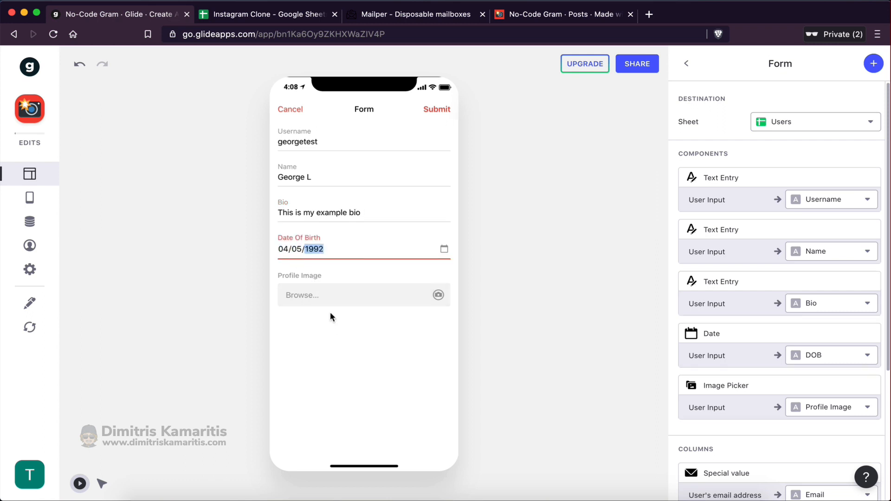
pyautogui.click(301, 299)
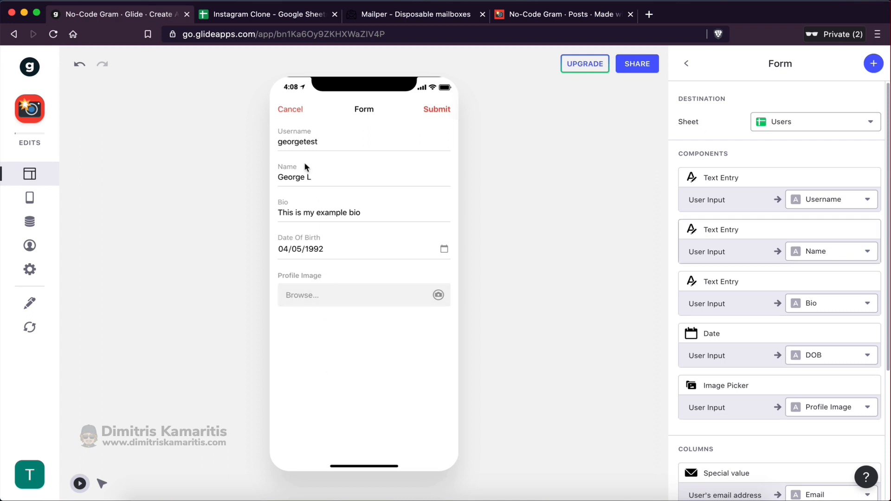
pyautogui.click(438, 110)
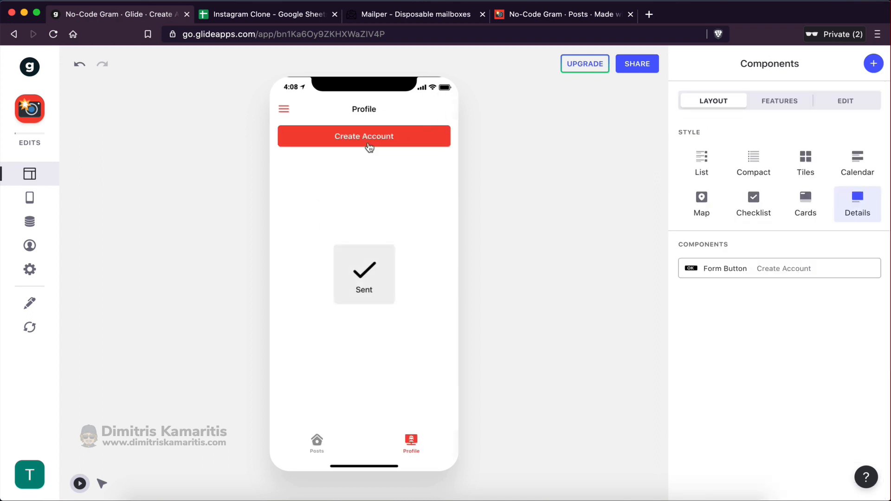
# Confirm the submitted user in row 2 of the Users sheet and widen column C
pyautogui.click(265, 16)
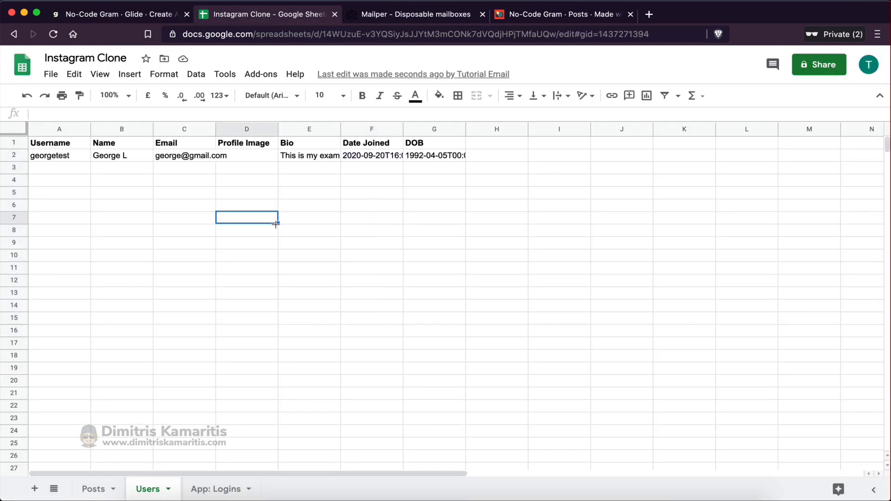
pyautogui.click(70, 157)
pyautogui.keyDown('shift'); pyautogui.click(436, 155); pyautogui.keyUp('shift')
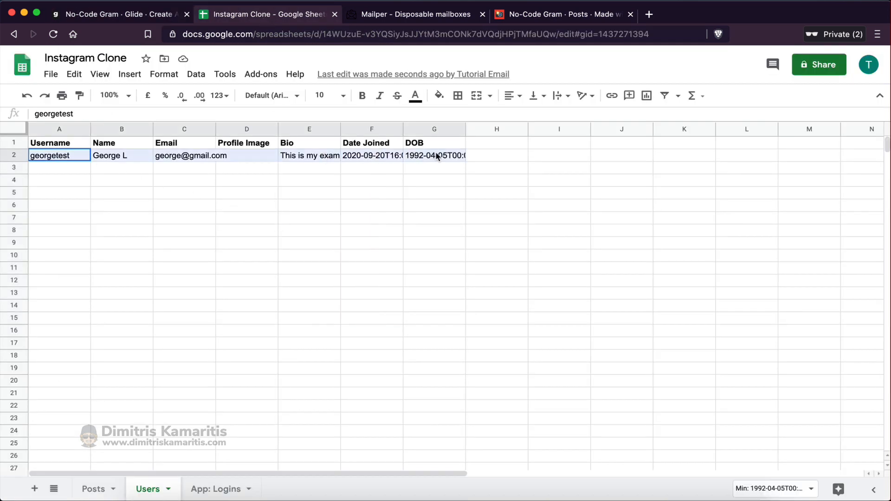
pyautogui.moveTo(216, 133); pyautogui.dragTo(230, 132)
pyautogui.click(297, 268)
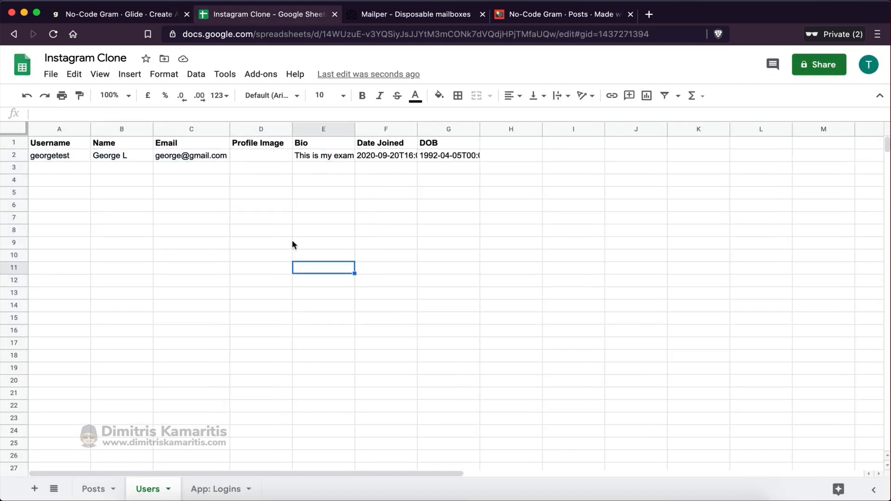
pyautogui.click(259, 155)
# Copy an existing user's avatar link from the Instagram Clone App Users sheet
pyautogui.hotkey('ctrl', 'Right')
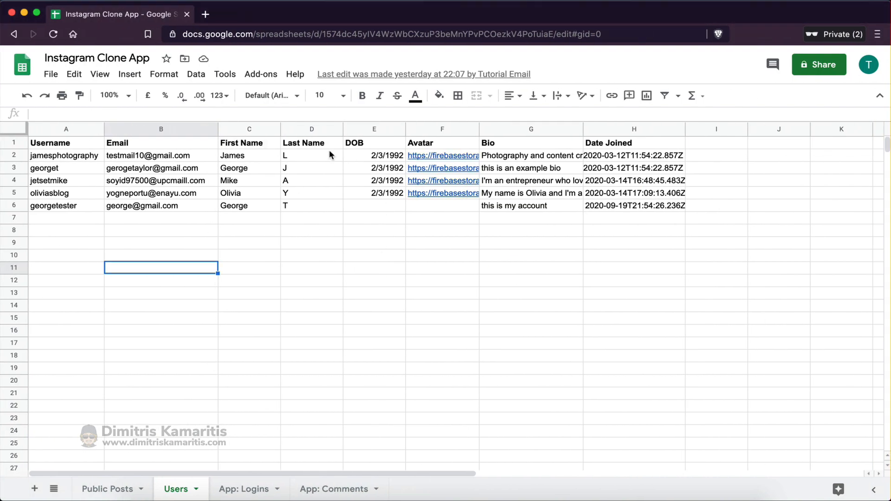
pyautogui.click(319, 165)
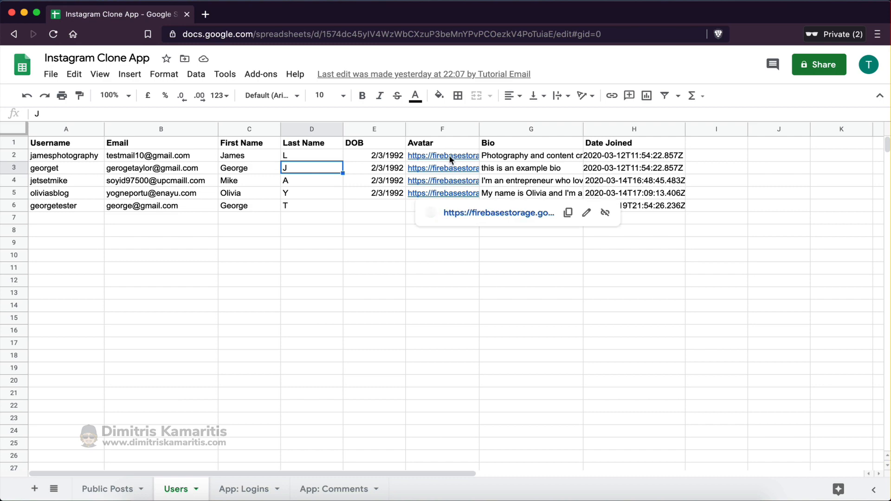
pyautogui.click(410, 172)
pyautogui.click(407, 181)
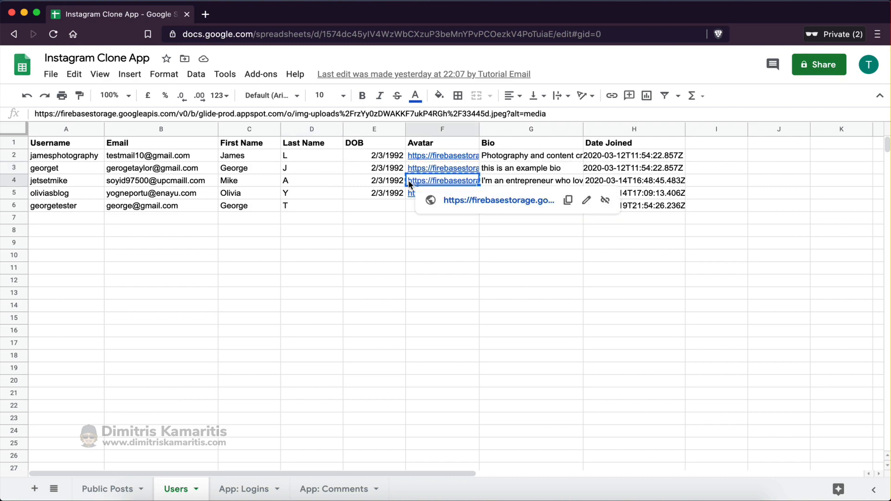
pyautogui.hotkey('ctrl', 'Right')
# Paste the copied avatar link into Profile Image cell D2 and review the completed row 2
pyautogui.click(263, 156)
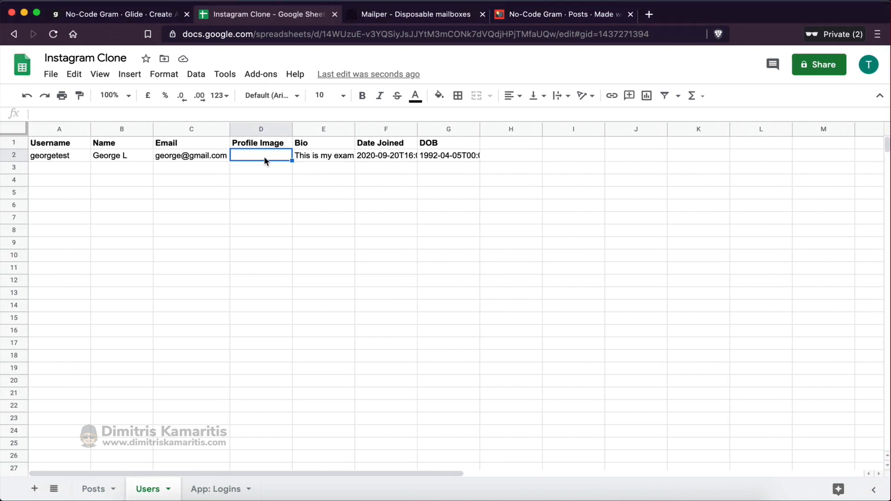
pyautogui.hotkey('ctrl', 'v')
pyautogui.click(266, 206)
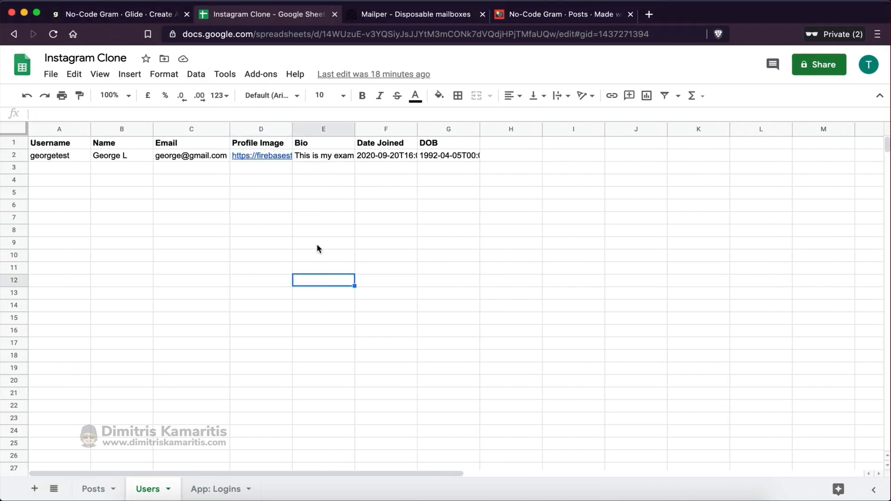
pyautogui.moveTo(69, 157); pyautogui.dragTo(468, 157)
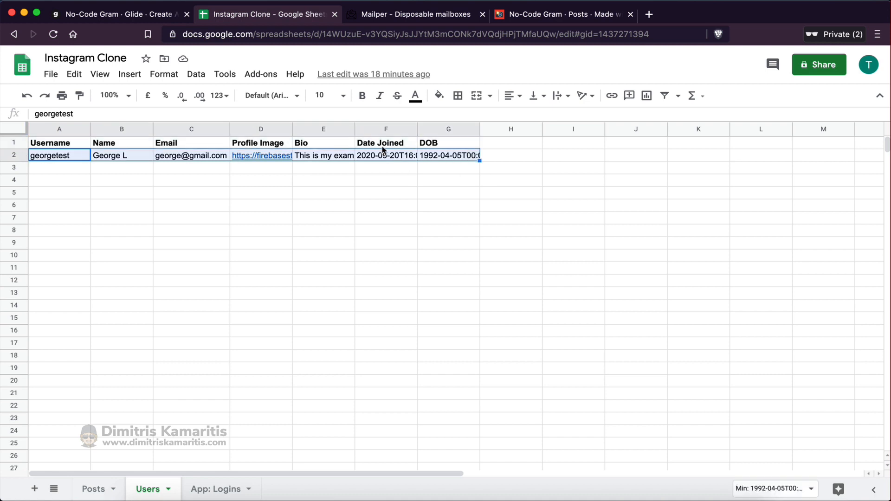
pyautogui.click(130, 15)
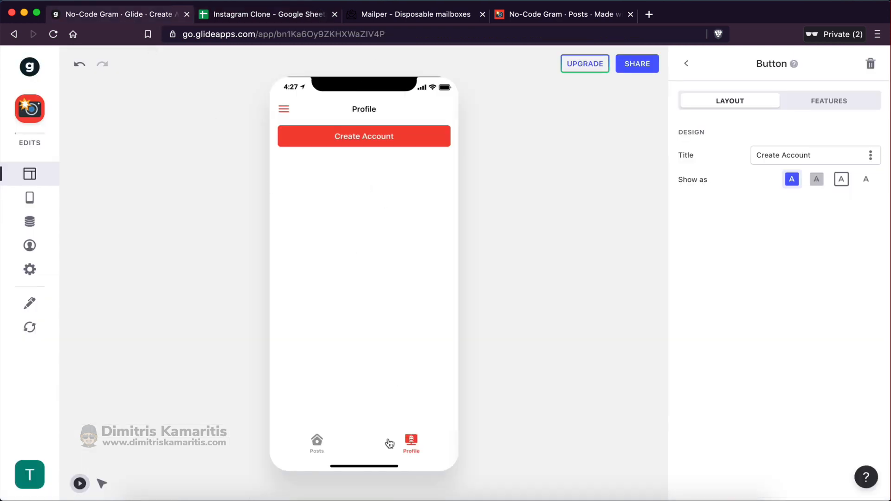
pyautogui.click(30, 245)
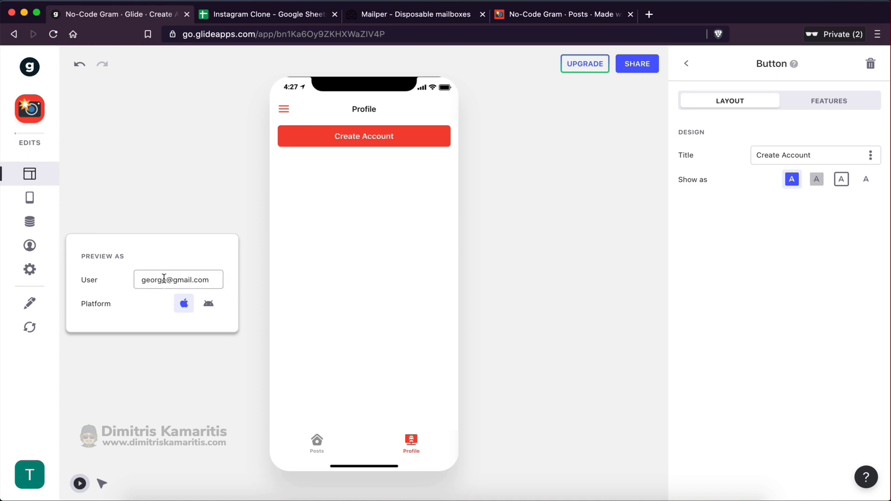
pyautogui.click(247, 23)
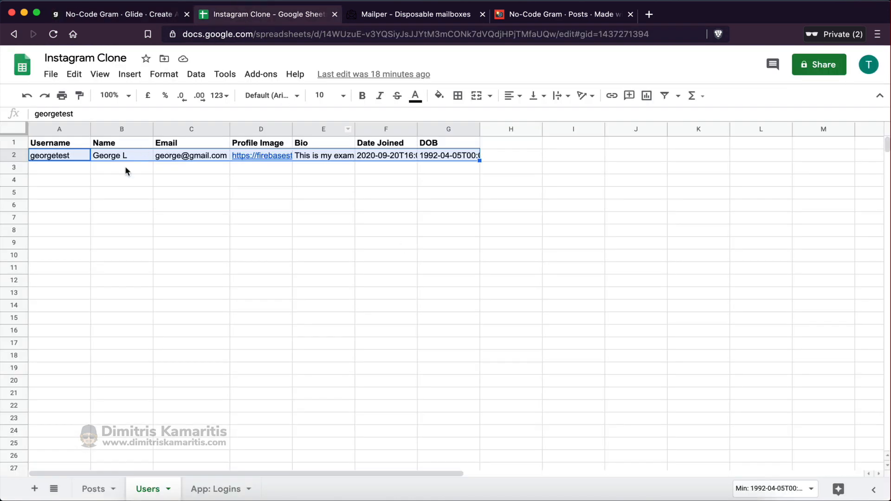
# Give the Create Account button a visibility condition: show only when Email is empty
pyautogui.click(143, 17)
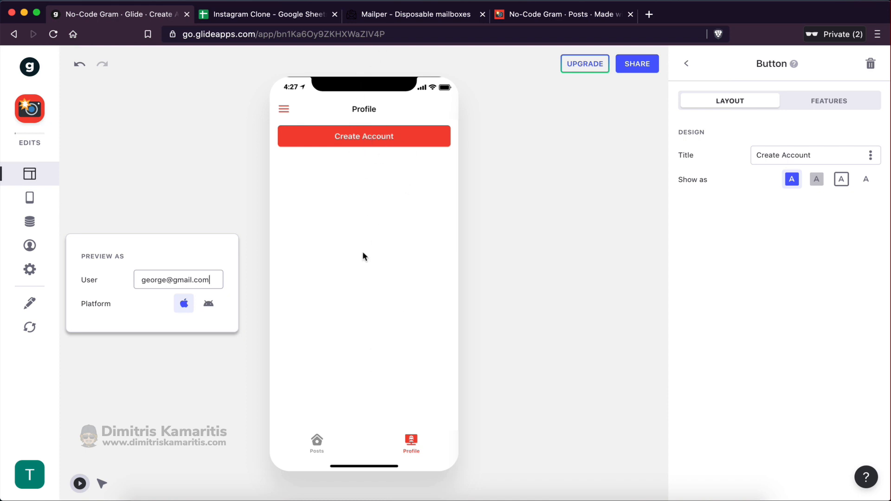
pyautogui.click(686, 63)
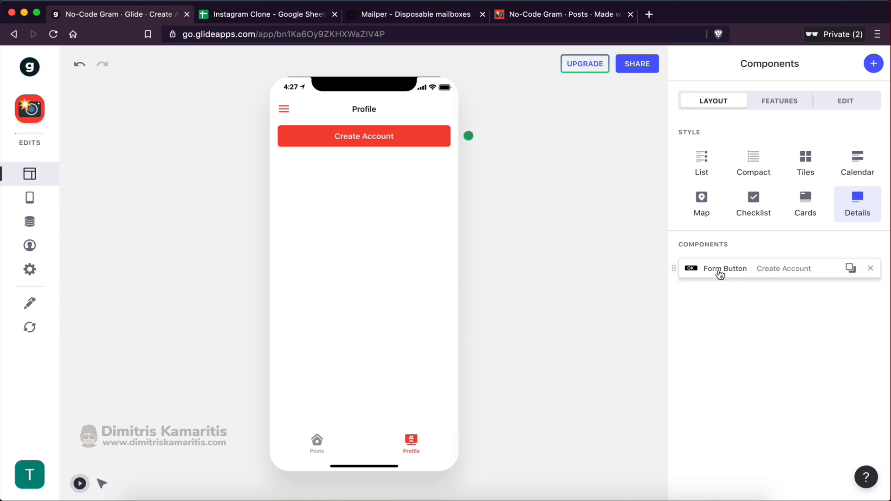
pyautogui.click(755, 270)
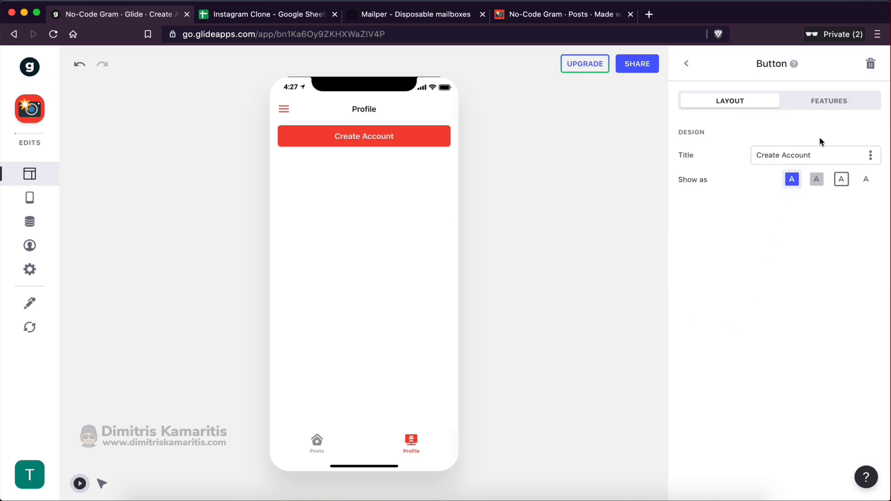
pyautogui.click(827, 107)
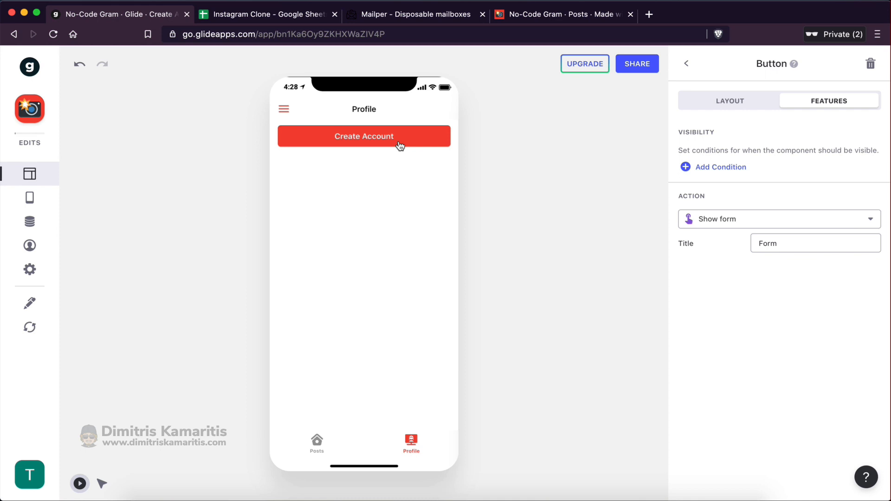
pyautogui.click(719, 167)
pyautogui.click(738, 175)
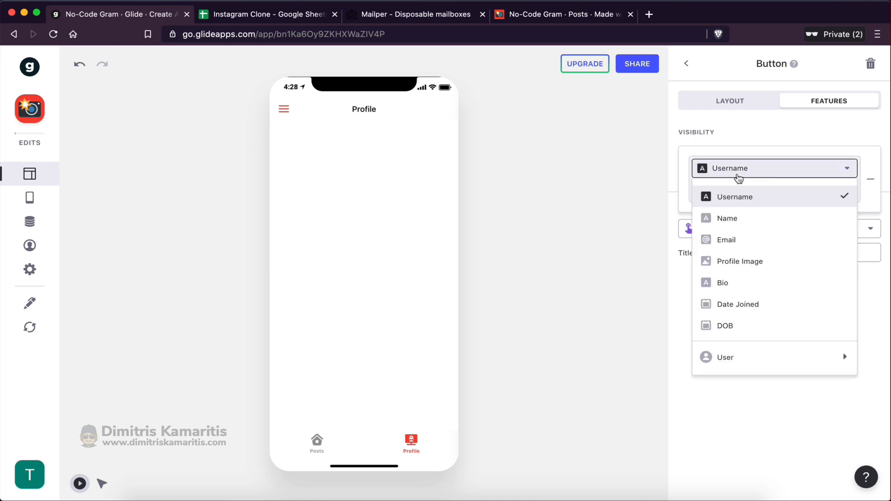
pyautogui.moveTo(728, 356)
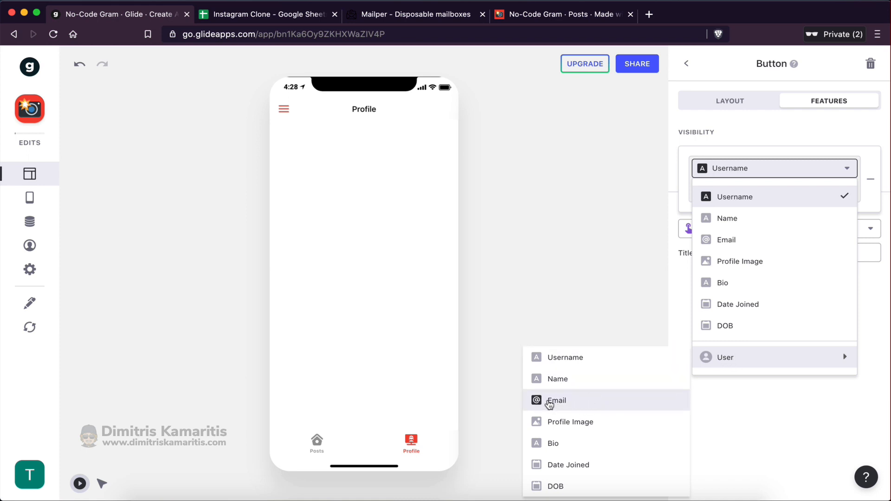
pyautogui.click(549, 402)
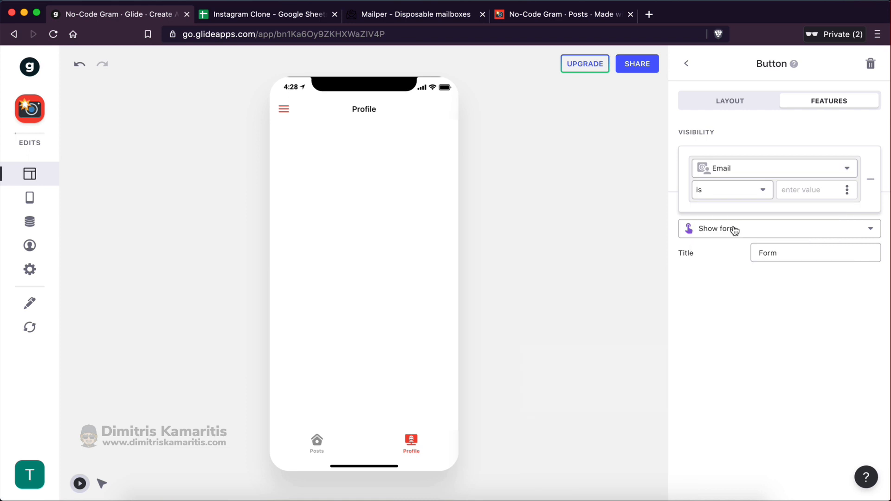
pyautogui.click(713, 191)
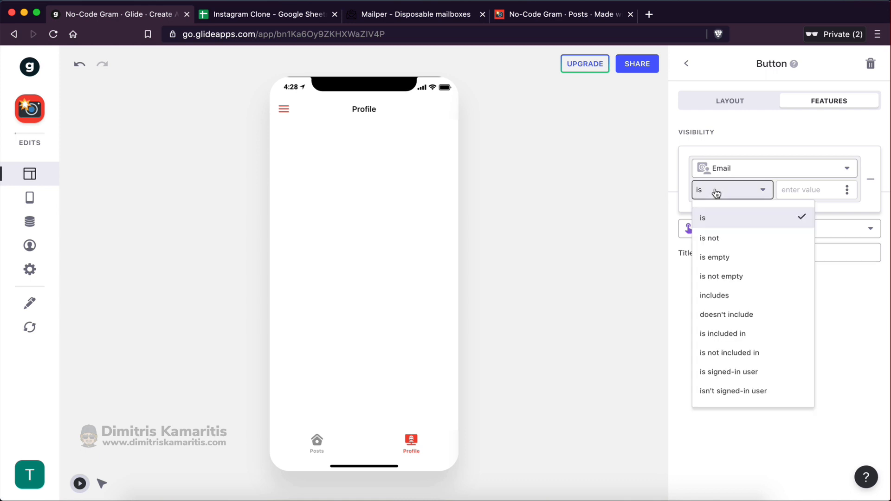
pyautogui.click(728, 257)
pyautogui.click(723, 309)
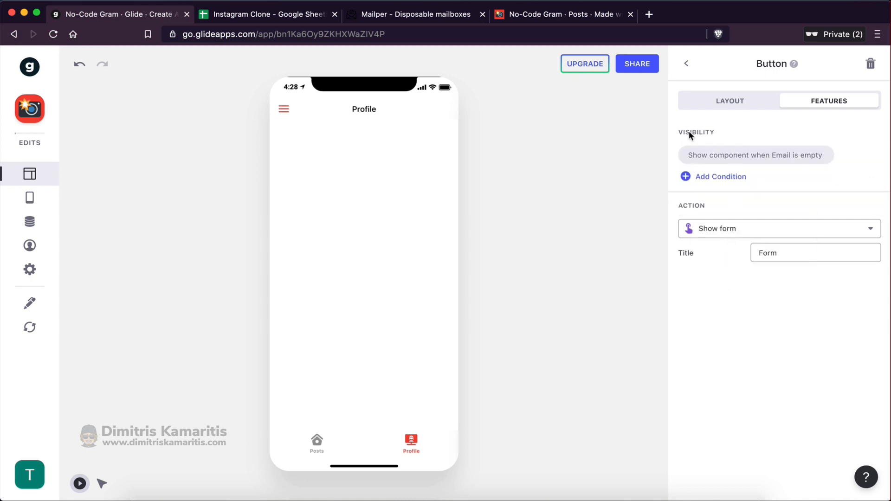
pyautogui.click(30, 245)
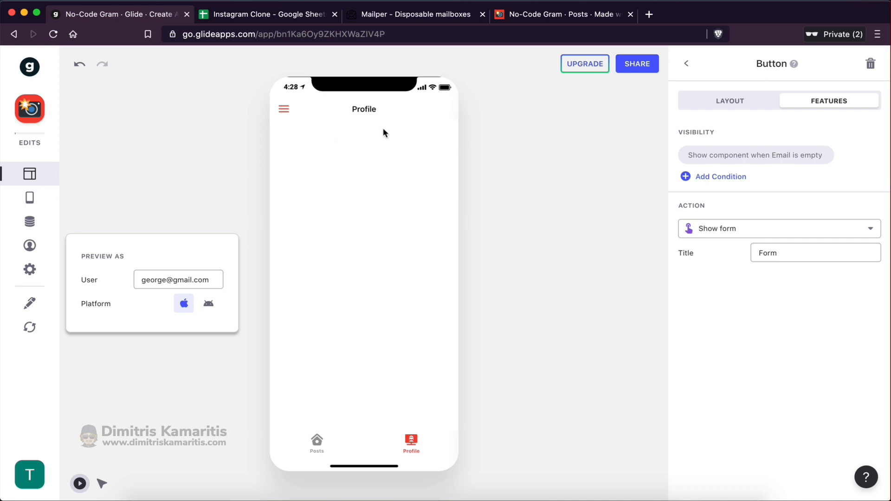
# Preview as a different user's email to see how the Profile screen looks
pyautogui.doubleClick(150, 282)
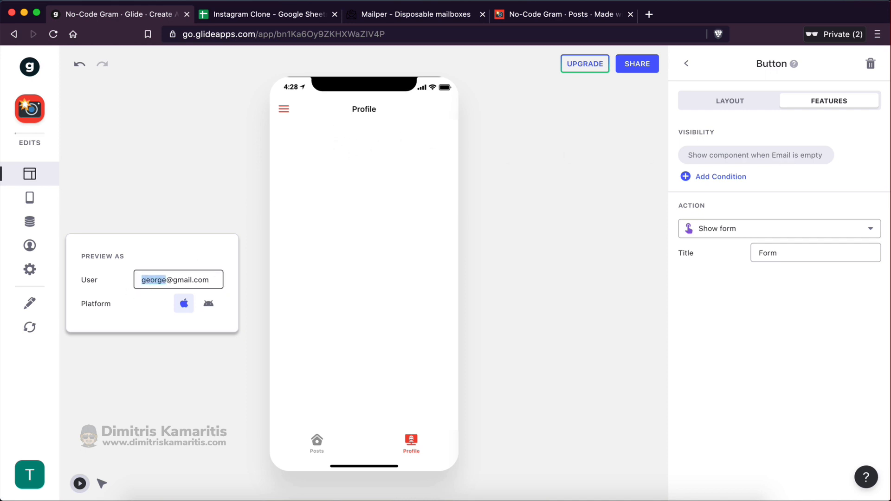
pyautogui.write('mike')
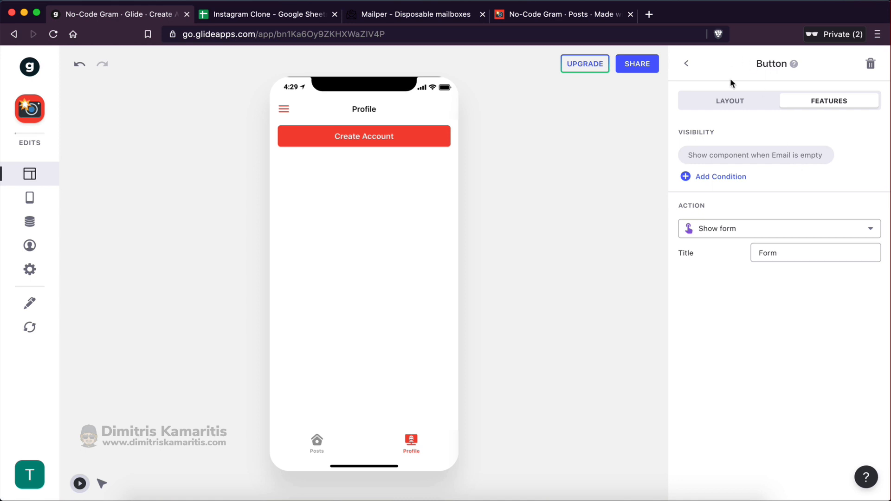
pyautogui.click(727, 100)
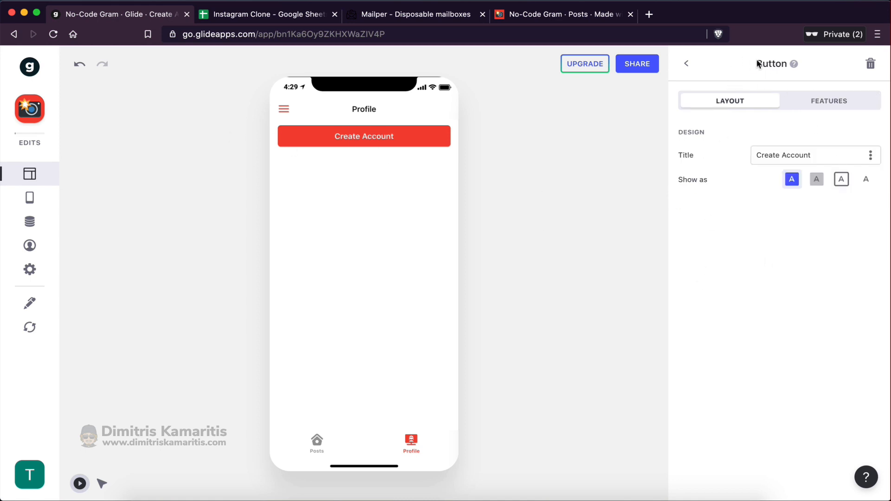
pyautogui.click(685, 64)
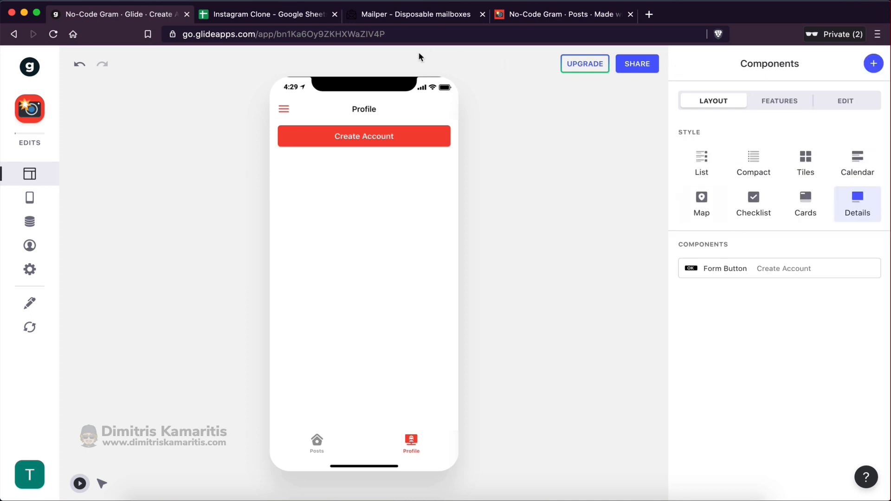
# Restore the preview to the original test user's email and bring up the add-component picker
pyautogui.click(30, 245)
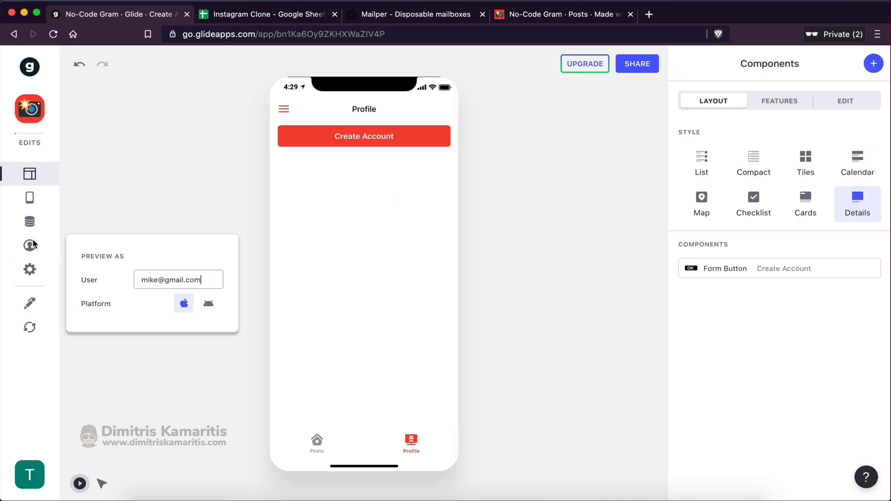
pyautogui.doubleClick(145, 280)
pyautogui.write('george')
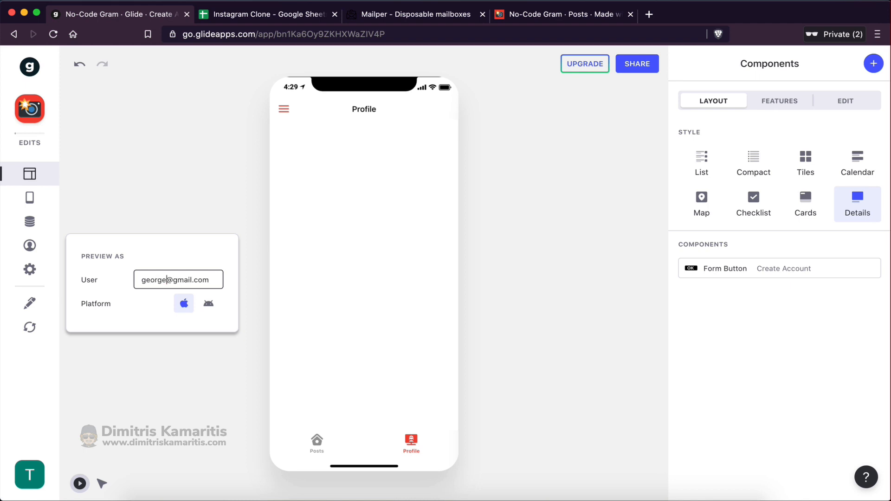
pyautogui.click(329, 307)
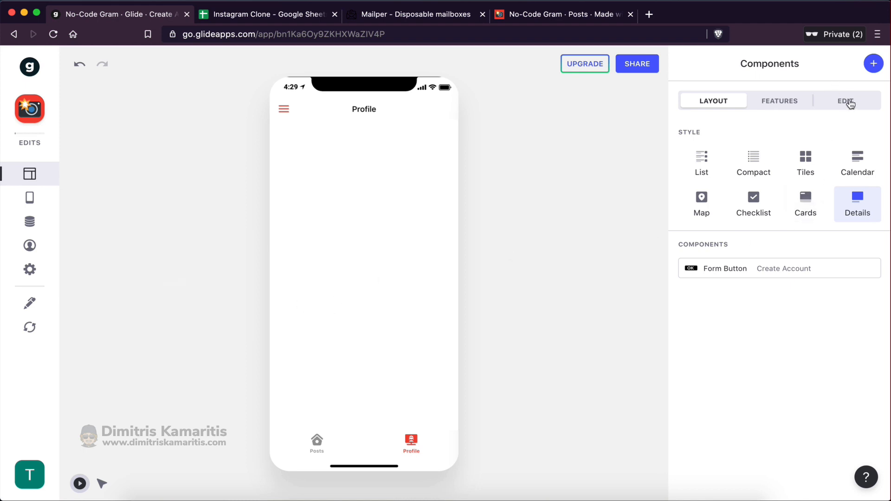
pyautogui.click(873, 66)
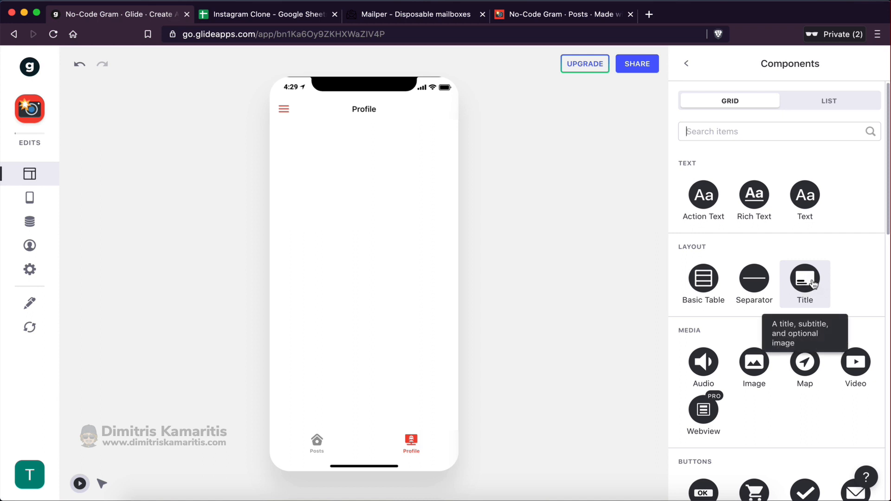
# Add a Title component showing User > Username, User > Bio and User > Profile Image
pyautogui.click(803, 293)
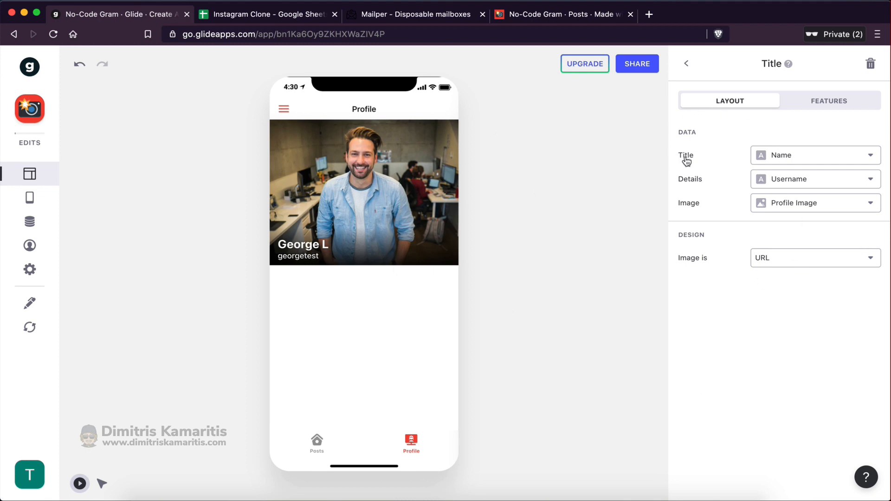
pyautogui.click(787, 159)
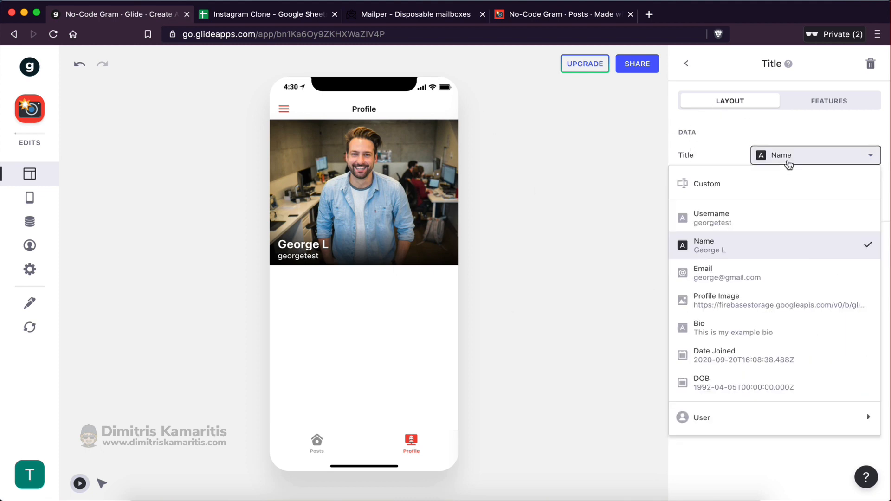
pyautogui.moveTo(741, 416)
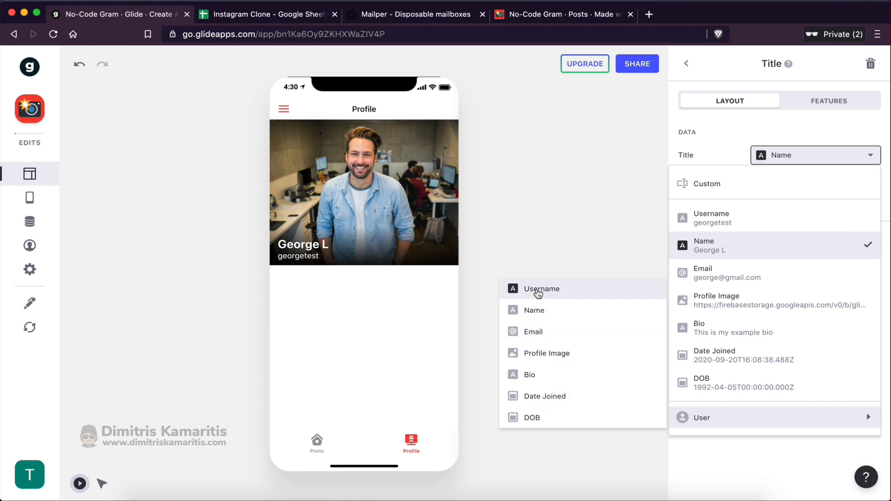
pyautogui.click(538, 293)
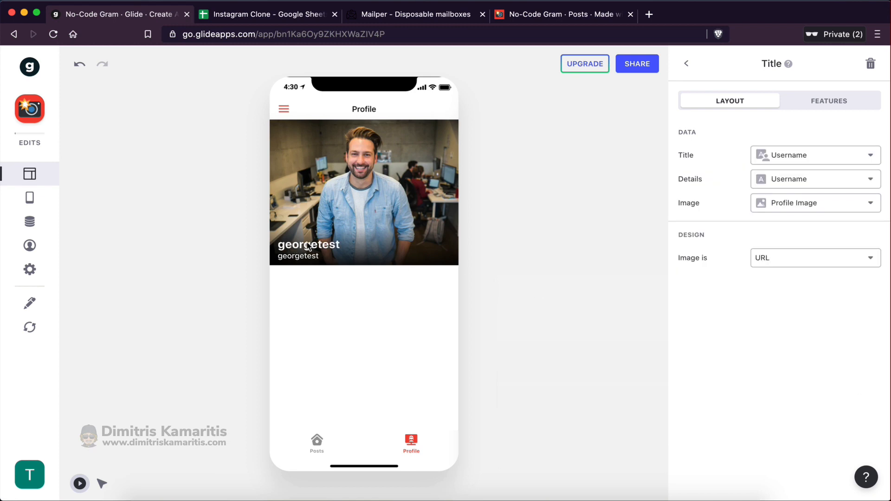
pyautogui.click(793, 179)
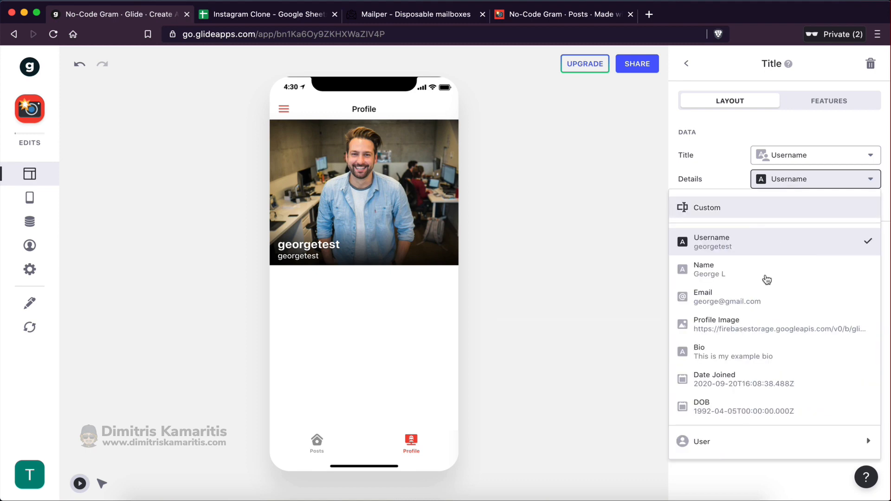
pyautogui.moveTo(710, 439)
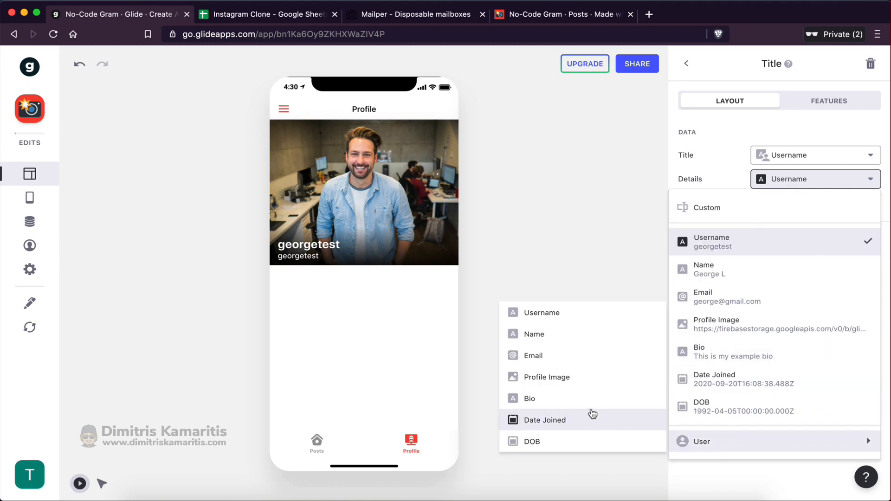
pyautogui.click(564, 400)
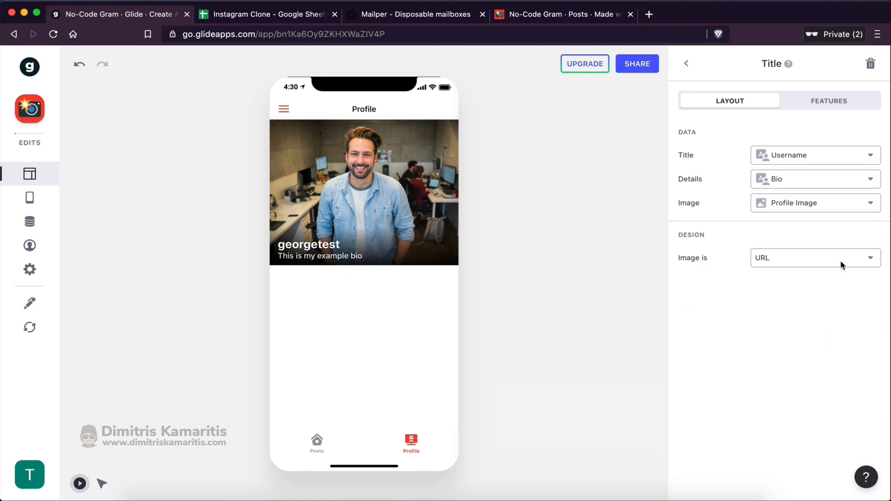
pyautogui.click(789, 204)
pyautogui.moveTo(710, 473)
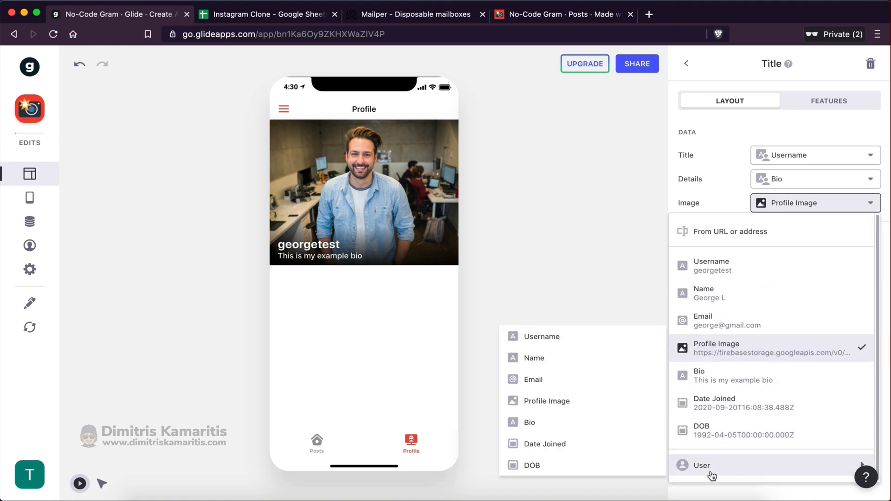
pyautogui.click(547, 401)
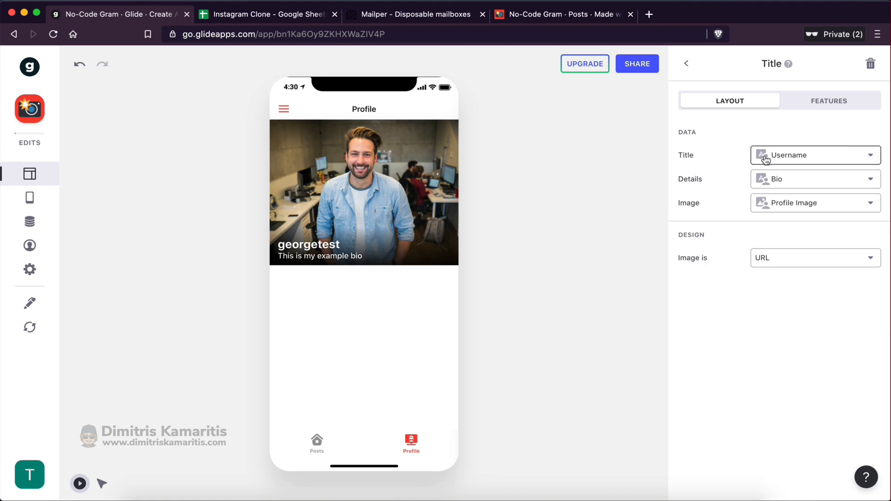
pyautogui.click(792, 212)
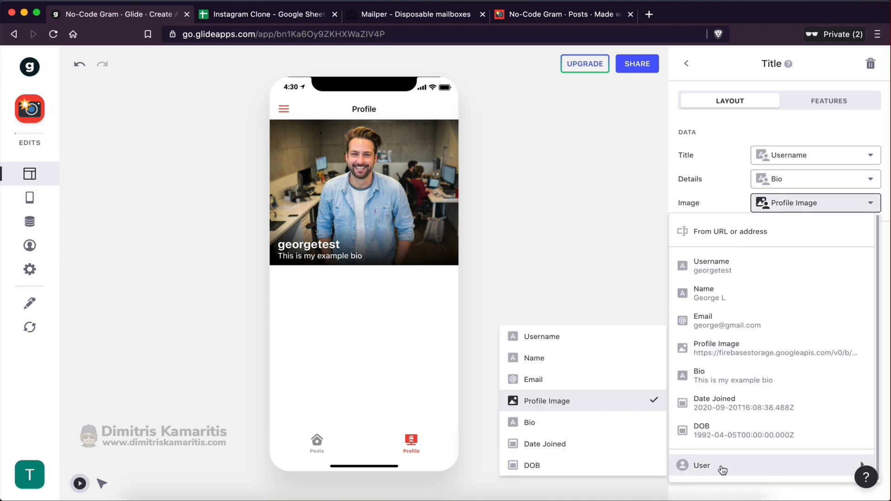
pyautogui.click(738, 166)
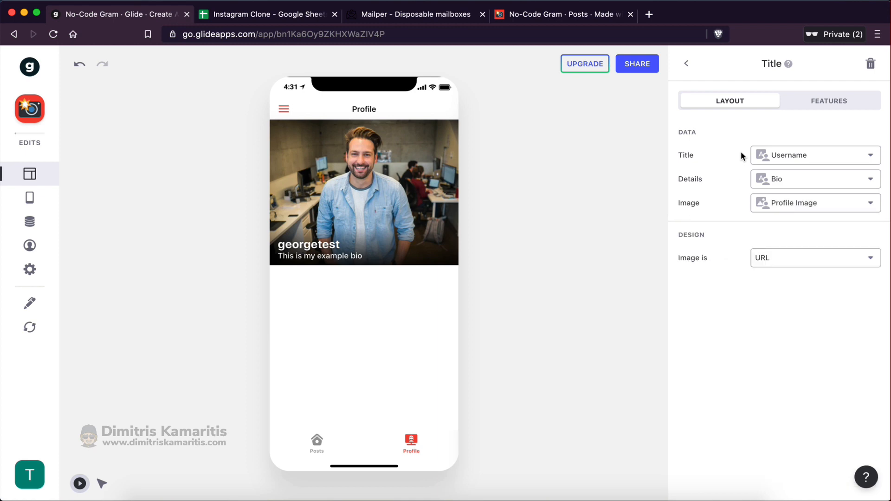
pyautogui.click(686, 64)
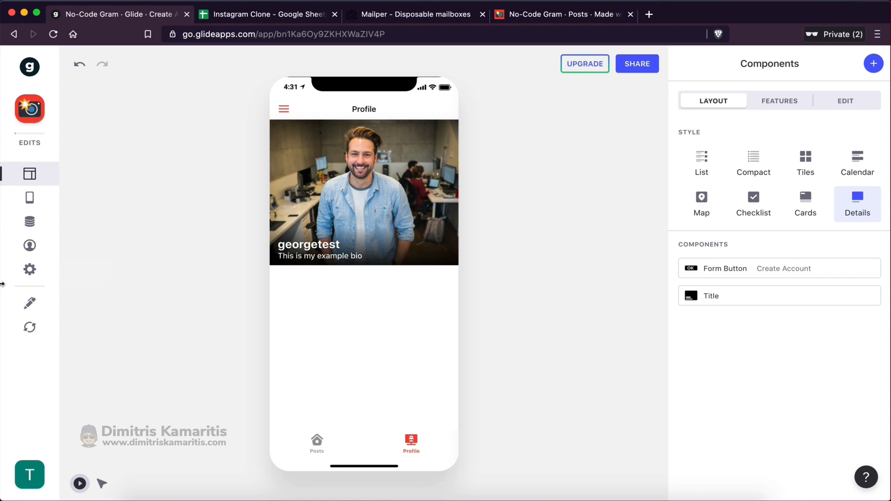
# Test the Title by previewing as another user, then as the original test user
pyautogui.click(29, 247)
pyautogui.click(169, 279)
pyautogui.hotkey('alt', 'shift', 'Left')
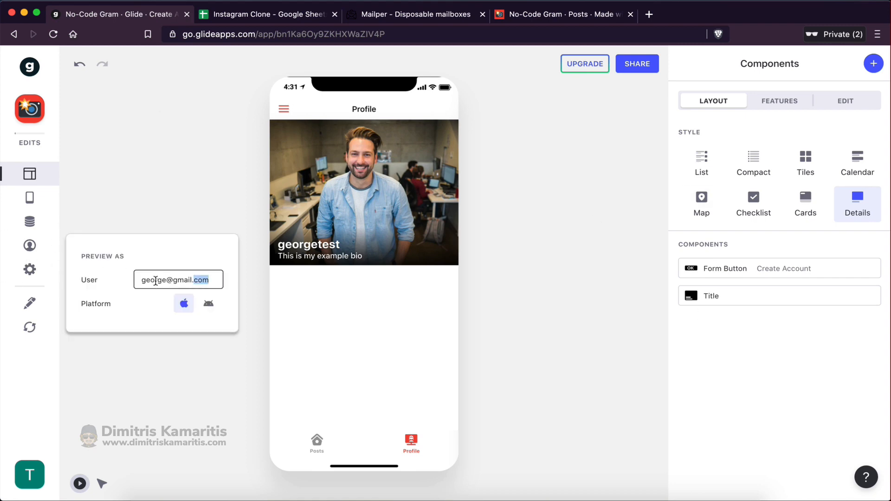
pyautogui.doubleClick(156, 281)
pyautogui.write('mike')
pyautogui.click(382, 289)
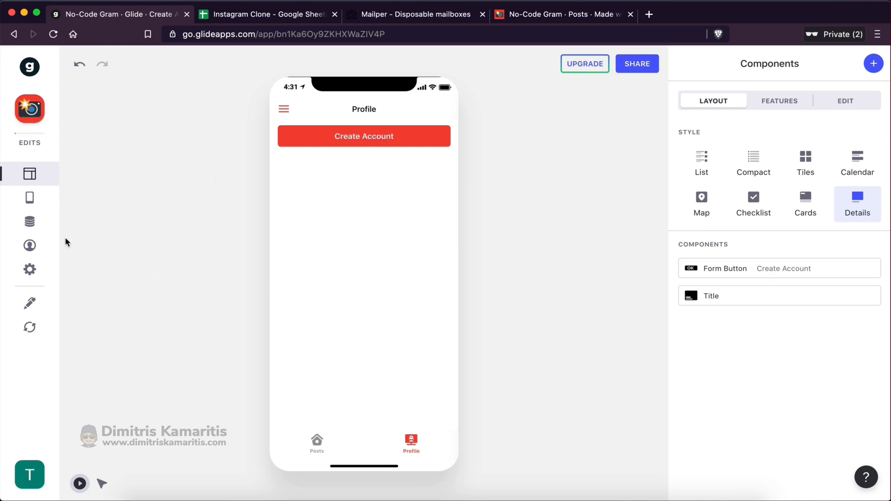
pyautogui.click(29, 245)
pyautogui.doubleClick(155, 280)
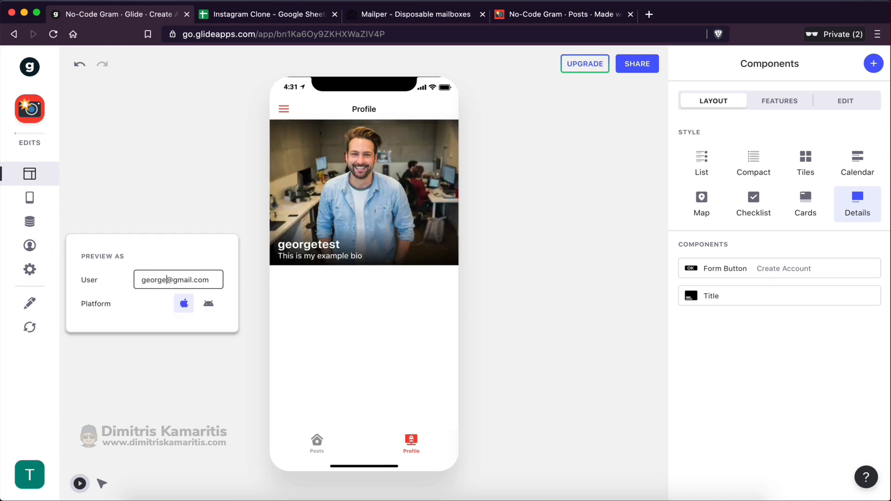
pyautogui.click(351, 184)
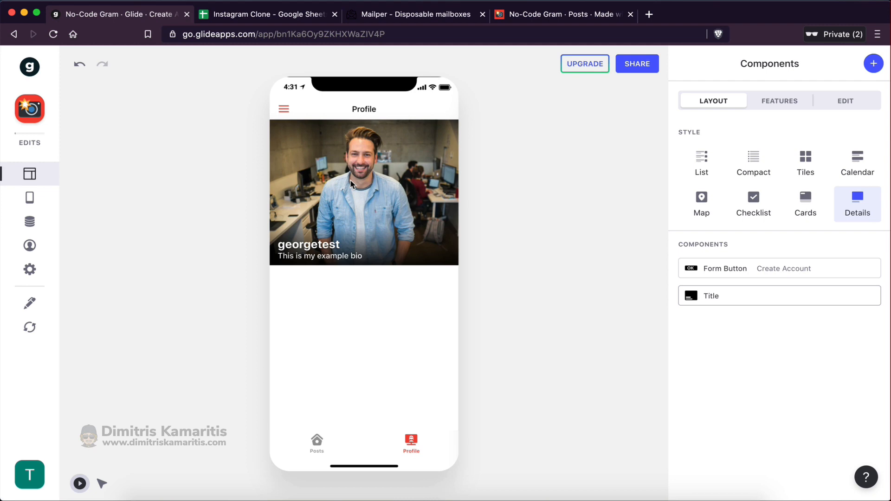
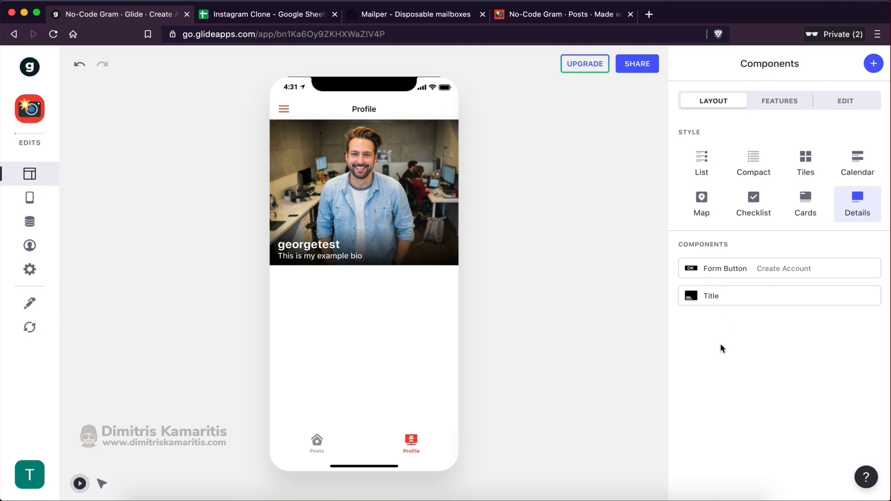
# Preview the app as a different test user who has no account
pyautogui.click(29, 245)
pyautogui.doubleClick(148, 279)
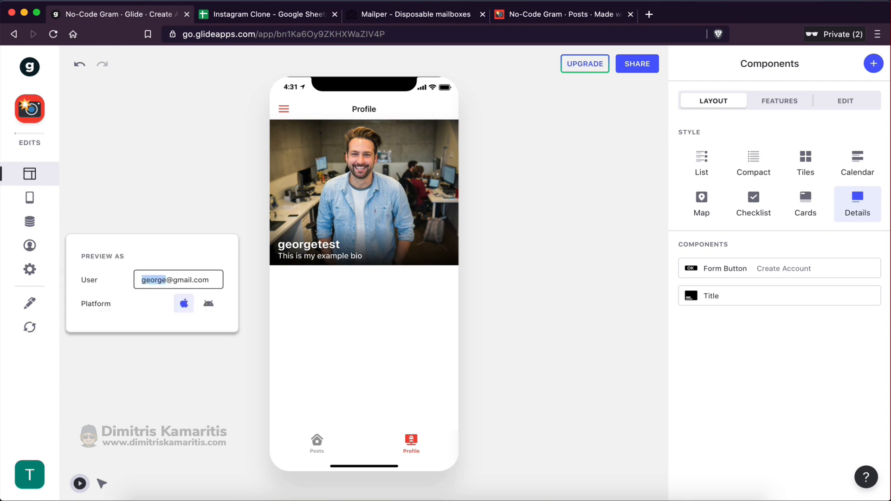
pyautogui.write('mike')
pyautogui.click(416, 236)
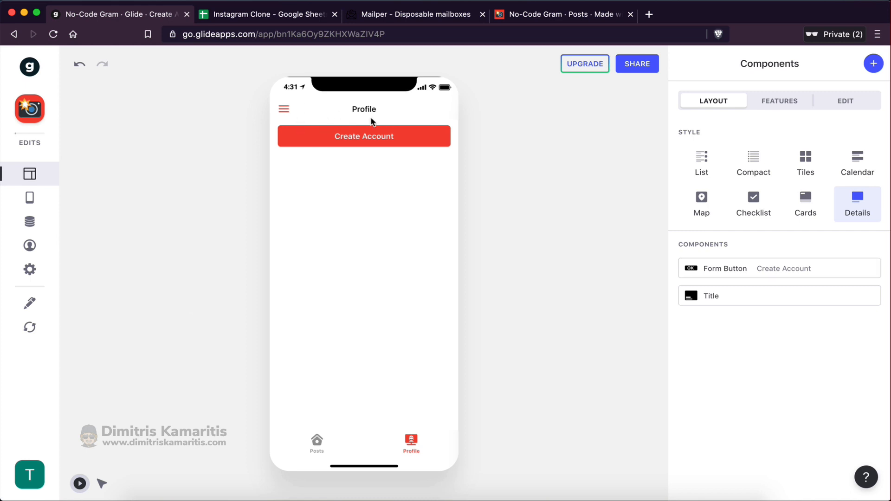
# Add a Headline 2 text reading 'Welcome to No-Code Gram! 😎' to the Profile screen
pyautogui.click(874, 67)
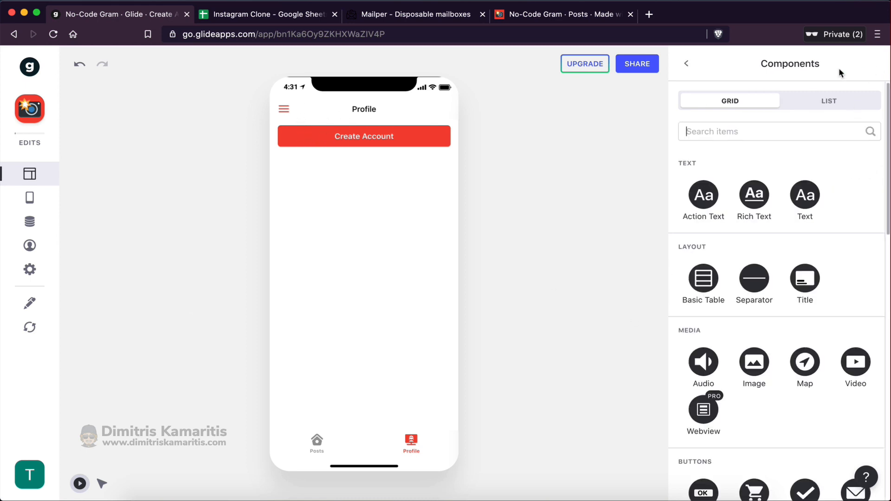
pyautogui.click(805, 199)
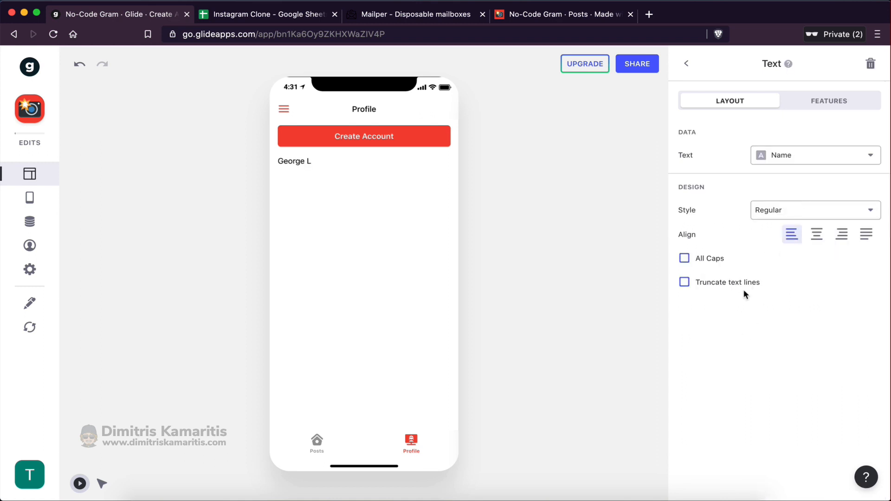
pyautogui.click(787, 157)
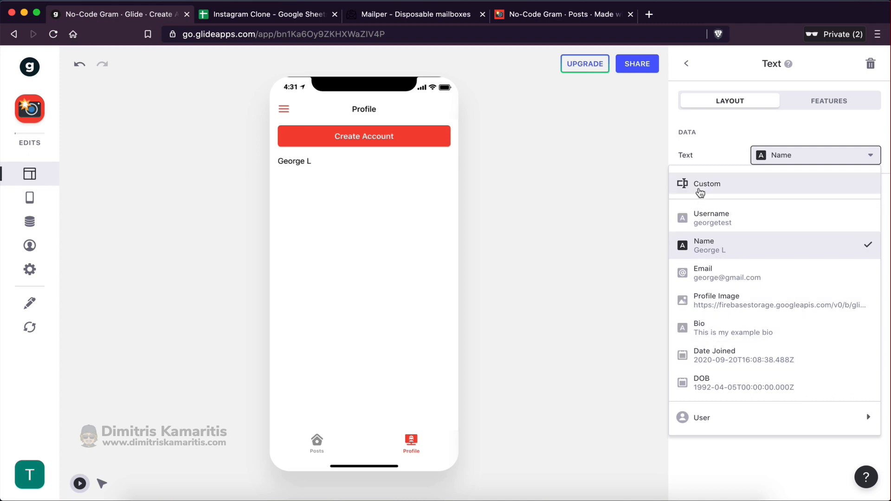
pyautogui.click(700, 192)
pyautogui.click(714, 152)
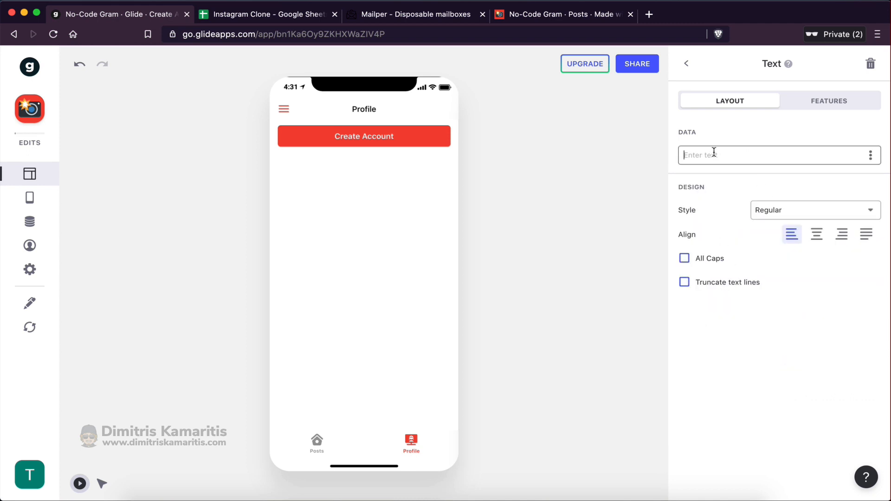
pyautogui.write('Welcome to No-Code Gram!')
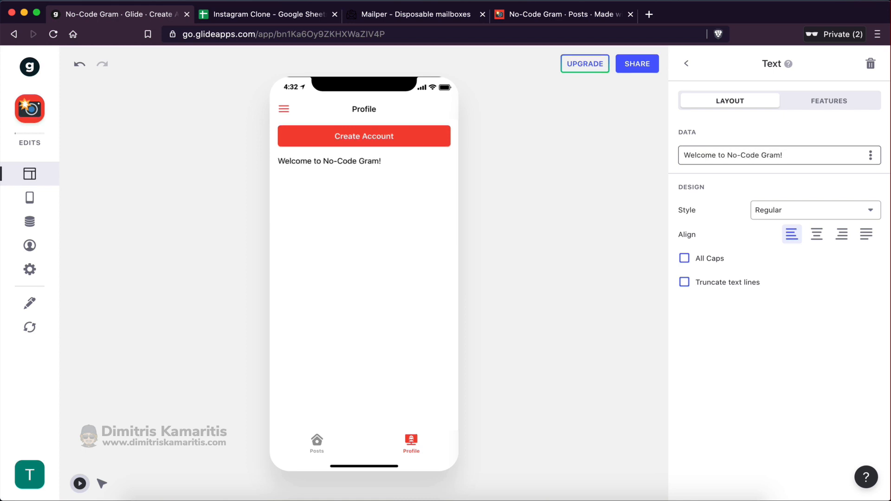
pyautogui.press('ctrl+super+space')
pyautogui.click(734, 220)
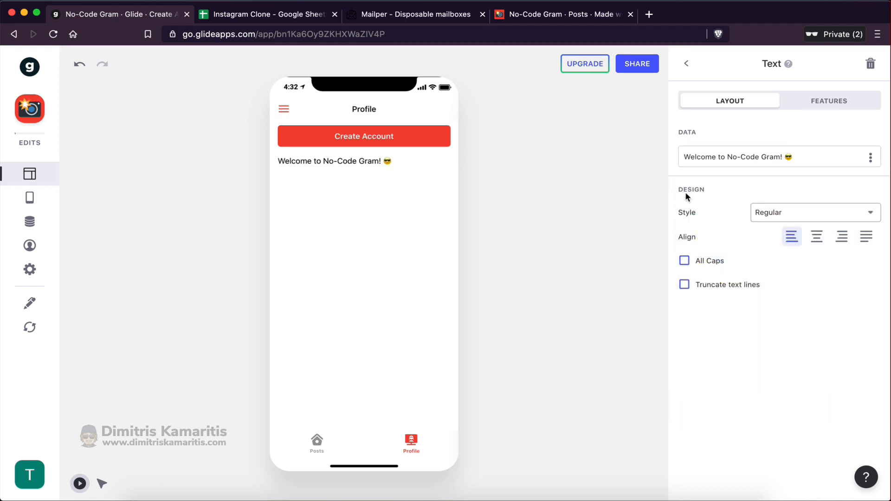
pyautogui.click(780, 216)
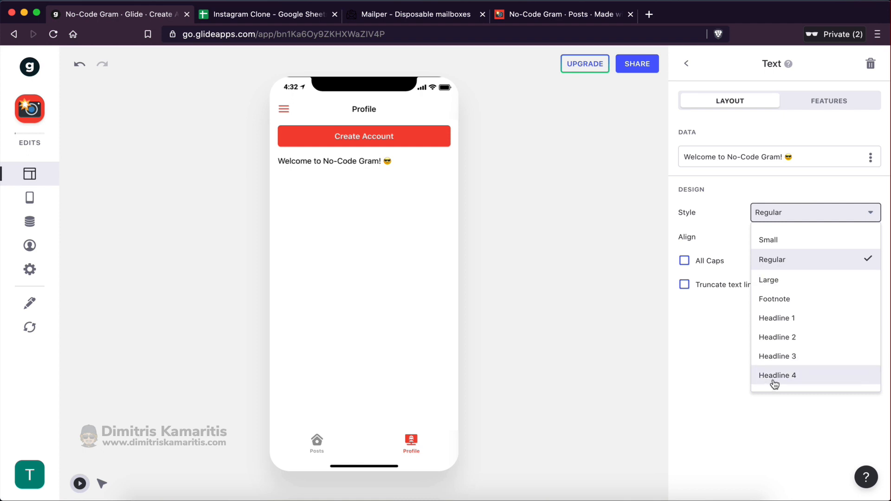
pyautogui.click(778, 338)
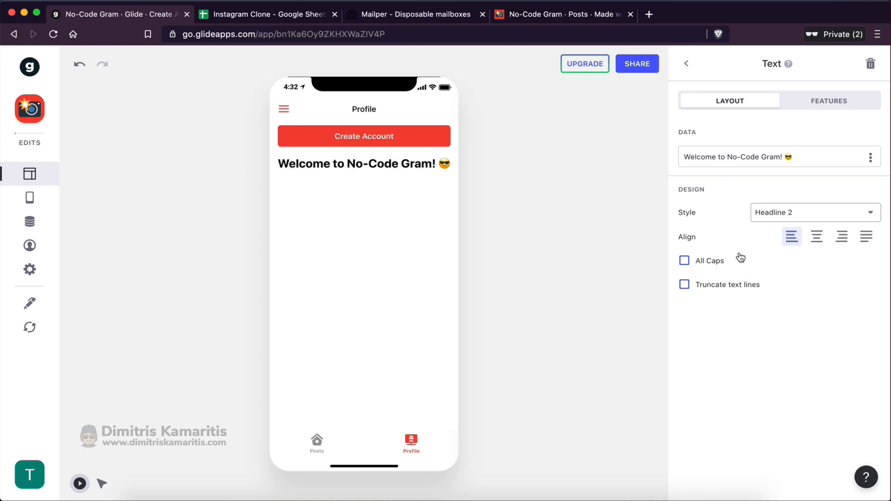
pyautogui.click(687, 66)
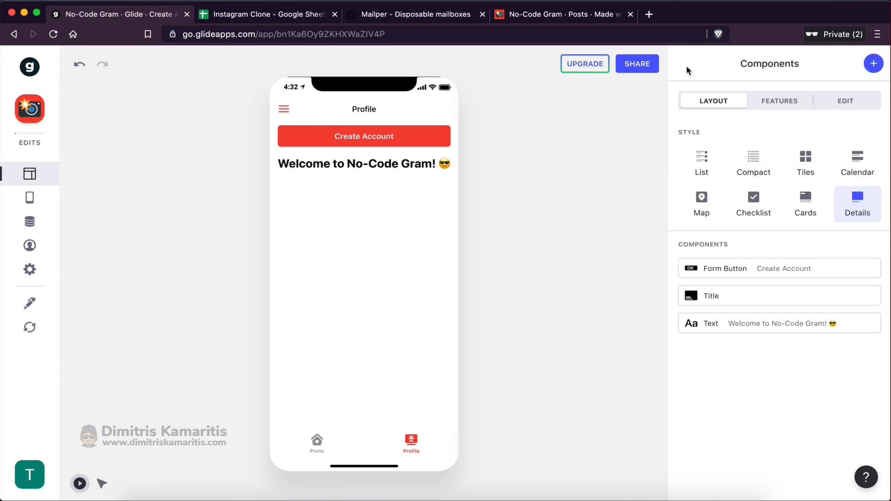
# Move the welcome headline above Create Account and duplicate it
pyautogui.moveTo(707, 323); pyautogui.dragTo(710, 263)
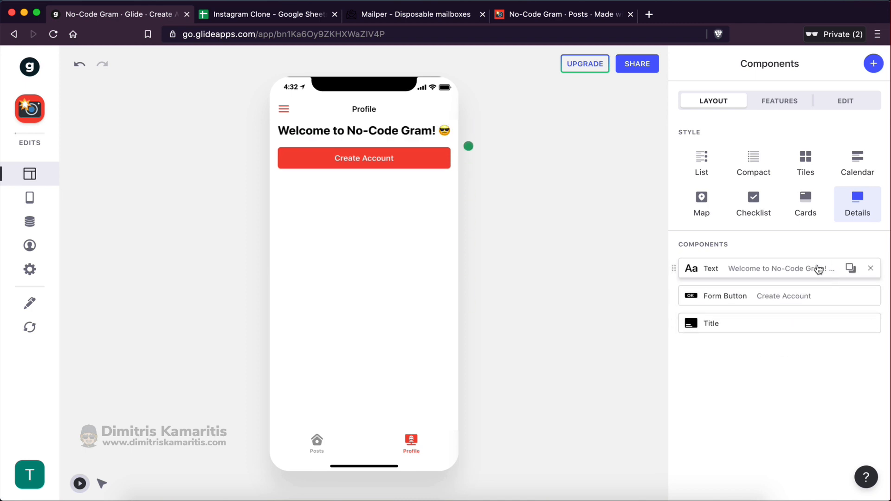
pyautogui.click(851, 269)
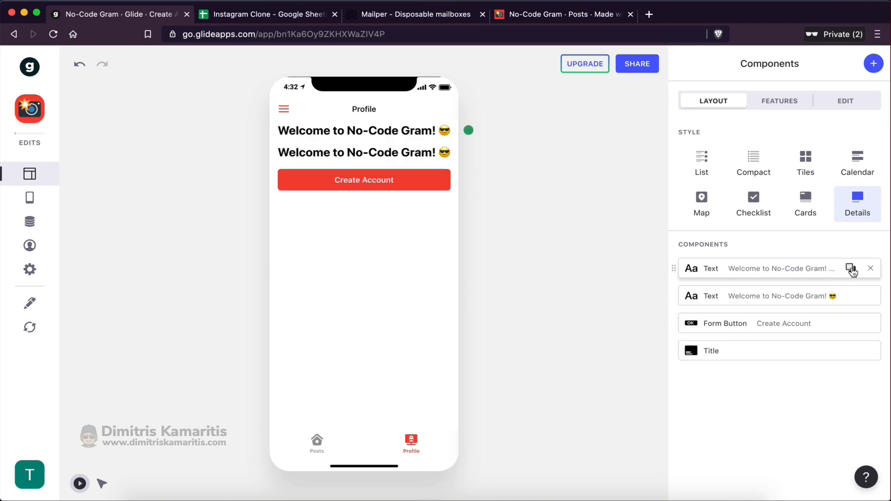
pyautogui.click(759, 295)
# Change the copy to a Regular-style 'Create an account today to start posting!' line
pyautogui.moveTo(801, 154); pyautogui.dragTo(703, 157)
pyautogui.press('BackSpace')
pyautogui.press('BackSpace')
pyautogui.press('BackSpace')
pyautogui.press('BackSpace')
pyautogui.press('BackSpace')
pyautogui.press('BackSpace')
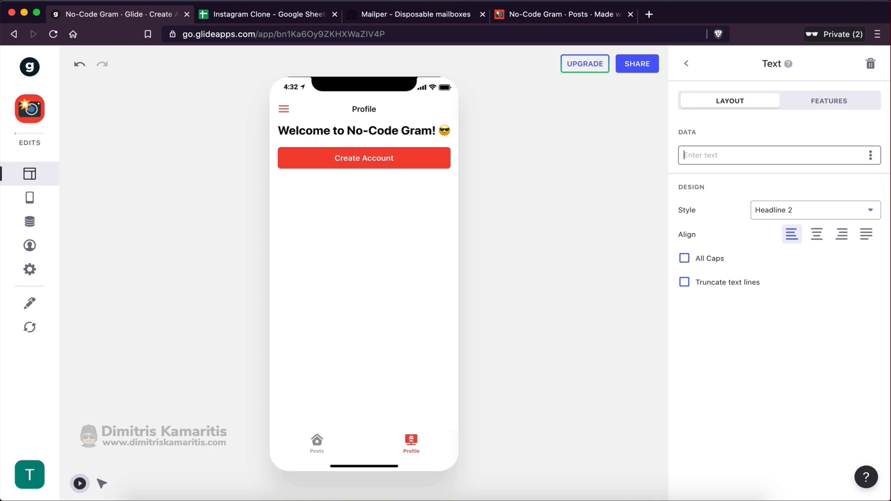
pyautogui.write('Create an account today to start posting@')
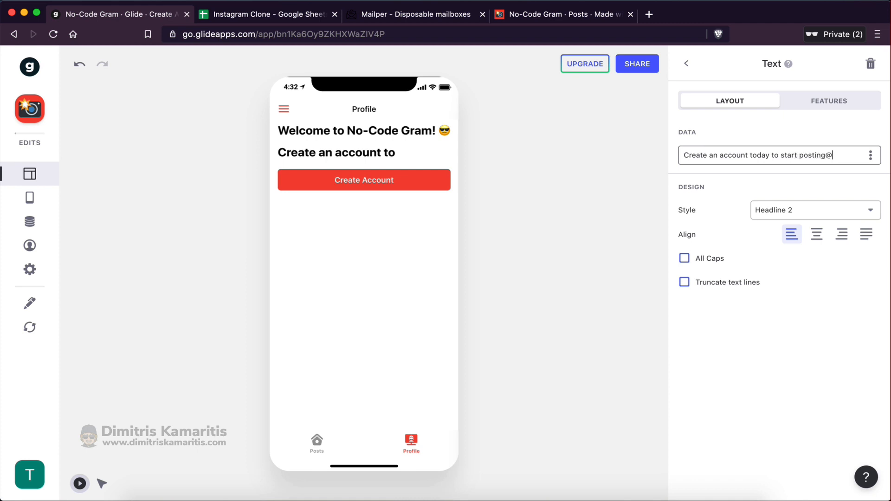
pyautogui.press('BackSpace')
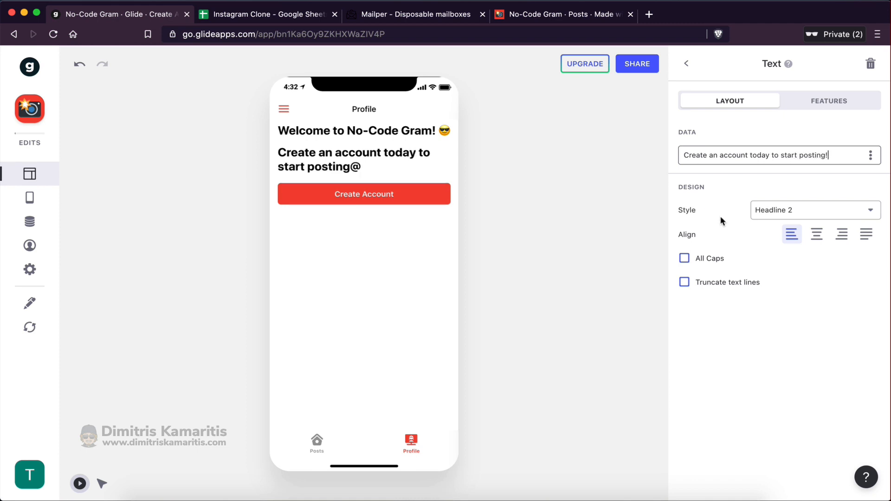
pyautogui.click(752, 214)
pyautogui.click(789, 255)
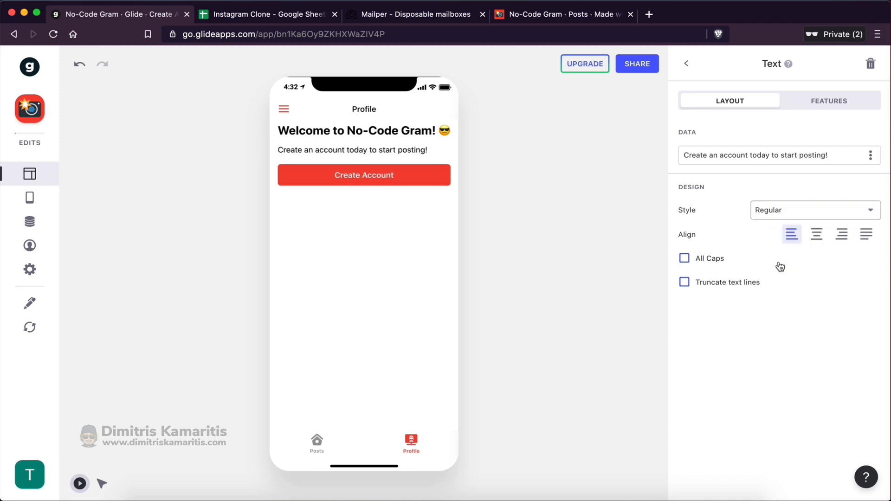
pyautogui.click(687, 63)
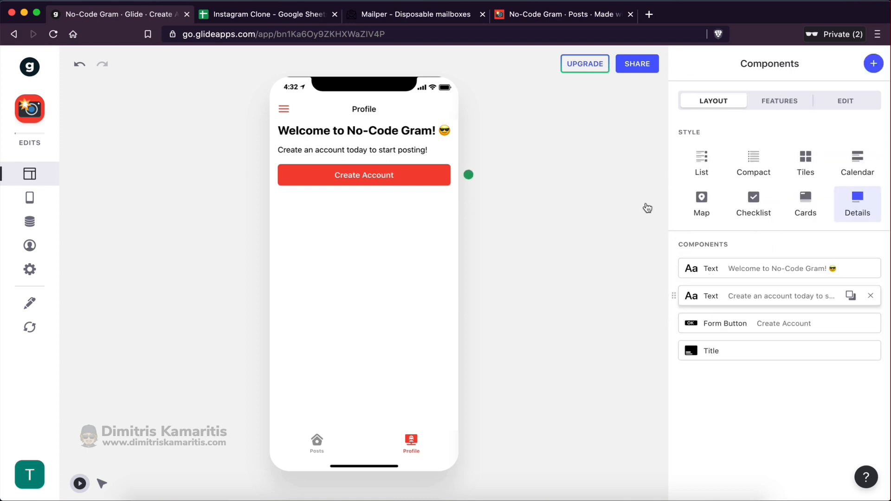
# Show the welcome headline only when User > Email is empty
pyautogui.click(731, 269)
pyautogui.click(820, 106)
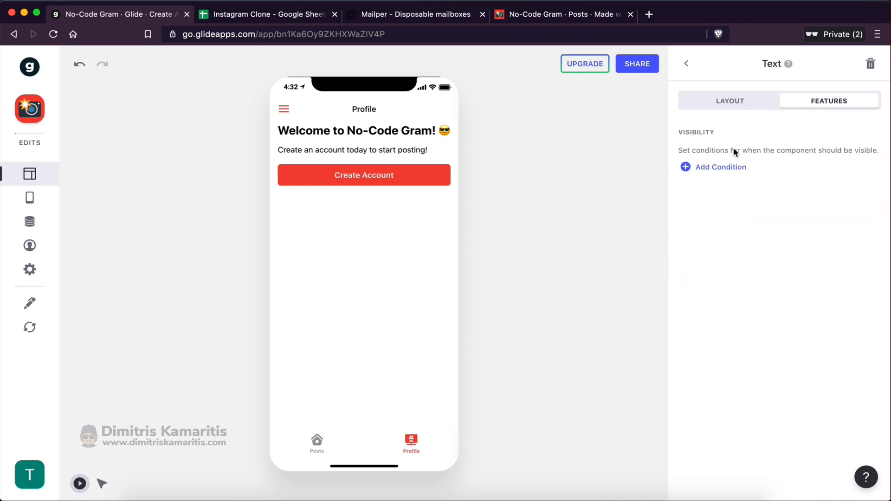
pyautogui.click(721, 167)
pyautogui.click(733, 172)
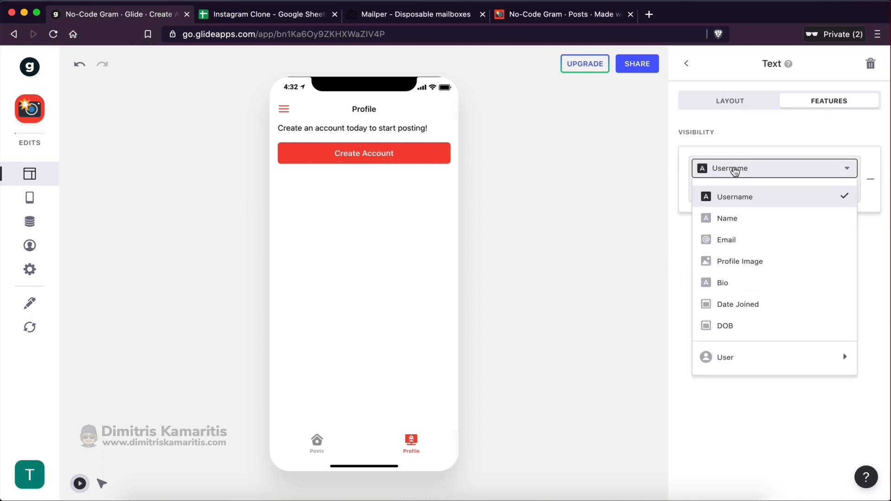
pyautogui.moveTo(726, 354)
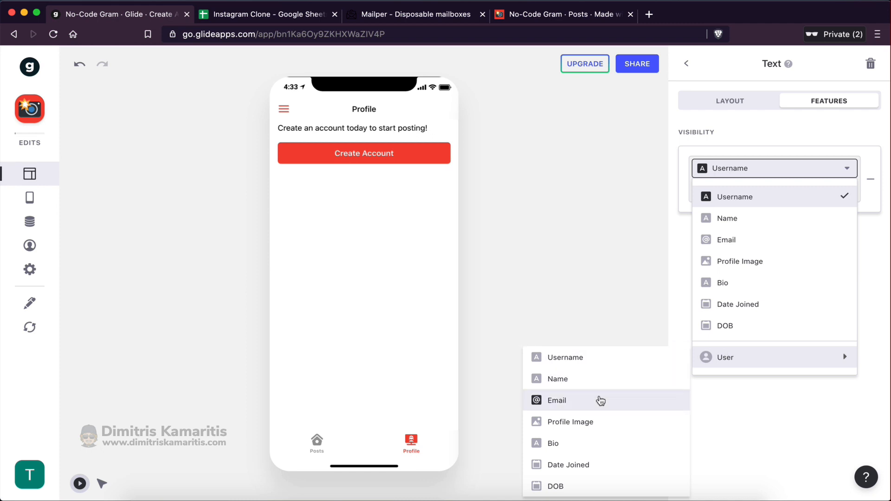
pyautogui.click(598, 399)
pyautogui.click(720, 196)
pyautogui.click(723, 253)
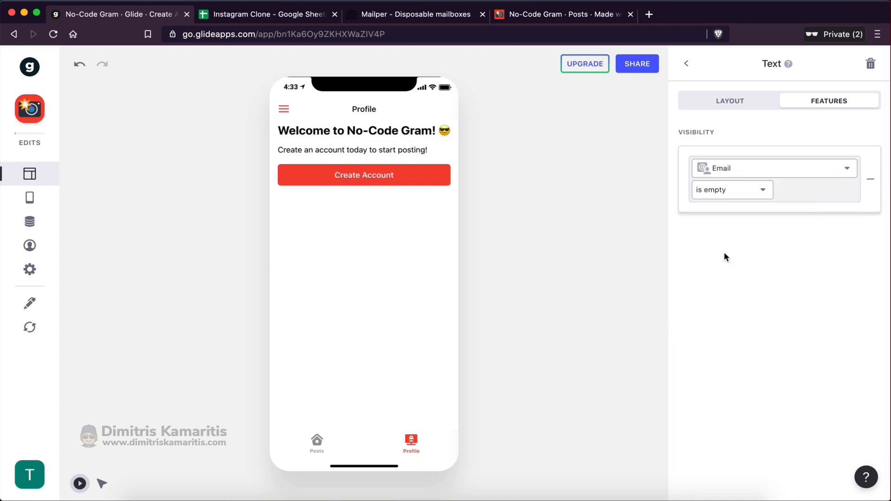
pyautogui.click(686, 63)
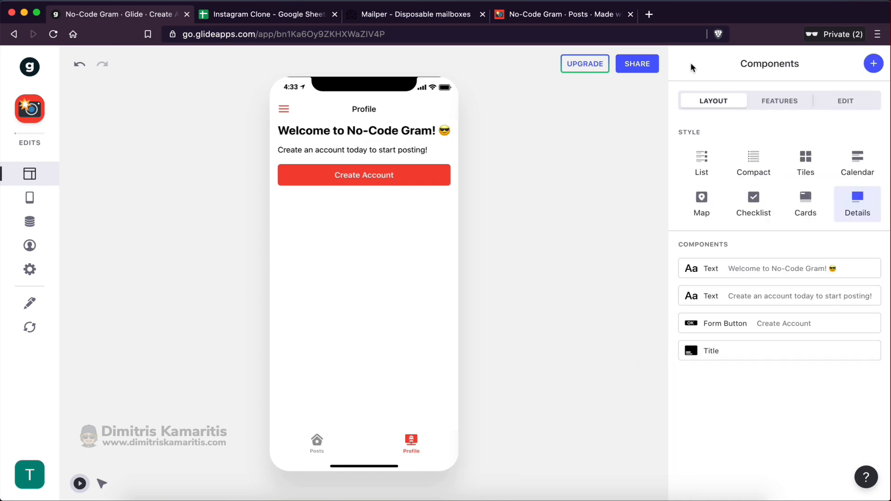
# Give the account prompt the same condition: visible only when User > Email is empty
pyautogui.click(732, 304)
pyautogui.click(826, 101)
pyautogui.click(736, 173)
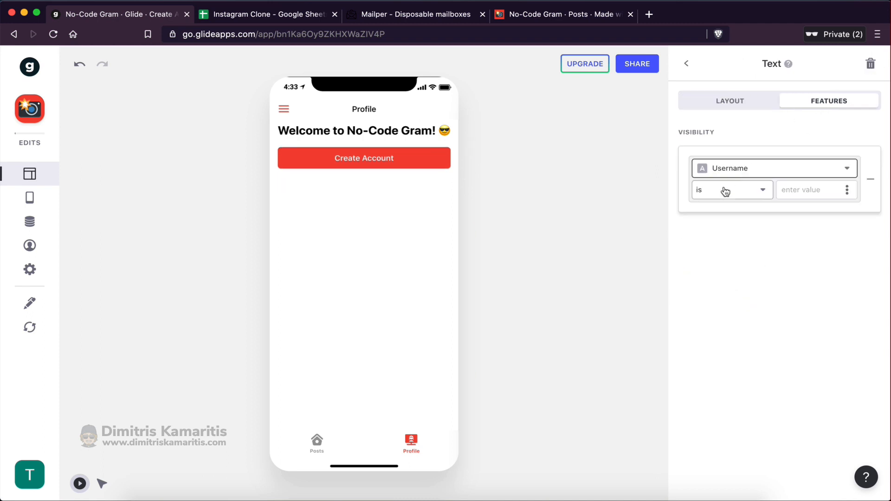
pyautogui.click(737, 167)
pyautogui.moveTo(705, 357)
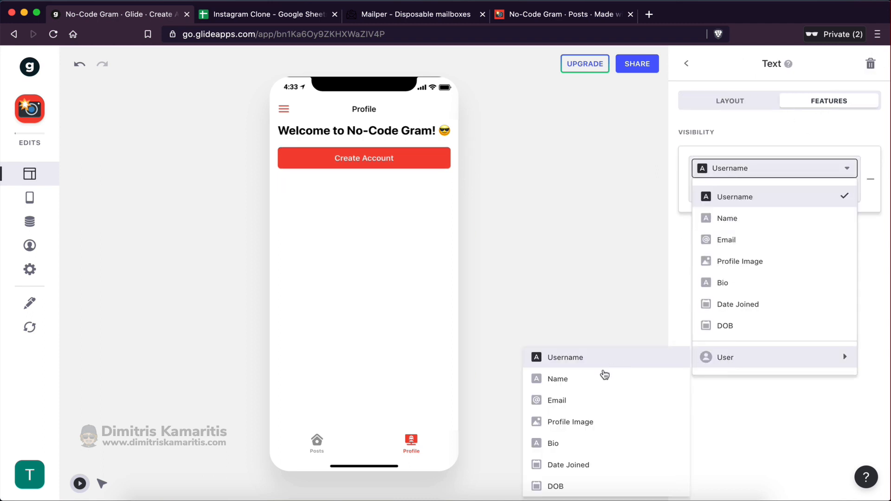
pyautogui.click(588, 401)
pyautogui.click(736, 194)
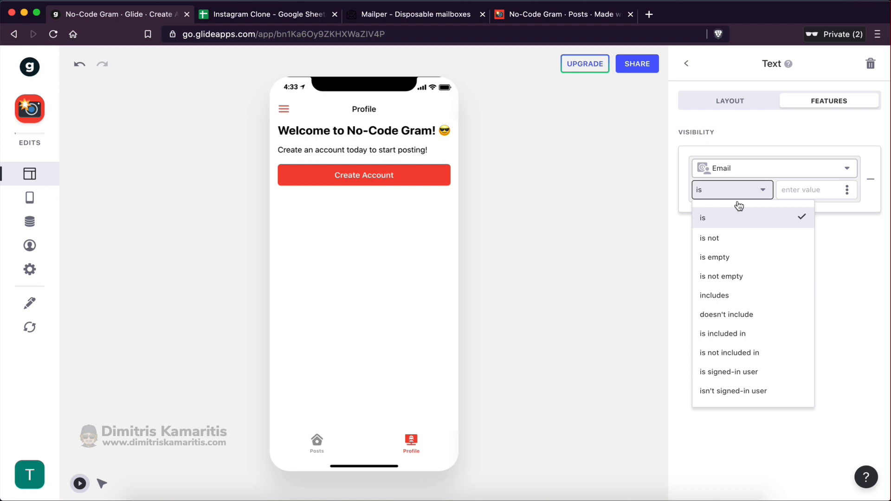
pyautogui.click(726, 257)
pyautogui.click(783, 216)
pyautogui.click(684, 64)
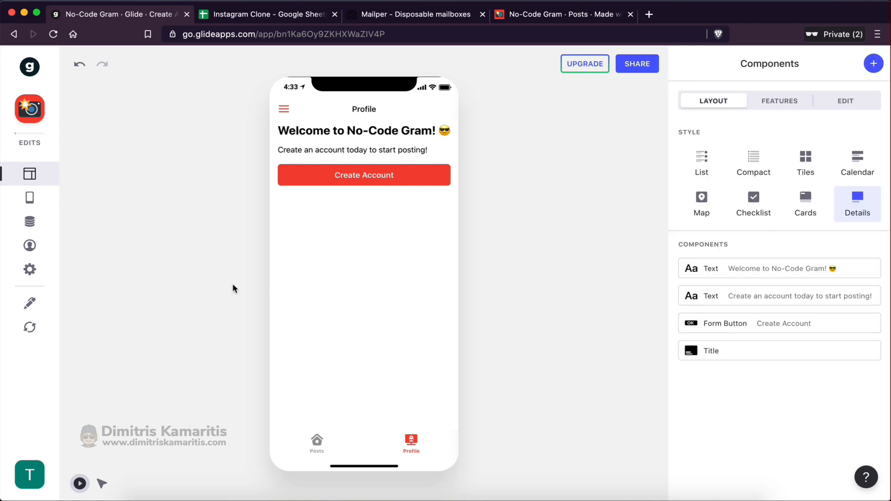
# Switch the preview back to the original test user
pyautogui.click(30, 245)
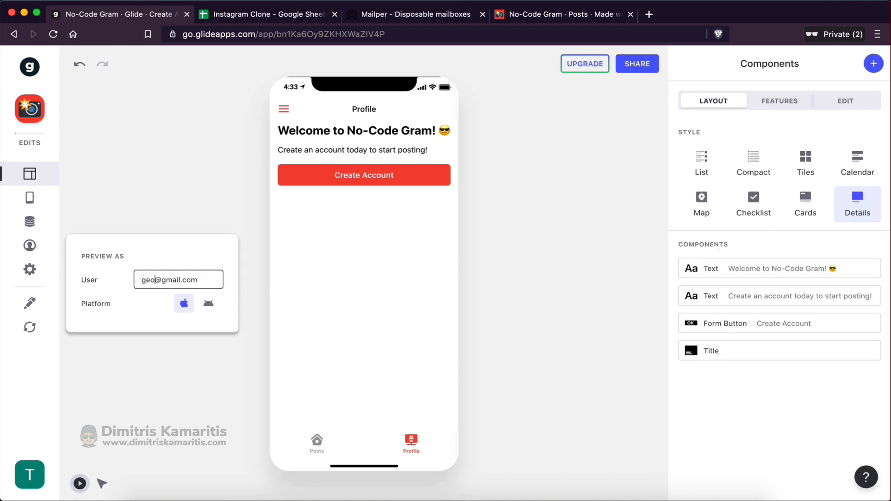
pyautogui.write('rge')
pyautogui.hotkey('alt', 'BackSpace')
pyautogui.write('mike')
pyautogui.hotkey('alt', 'BackSpace')
pyautogui.write('george')
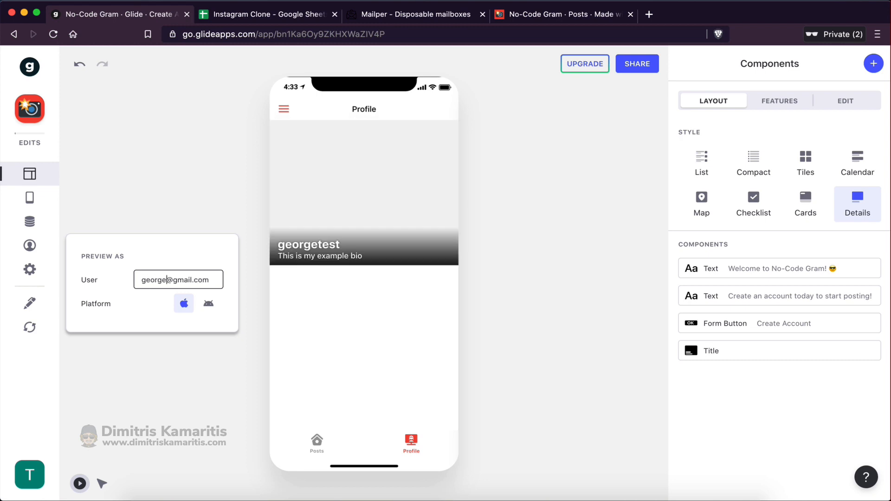
pyautogui.click(464, 319)
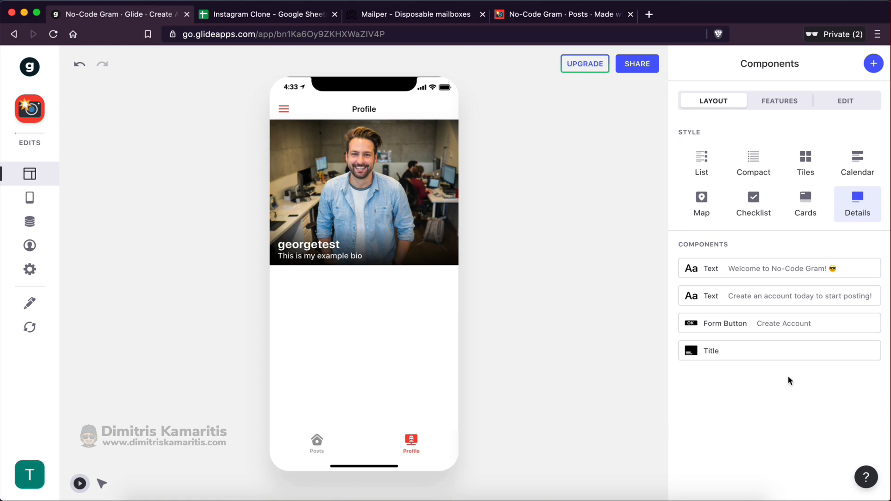
# Add a Form Button to the Profile screen titled 'New Post'
pyautogui.click(867, 68)
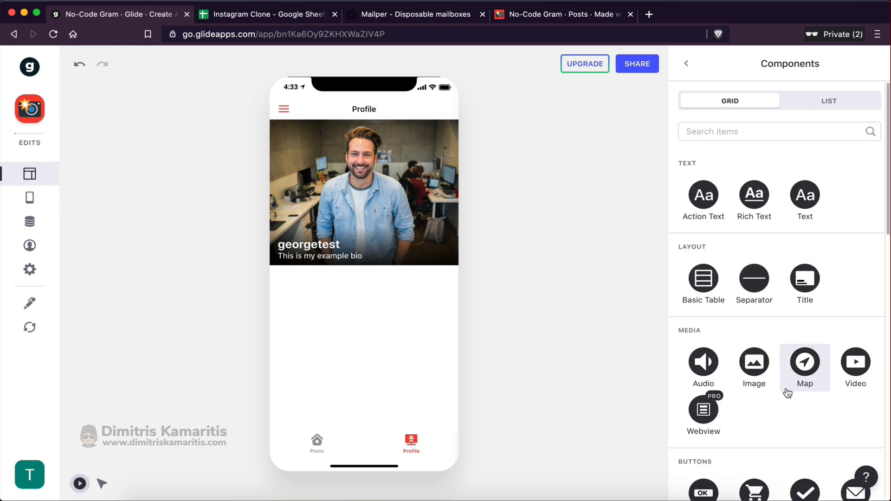
pyautogui.scroll(-4, 786, 393)
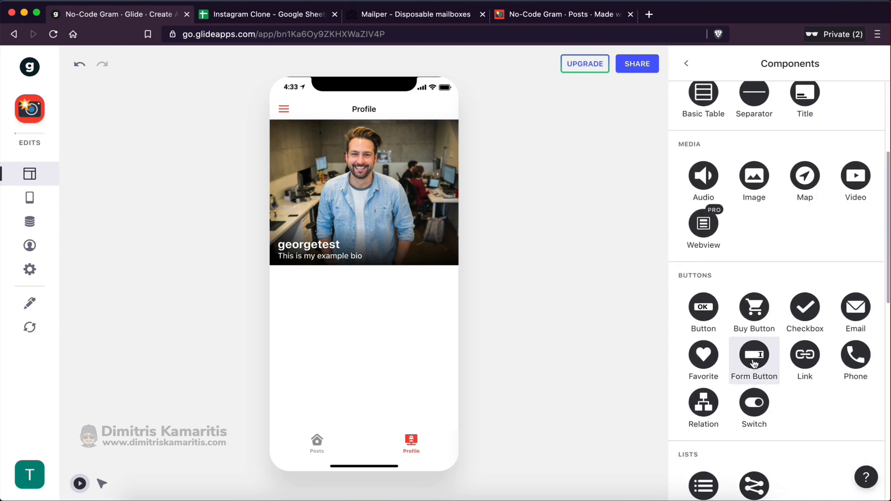
pyautogui.click(754, 363)
pyautogui.moveTo(801, 149); pyautogui.dragTo(722, 160)
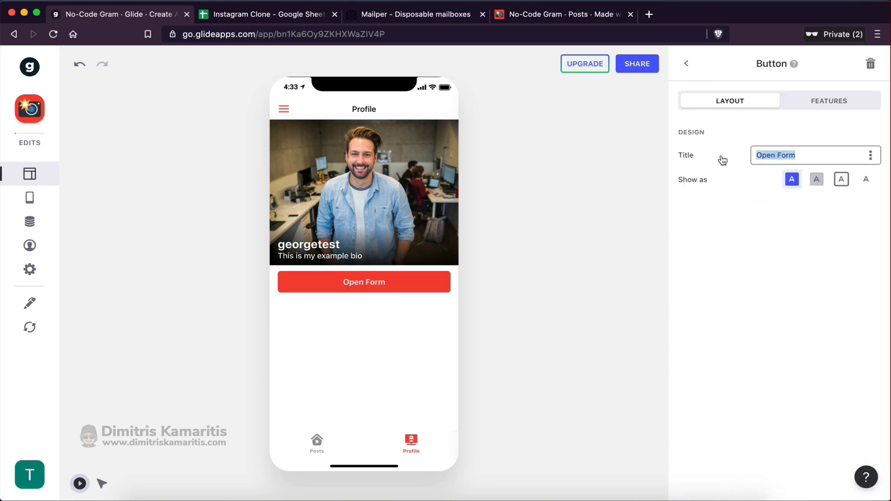
pyautogui.write('New Post')
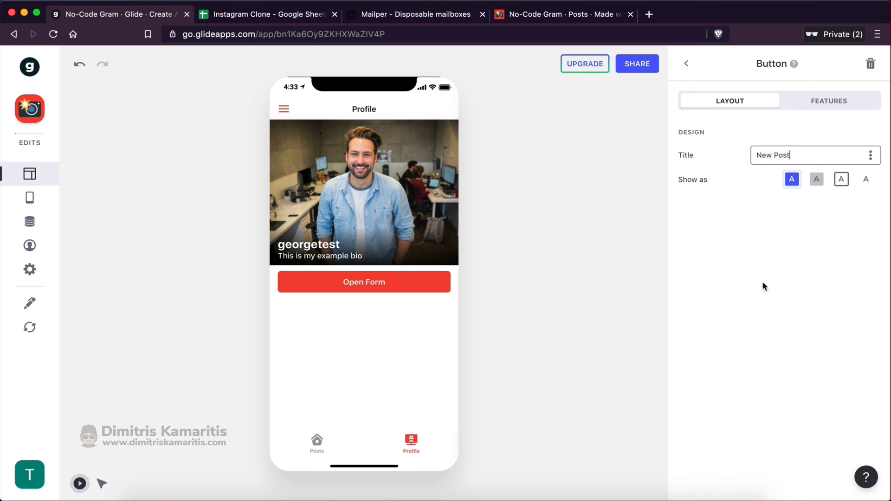
pyautogui.click(764, 284)
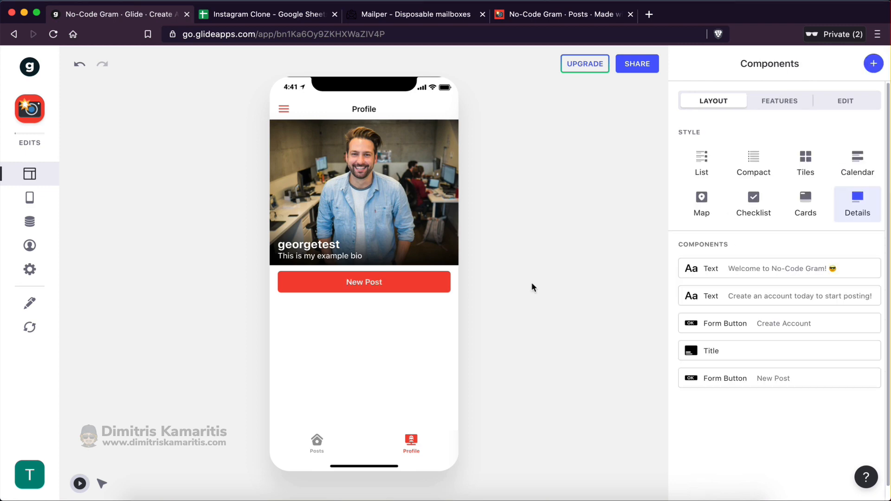
# Open the New Post form and confirm it saves to the Posts sheet
pyautogui.click(356, 284)
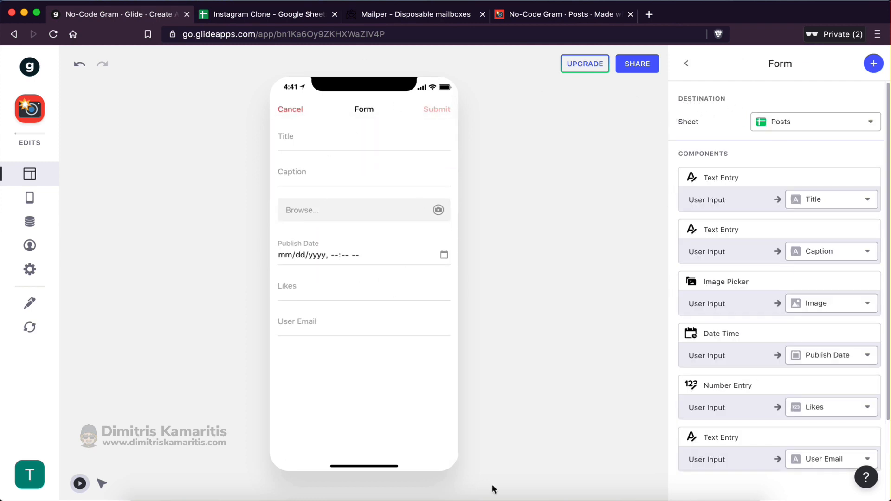
pyautogui.click(778, 123)
pyautogui.click(779, 149)
pyautogui.click(230, 15)
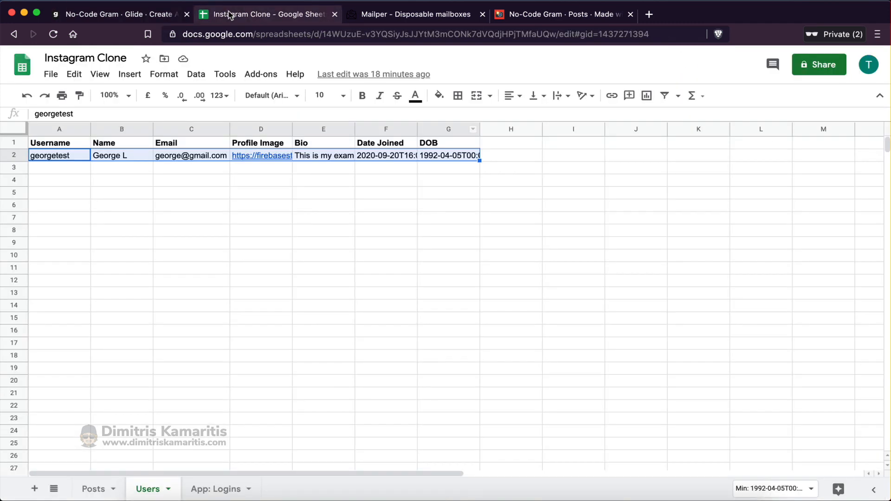
pyautogui.click(93, 488)
pyautogui.click(62, 168)
pyautogui.moveTo(286, 184); pyautogui.dragTo(415, 342)
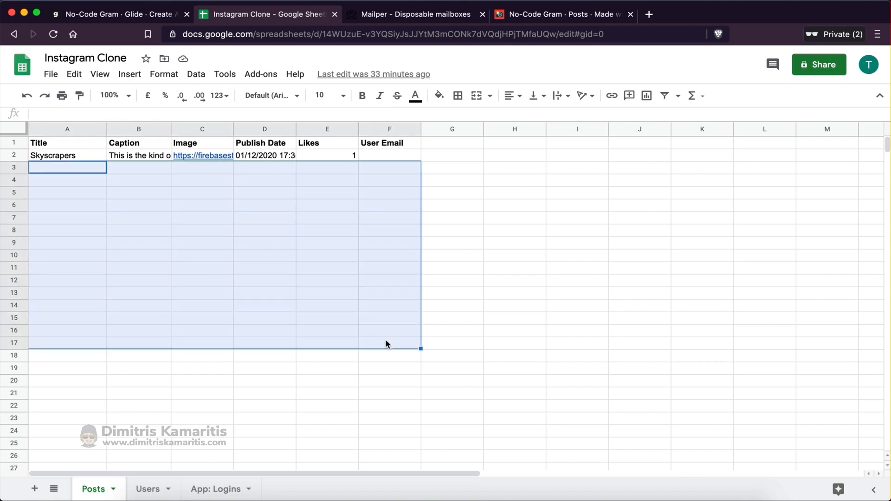
pyautogui.click(111, 14)
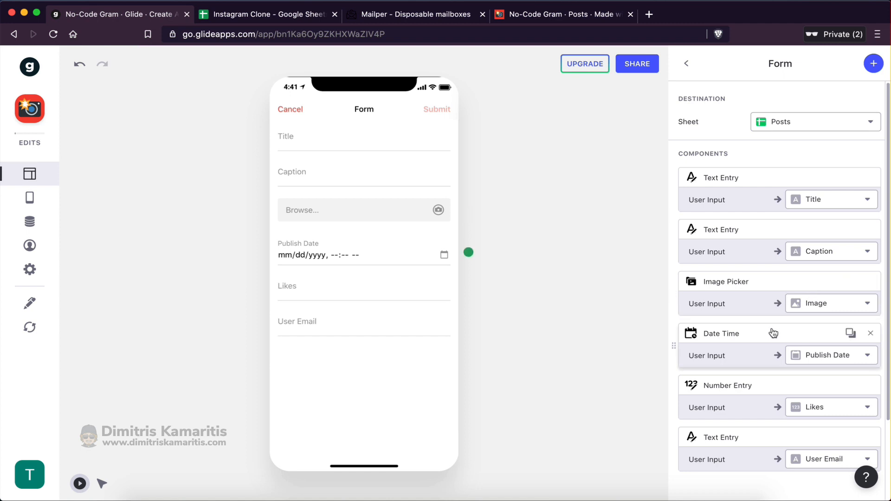
# Remove the Publish Date, Likes and User Email entries from the form
pyautogui.click(871, 335)
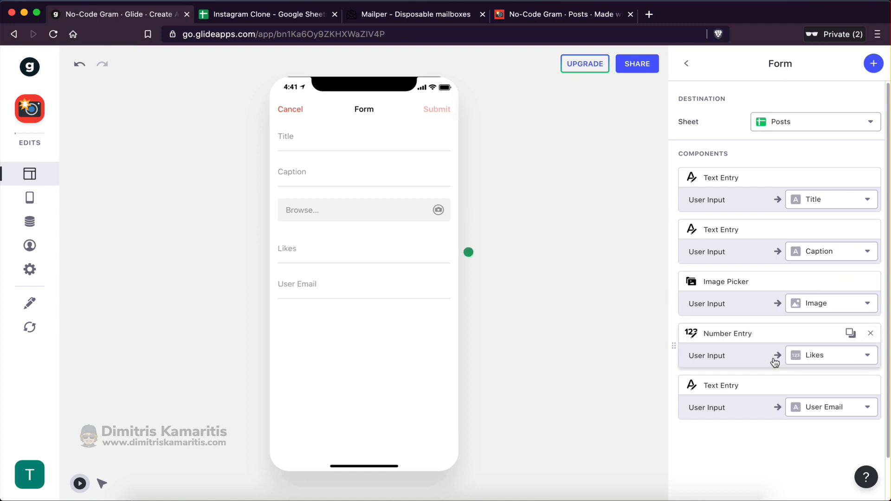
pyautogui.click(871, 334)
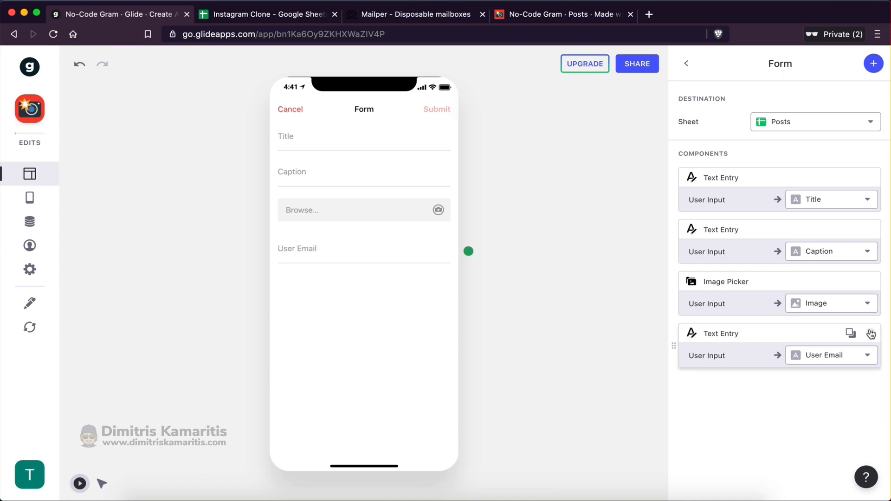
pyautogui.click(871, 334)
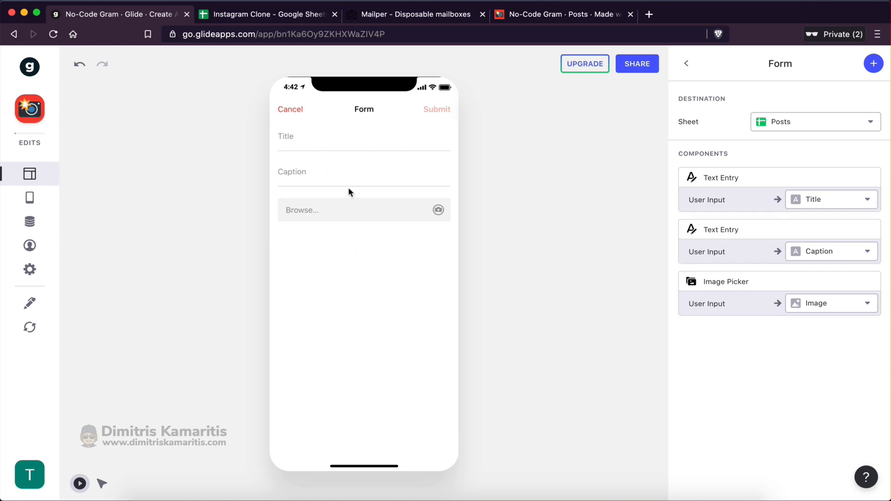
# Check the Posts sheet's sample row, noting the empty User Email cell F2
pyautogui.click(873, 68)
pyautogui.scroll(-8, 755, 397)
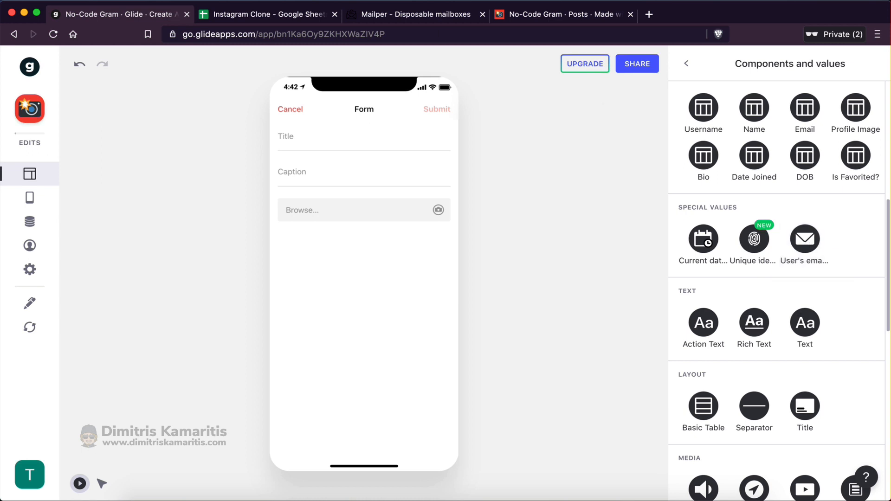
pyautogui.click(250, 15)
pyautogui.click(140, 417)
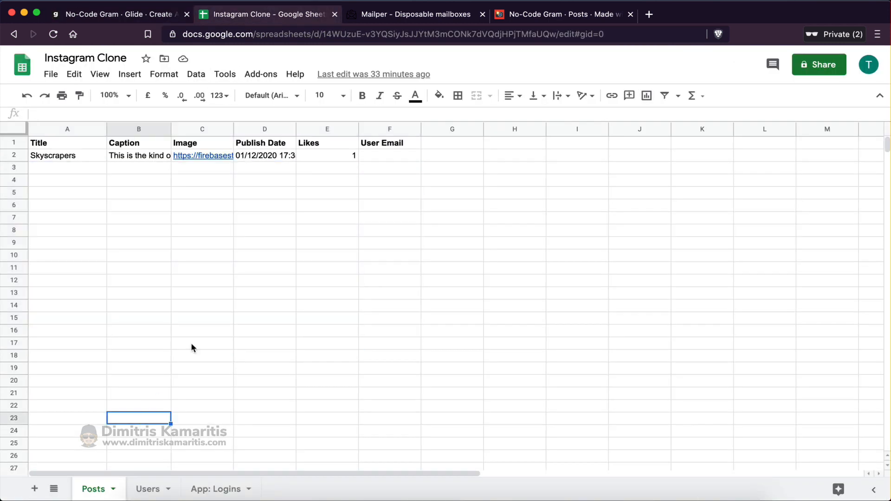
pyautogui.click(338, 185)
pyautogui.moveTo(72, 157); pyautogui.dragTo(406, 159)
pyautogui.click(405, 157)
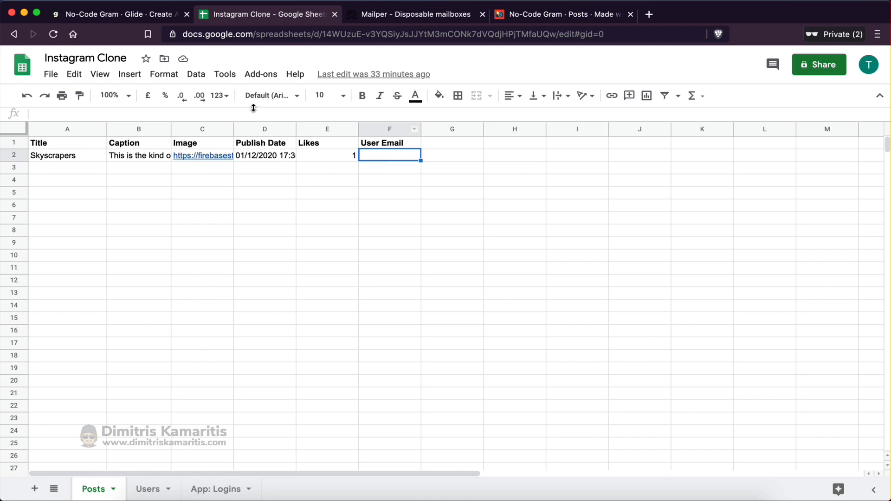
pyautogui.click(116, 14)
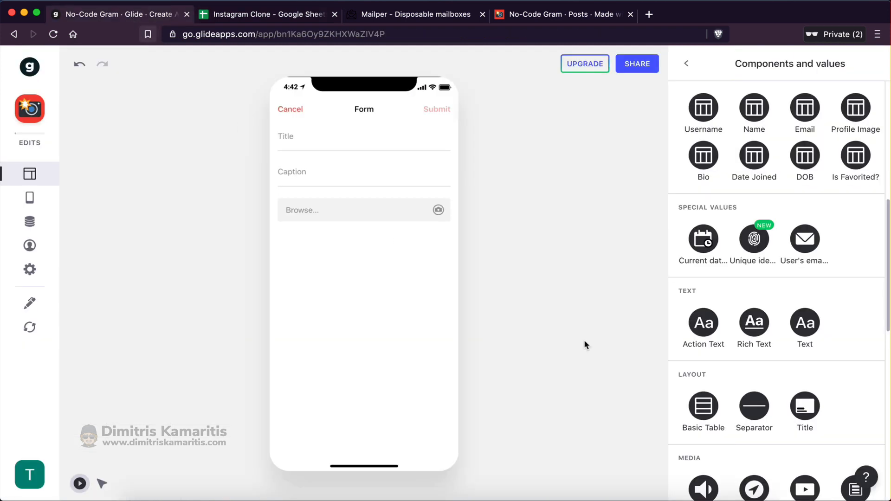
# Add the user's email value mapped to User Email, plus a Current date/time value
pyautogui.click(807, 246)
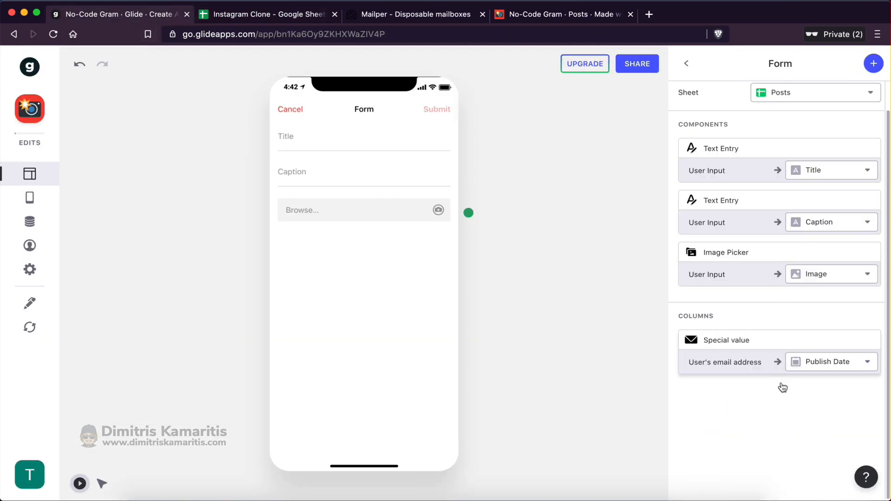
pyautogui.click(833, 365)
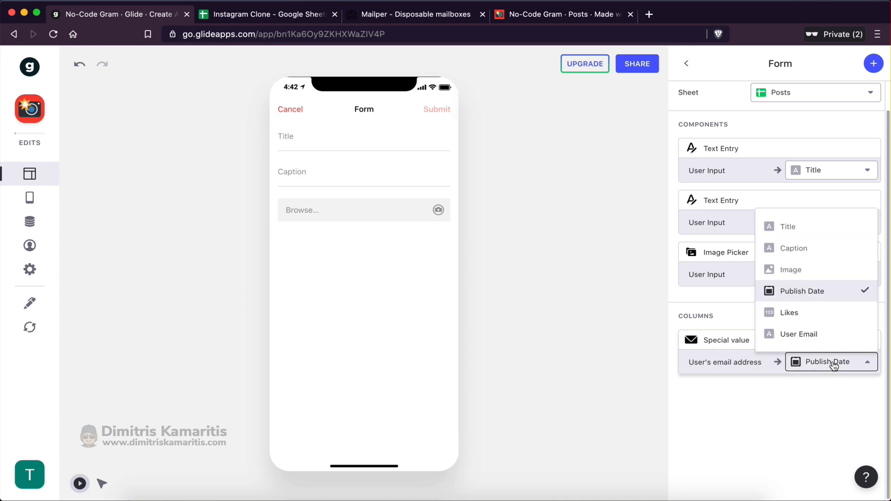
pyautogui.click(791, 334)
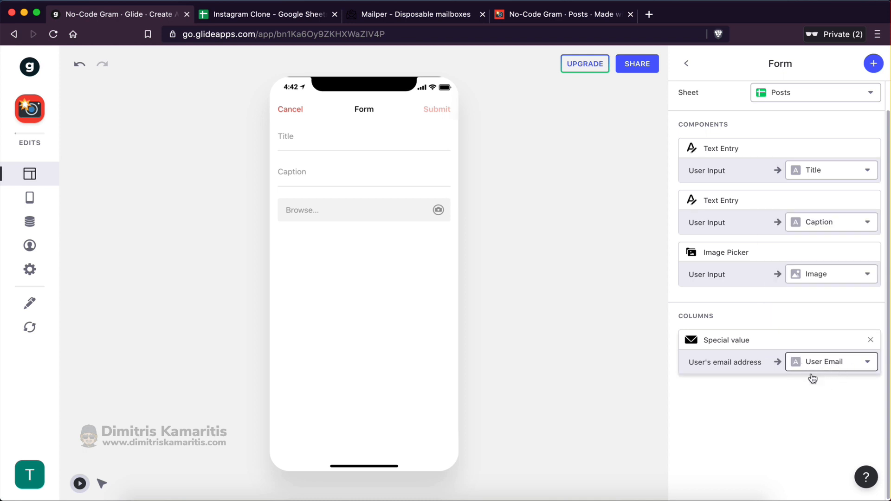
pyautogui.click(866, 66)
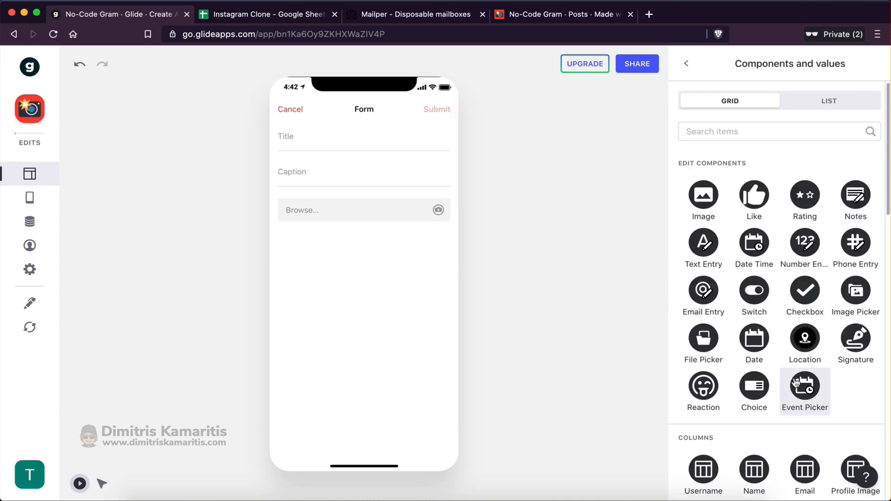
pyautogui.scroll(-7, 794, 376)
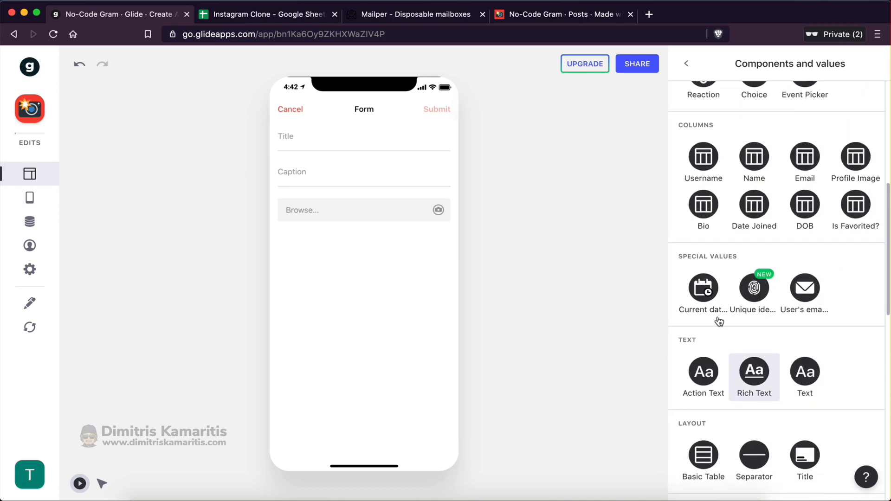
pyautogui.click(703, 297)
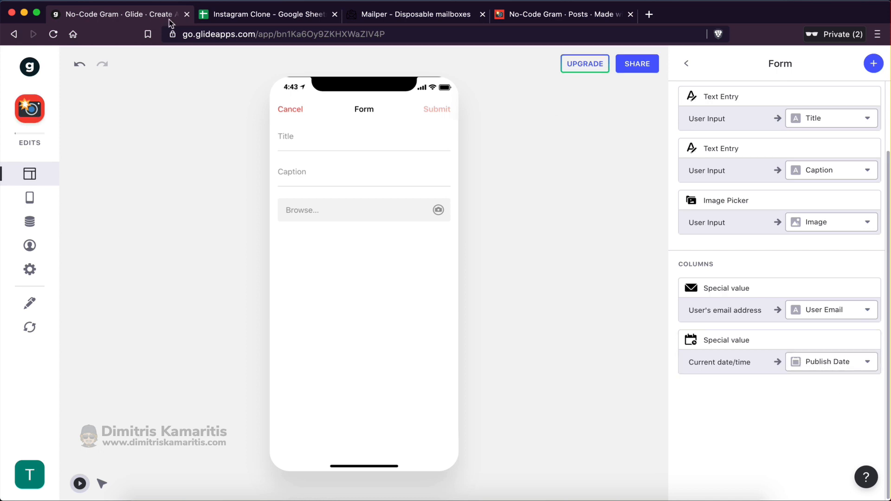
# Check the Likes column in the Posts sheet
pyautogui.click(245, 15)
pyautogui.click(321, 145)
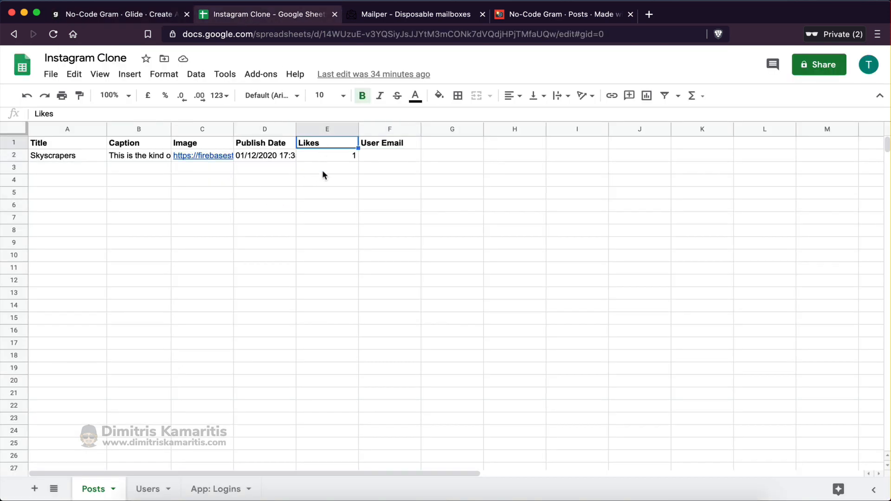
pyautogui.click(328, 206)
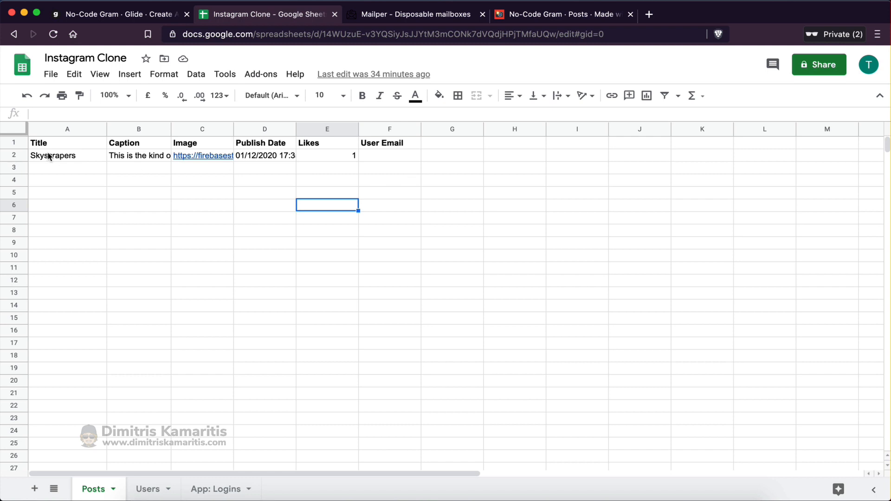
pyautogui.click(117, 18)
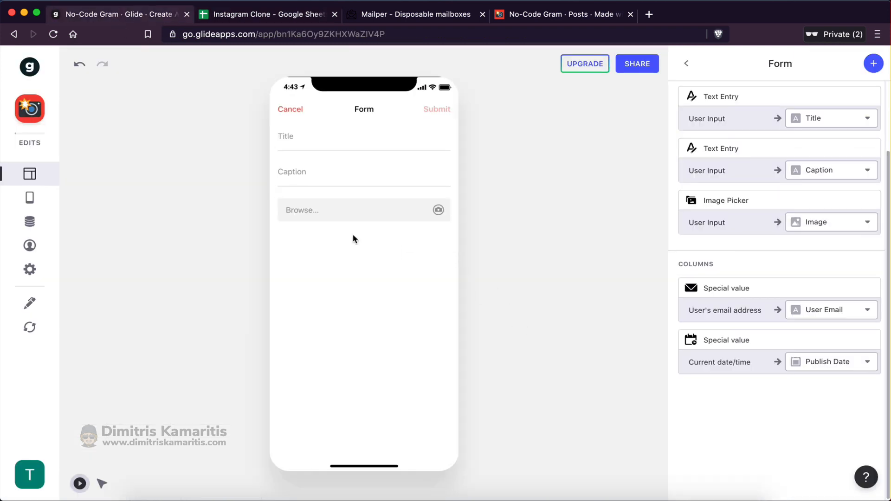
# Give the form's image picker the title 'Image'
pyautogui.click(754, 218)
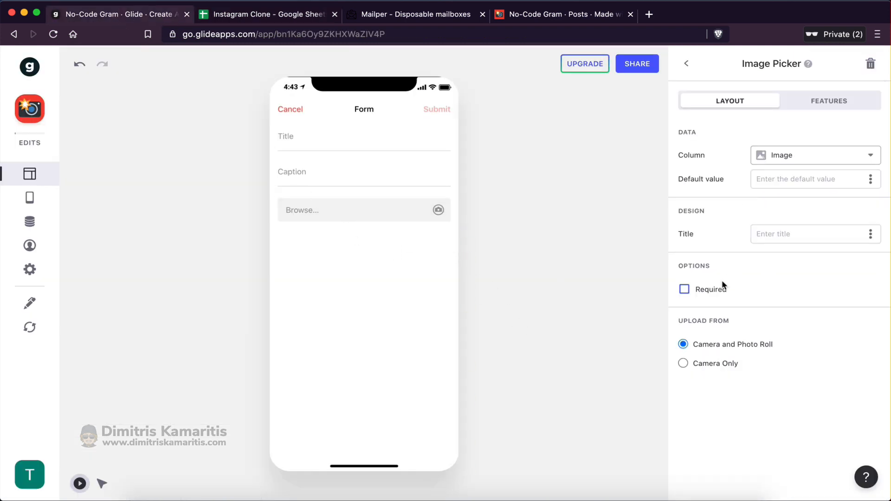
pyautogui.click(775, 238)
pyautogui.write('I')
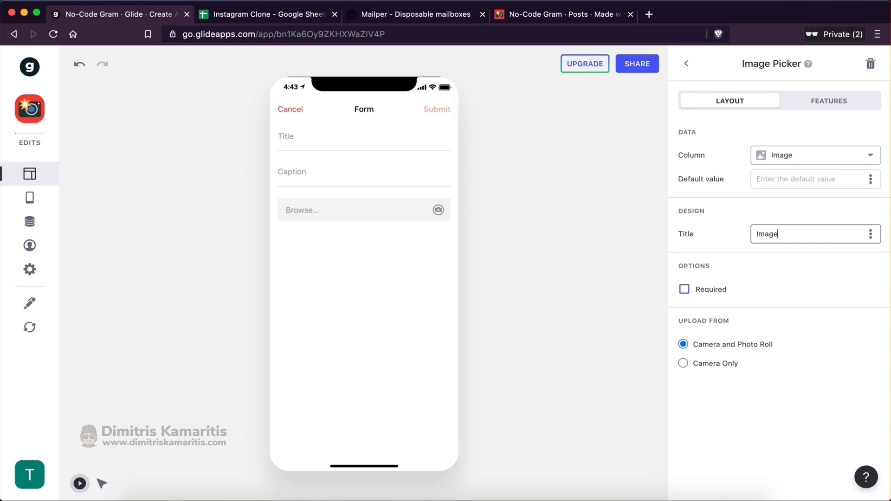
pyautogui.write('mage')
pyautogui.press('BackSpace')
pyautogui.press('BackSpace')
pyautogui.press('BackSpace')
pyautogui.press('BackSpace')
pyautogui.press('BackSpace')
pyautogui.write('Im')
pyautogui.click(687, 64)
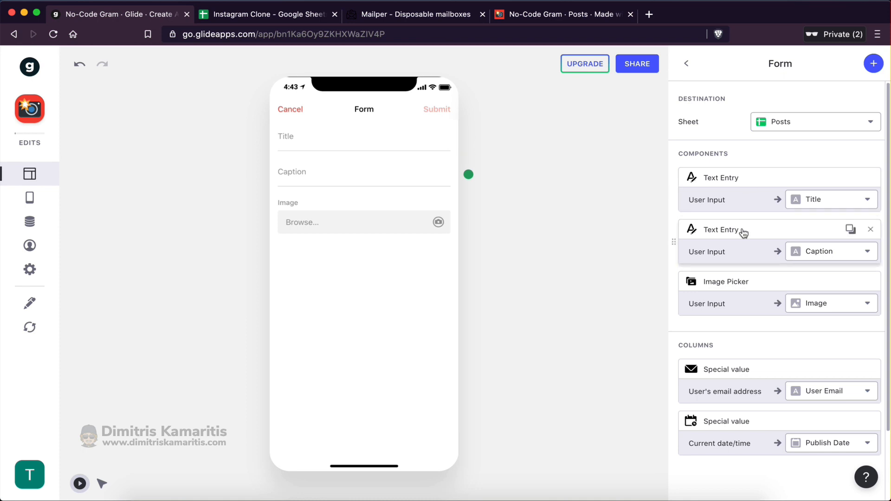
# Limit the Title entry to a minimum of 3 and maximum of 50 characters
pyautogui.click(732, 175)
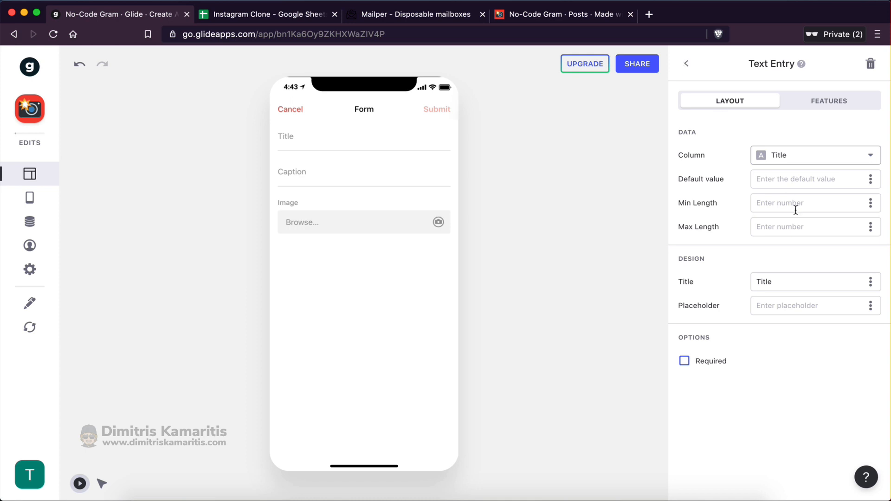
pyautogui.click(786, 224)
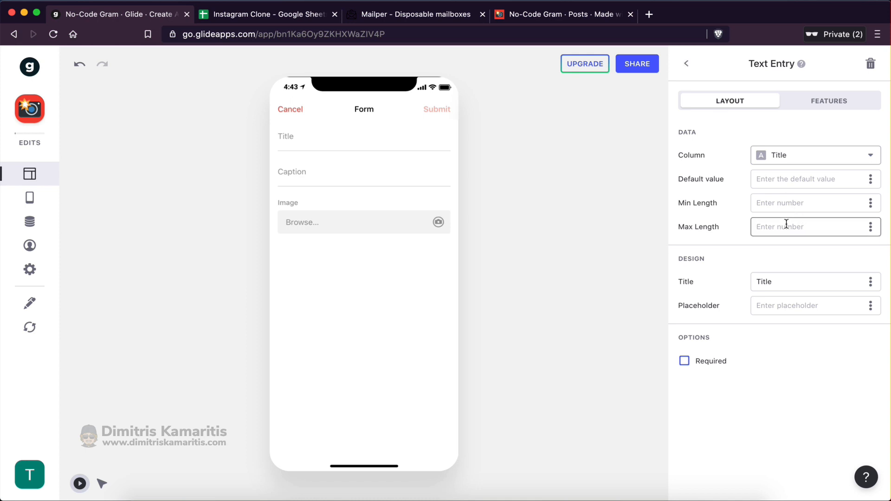
pyautogui.write('50')
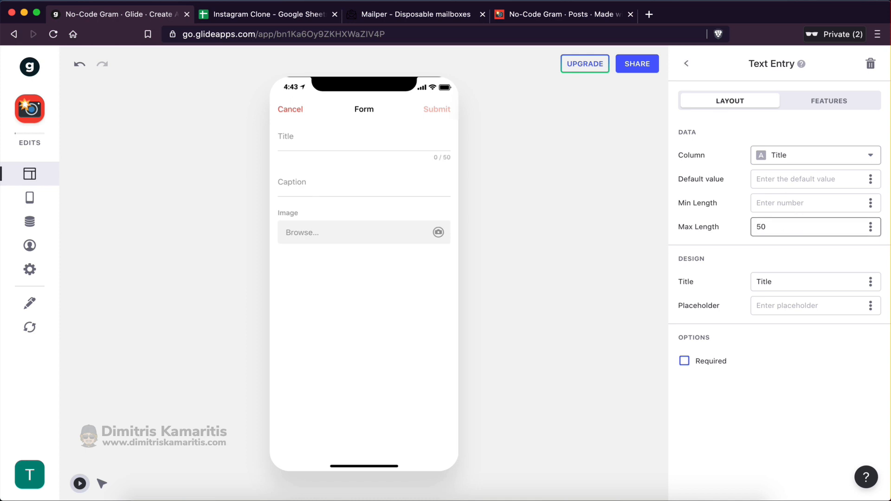
pyautogui.click(340, 140)
pyautogui.write('f')
pyautogui.press('BackSpace')
pyautogui.press('BackSpace')
pyautogui.press('BackSpace')
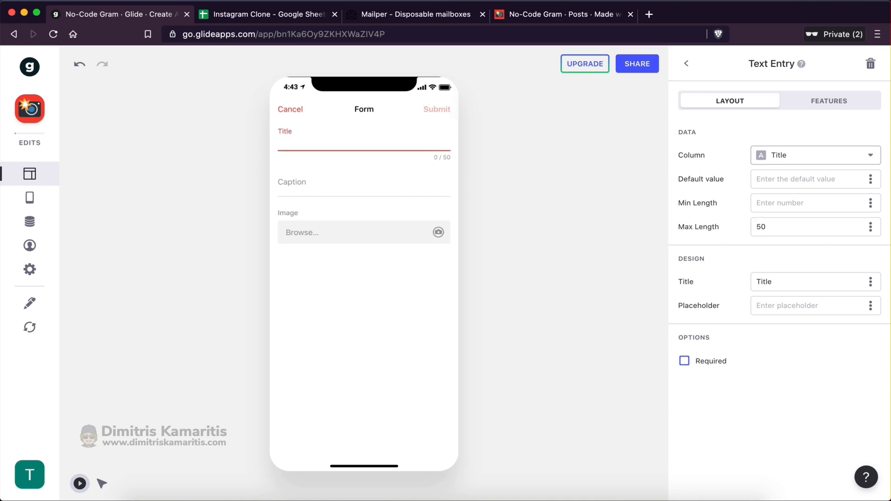
pyautogui.click(778, 228)
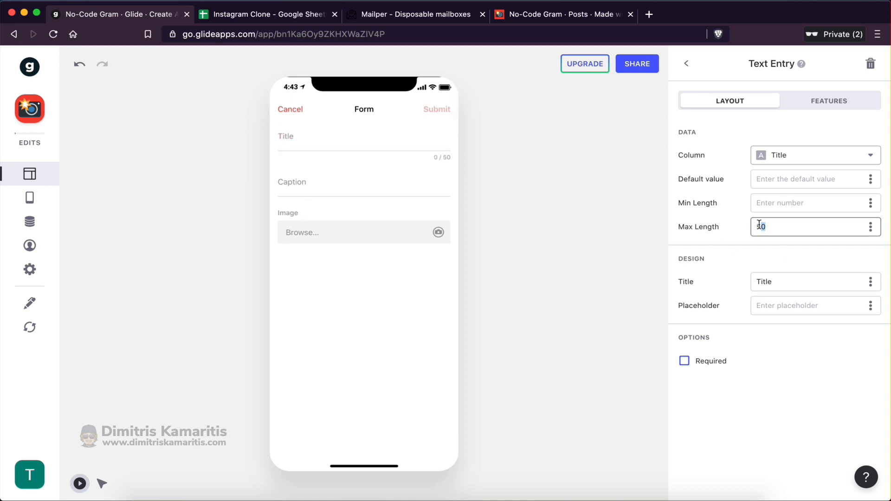
pyautogui.click(768, 203)
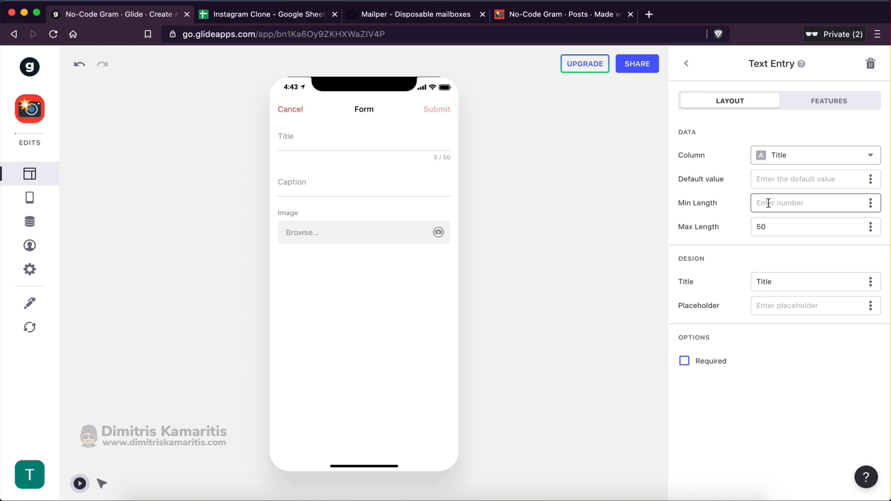
pyautogui.write('3')
pyautogui.click(764, 257)
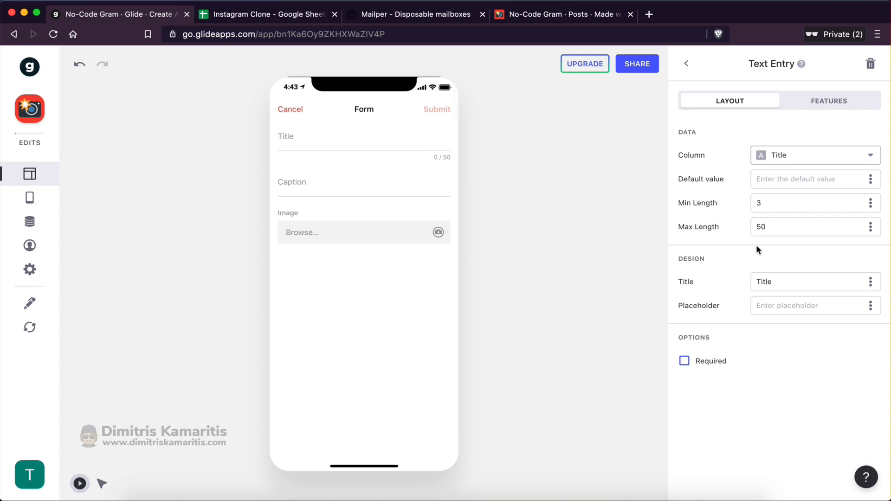
pyautogui.click(686, 64)
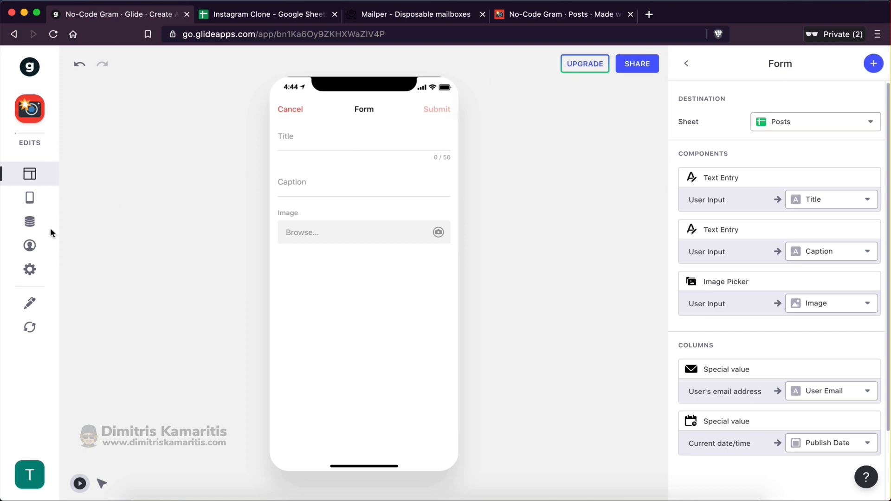
# Check the preview user and enter the test title 'This is my first post'
pyautogui.click(19, 253)
pyautogui.moveTo(142, 279); pyautogui.dragTo(265, 270)
pyautogui.click(328, 137)
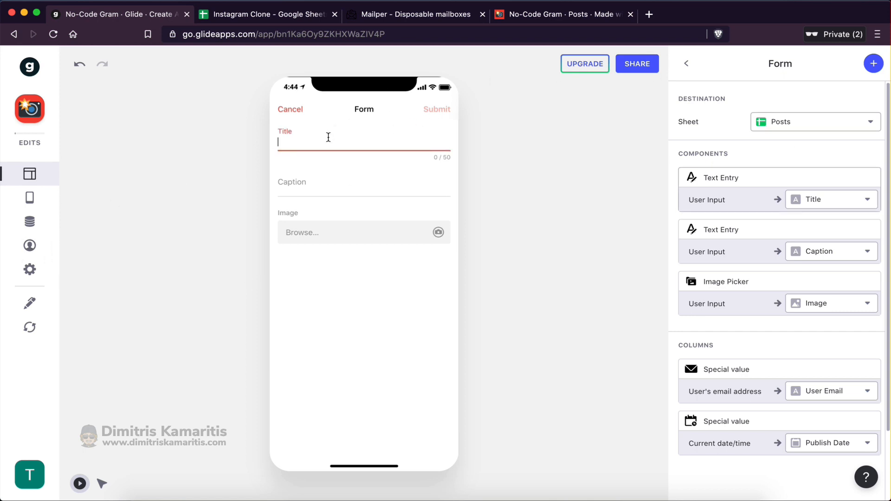
pyautogui.write('This is my first post')
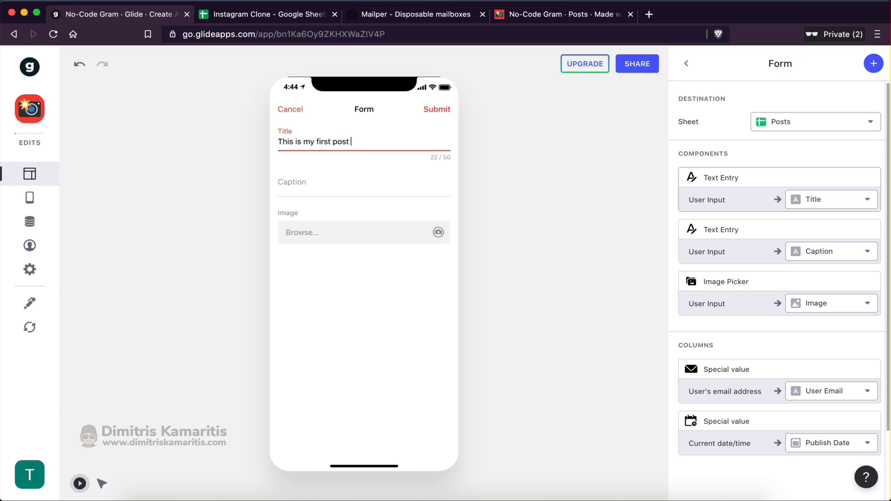
# Add the caption 'this is an example caption' and submit the post
pyautogui.click(312, 184)
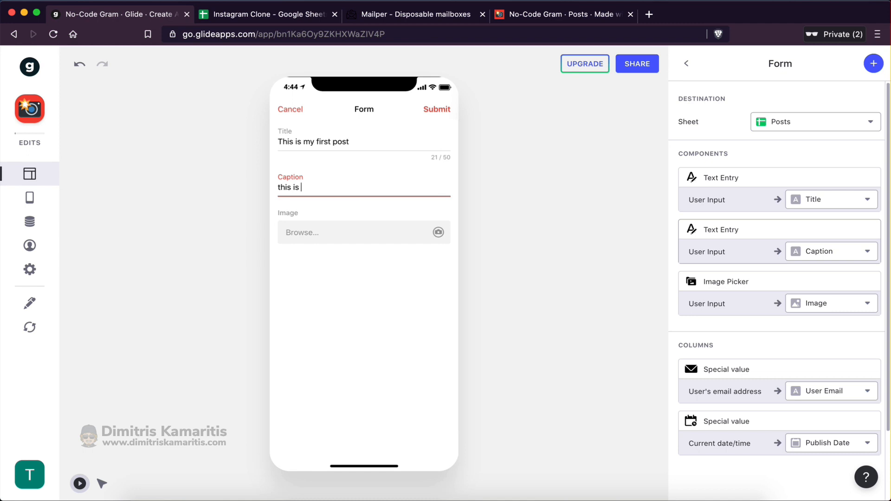
pyautogui.write('this is an example caption')
pyautogui.click(355, 299)
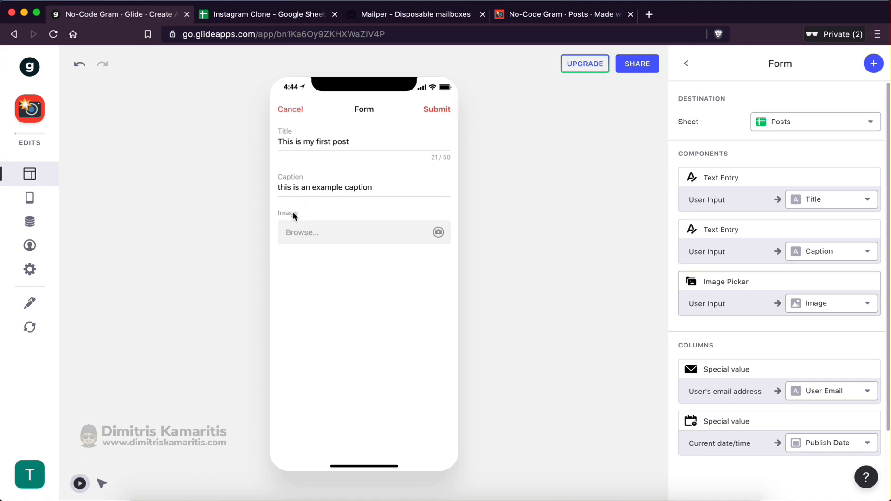
pyautogui.hotkey('ctrl', 'Right')
pyautogui.hotkey('ctrl', 'Left')
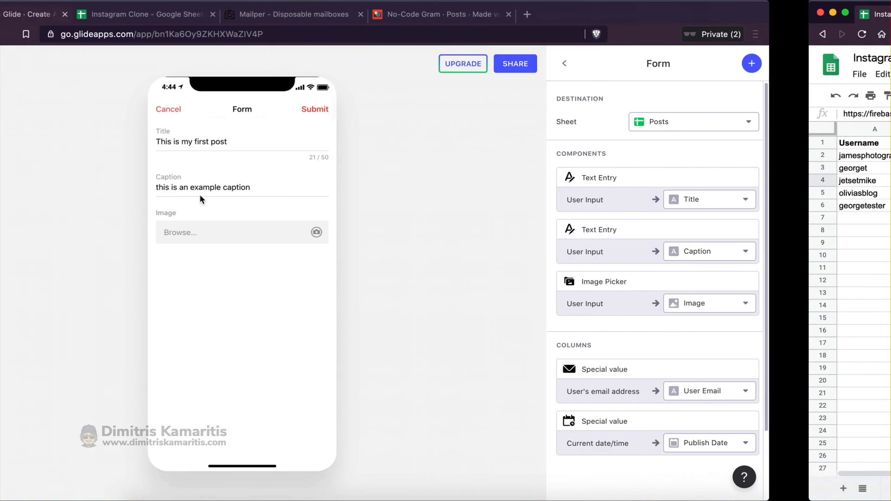
pyautogui.click(436, 109)
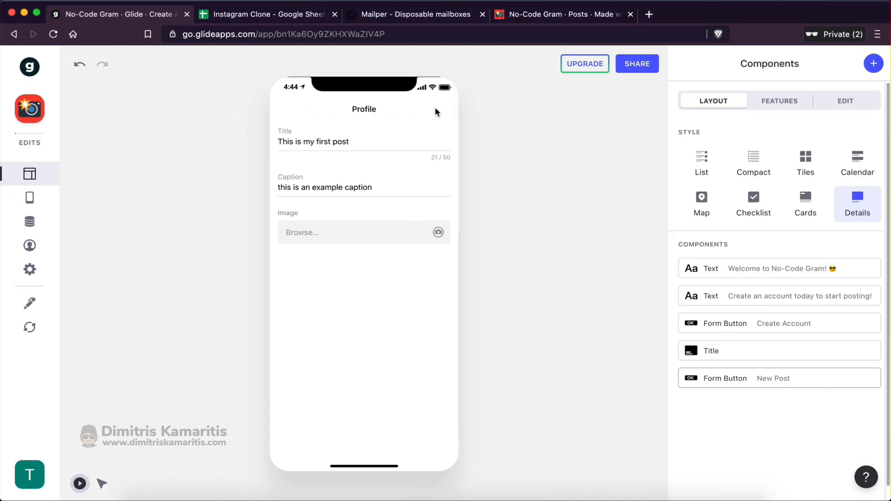
# Inspect the new post in row 3 of the Posts sheet and autofit column F
pyautogui.click(230, 15)
pyautogui.click(251, 320)
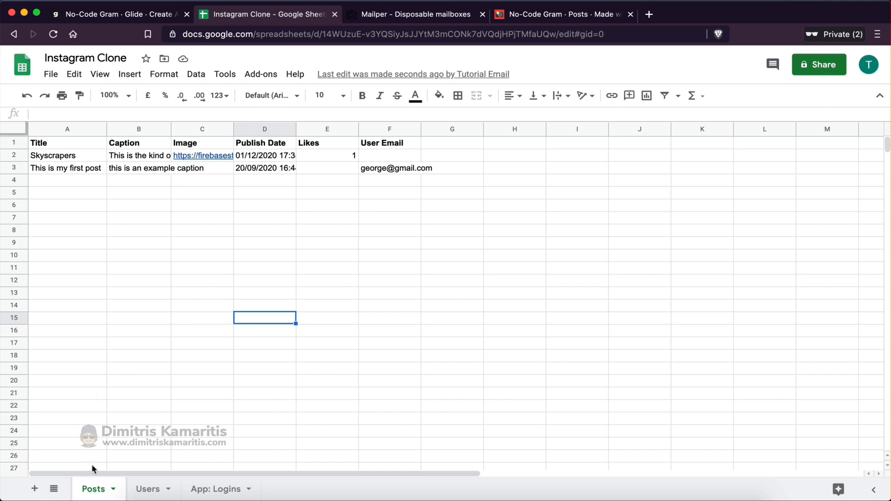
pyautogui.moveTo(54, 172); pyautogui.dragTo(415, 172)
pyautogui.click(410, 214)
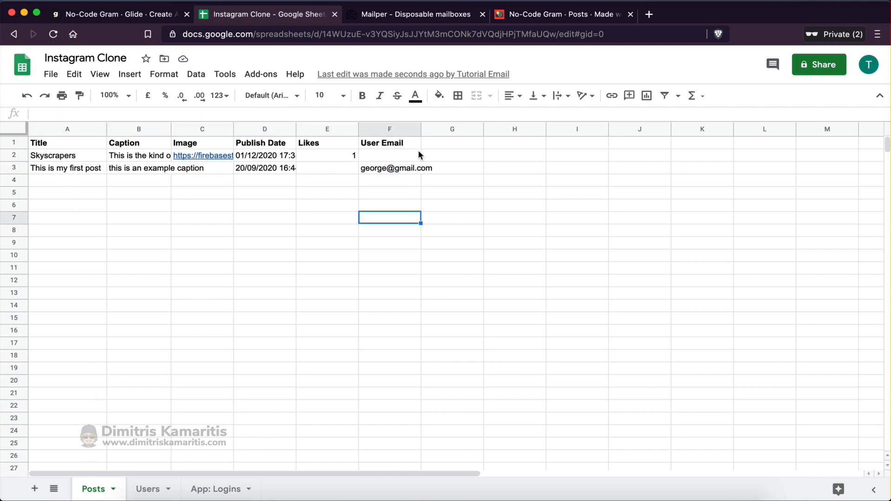
pyautogui.doubleClick(391, 168)
pyautogui.click(403, 192)
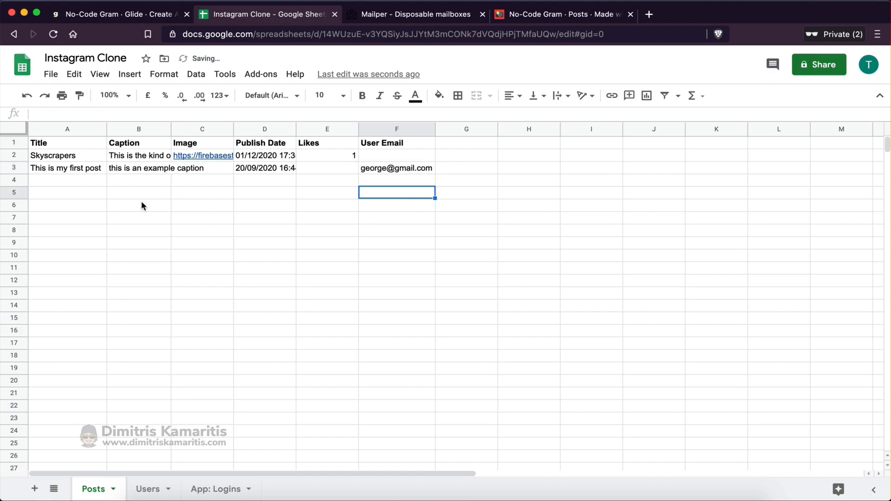
pyautogui.click(140, 203)
# Paste the Skyscrapers photo link from Public Posts into Image cell C3
pyautogui.click(210, 168)
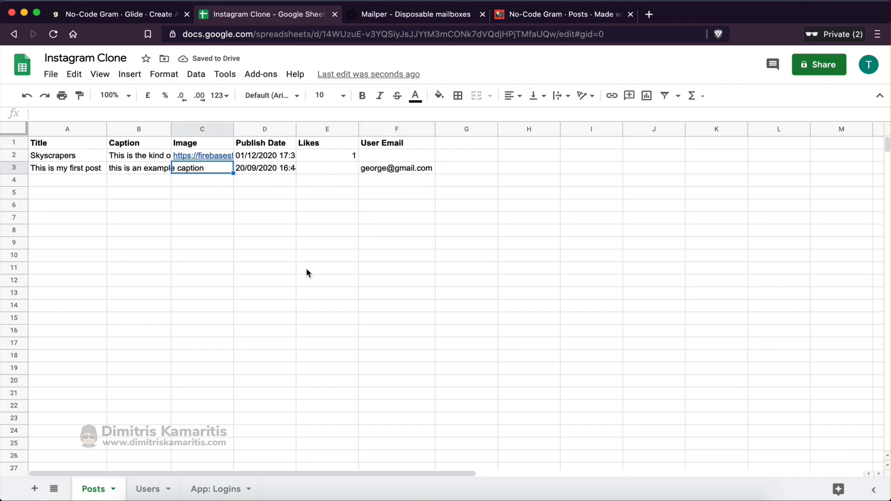
pyautogui.hotkey('ctrl', 'Right')
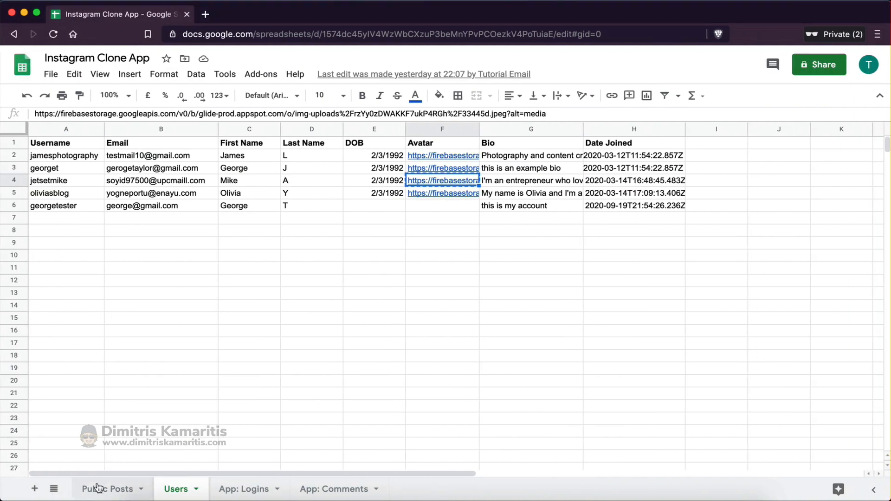
pyautogui.click(99, 488)
pyautogui.click(499, 280)
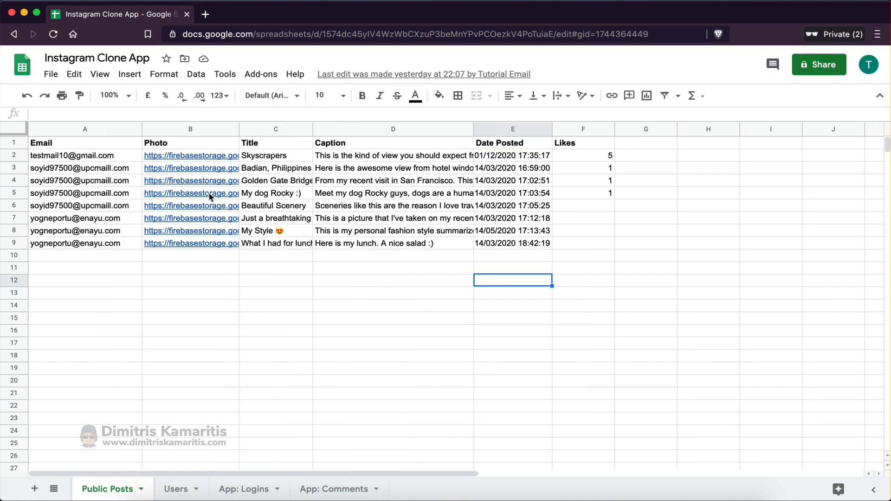
pyautogui.click(188, 156)
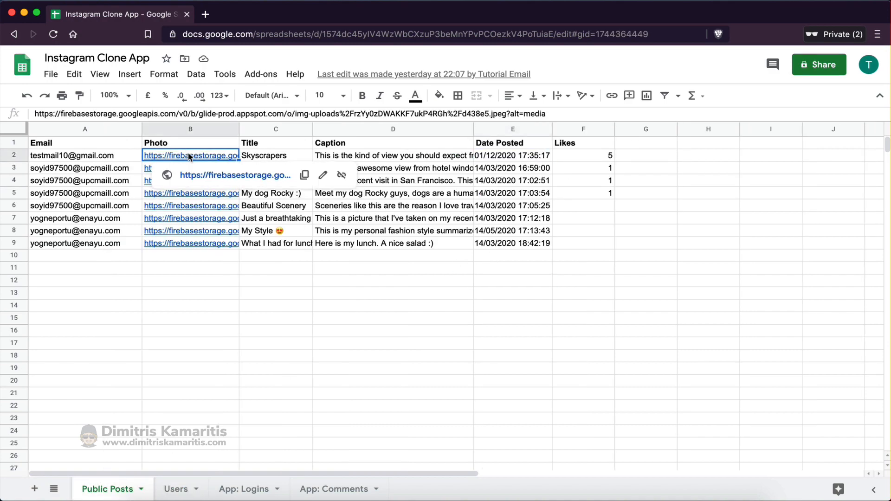
pyautogui.hotkey('ctrl', 'Left')
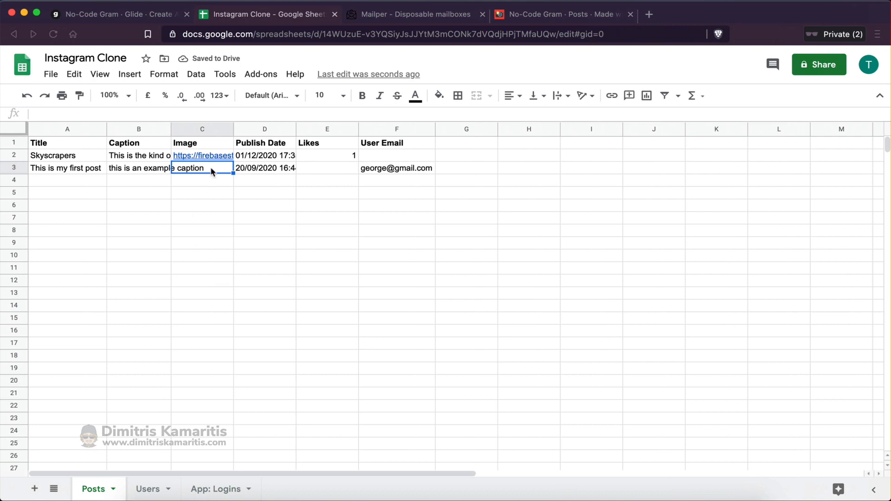
pyautogui.hotkey('ctrl', 'v')
pyautogui.click(232, 242)
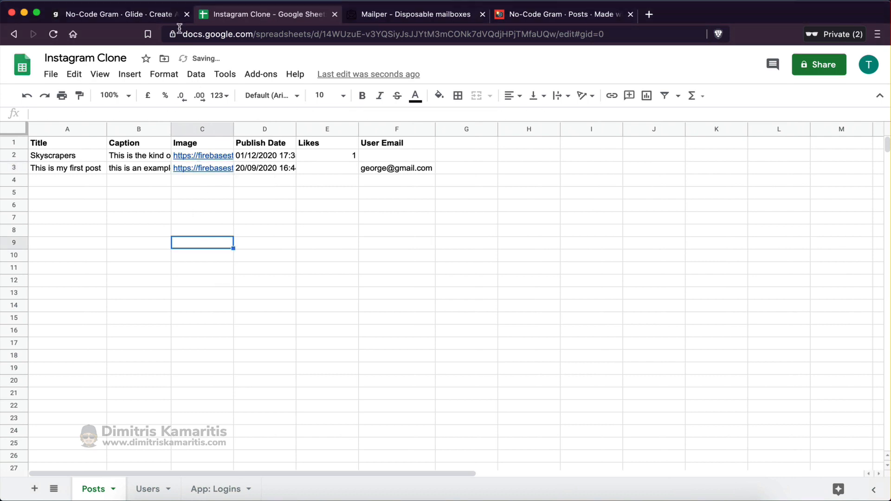
pyautogui.click(153, 14)
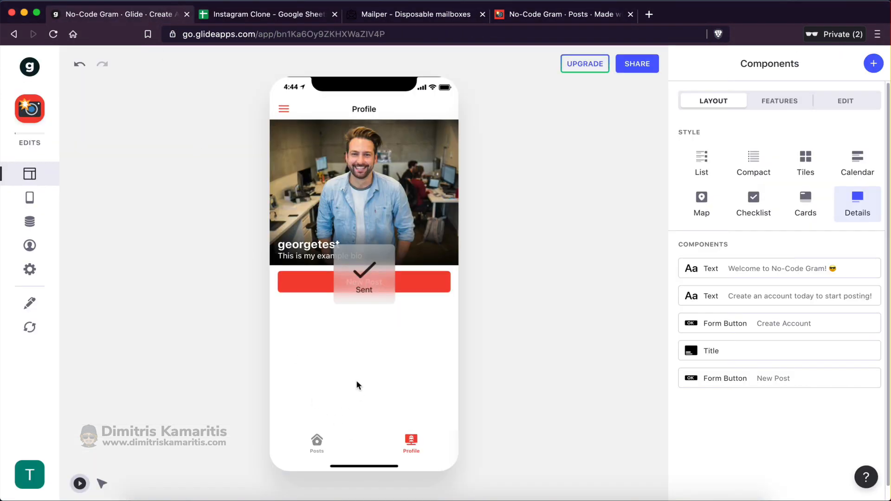
# Open the Posts screen and scroll the feed to find 'This is my first post' below Skyscrapers
pyautogui.click(314, 438)
pyautogui.scroll(-3, 407, 295)
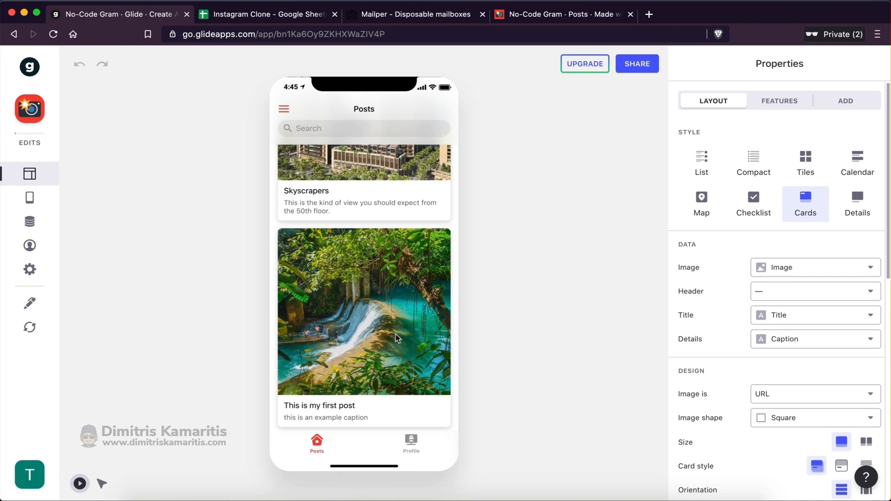
pyautogui.scroll(3, 378, 298)
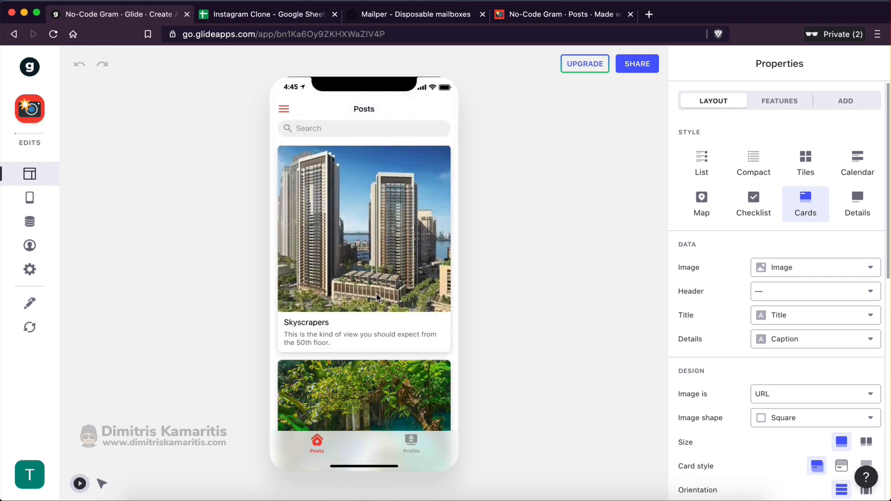
pyautogui.scroll(-3, 361, 311)
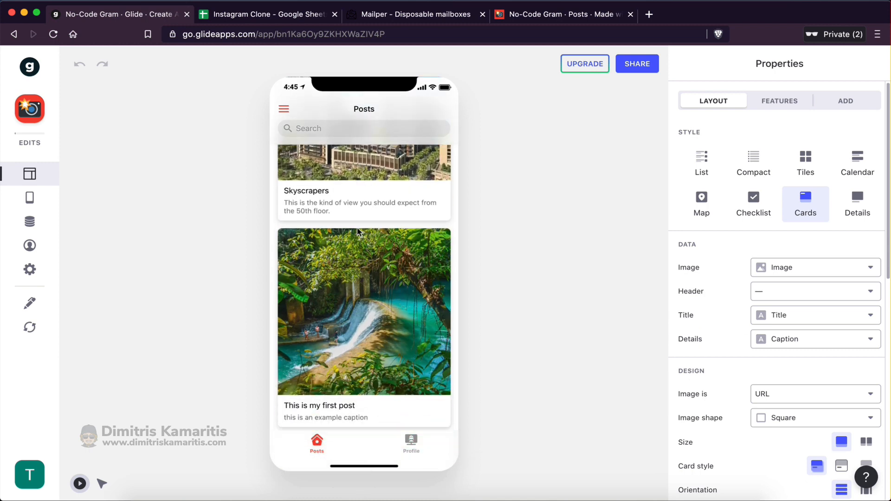
pyautogui.scroll(3, 361, 321)
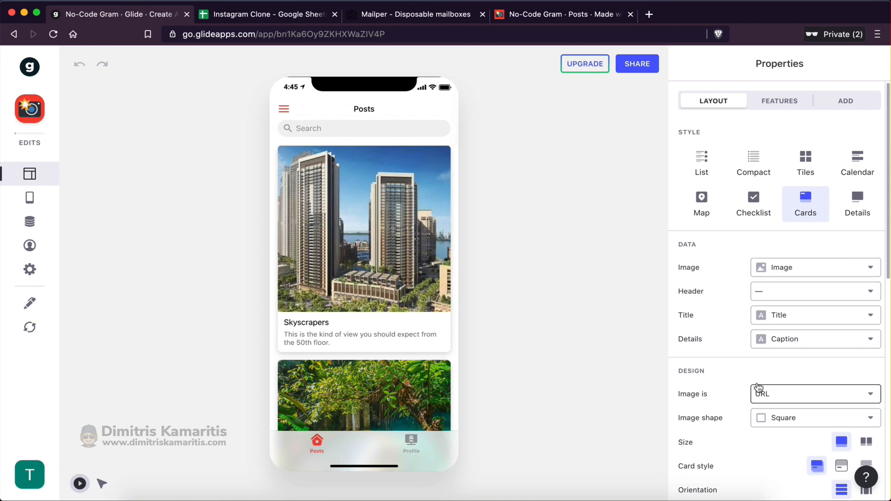
pyautogui.scroll(-2, 745, 419)
pyautogui.scroll(2, 744, 419)
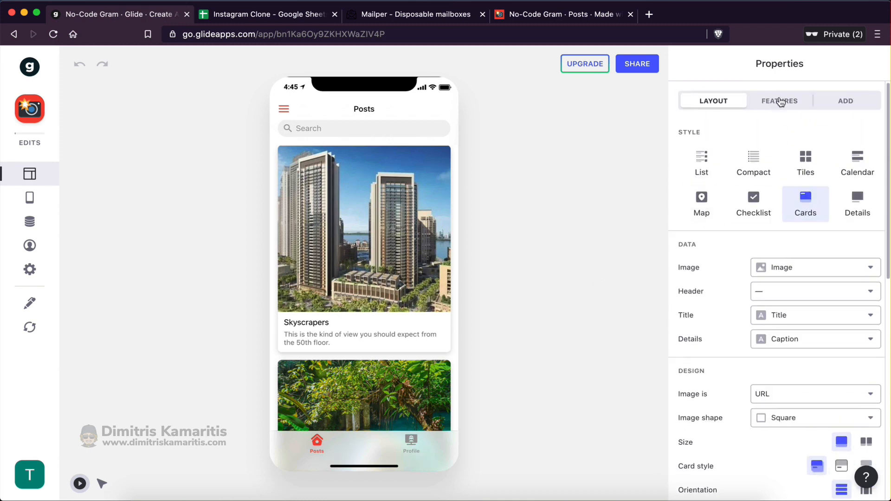
# Sort the posts by Publish Date Z→A so the newest is first, then show the Profile screen
pyautogui.click(781, 102)
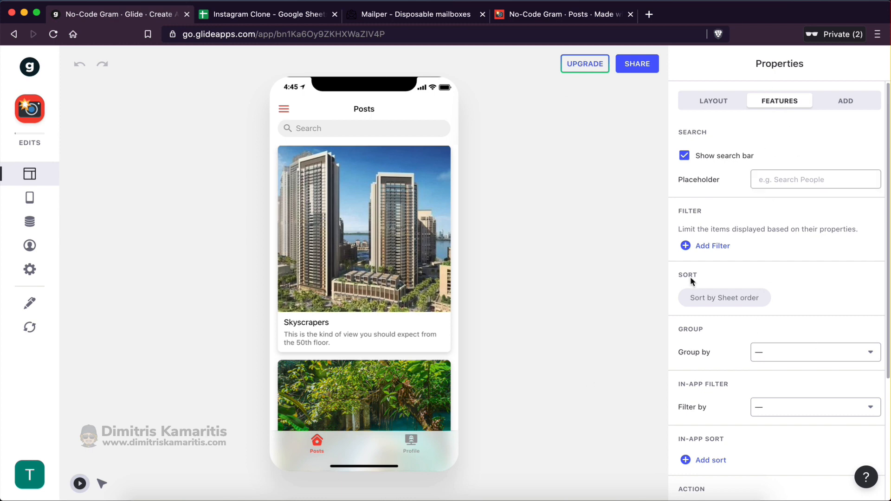
pyautogui.scroll(-1, 692, 273)
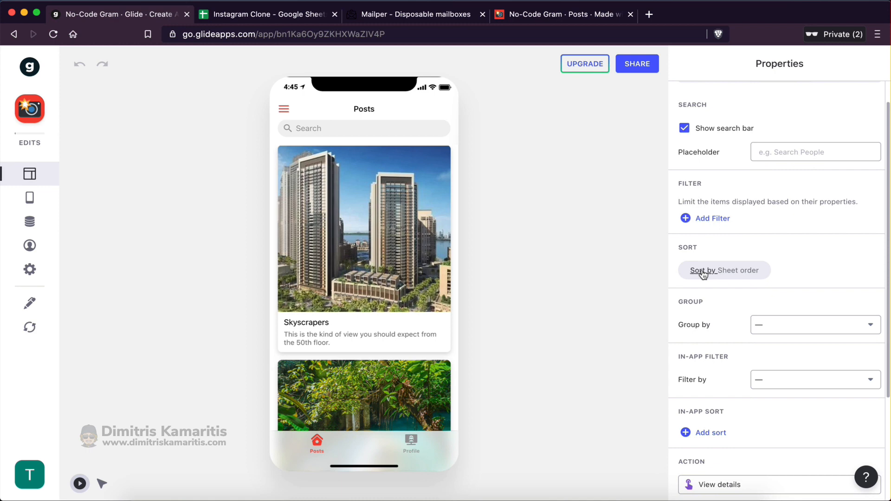
pyautogui.click(734, 280)
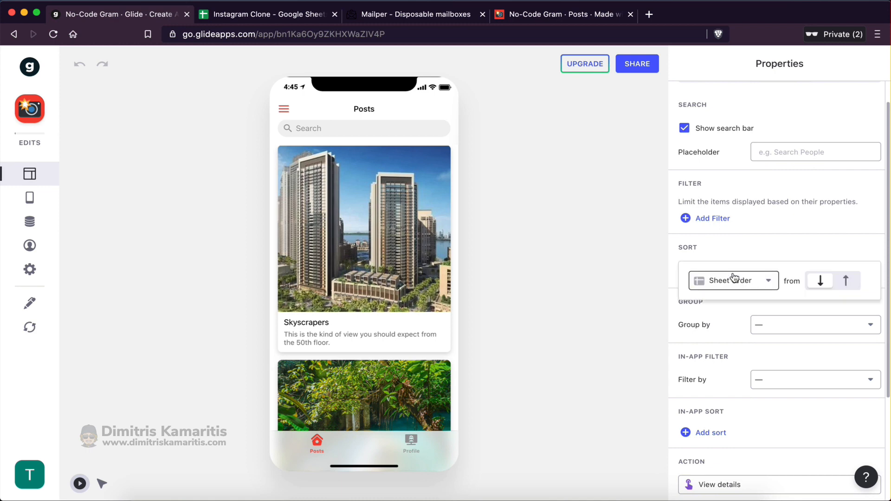
pyautogui.click(768, 284)
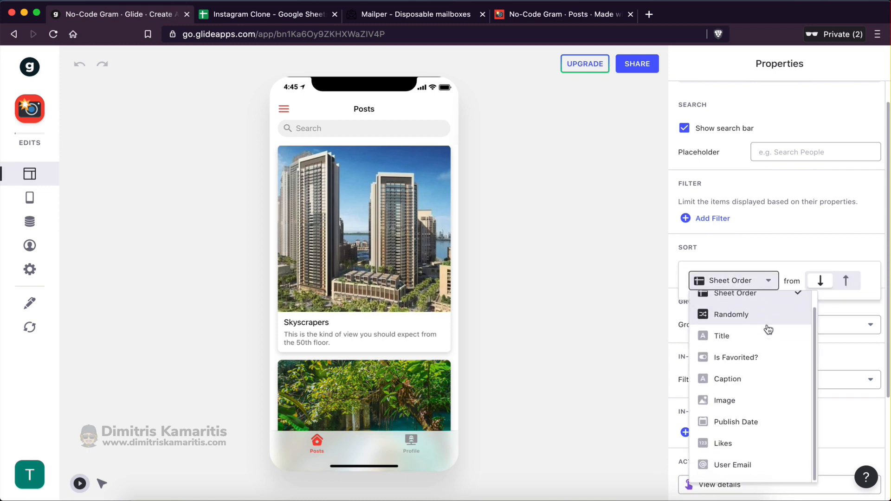
pyautogui.click(757, 422)
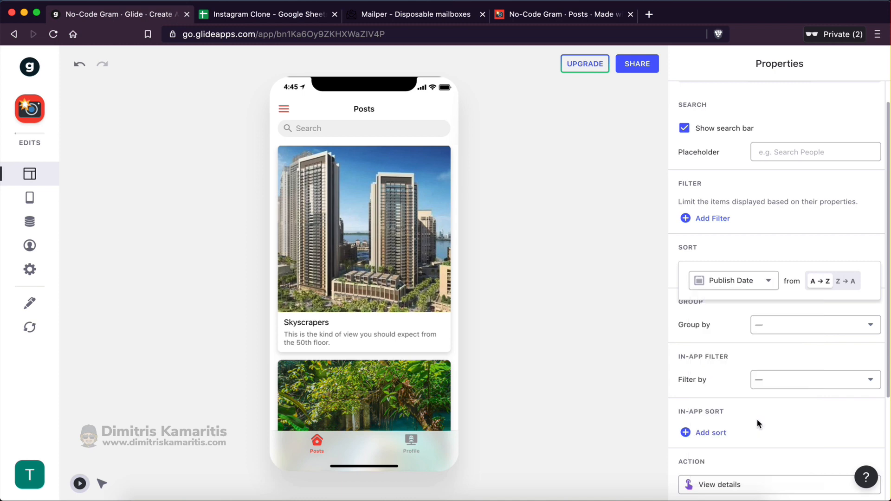
pyautogui.click(845, 282)
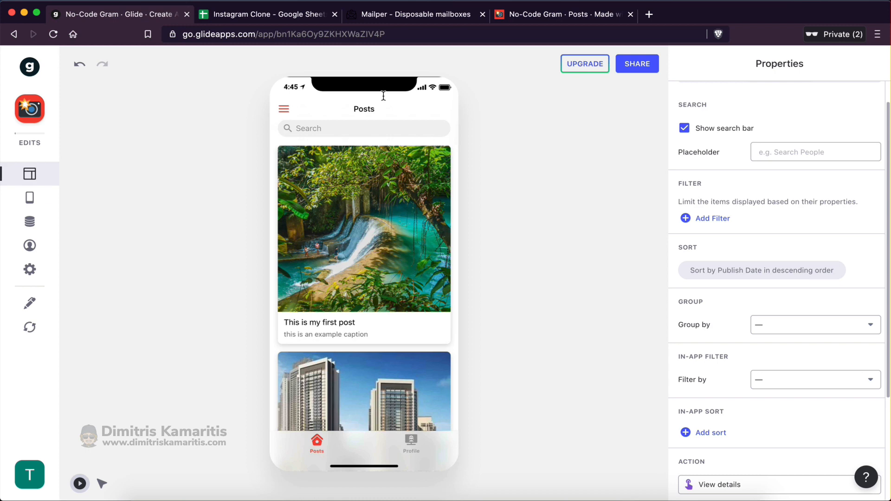
pyautogui.click(409, 441)
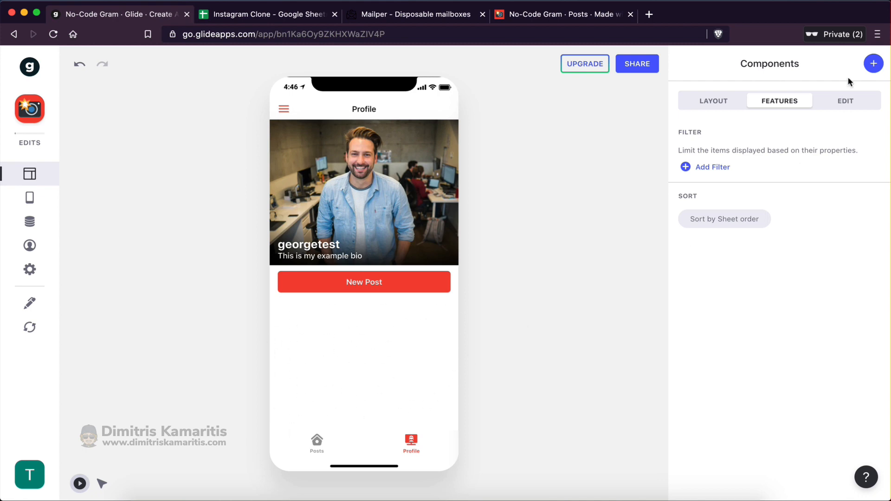
# Add an Inline List of posts to the Profile screen and give it the Tiles style
pyautogui.click(718, 102)
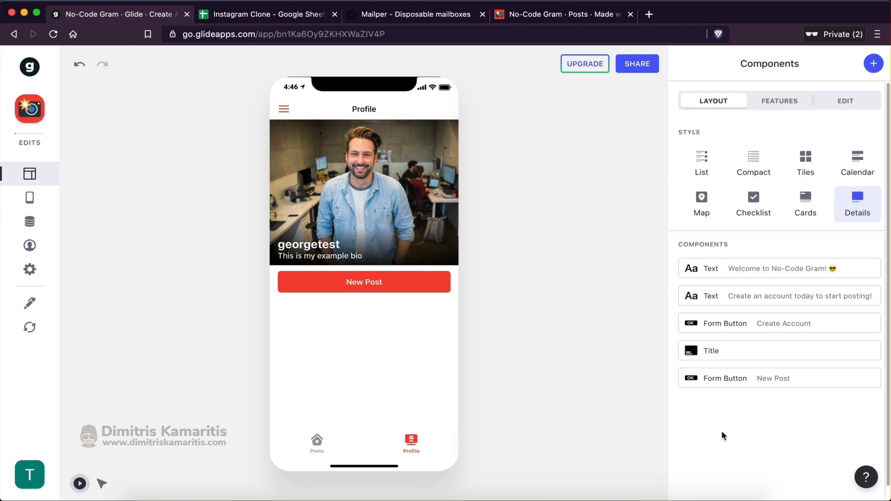
pyautogui.click(873, 63)
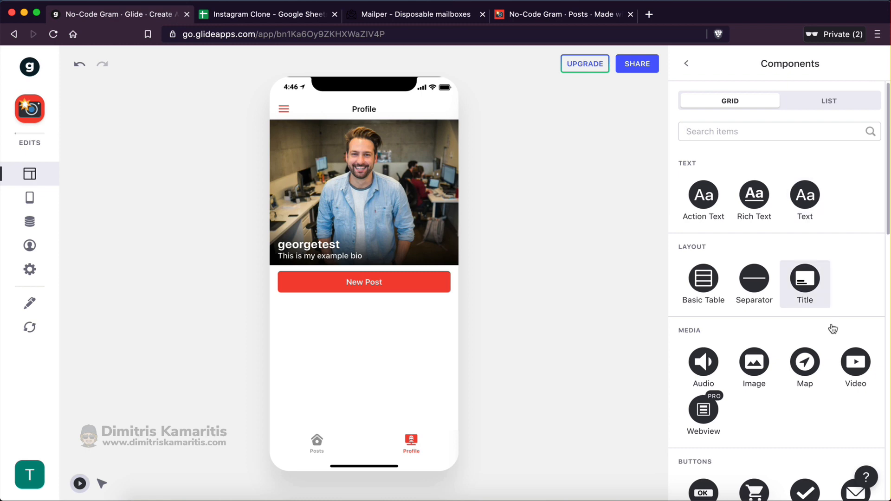
pyautogui.scroll(-1, 835, 362)
pyautogui.scroll(-8, 840, 402)
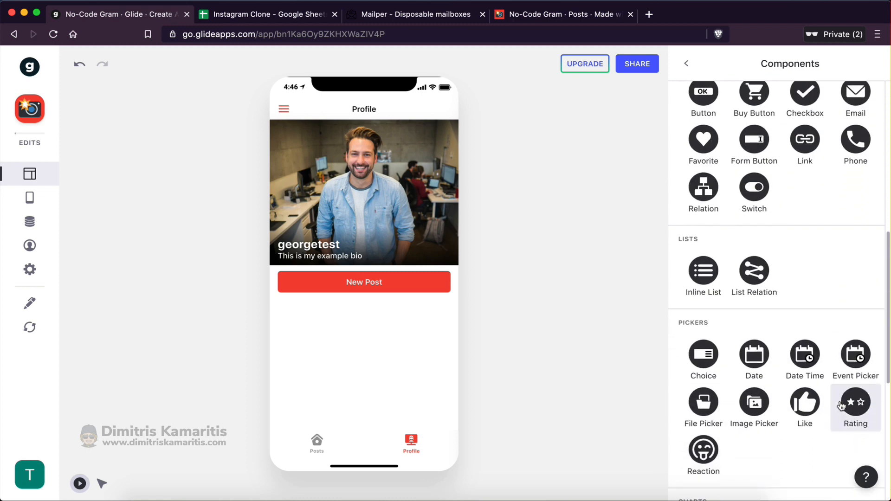
pyautogui.click(701, 271)
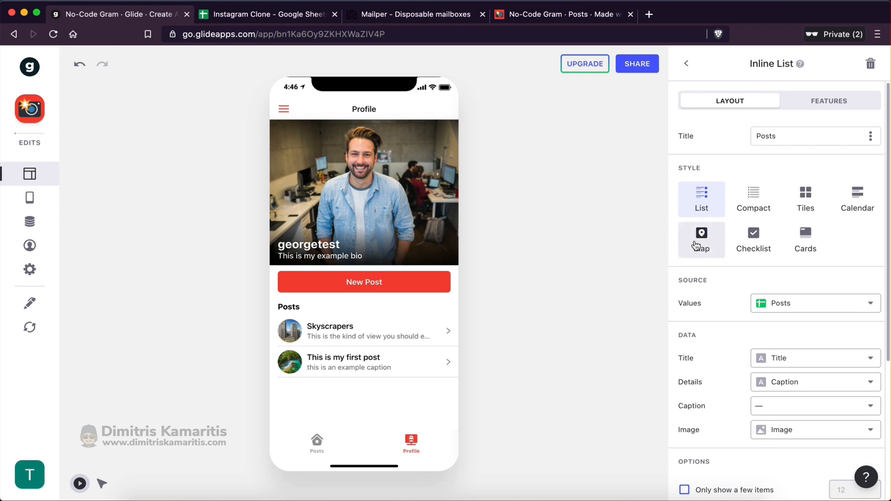
pyautogui.click(801, 195)
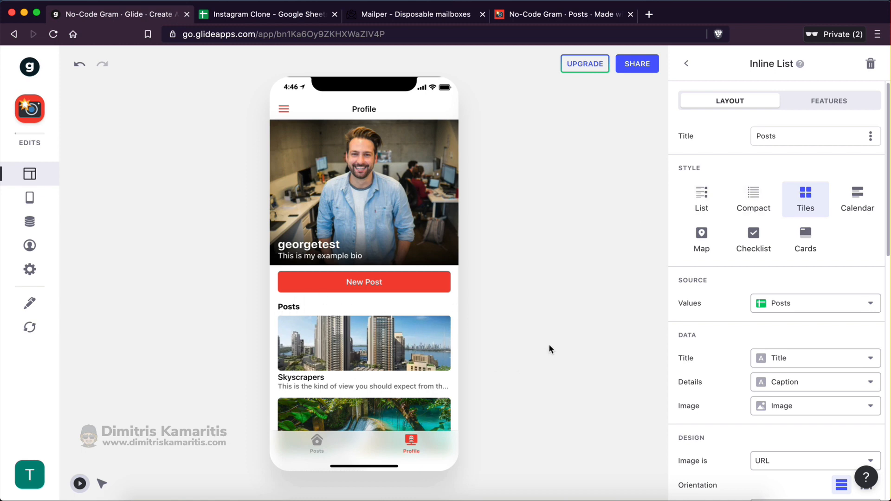
# Set the post tiles' Title and Details to none so no text appears
pyautogui.scroll(-3, 816, 197)
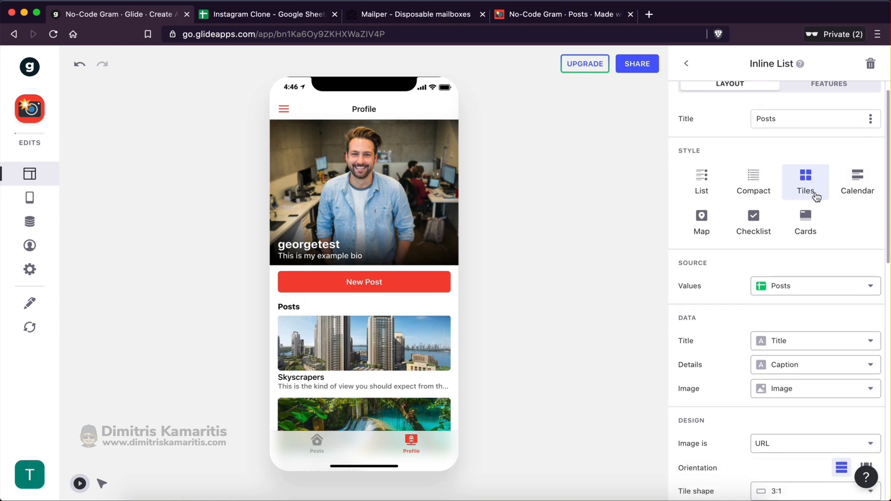
pyautogui.scroll(-4, 692, 365)
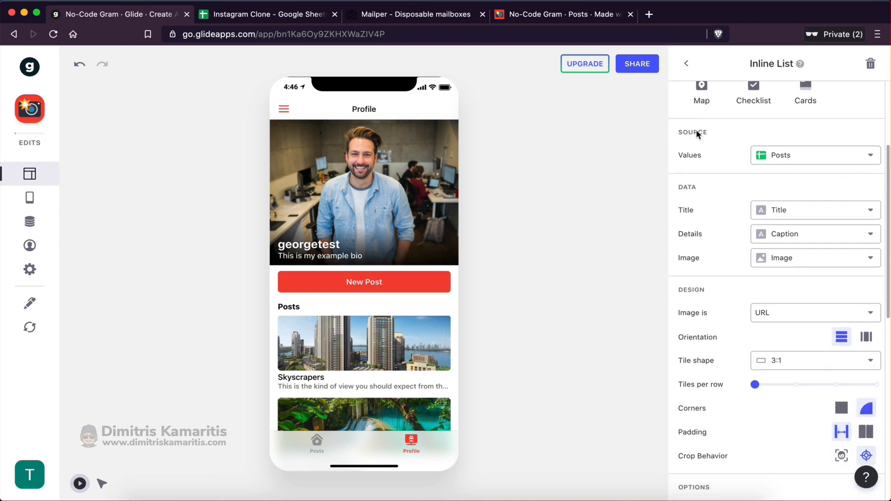
pyautogui.scroll(-2, 407, 342)
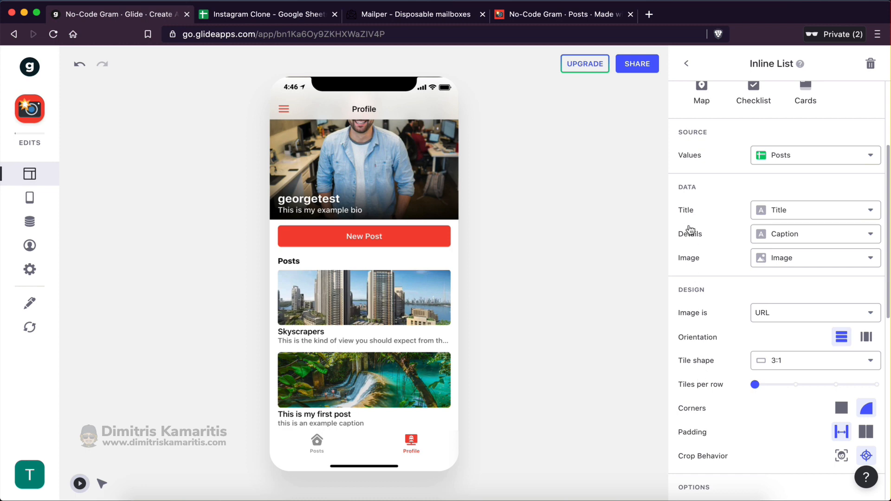
pyautogui.scroll(1, 690, 227)
pyautogui.click(779, 225)
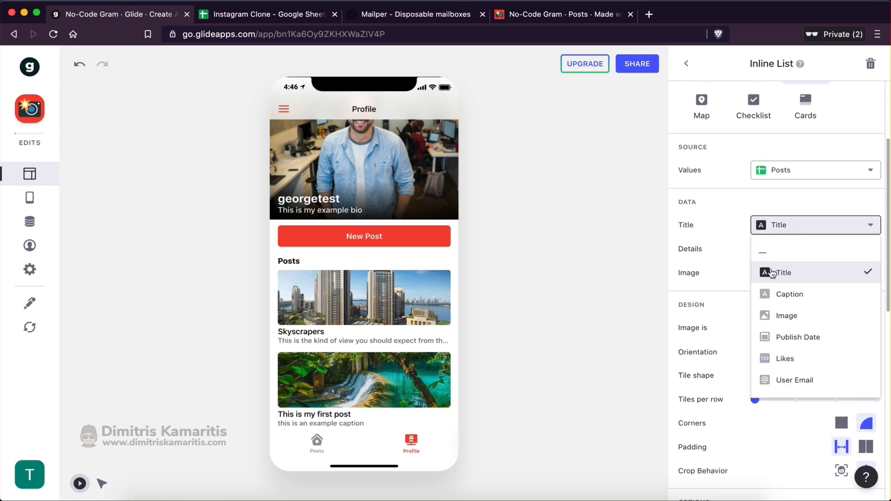
pyautogui.click(774, 254)
pyautogui.click(773, 254)
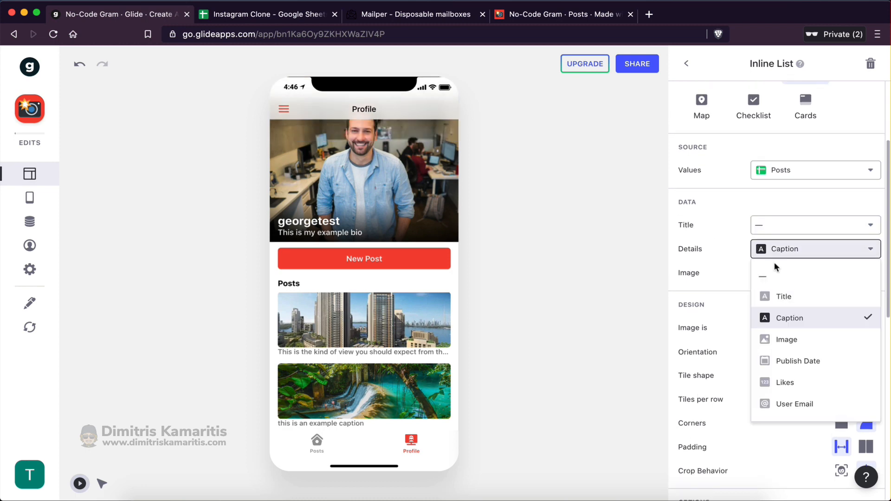
pyautogui.click(774, 274)
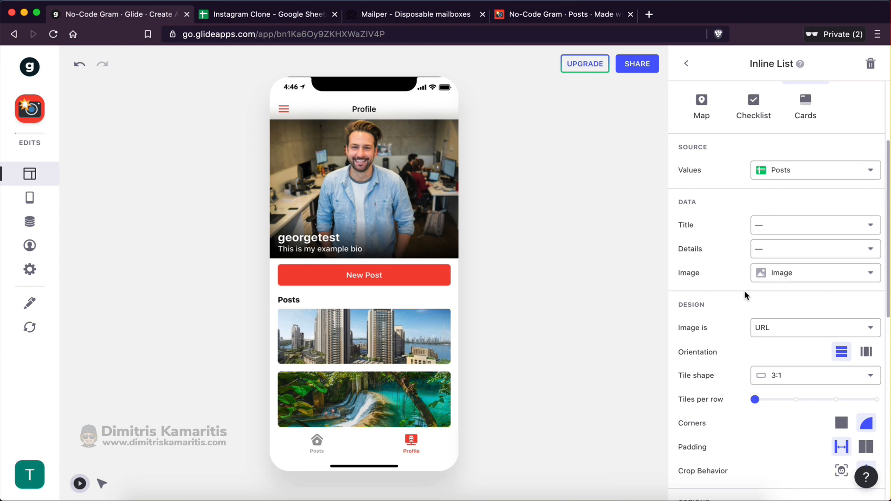
# Show the tiles two per row with a Square shape, then view the Instagram Clone spreadsheet
pyautogui.scroll(-1, 731, 361)
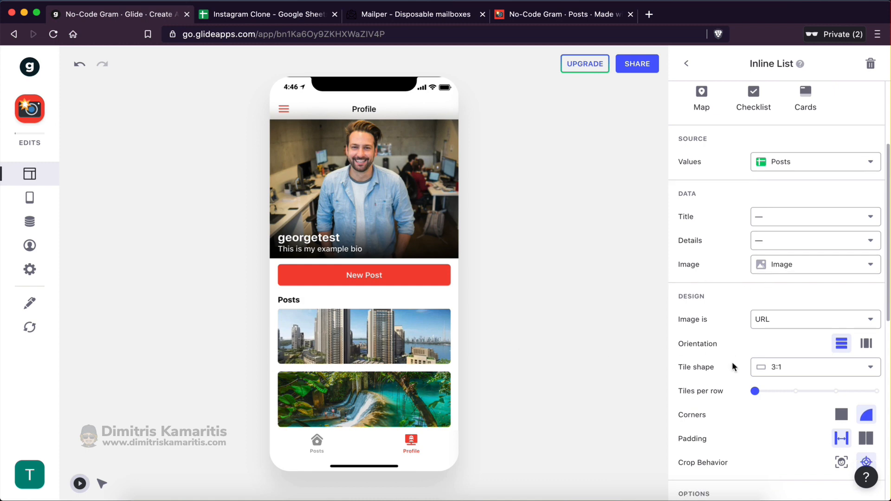
pyautogui.scroll(-2, 732, 367)
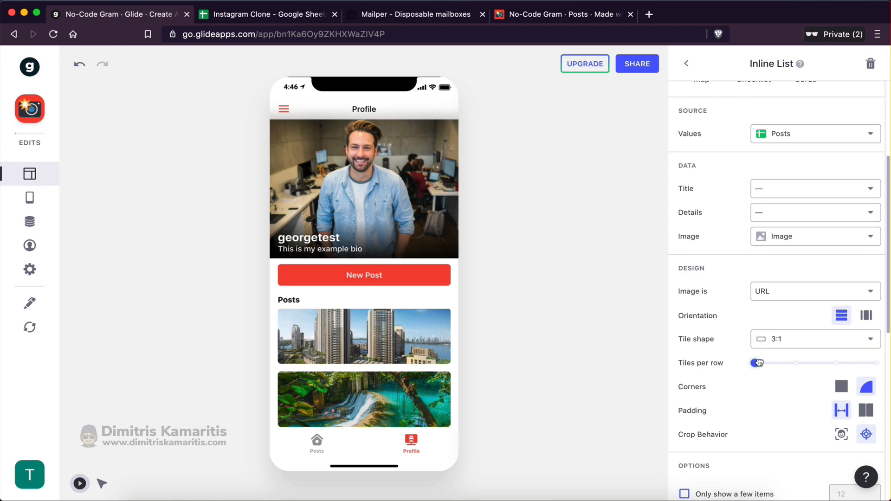
pyautogui.moveTo(758, 363); pyautogui.dragTo(796, 363)
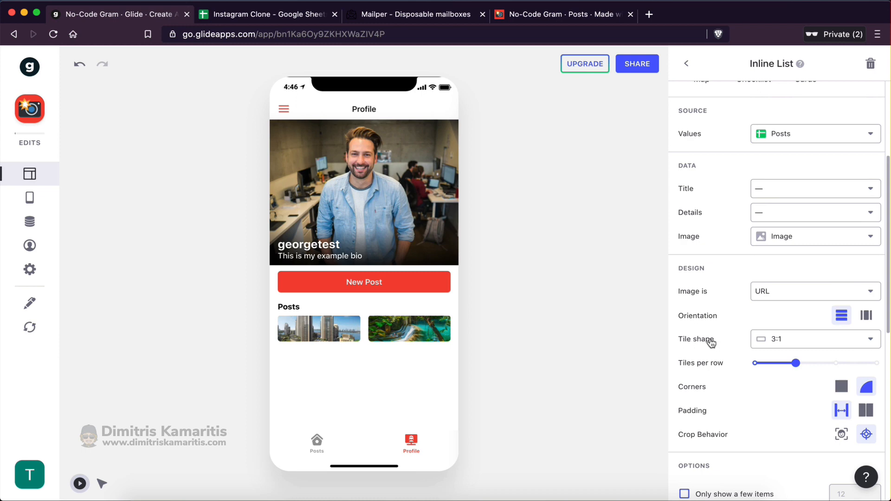
pyautogui.click(783, 344)
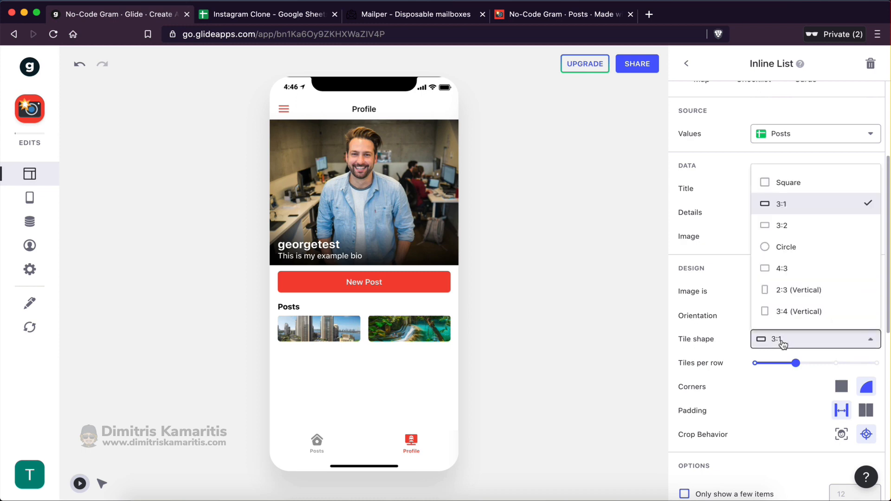
pyautogui.click(777, 183)
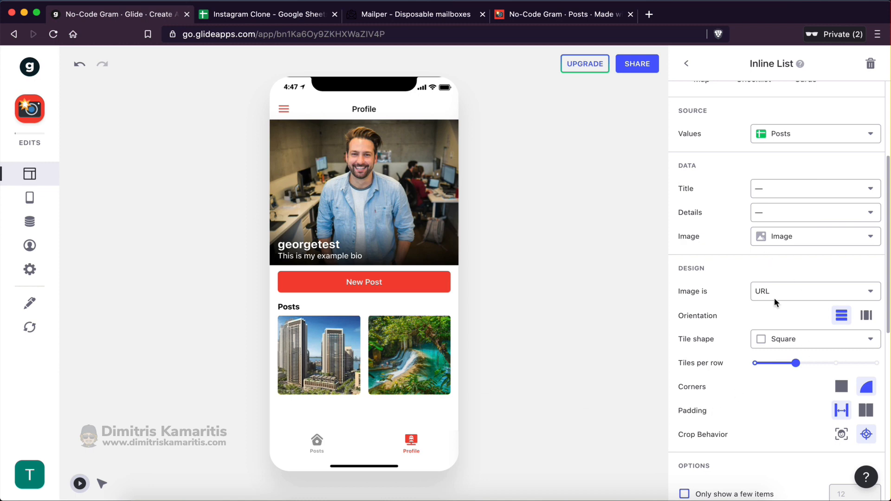
pyautogui.moveTo(795, 361); pyautogui.dragTo(837, 364)
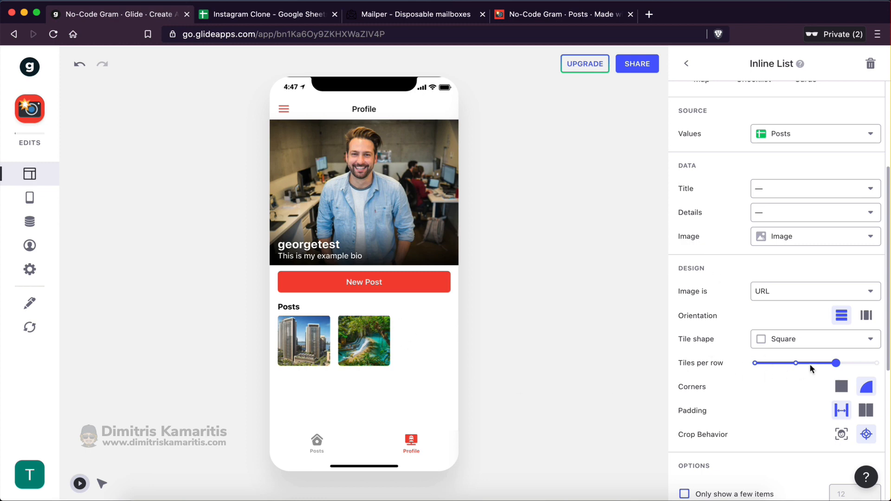
pyautogui.moveTo(834, 364); pyautogui.dragTo(795, 363)
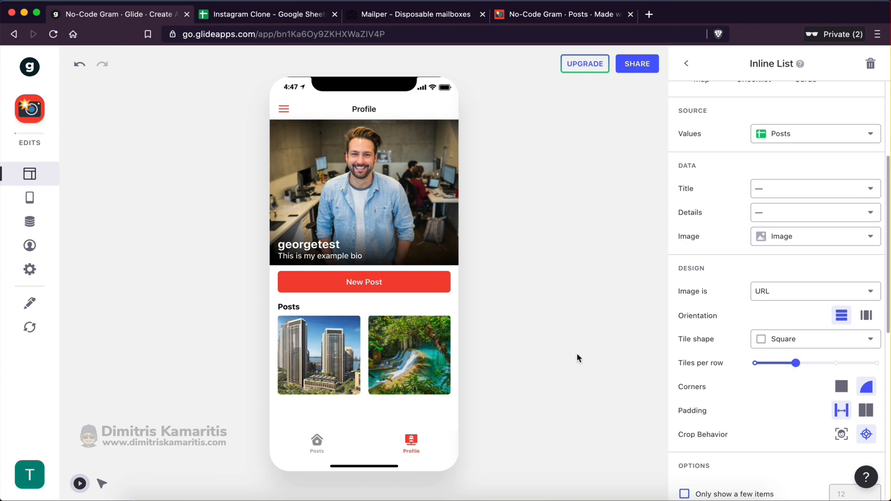
pyautogui.scroll(-3, 698, 380)
pyautogui.scroll(1, 699, 375)
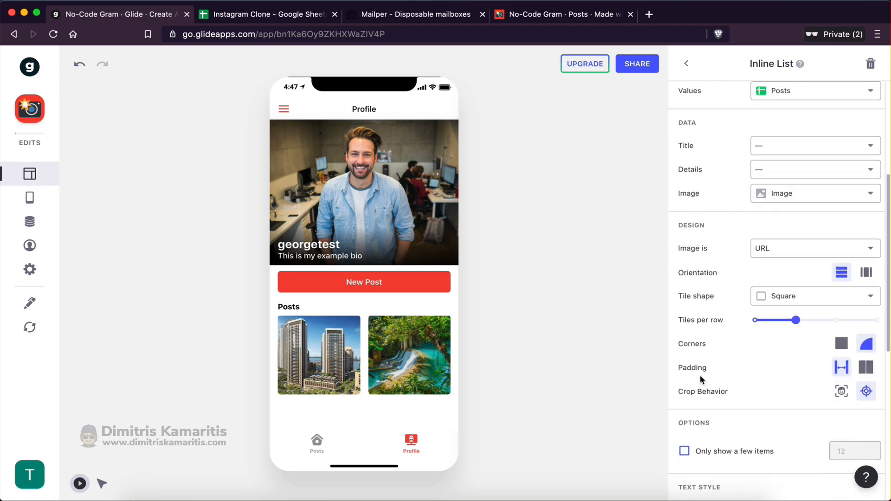
pyautogui.scroll(-4, 700, 375)
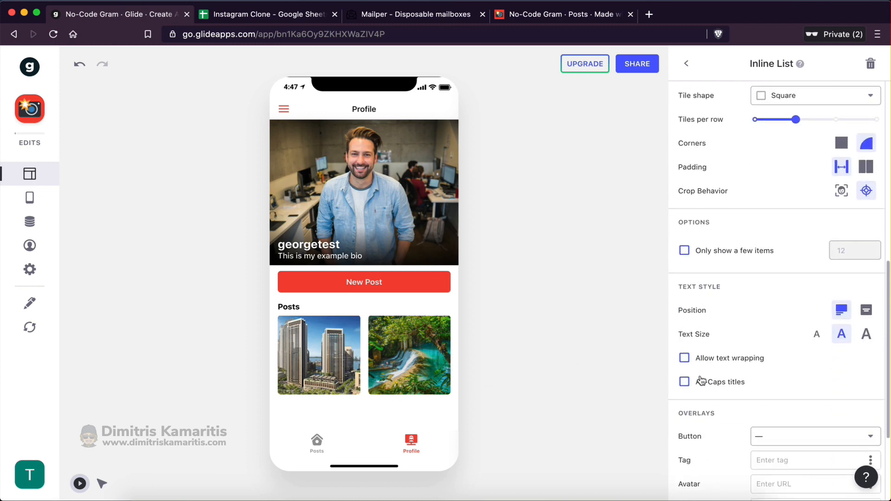
pyautogui.scroll(-3, 701, 381)
pyautogui.scroll(8, 700, 378)
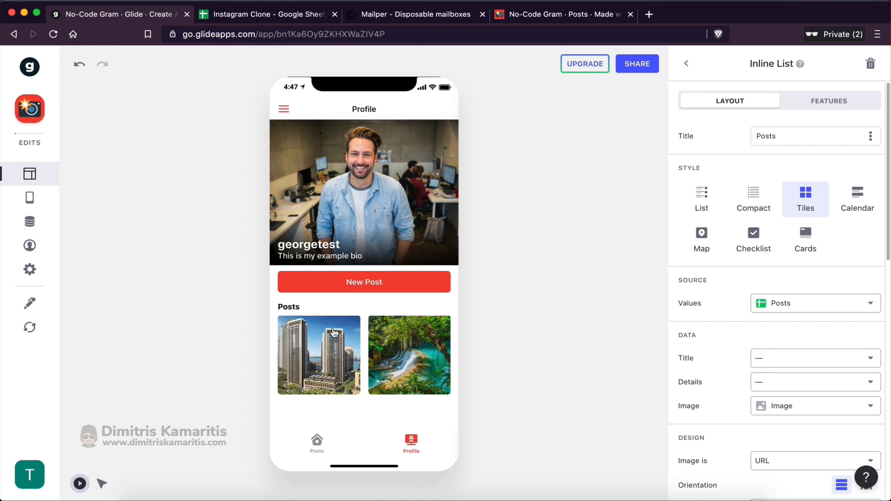
pyautogui.click(211, 14)
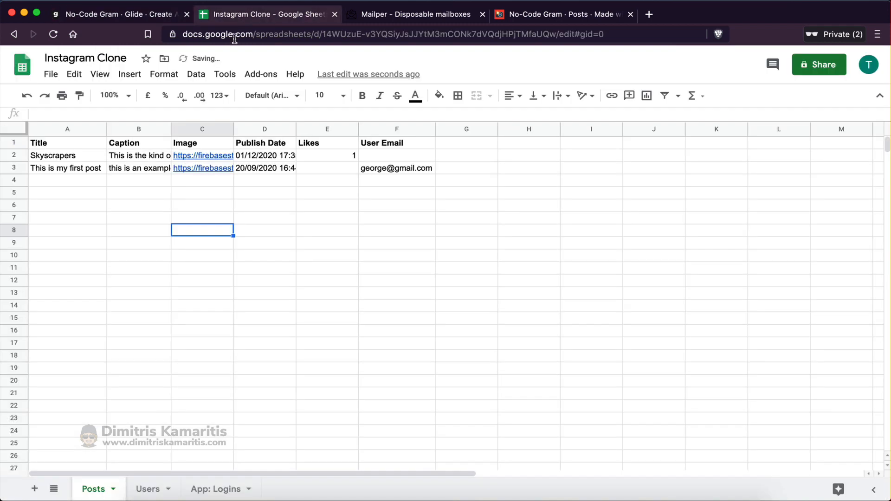
# Inspect the second post's row A3:F3 and its User Email, then return to Glide
pyautogui.click(350, 220)
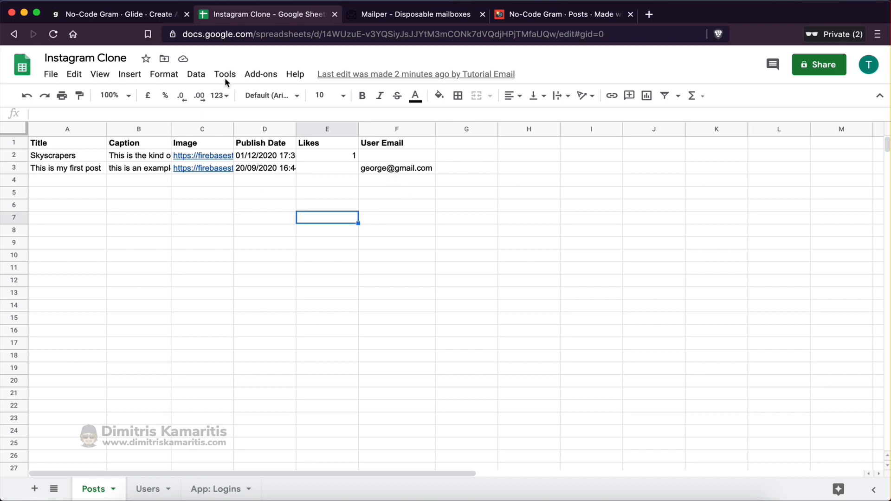
pyautogui.click(126, 15)
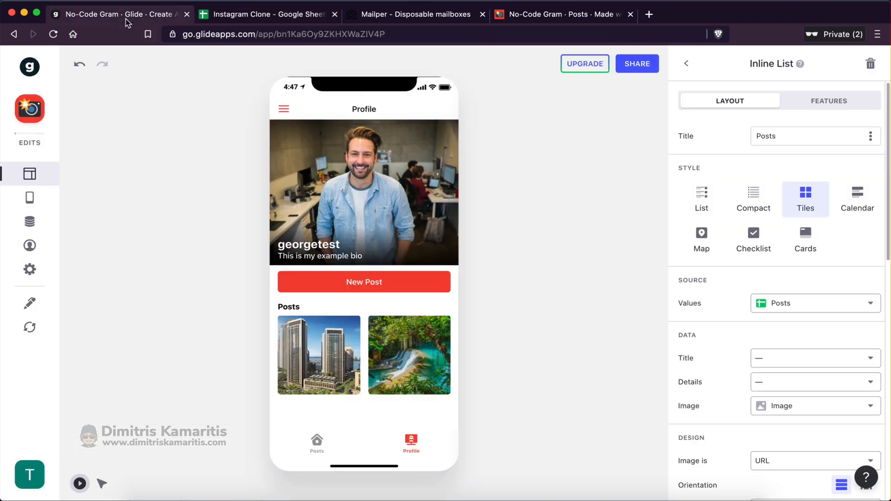
pyautogui.click(266, 14)
pyautogui.click(394, 171)
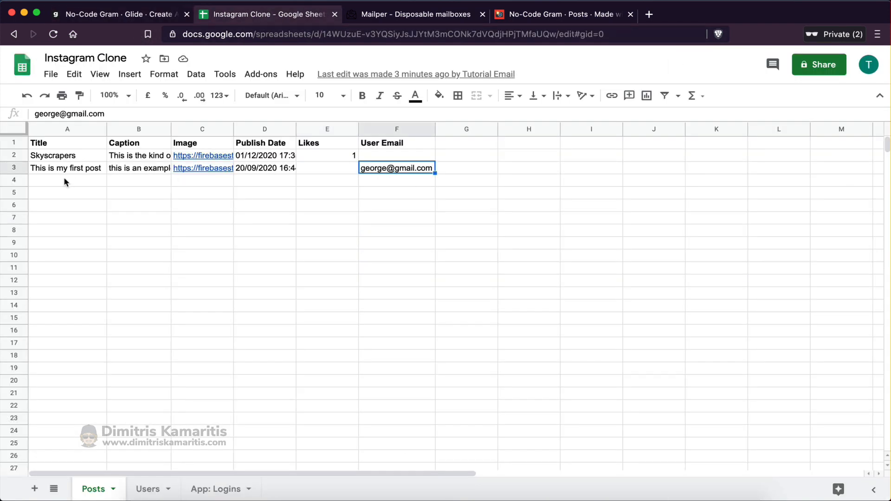
pyautogui.moveTo(63, 169); pyautogui.dragTo(397, 168)
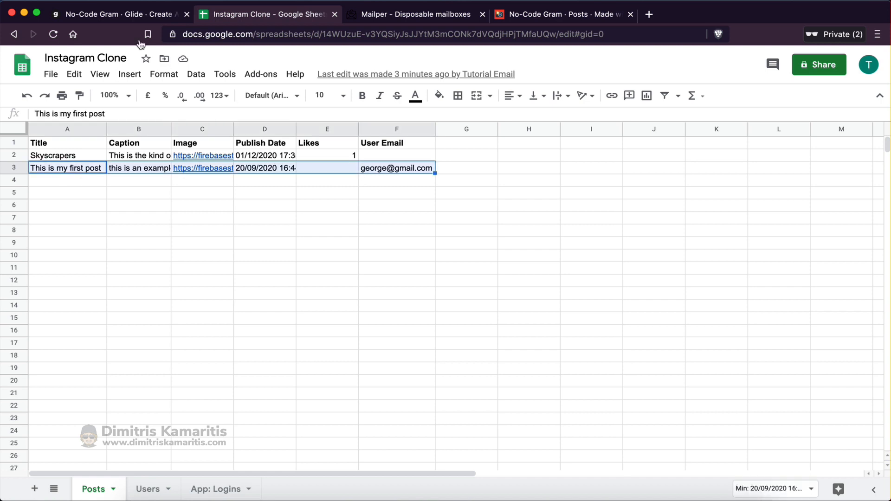
pyautogui.click(116, 19)
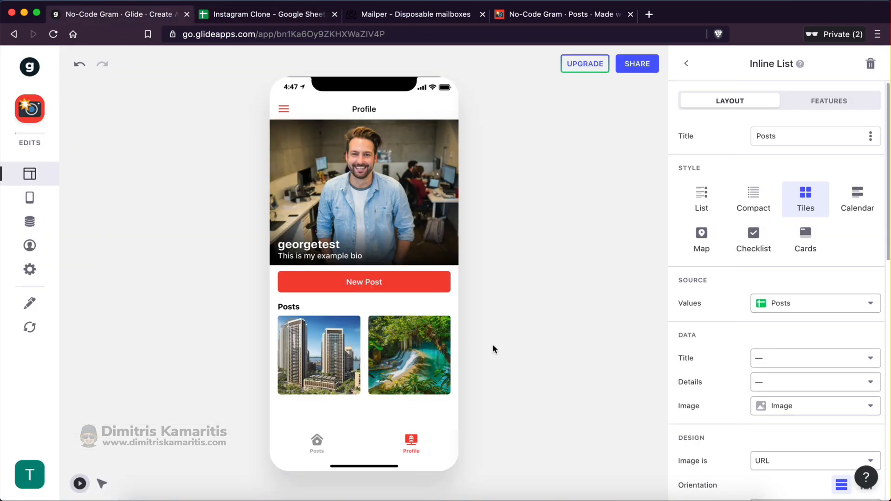
# Reopen the Posts inline list and add a filter on its User Email column
pyautogui.click(821, 106)
pyautogui.click(750, 101)
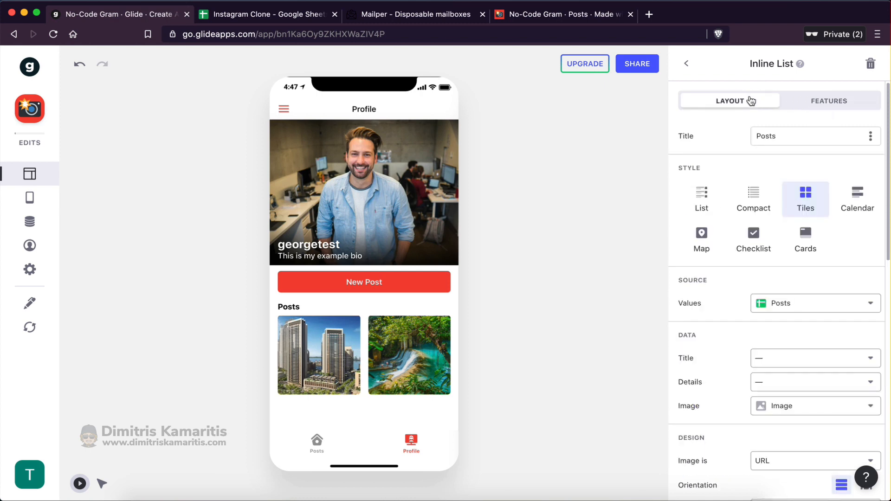
pyautogui.moveTo(748, 64)
pyautogui.mouseDown()
pyautogui.moveTo(791, 64)
pyautogui.moveTo(750, 64)
pyautogui.moveTo(764, 64)
pyautogui.mouseUp()
pyautogui.click(684, 65)
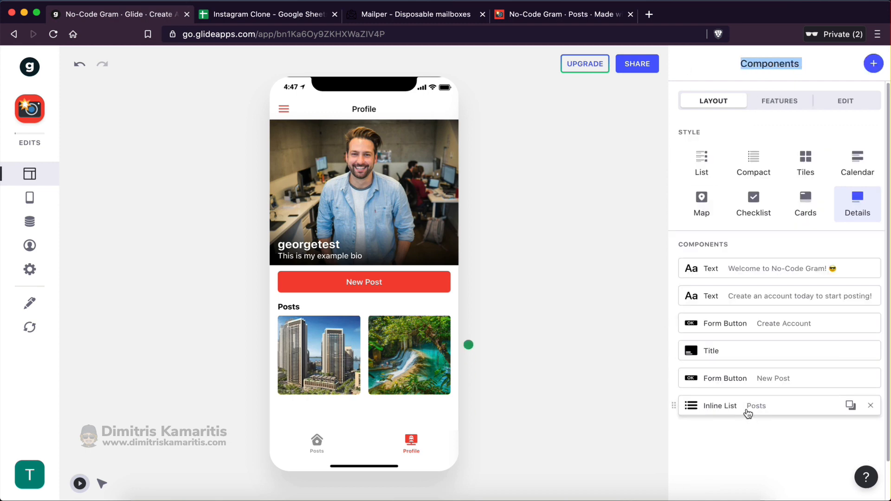
pyautogui.click(746, 407)
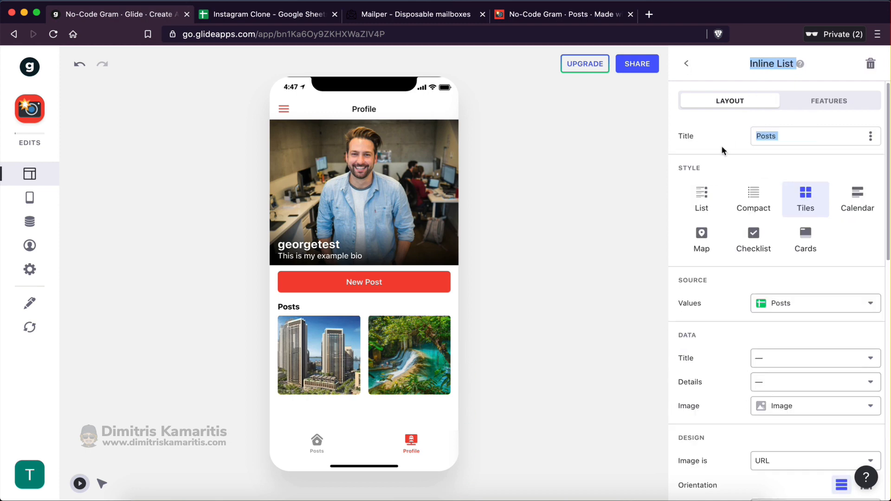
pyautogui.click(825, 104)
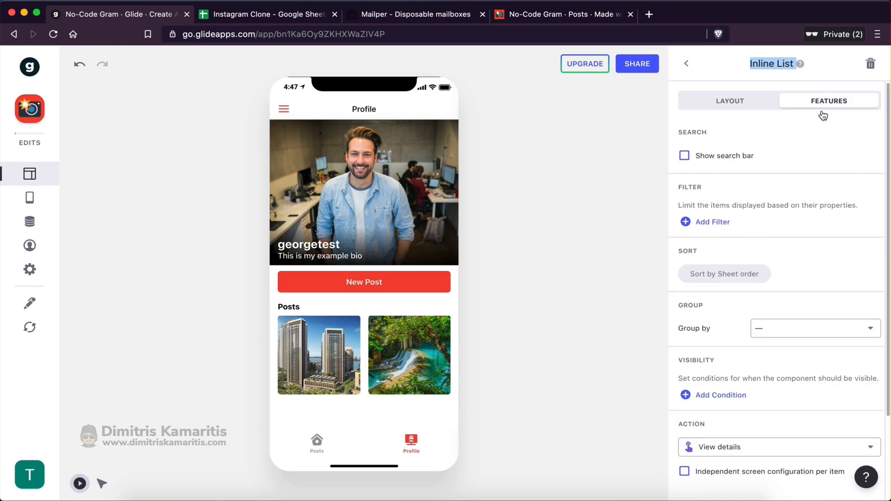
pyautogui.click(711, 224)
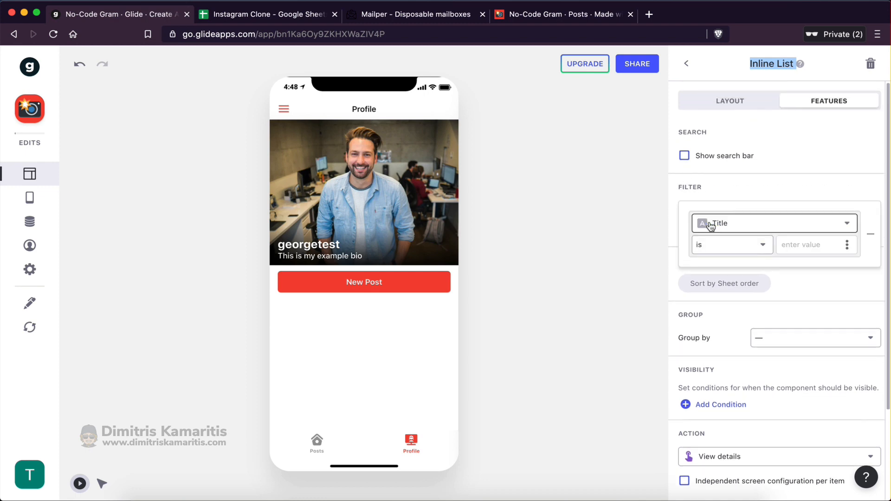
pyautogui.click(741, 230)
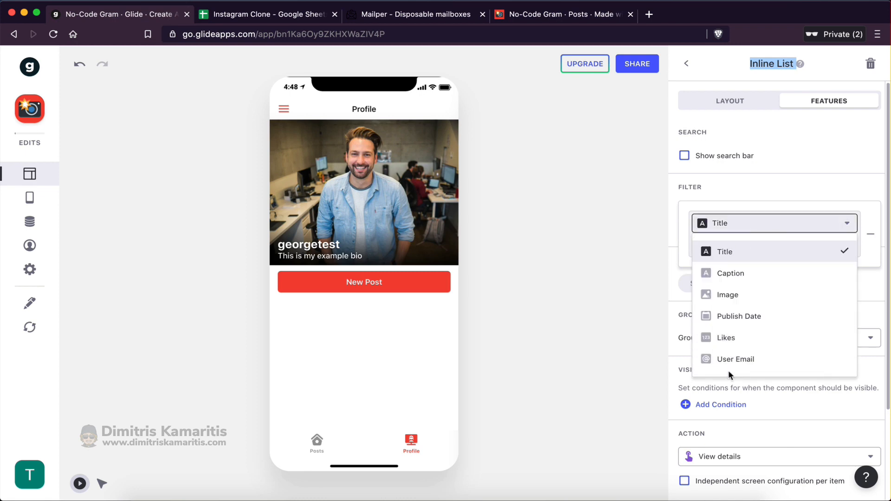
pyautogui.click(755, 362)
# Select the User Email column F in the Posts sheet, then go back to Glide
pyautogui.click(258, 16)
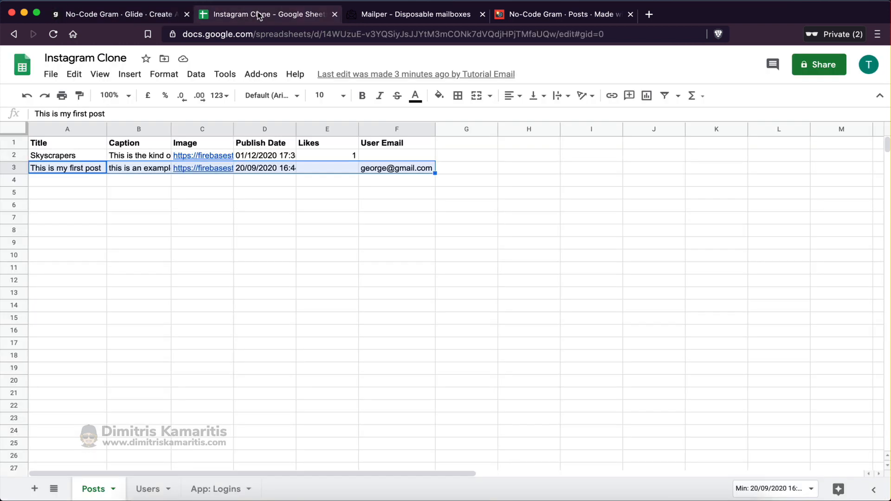
pyautogui.click(231, 305)
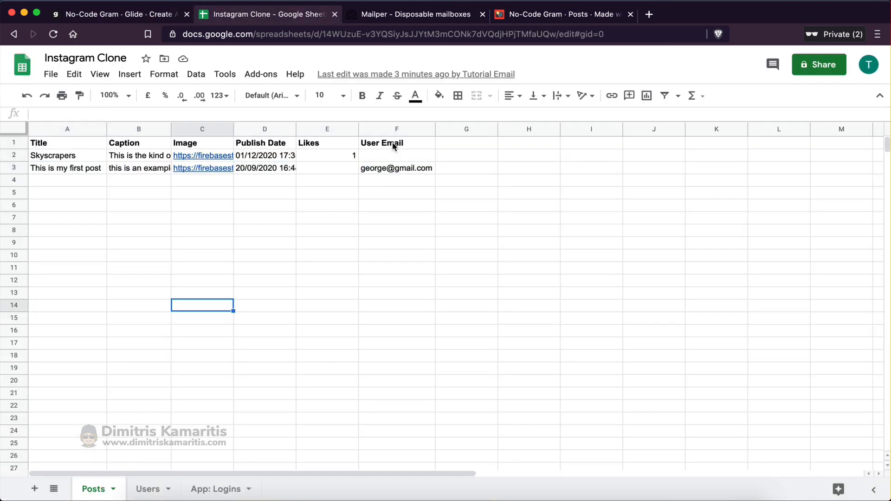
pyautogui.moveTo(394, 147); pyautogui.dragTo(383, 381)
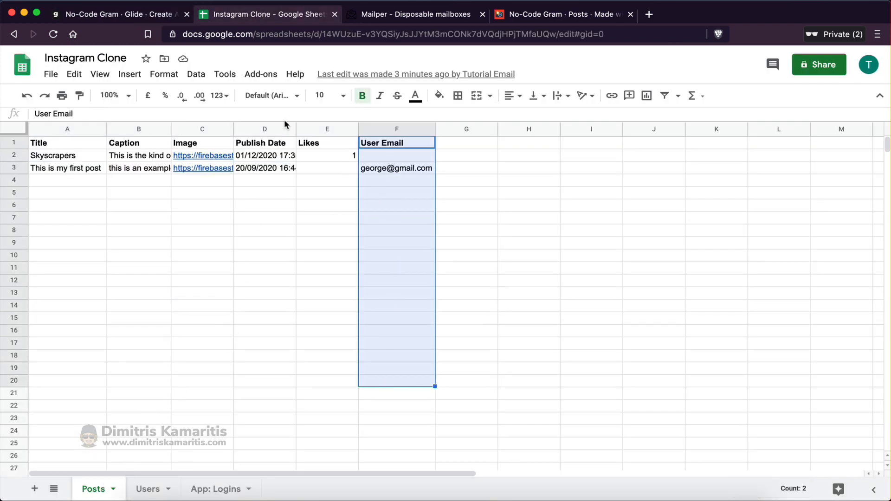
pyautogui.click(137, 18)
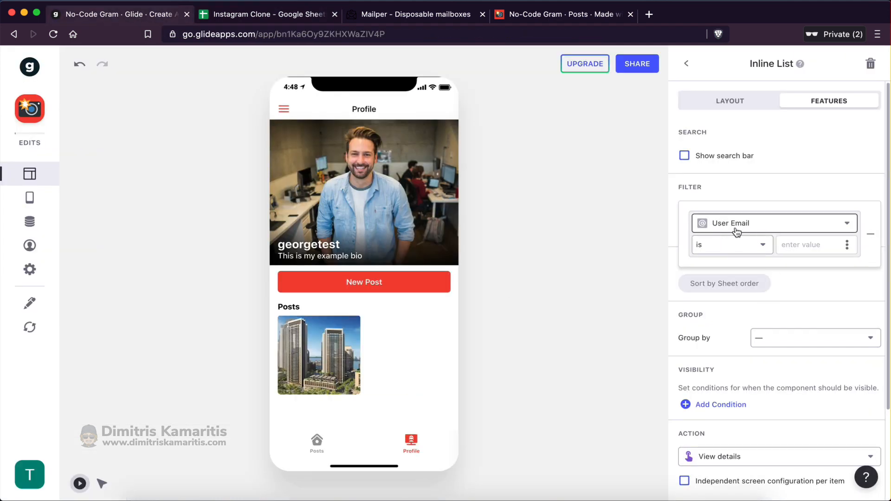
# Make the filter require User Email is the signed-in User's Email
pyautogui.click(743, 246)
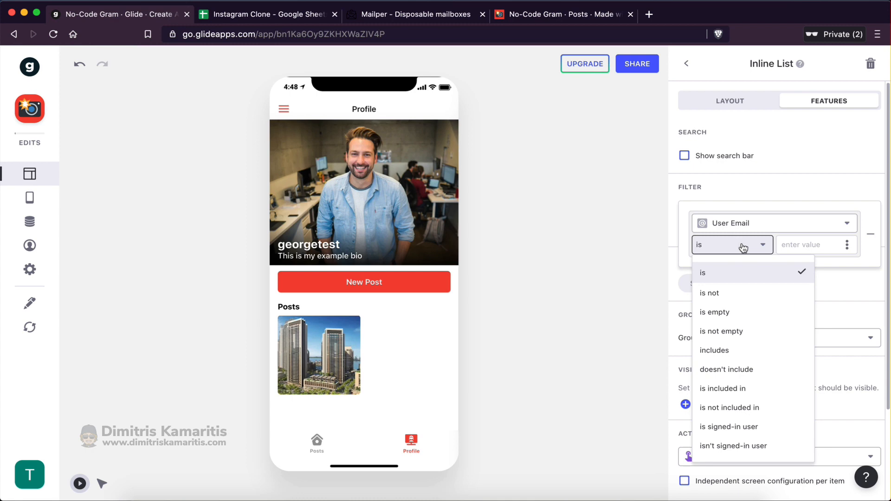
pyautogui.click(847, 245)
pyautogui.moveTo(781, 451)
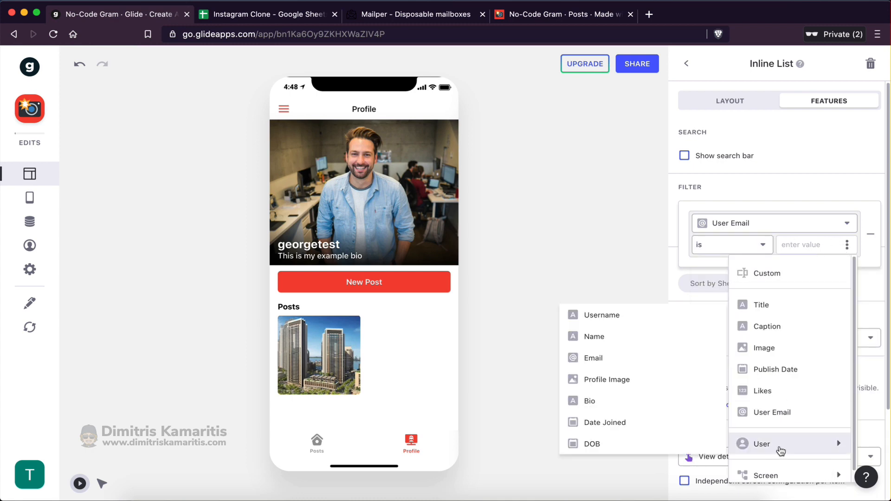
pyautogui.click(595, 357)
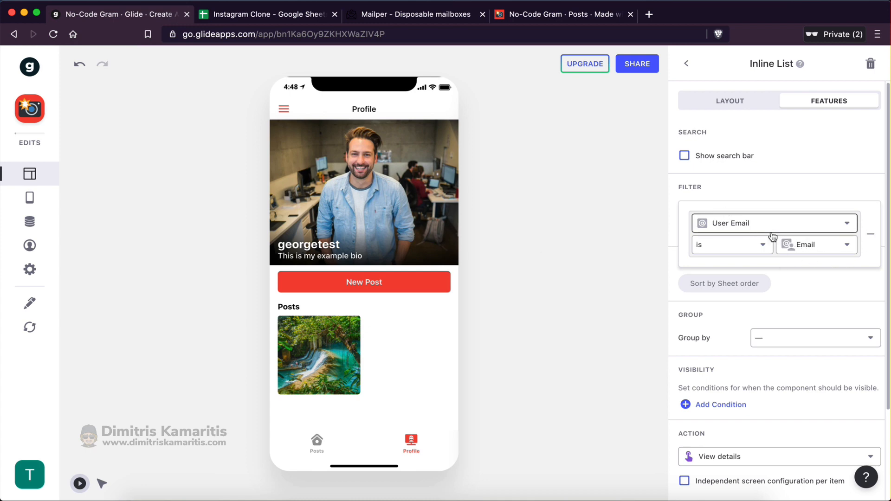
# Turn Show search bar on and back off, then return to the component list
pyautogui.click(815, 165)
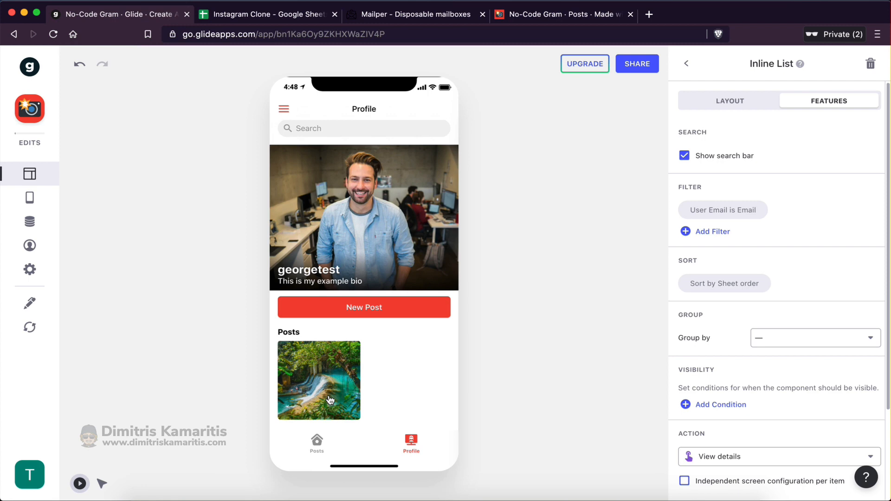
pyautogui.click(685, 157)
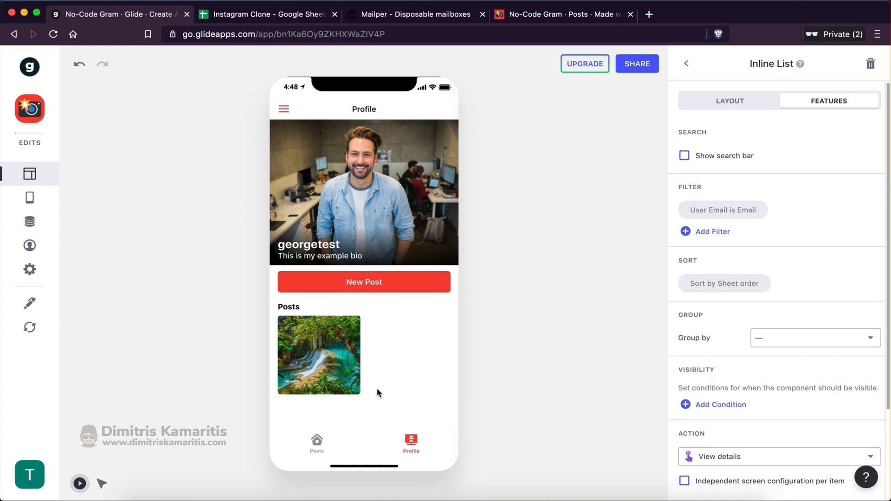
pyautogui.click(686, 64)
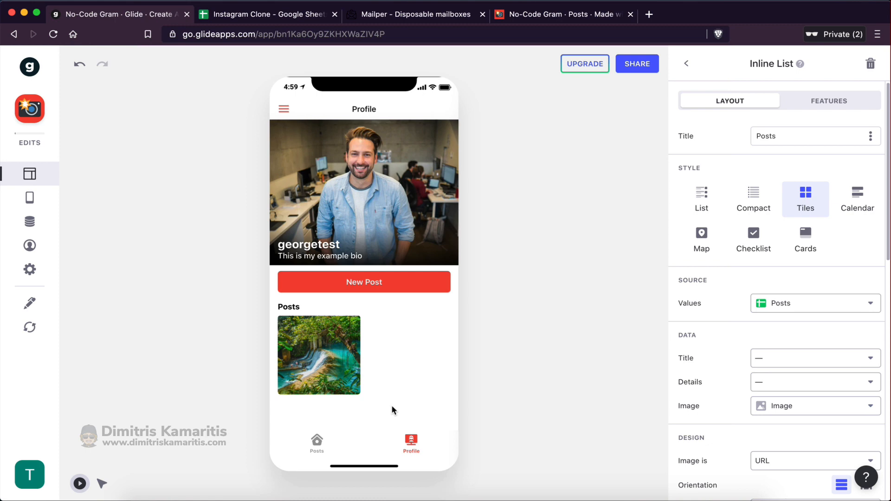
# Preview the app as a different user by replacing the name part of the preview email
pyautogui.click(29, 245)
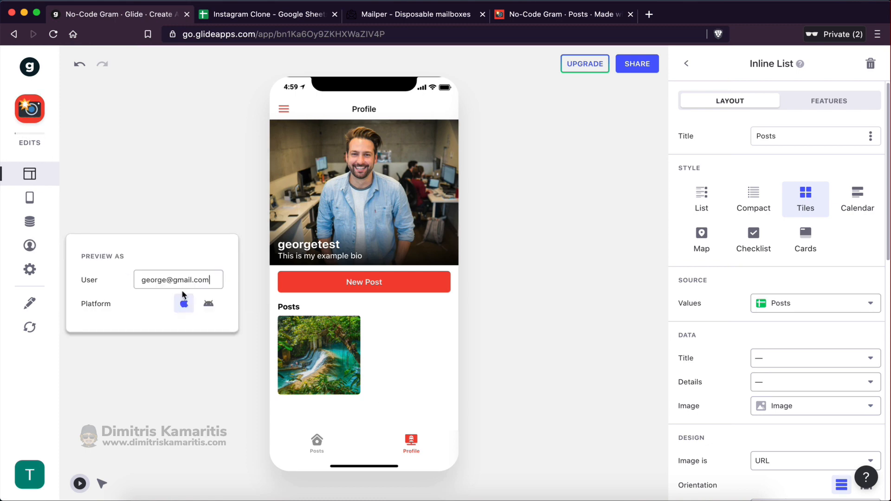
pyautogui.doubleClick(159, 280)
pyautogui.write('mike')
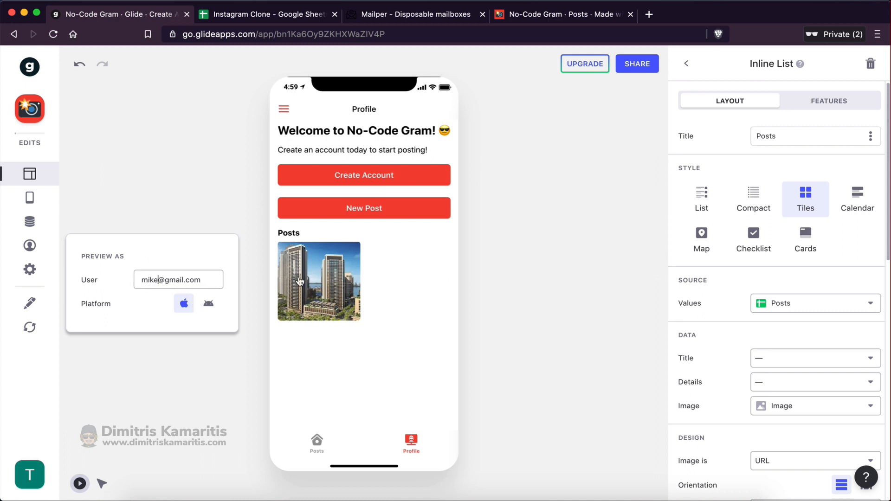
pyautogui.click(469, 332)
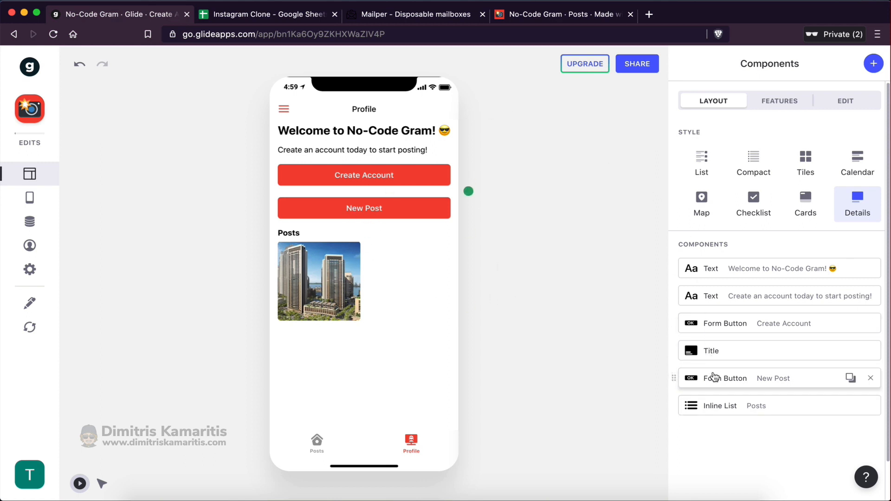
# Add a visibility condition on the user's Email to the New Post button
pyautogui.click(764, 378)
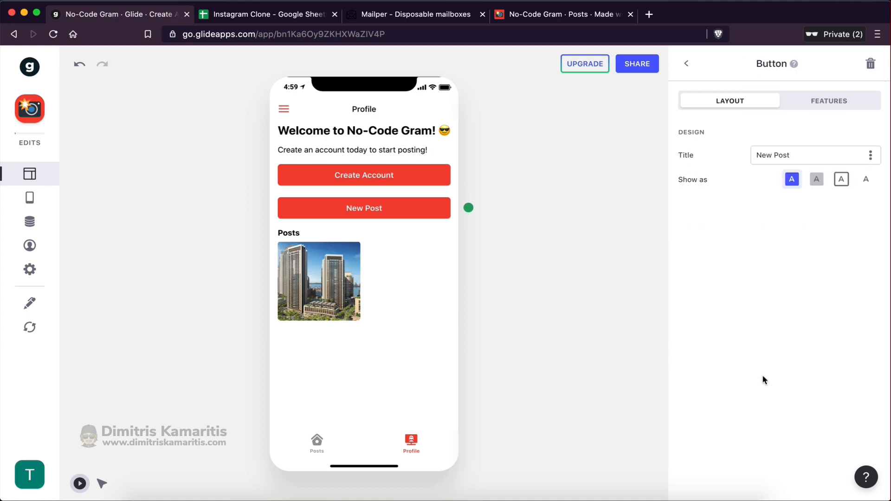
pyautogui.click(823, 107)
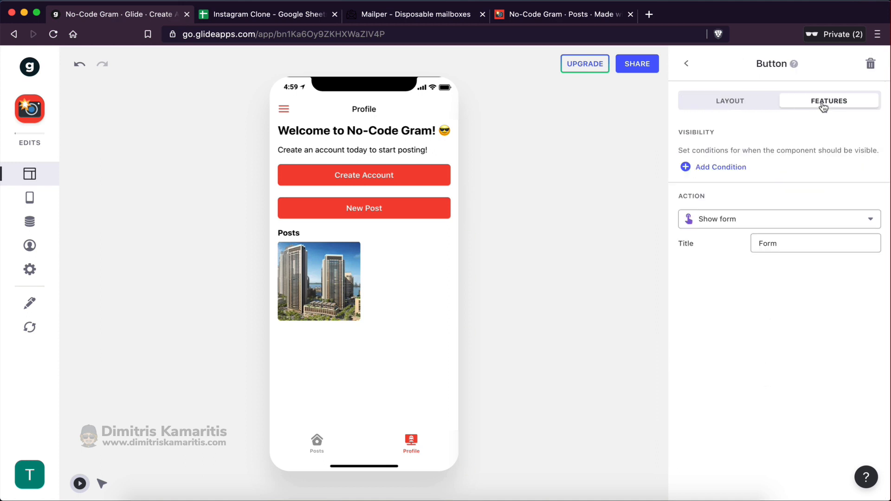
pyautogui.click(721, 173)
pyautogui.click(737, 170)
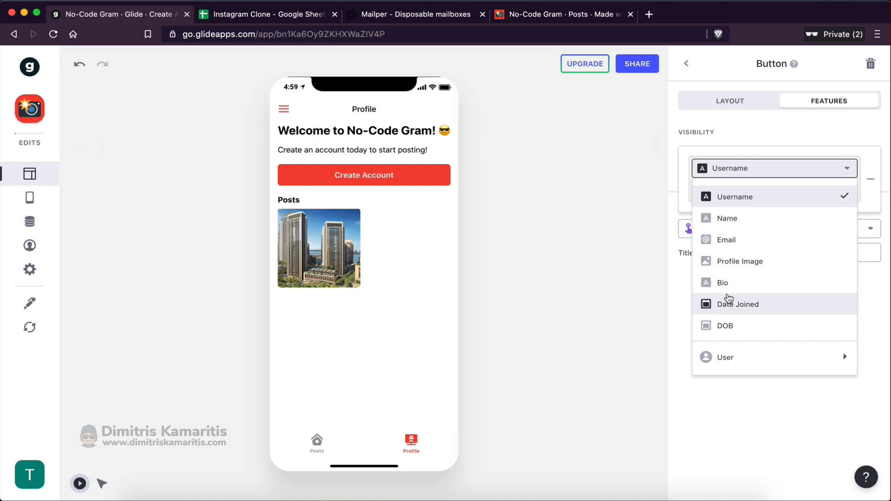
pyautogui.moveTo(735, 359)
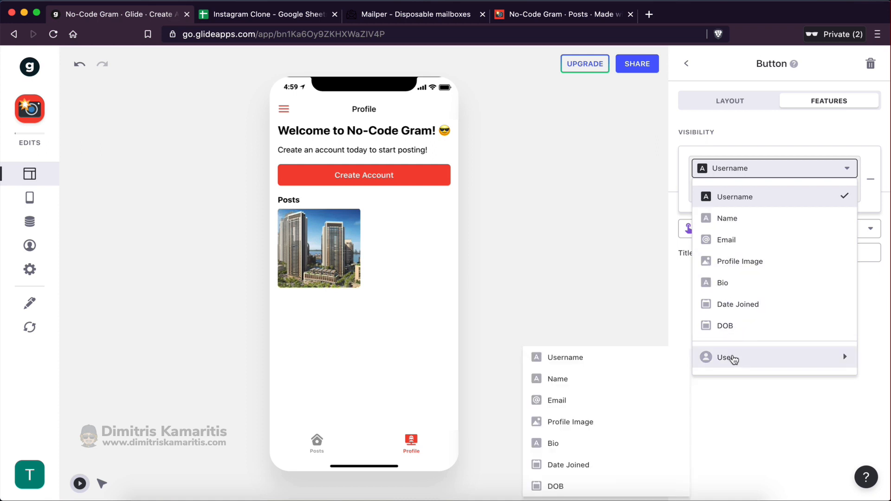
pyautogui.click(571, 400)
pyautogui.click(742, 197)
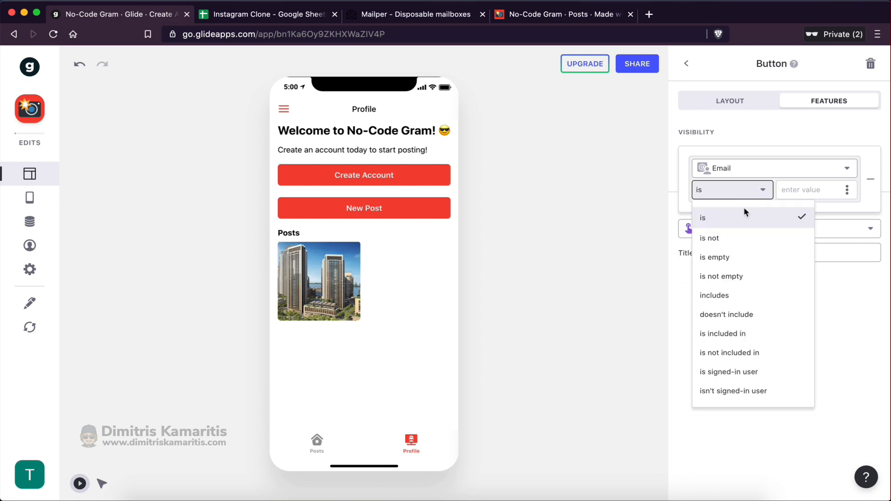
pyautogui.click(739, 256)
pyautogui.click(740, 349)
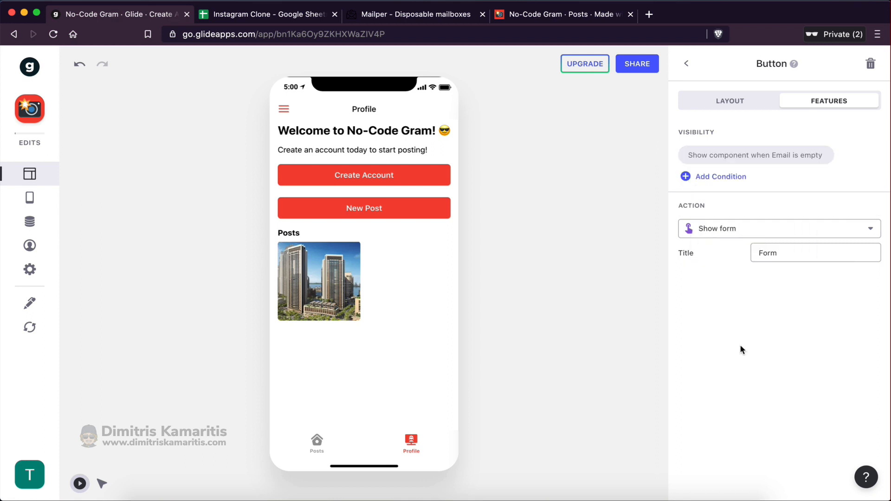
# Change the condition to Email 'is not empty' and return to the component list
pyautogui.click(784, 156)
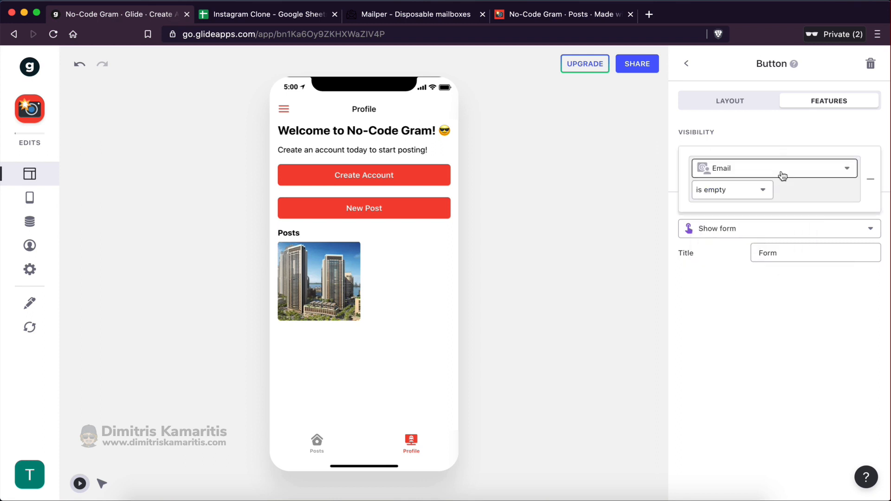
pyautogui.click(738, 191)
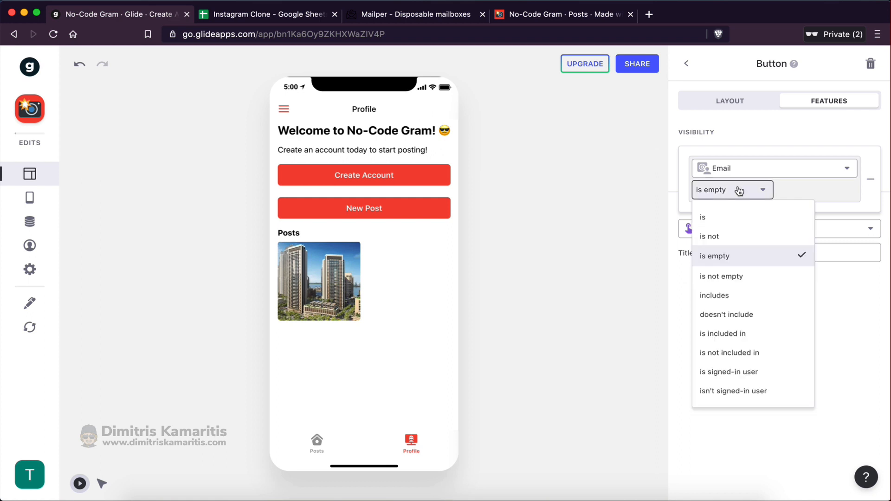
pyautogui.click(732, 274)
pyautogui.click(724, 304)
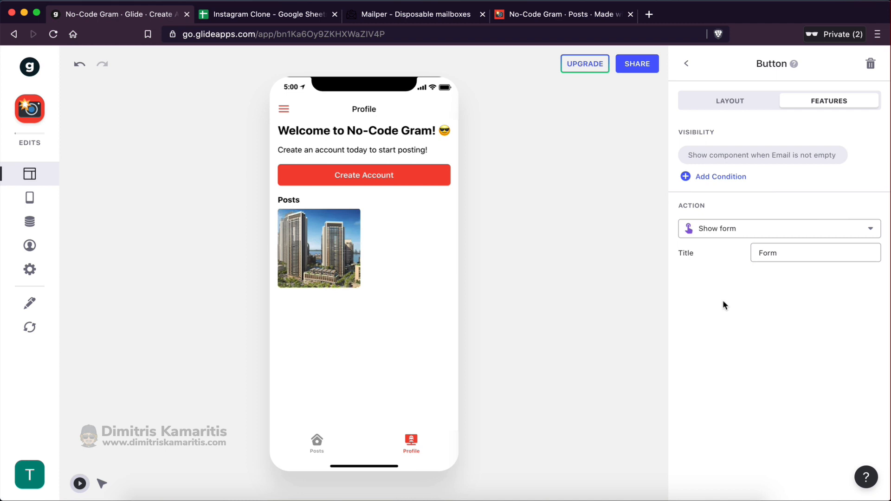
pyautogui.click(719, 102)
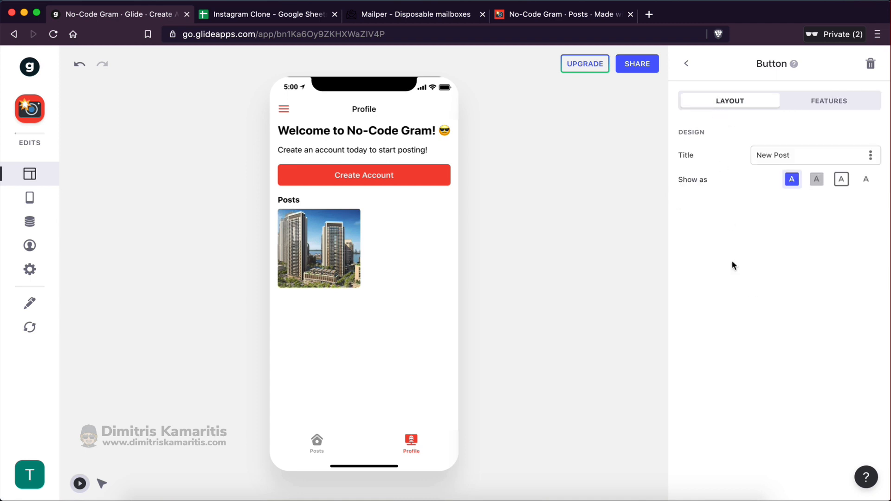
pyautogui.click(686, 63)
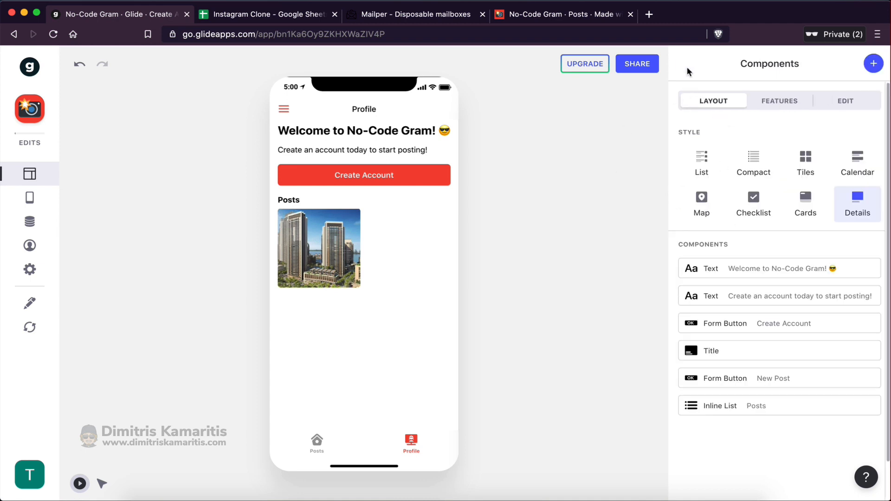
# Make the Posts list visible only when the user's Email is not empty
pyautogui.click(740, 406)
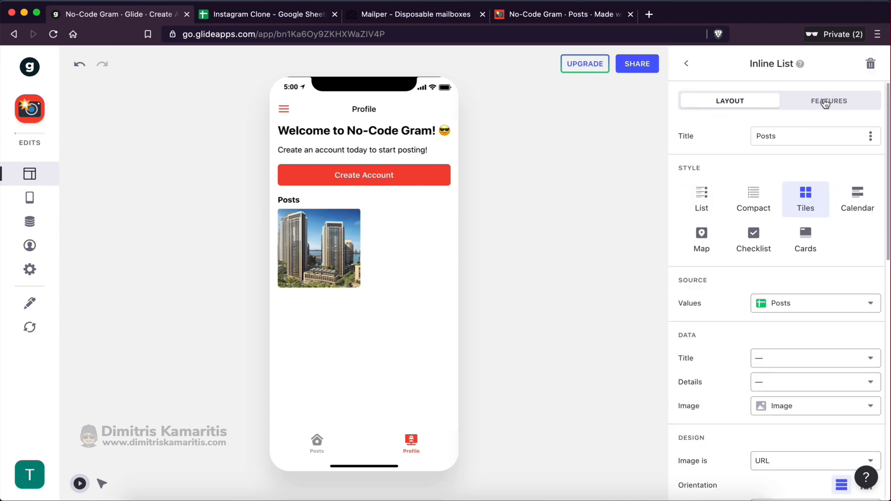
pyautogui.click(827, 100)
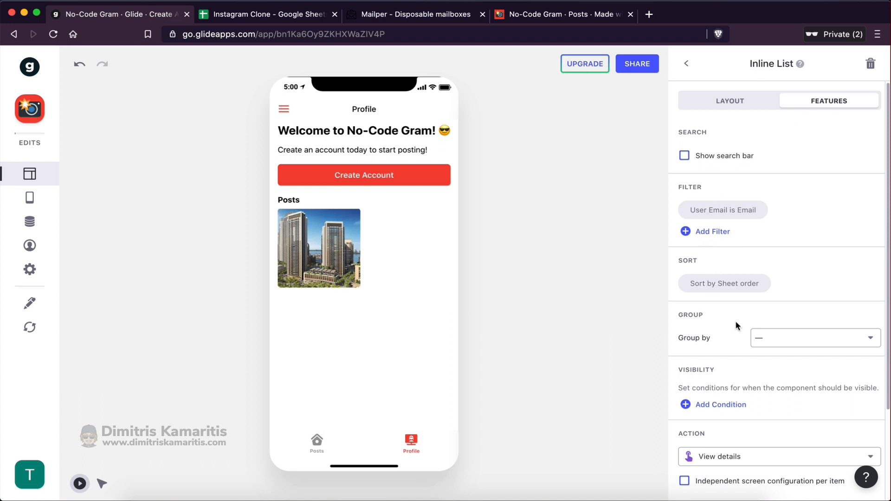
pyautogui.scroll(-2, 745, 348)
pyautogui.click(723, 343)
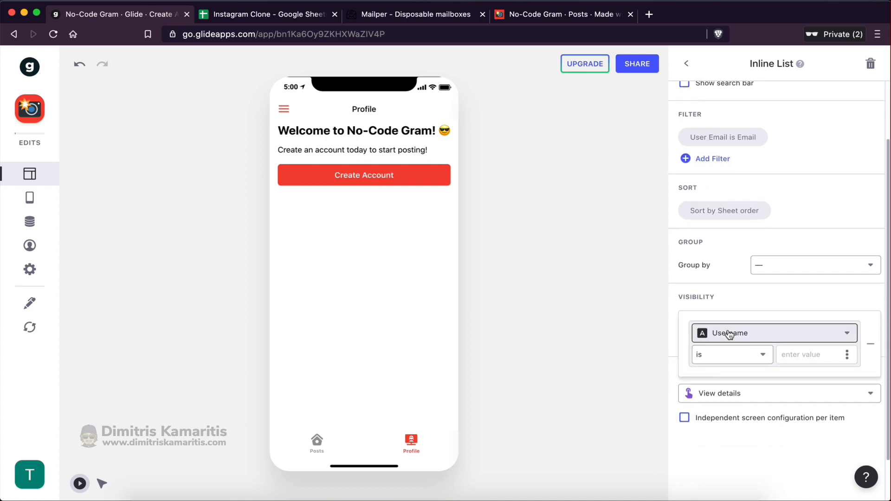
pyautogui.click(728, 333)
pyautogui.moveTo(730, 309)
pyautogui.click(587, 348)
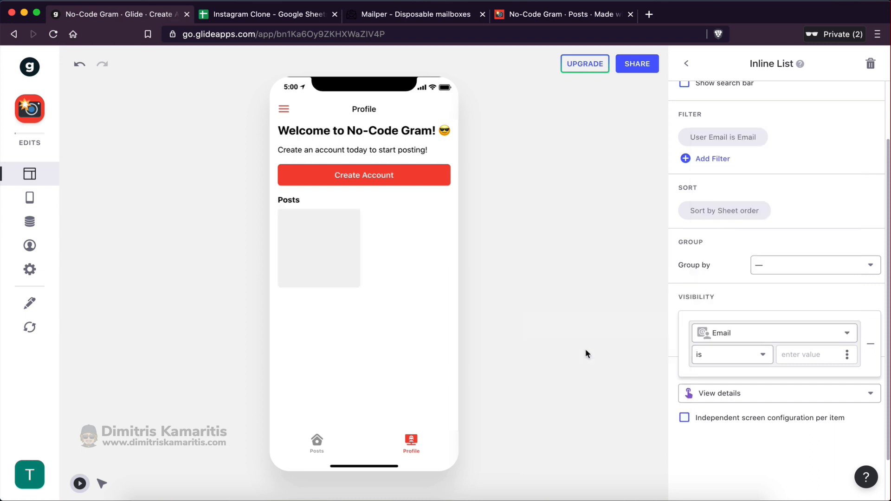
pyautogui.click(737, 362)
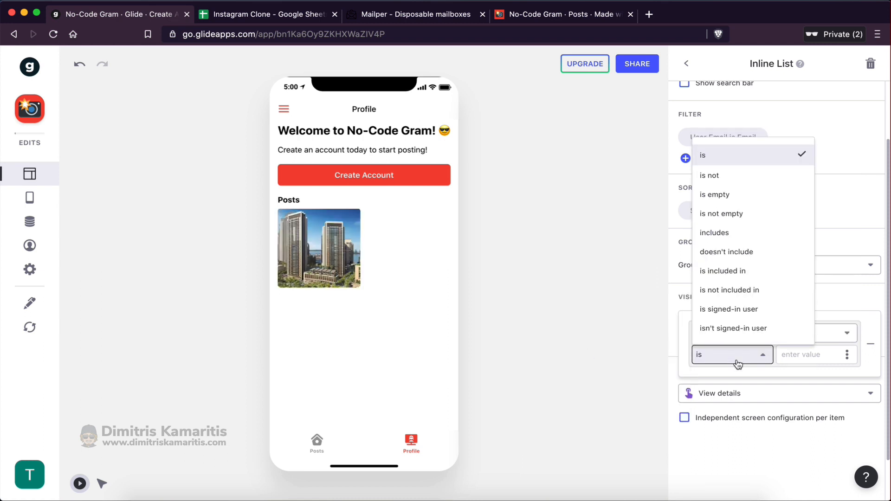
pyautogui.click(747, 214)
pyautogui.click(746, 308)
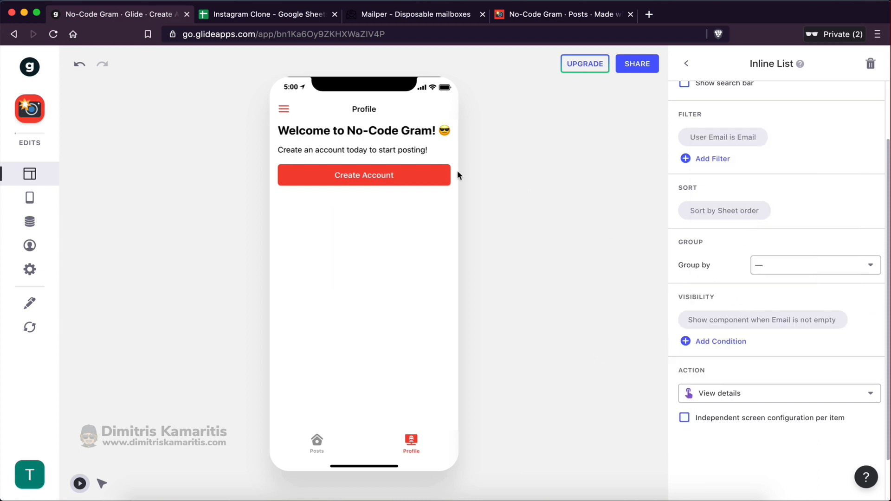
# Set Preview As back to the original user's email address
pyautogui.click(44, 250)
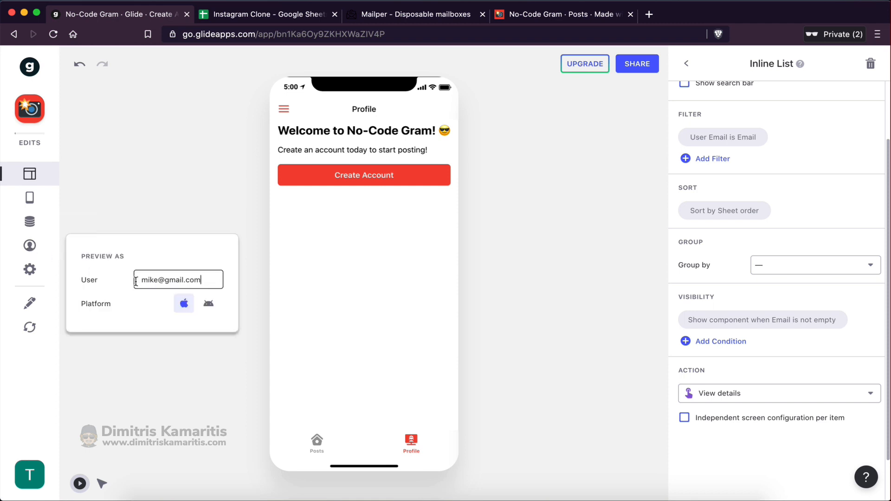
pyautogui.doubleClick(142, 280)
pyautogui.write('greg')
pyautogui.press('BackSpace')
pyautogui.press('BackSpace')
pyautogui.press('BackSpace')
pyautogui.write('eorge')
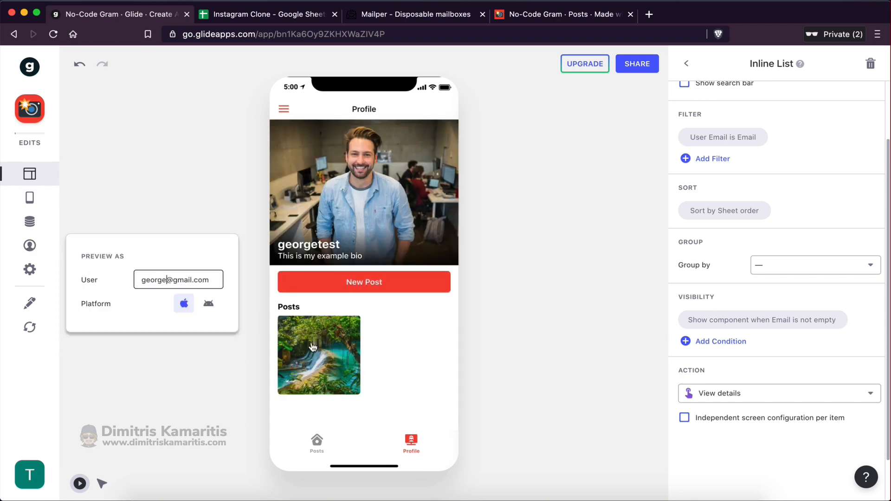
pyautogui.click(405, 357)
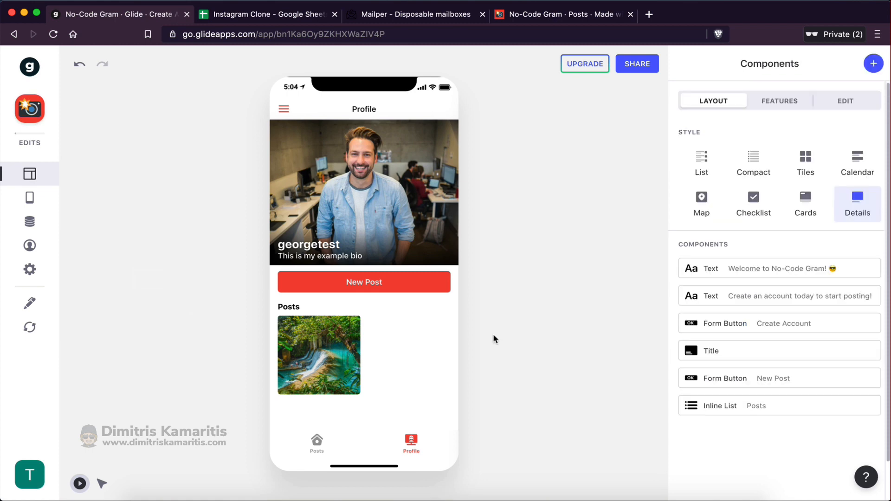
# Open the first post's detail screen from the Profile screen in the preview
pyautogui.click(320, 444)
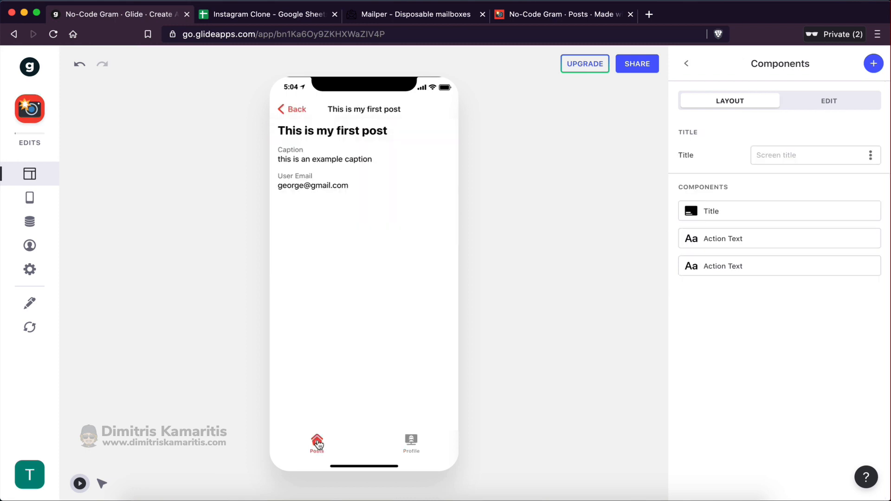
pyautogui.click(296, 110)
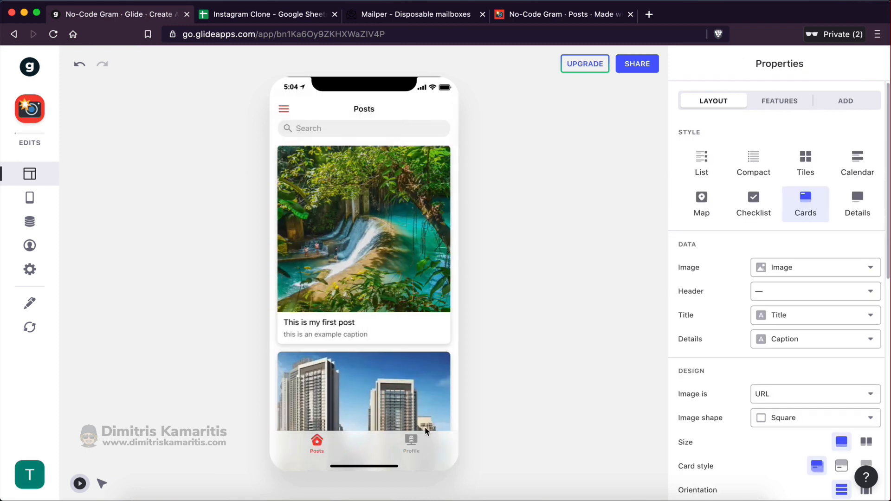
pyautogui.click(348, 171)
pyautogui.click(286, 112)
pyautogui.click(411, 443)
pyautogui.click(351, 361)
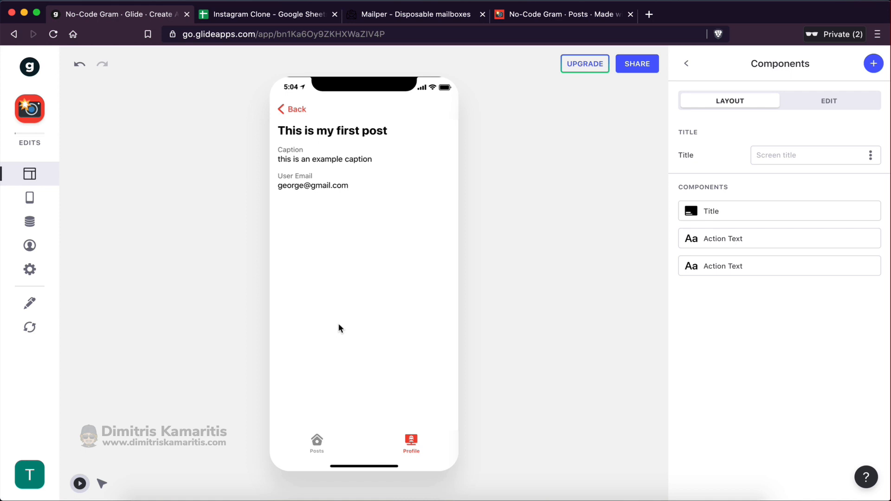
# Delete the User Email, caption and title components from the post detail
pyautogui.moveTo(761, 278)
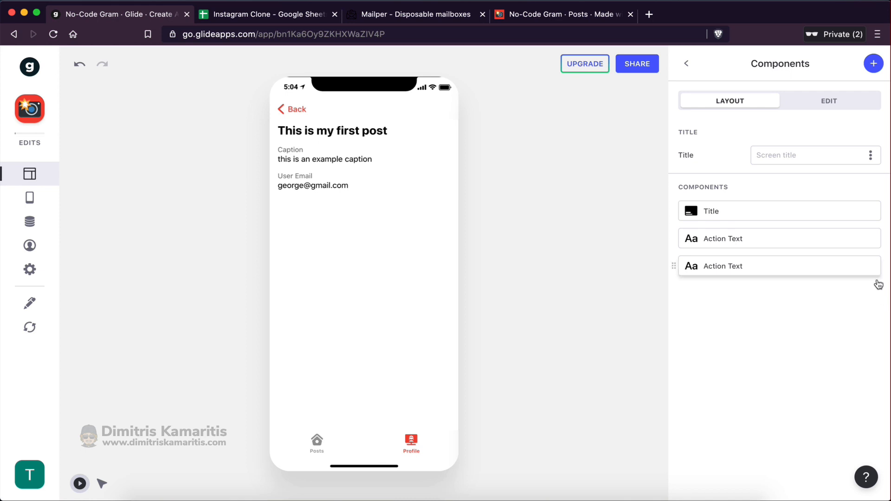
pyautogui.click(870, 266)
pyautogui.click(870, 239)
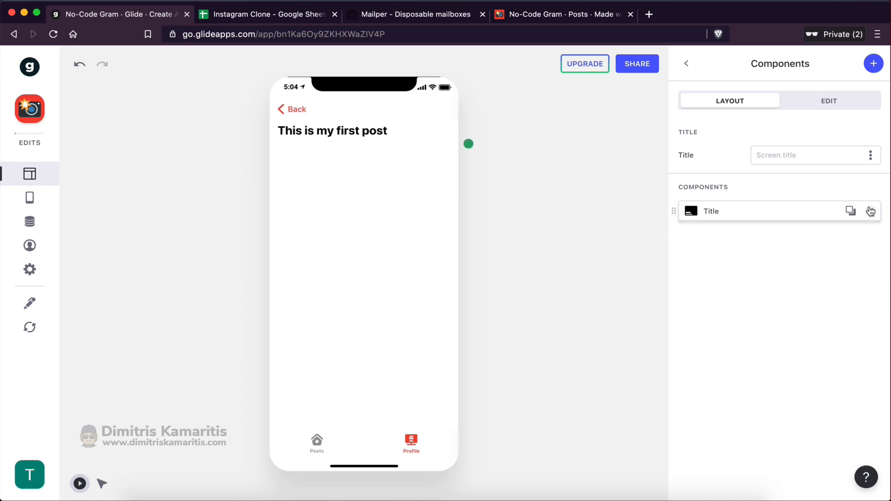
pyautogui.click(870, 211)
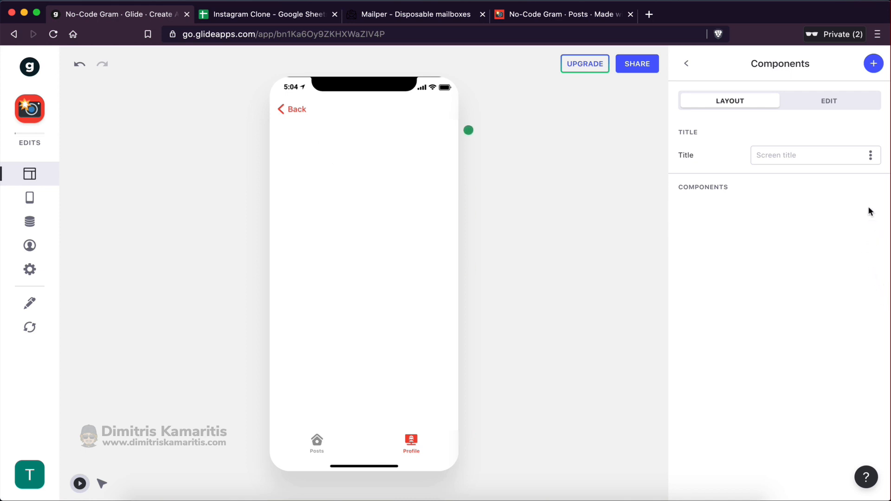
# Add an Image component whose source is the Image column
pyautogui.click(873, 64)
pyautogui.scroll(-2, 763, 340)
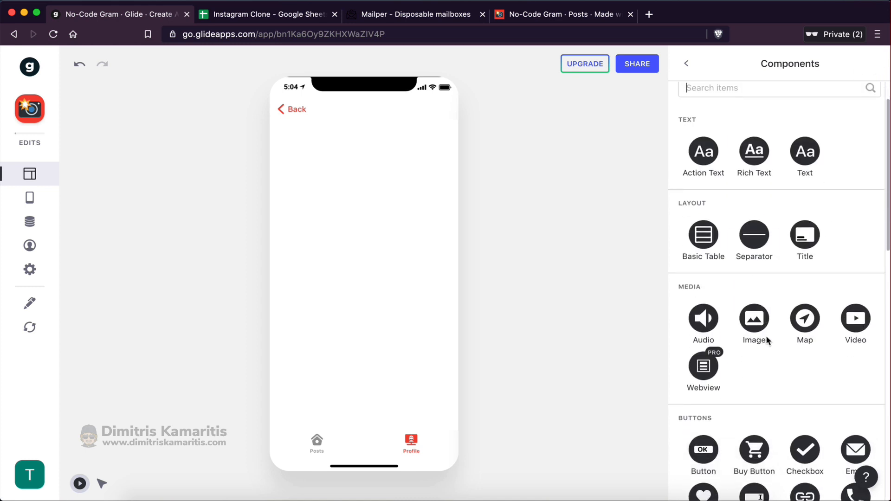
pyautogui.click(757, 322)
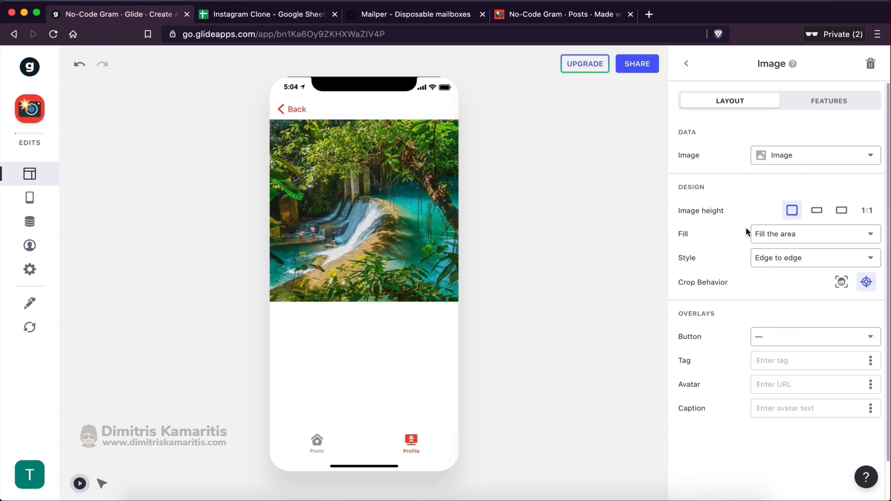
pyautogui.click(771, 158)
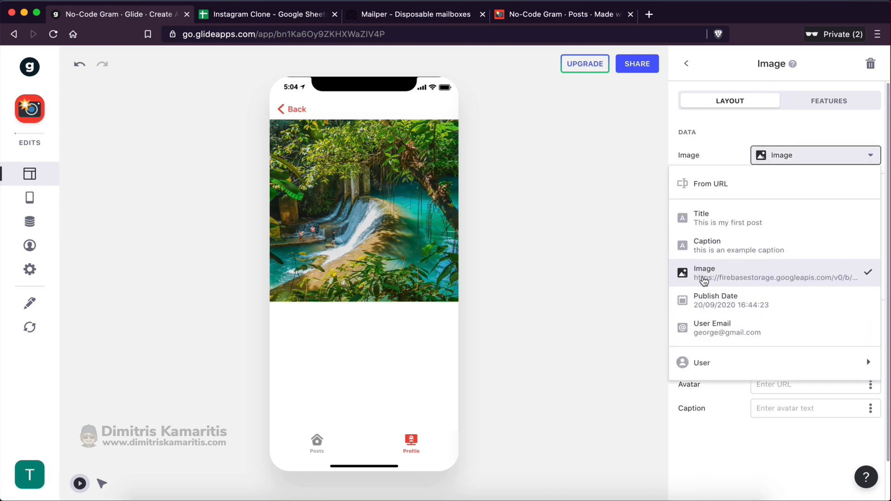
pyautogui.click(717, 275)
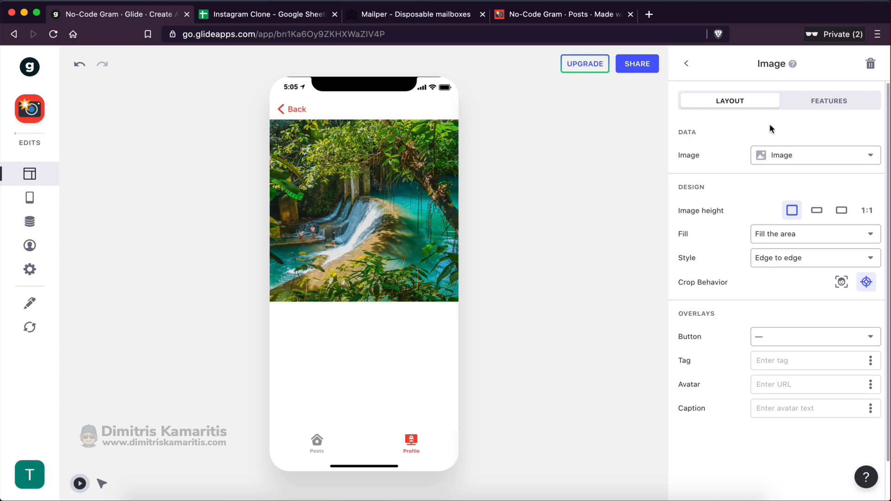
pyautogui.click(687, 64)
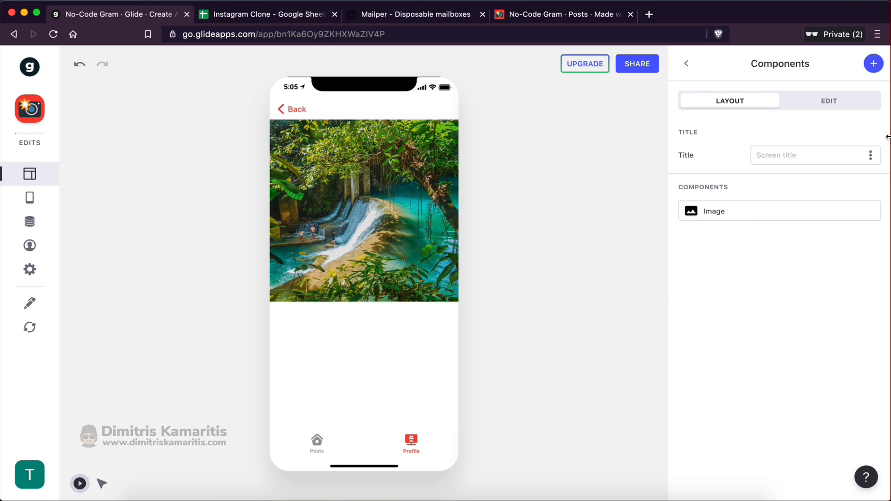
# Add a Like component titled 'Likes' bound to the Likes column
pyautogui.click(873, 63)
pyautogui.scroll(-12, 755, 356)
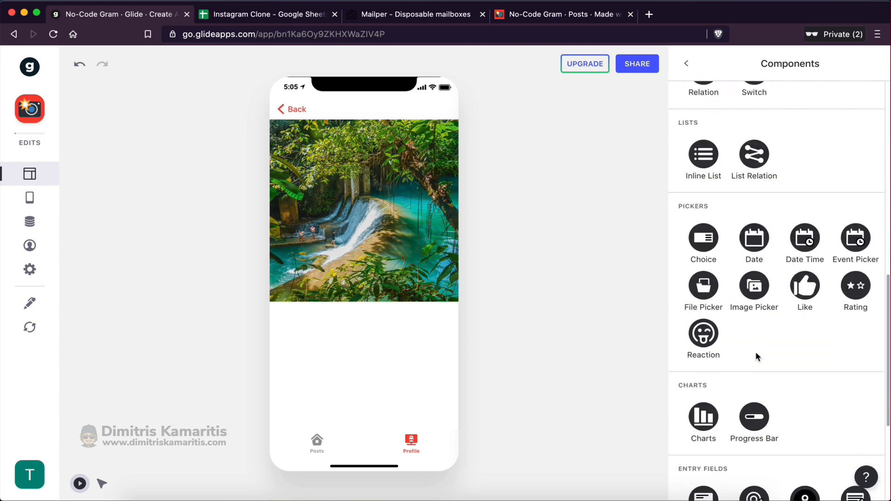
pyautogui.click(808, 293)
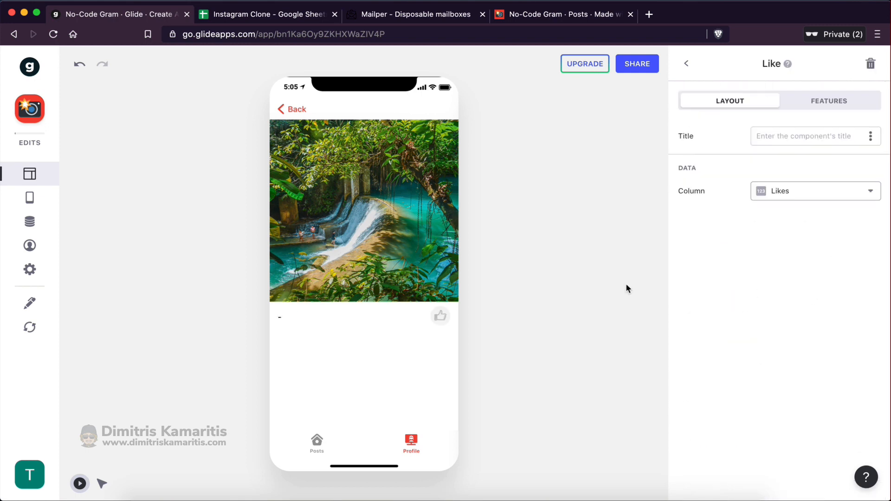
pyautogui.click(771, 139)
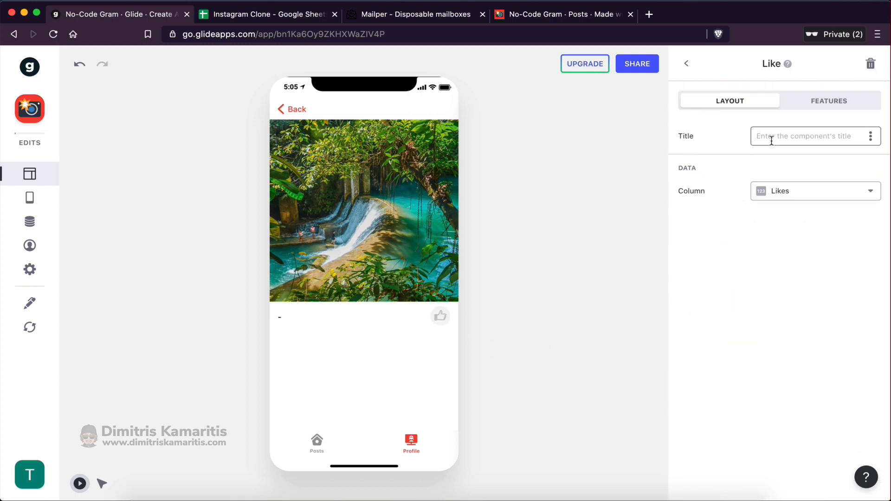
pyautogui.write('Likes')
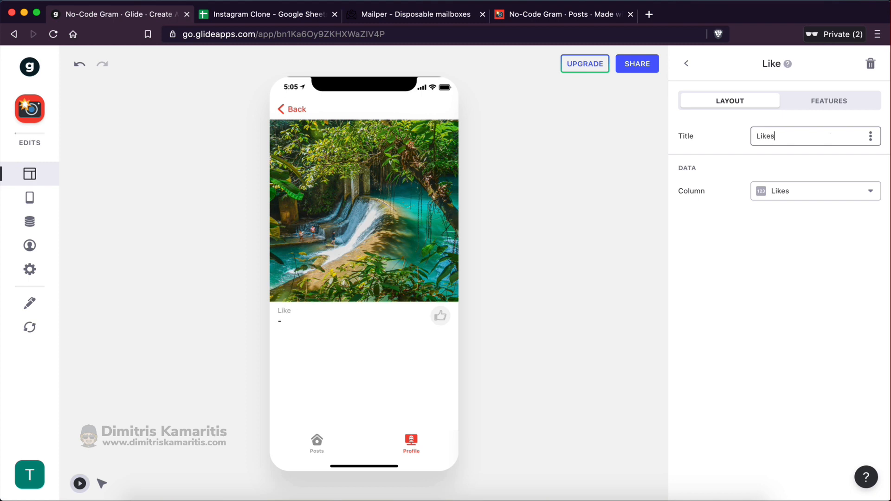
pyautogui.click(725, 293)
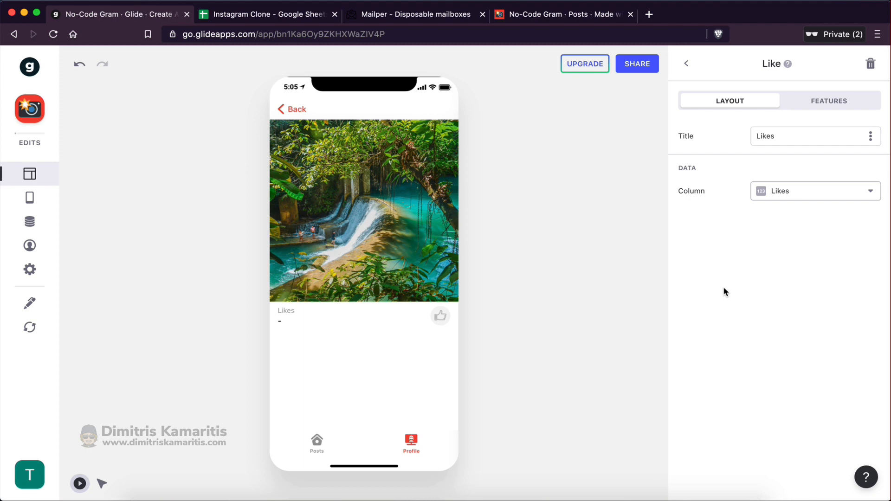
pyautogui.click(779, 193)
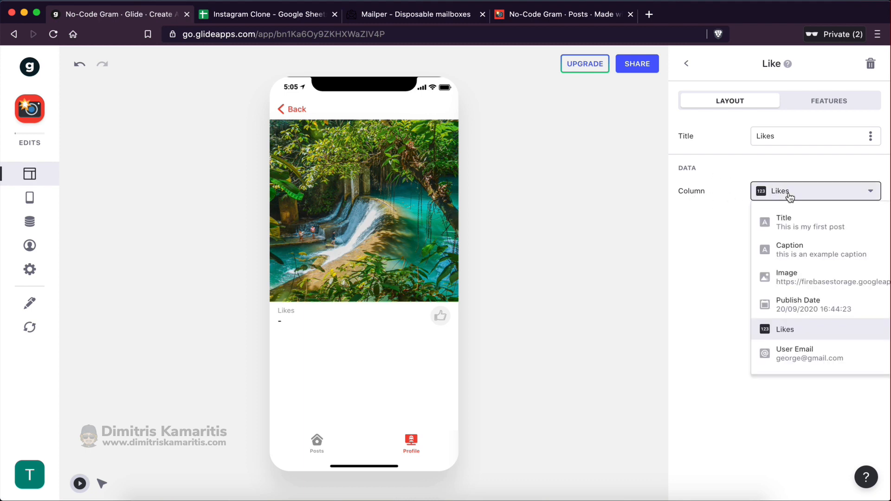
pyautogui.click(704, 331)
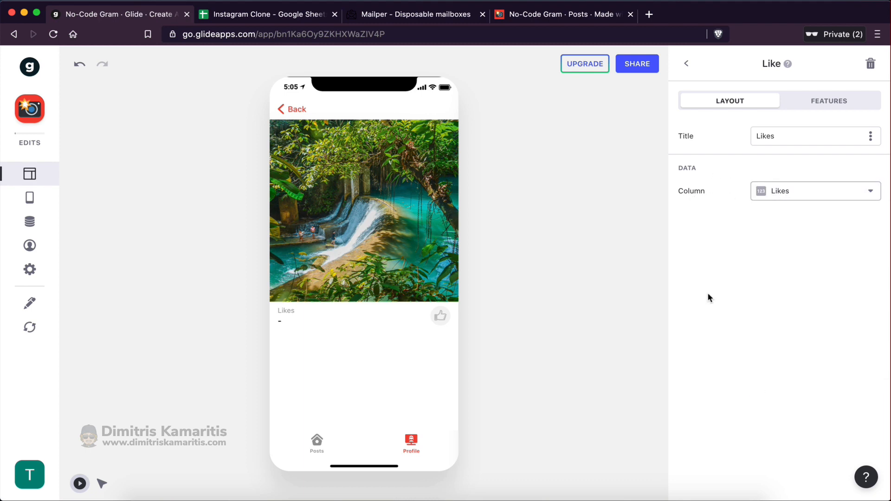
# Like the first post in the preview and compare against the spreadsheet's Likes column
pyautogui.click(255, 14)
pyautogui.moveTo(327, 148); pyautogui.dragTo(327, 242)
pyautogui.click(326, 242)
pyautogui.click(128, 16)
pyautogui.click(383, 315)
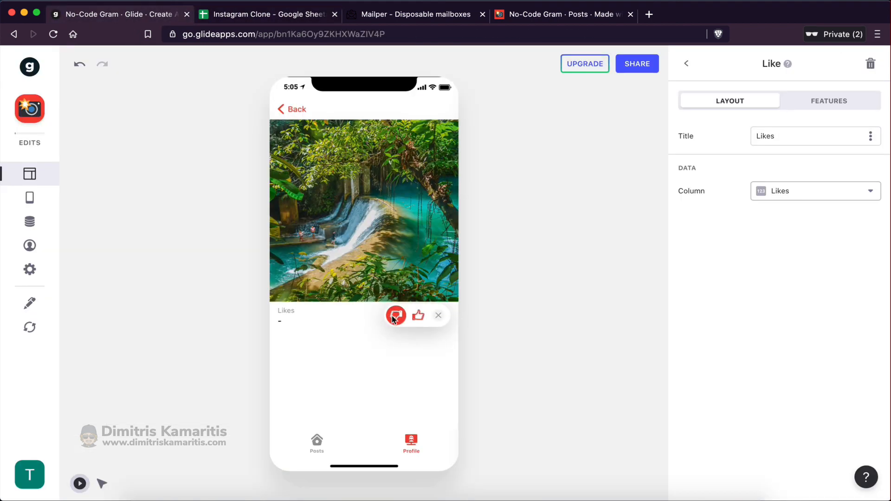
pyautogui.click(418, 318)
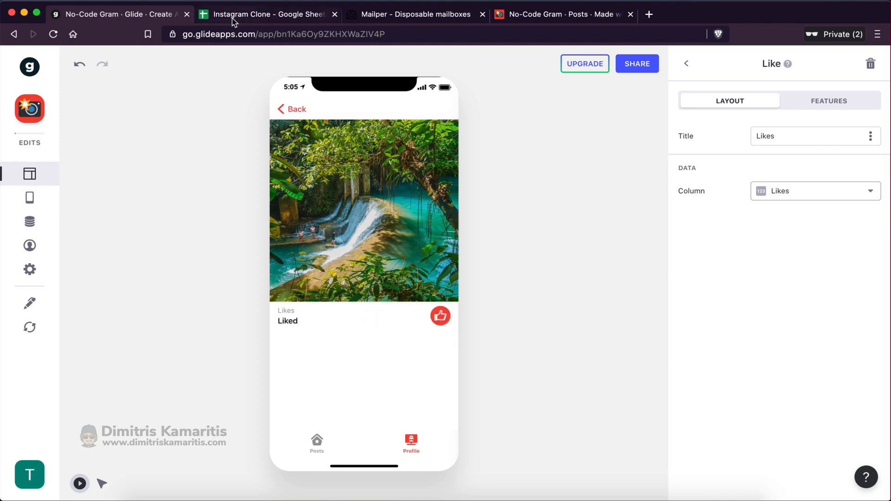
pyautogui.click(232, 16)
pyautogui.click(294, 235)
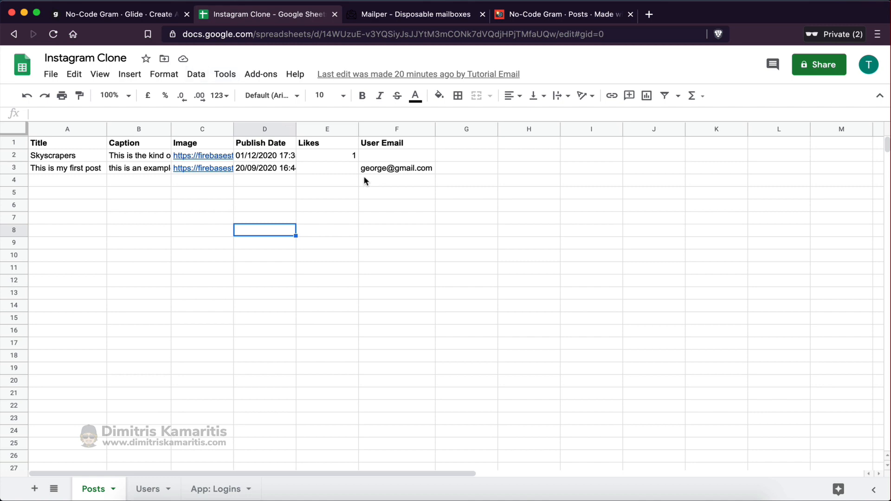
# Confirm the spreadsheet's cell E3 shows 1 like for the first post
pyautogui.click(144, 18)
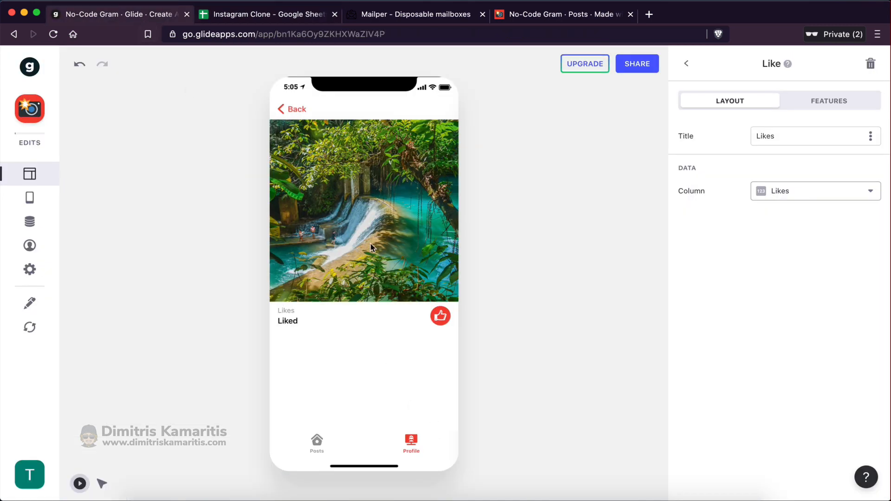
pyautogui.click(245, 15)
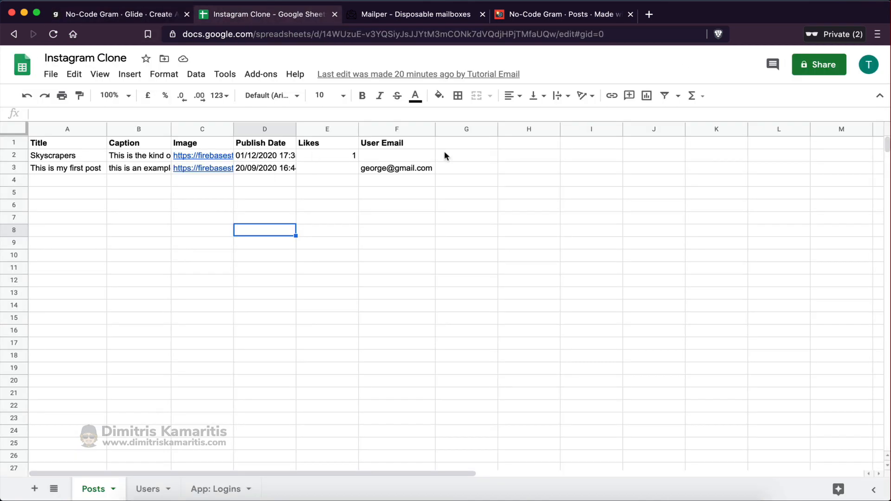
pyautogui.moveTo(270, 155); pyautogui.dragTo(445, 153)
pyautogui.click(350, 169)
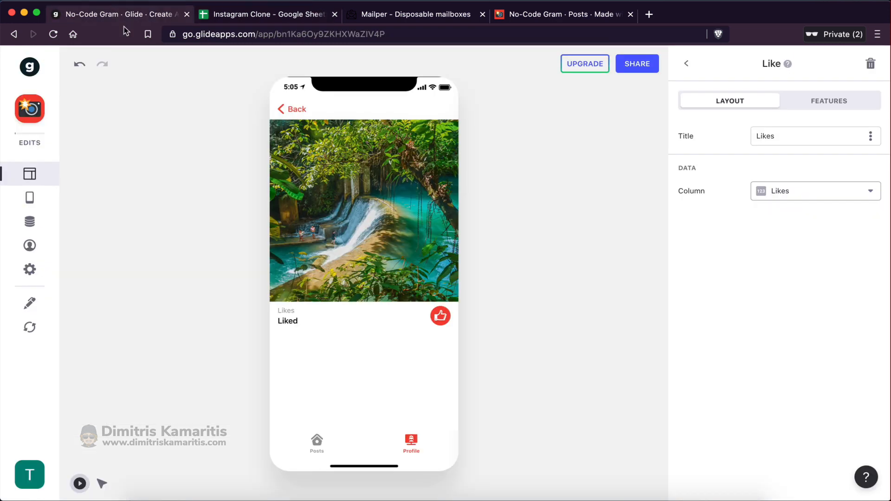
# Return to the component list and open Glide's Posts data table
pyautogui.click(123, 15)
pyautogui.click(685, 71)
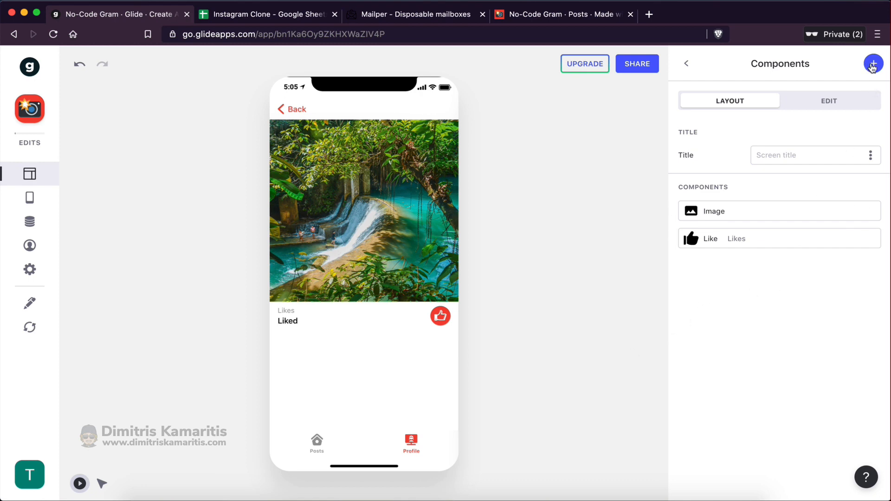
pyautogui.click(30, 223)
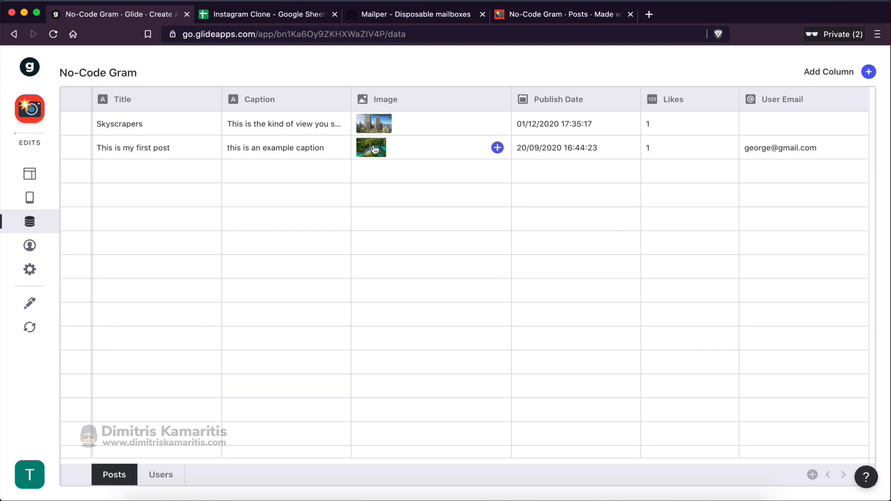
pyautogui.click(246, 14)
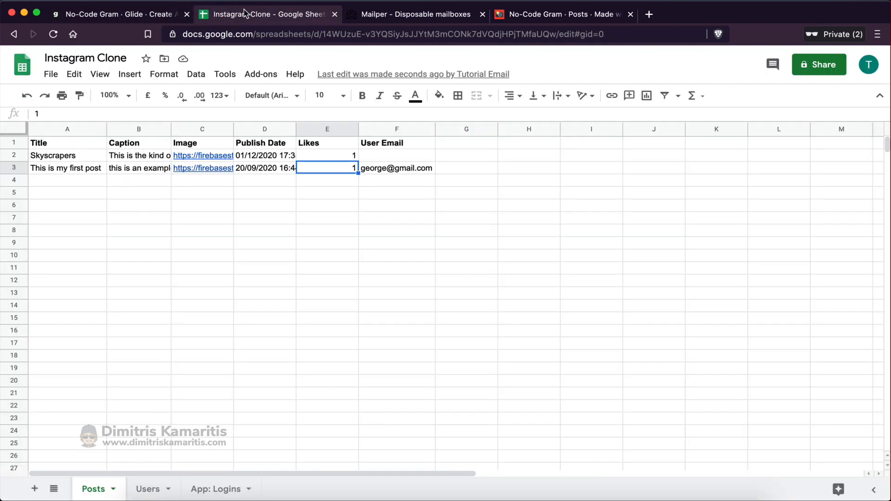
pyautogui.click(144, 14)
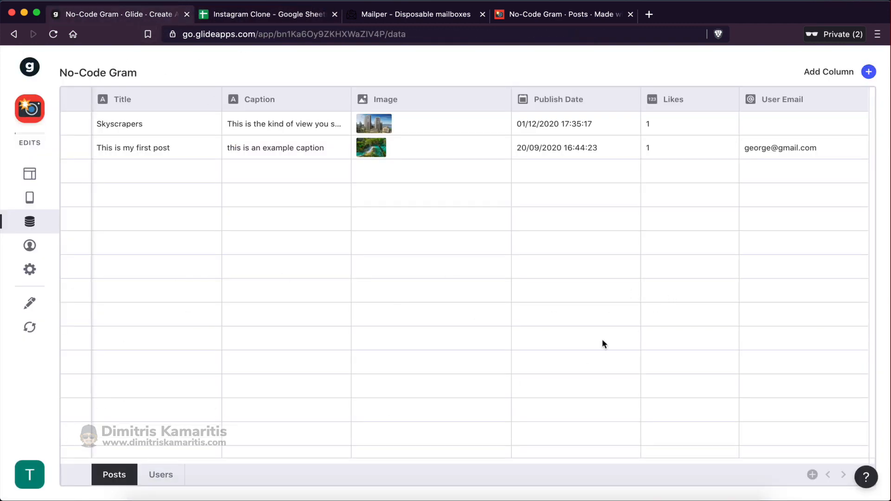
# Add a new column to the Posts table named 'User'
pyautogui.click(868, 72)
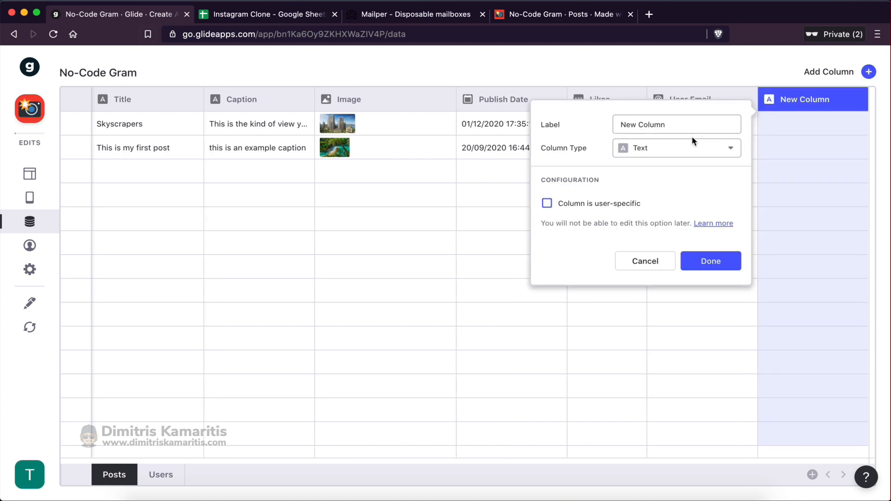
pyautogui.click(649, 261)
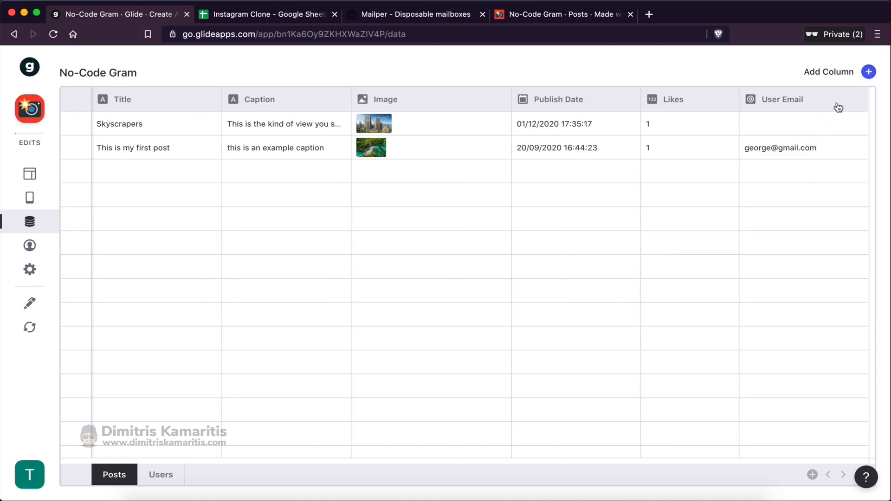
pyautogui.click(868, 71)
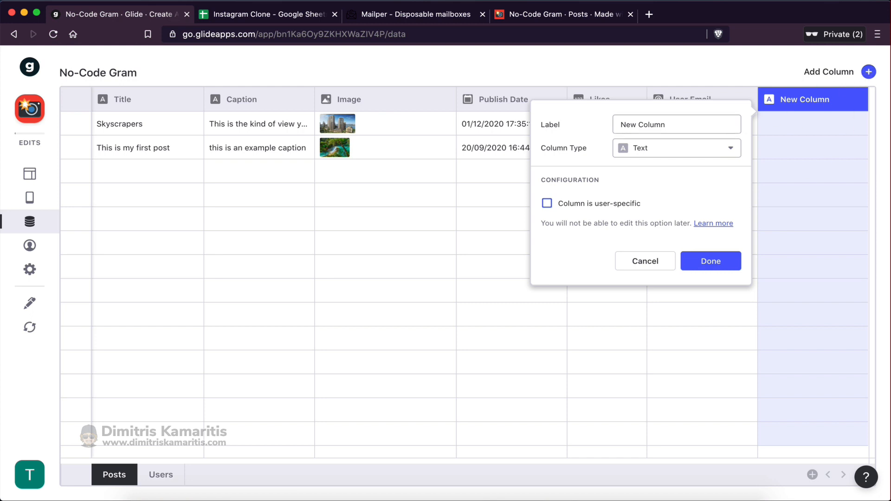
pyautogui.click(232, 19)
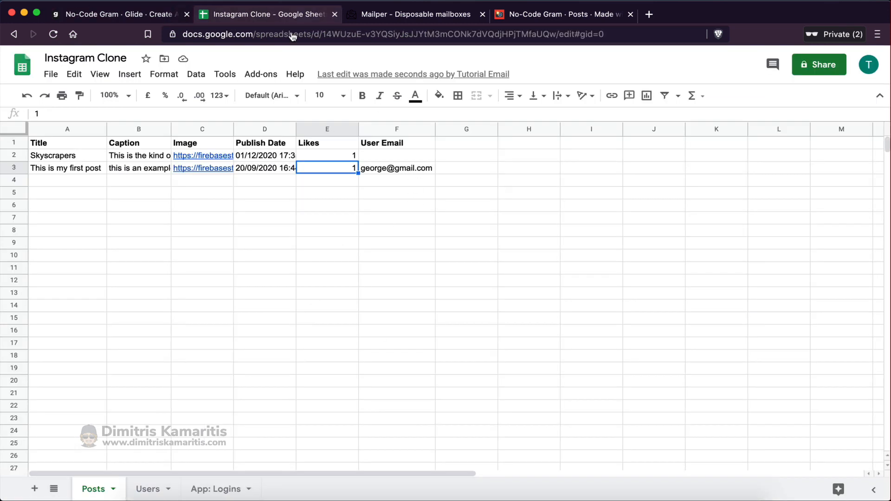
pyautogui.click(159, 18)
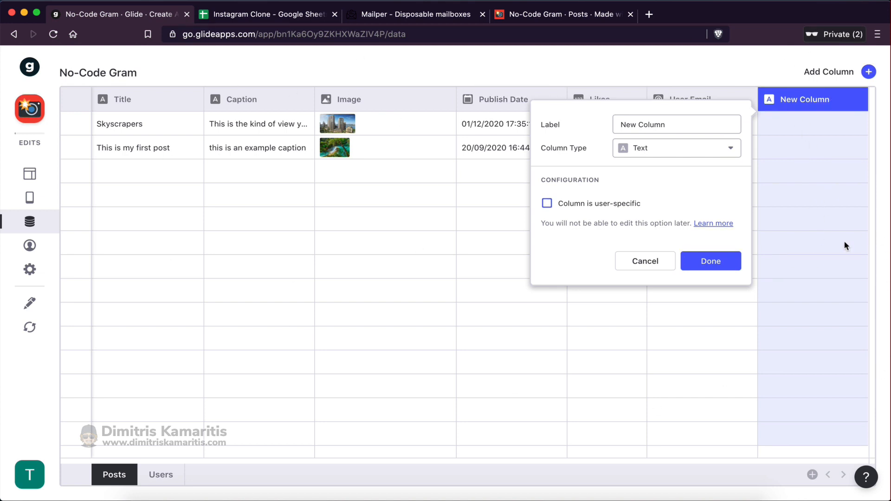
pyautogui.moveTo(673, 124); pyautogui.dragTo(609, 126)
pyautogui.write('User')
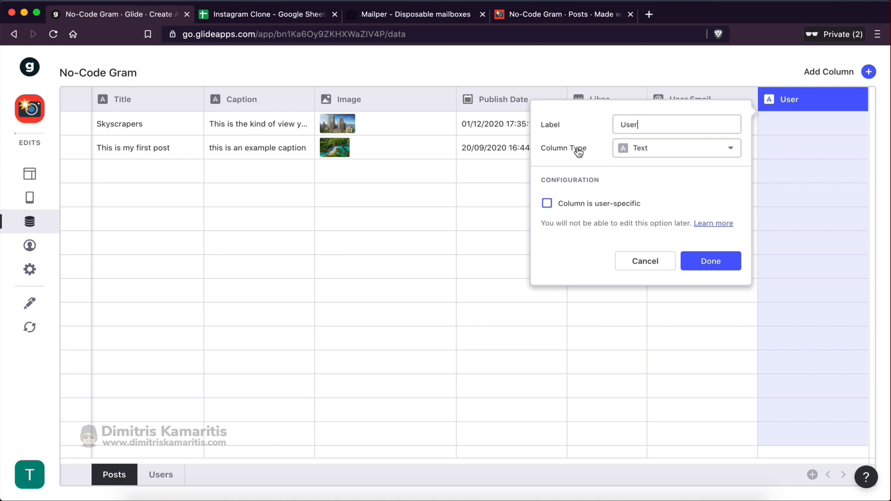
# Make User a Relation matching User Email to the Users table's Email
pyautogui.click(629, 151)
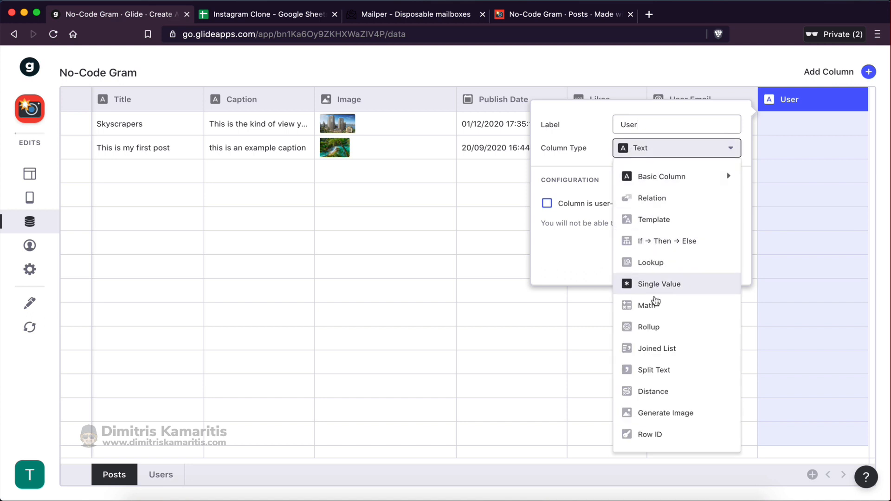
pyautogui.click(648, 199)
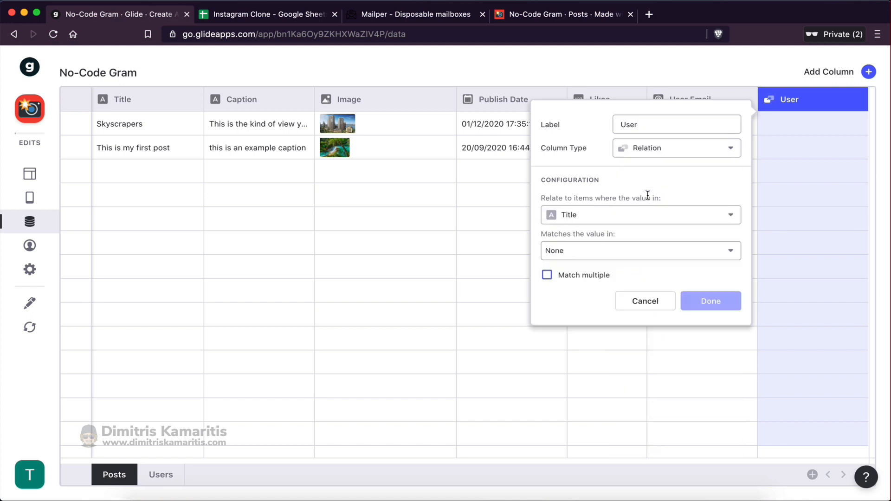
pyautogui.click(581, 219)
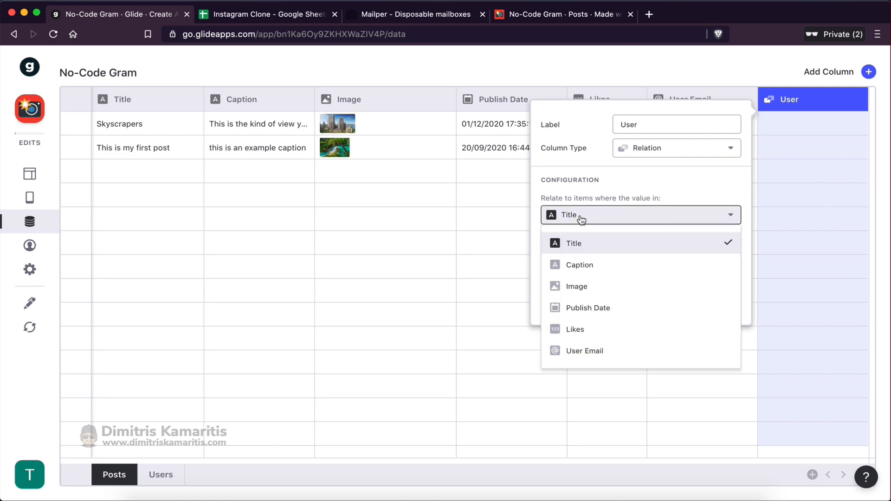
pyautogui.click(587, 353)
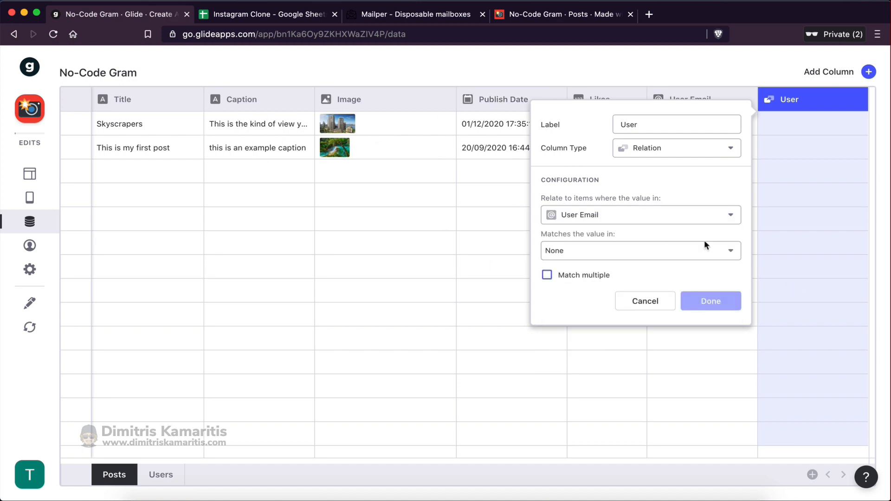
pyautogui.click(566, 252)
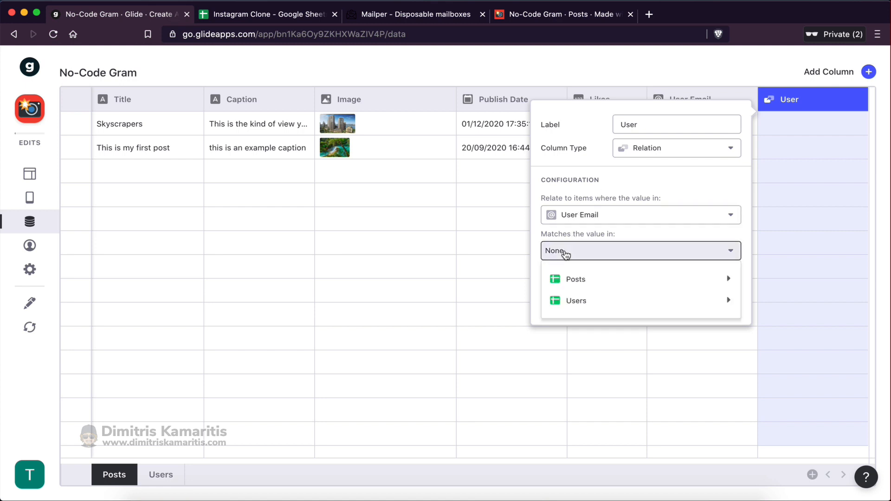
pyautogui.moveTo(578, 299)
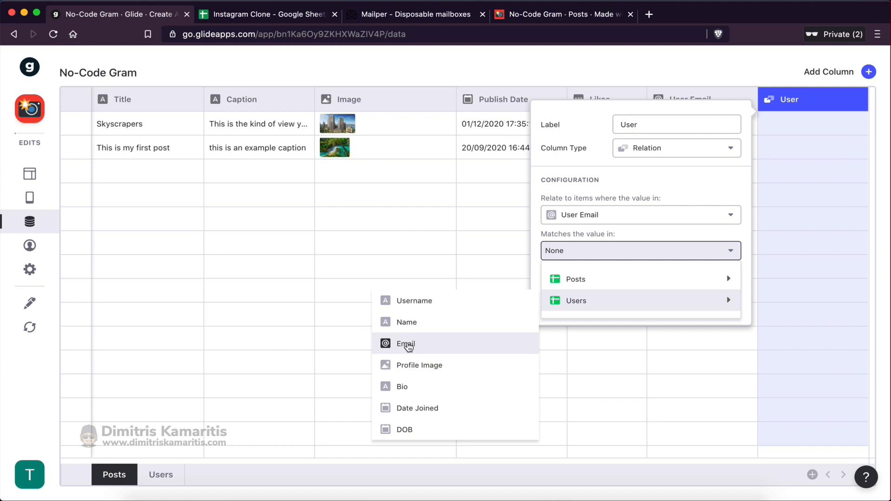
pyautogui.click(407, 344)
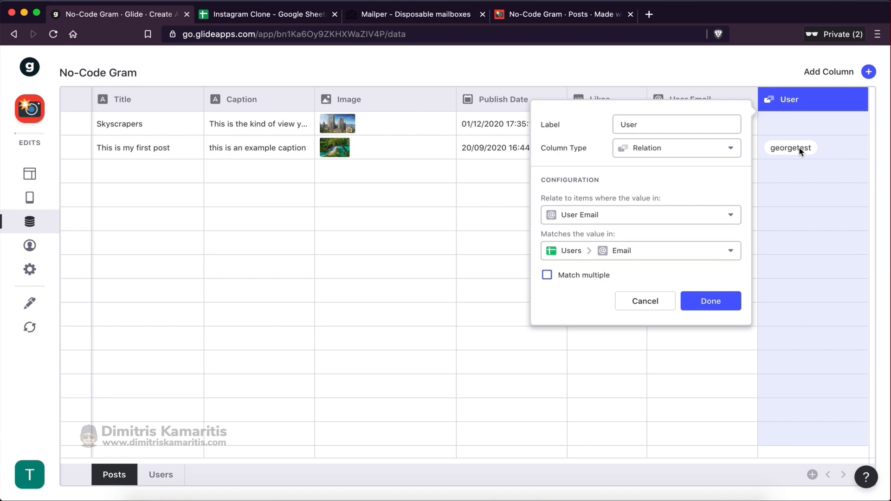
pyautogui.click(711, 302)
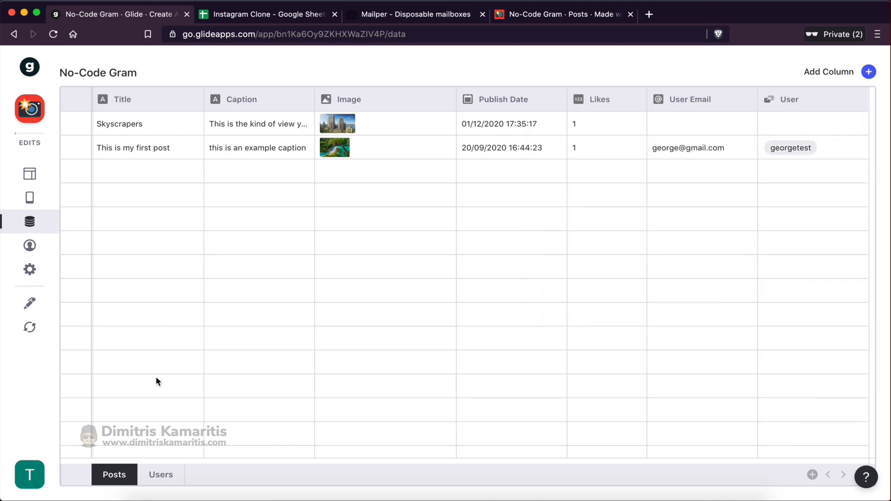
# Look over the Users table, then go back to Posts and the layout editor
pyautogui.click(164, 475)
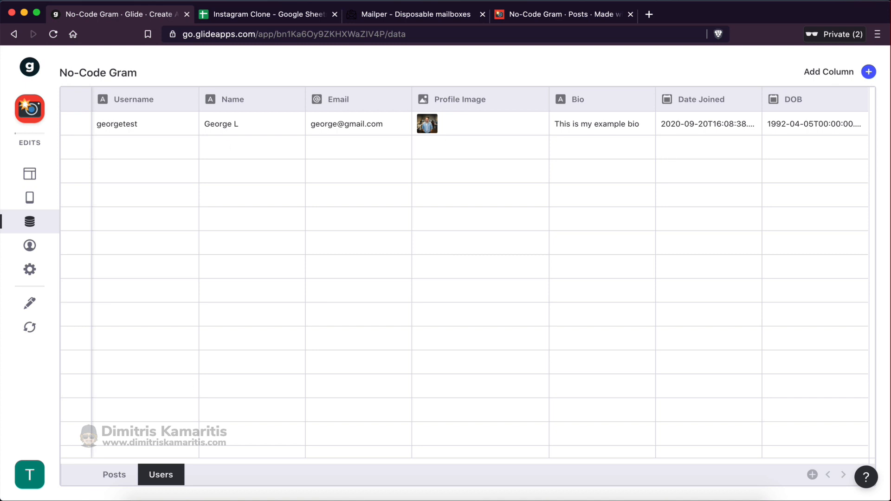
pyautogui.click(110, 476)
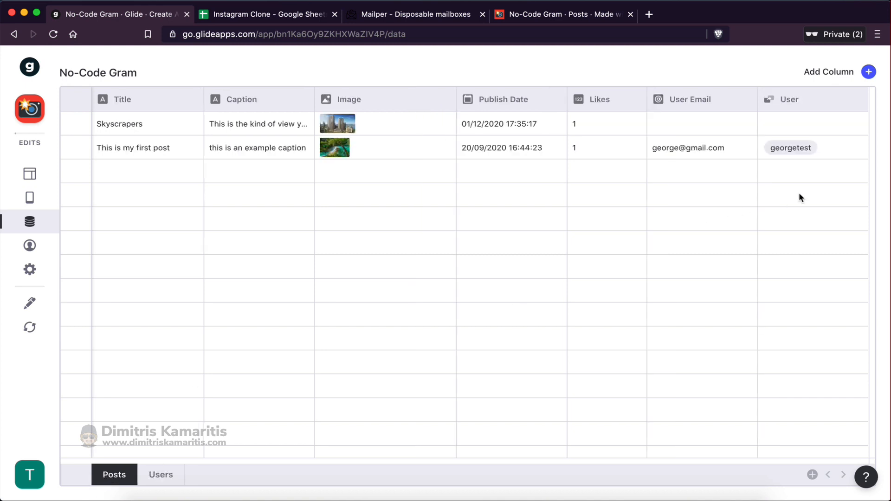
pyautogui.click(27, 176)
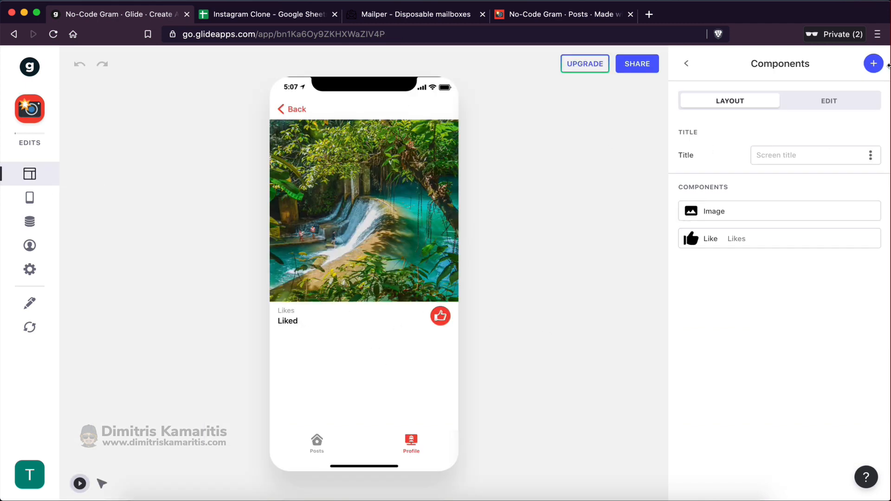
# Add a User Relation component with Username as title and Name as details
pyautogui.click(873, 64)
pyautogui.scroll(-5, 801, 362)
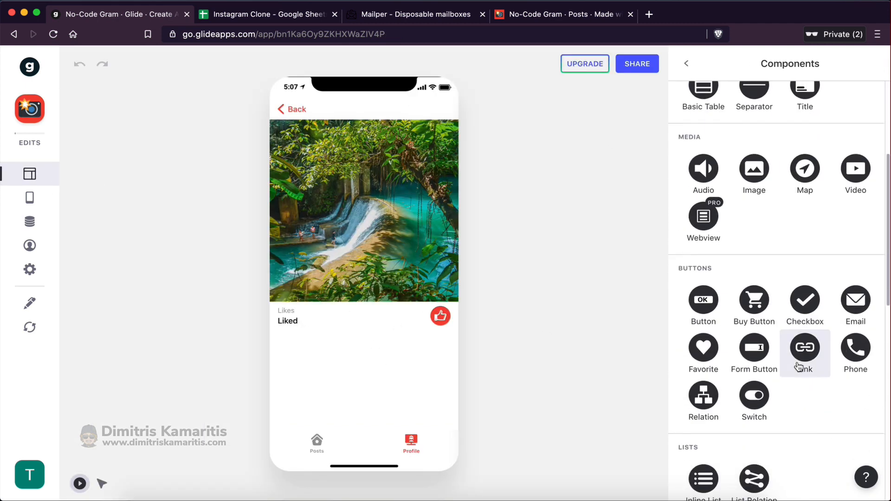
pyautogui.scroll(1, 798, 366)
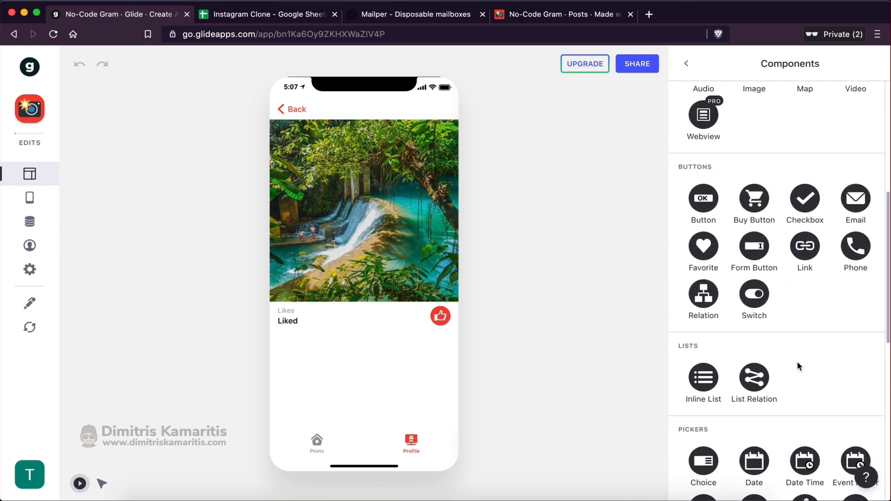
pyautogui.click(702, 299)
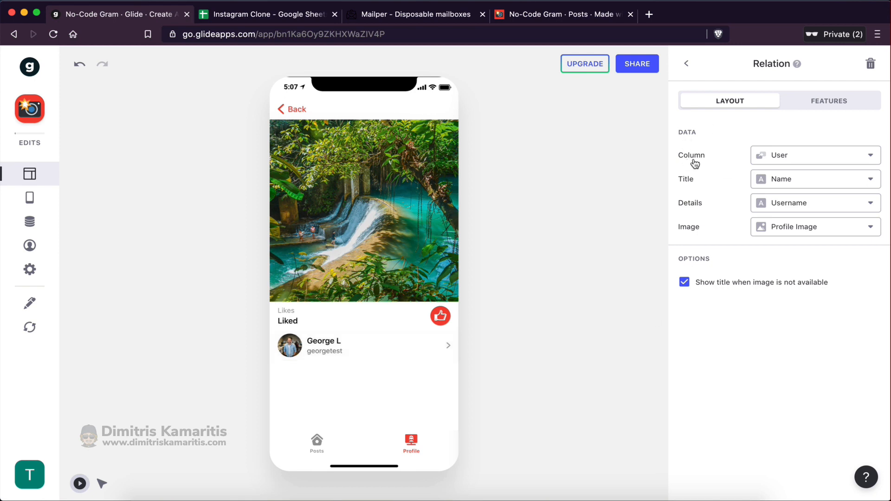
pyautogui.click(781, 157)
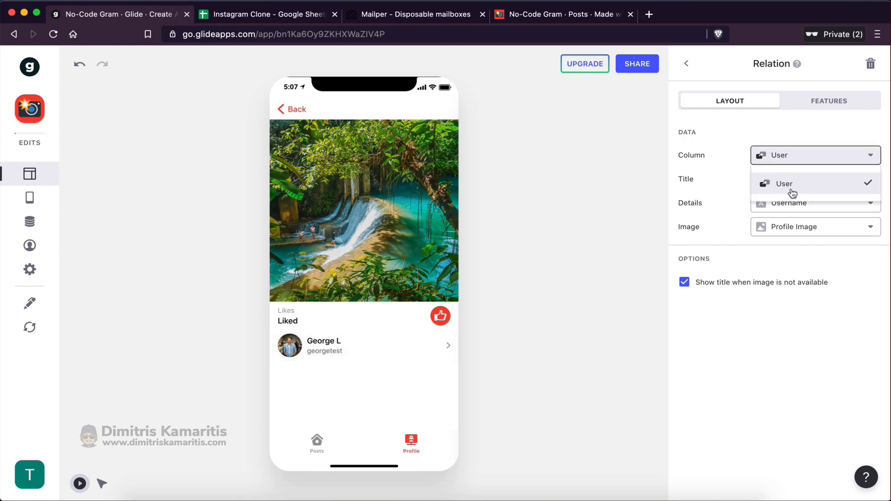
pyautogui.click(792, 193)
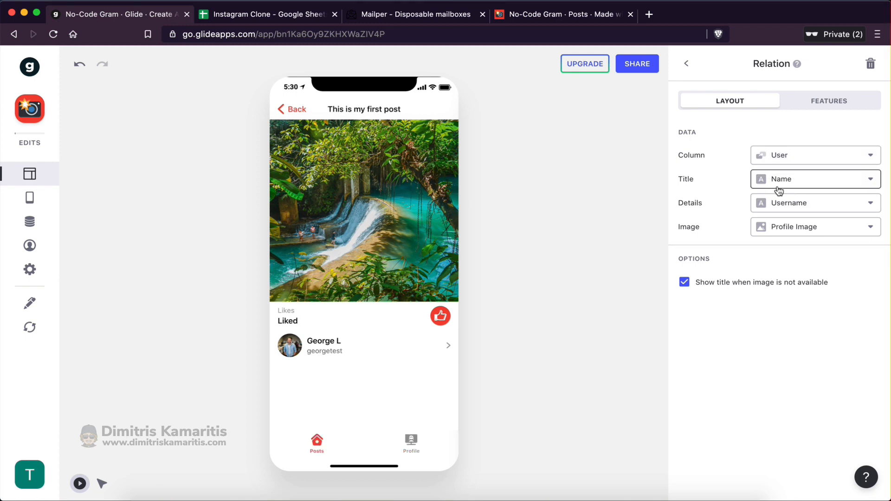
pyautogui.click(784, 184)
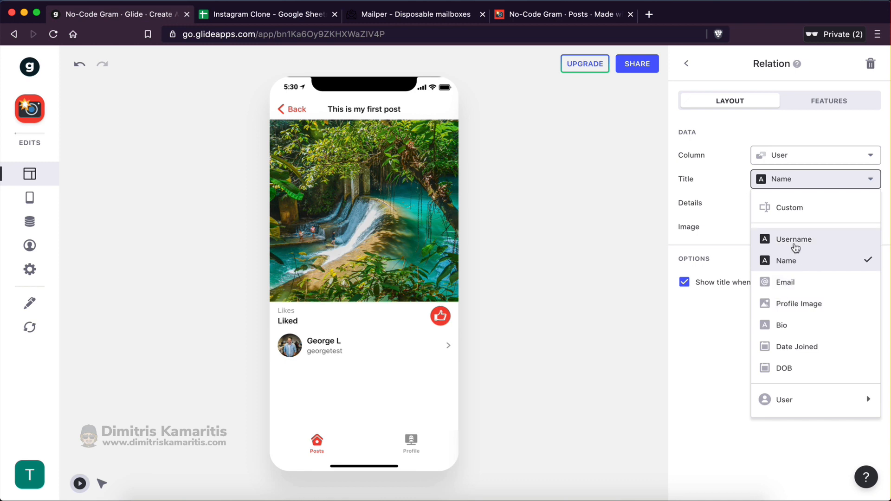
pyautogui.click(772, 240)
pyautogui.click(771, 210)
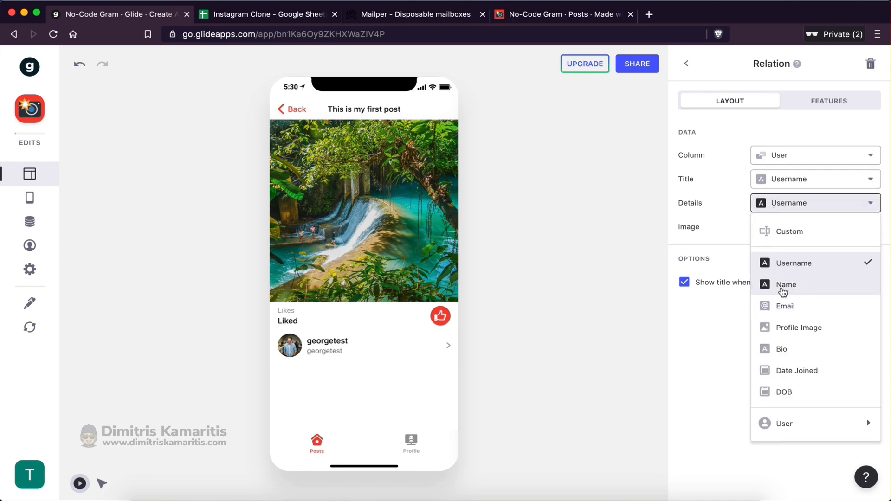
pyautogui.click(784, 286)
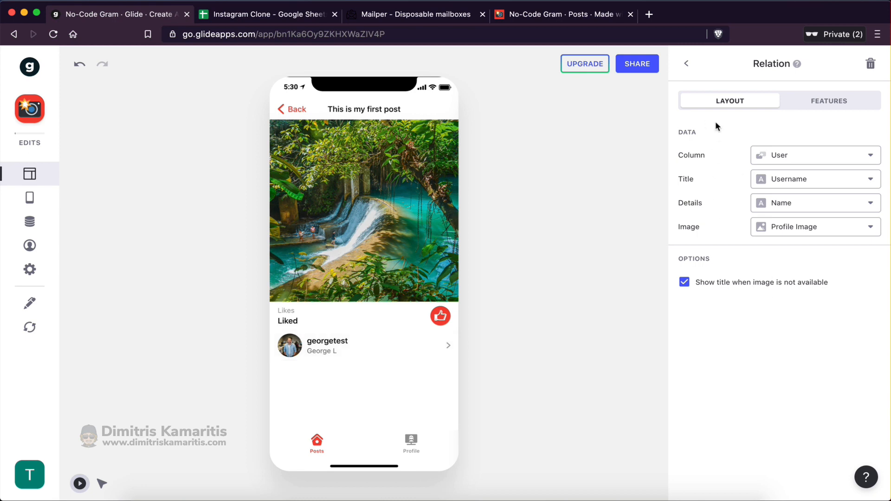
pyautogui.click(682, 69)
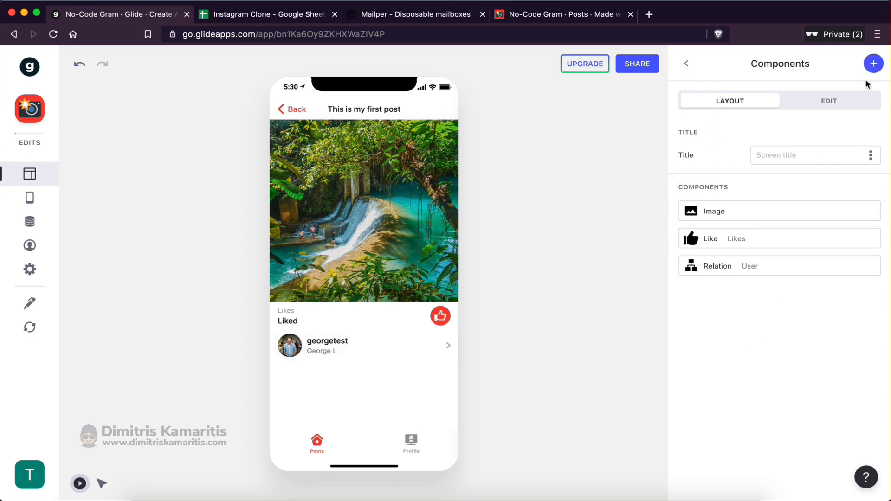
# Add a Comments component to the post detail screen
pyautogui.click(873, 69)
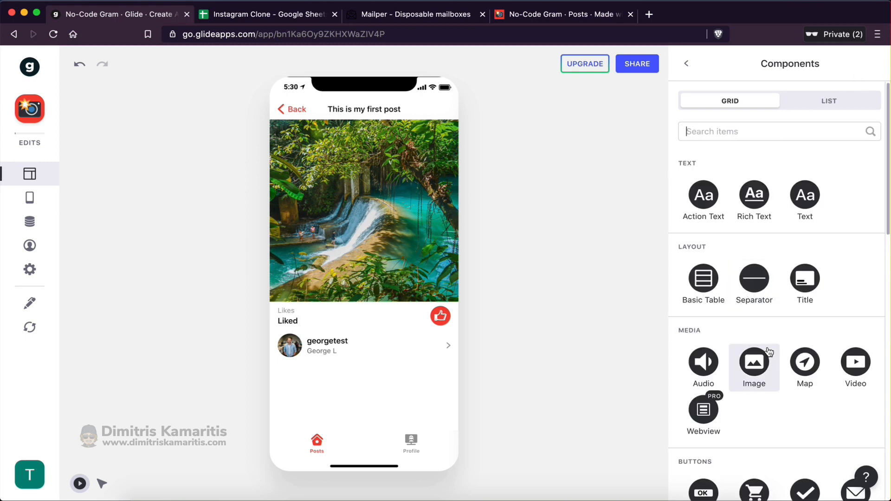
pyautogui.scroll(-10, 758, 344)
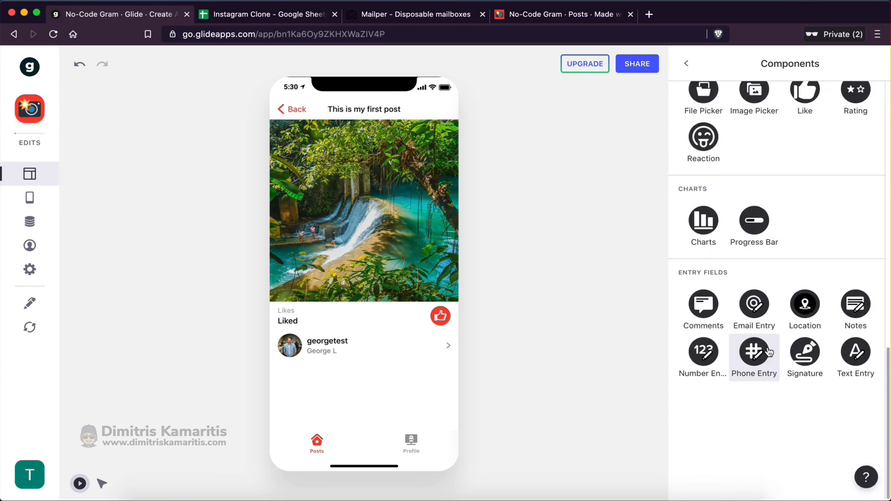
pyautogui.click(704, 304)
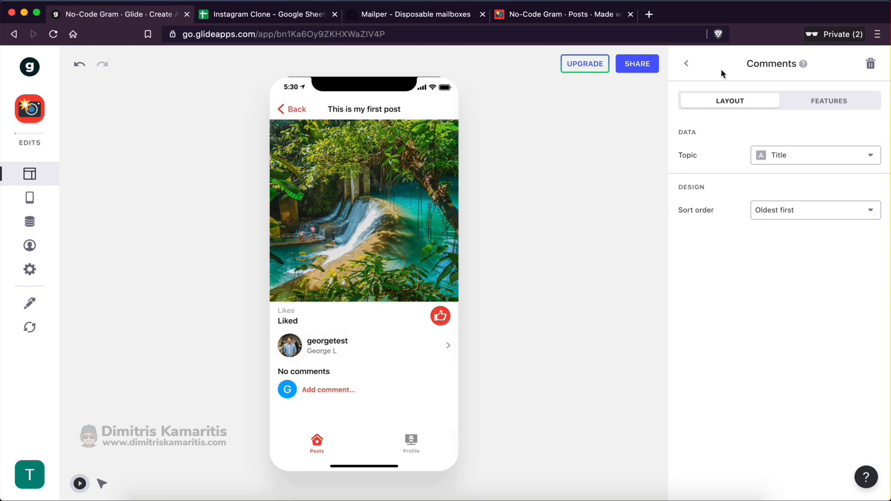
pyautogui.click(687, 64)
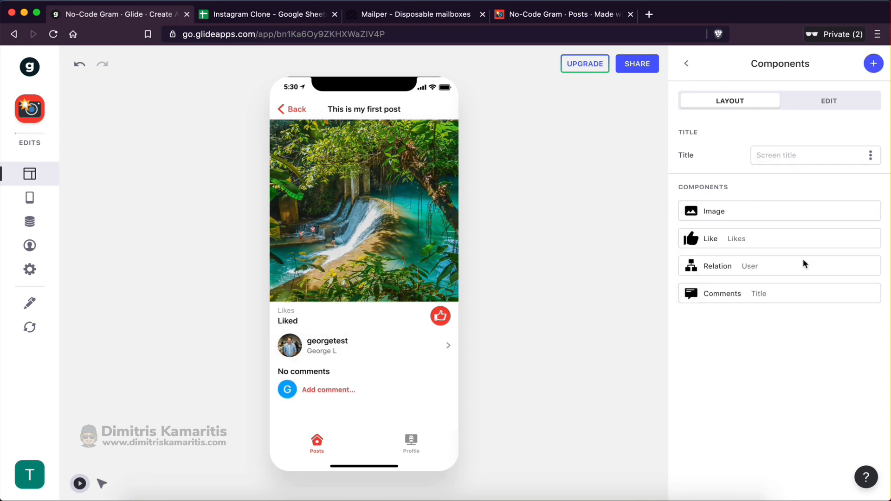
# Add a Separator below Like and a duplicate below the author Relation
pyautogui.click(872, 68)
pyautogui.click(752, 280)
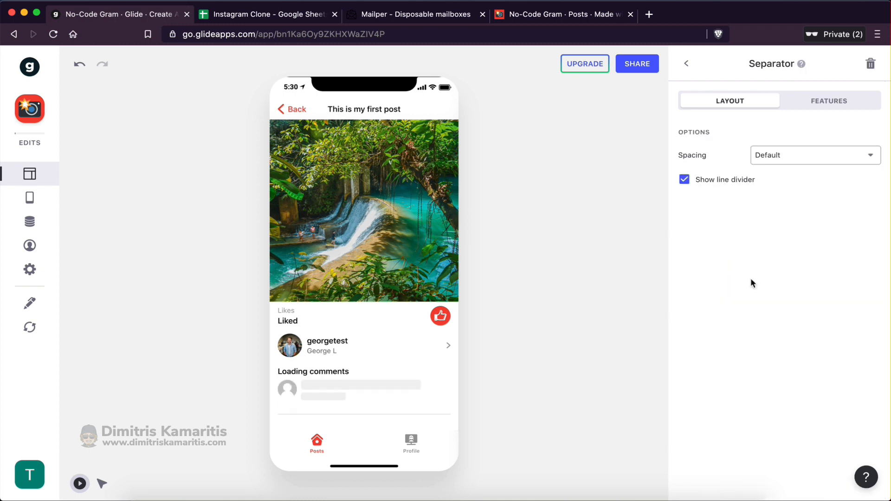
pyautogui.click(687, 64)
pyautogui.moveTo(718, 320); pyautogui.dragTo(722, 266)
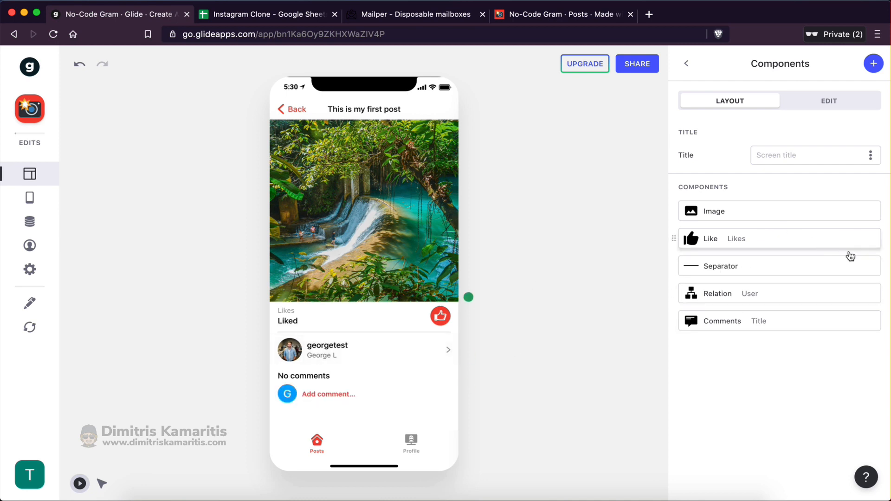
pyautogui.click(853, 267)
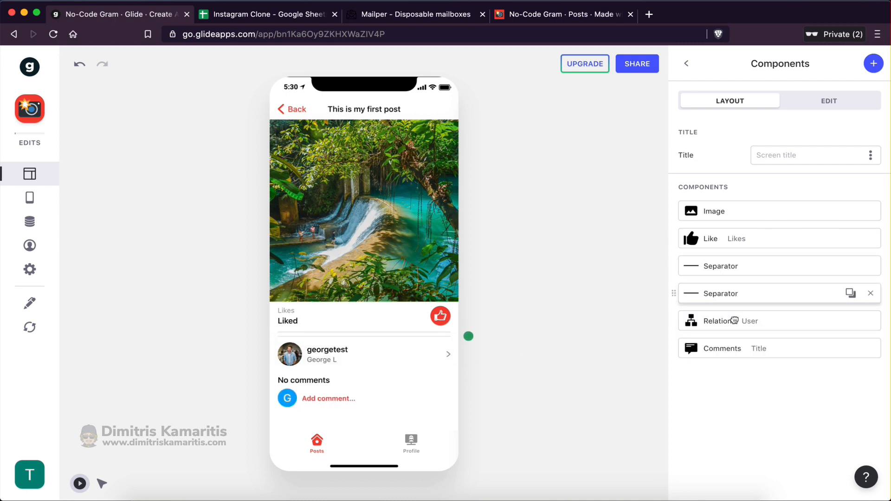
pyautogui.moveTo(733, 299); pyautogui.dragTo(735, 330)
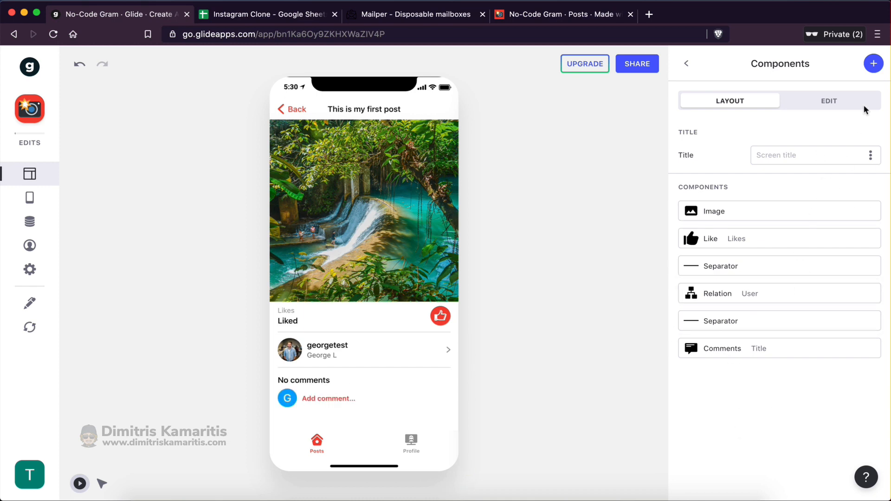
# Place a caption Text component under the Like row, with a separator copy beneath it
pyautogui.click(874, 64)
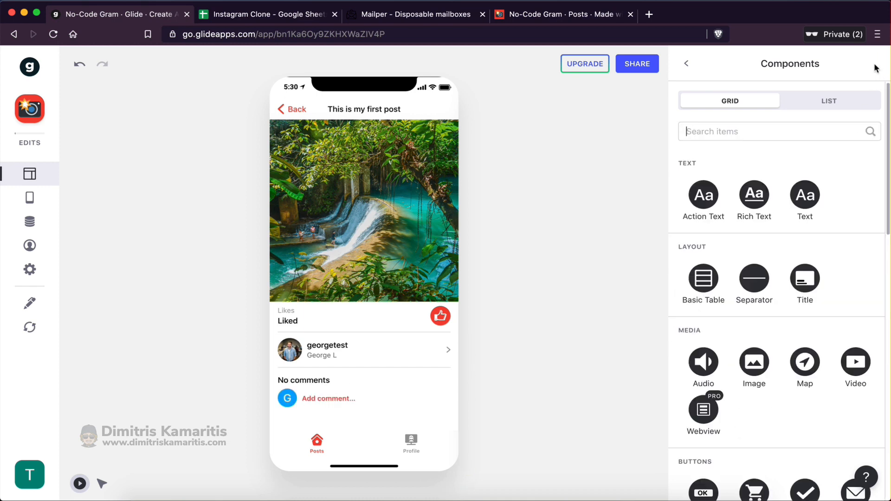
pyautogui.click(805, 195)
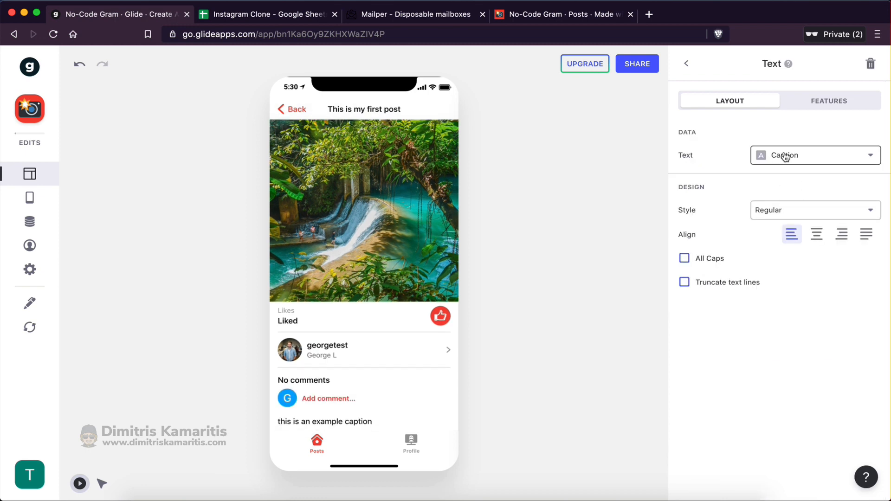
pyautogui.click(686, 66)
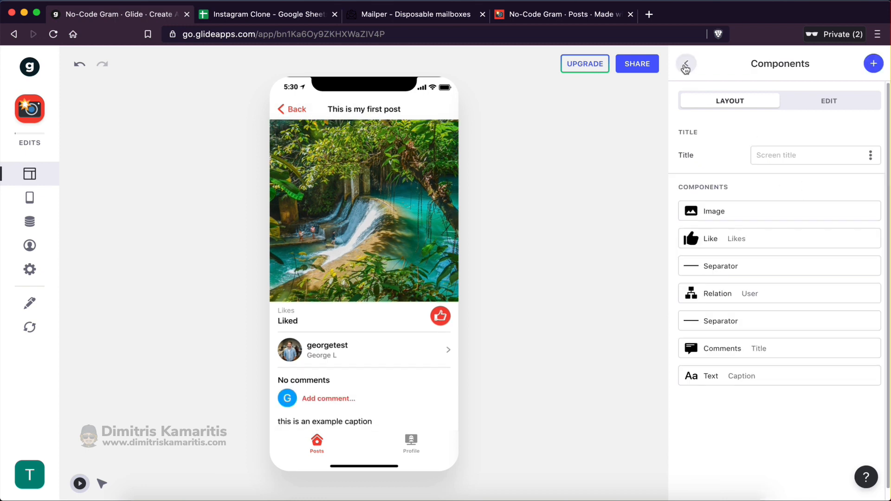
pyautogui.moveTo(729, 377); pyautogui.dragTo(732, 294)
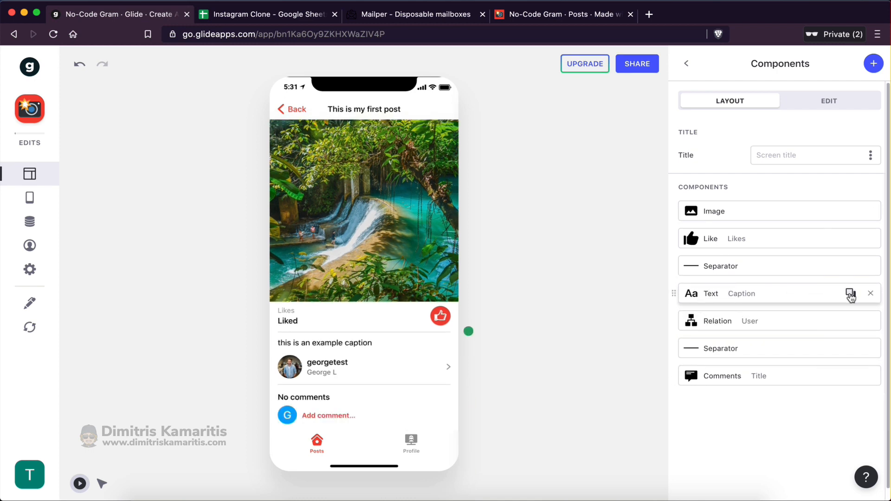
pyautogui.click(851, 298)
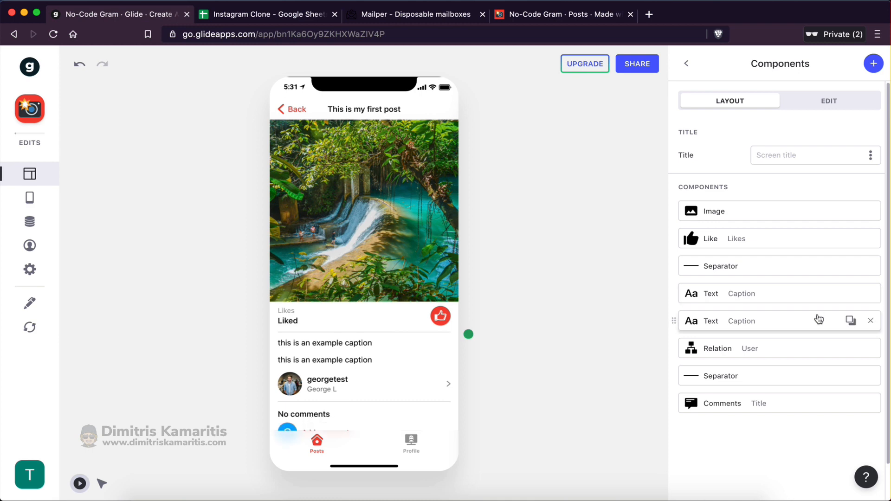
pyautogui.click(870, 322)
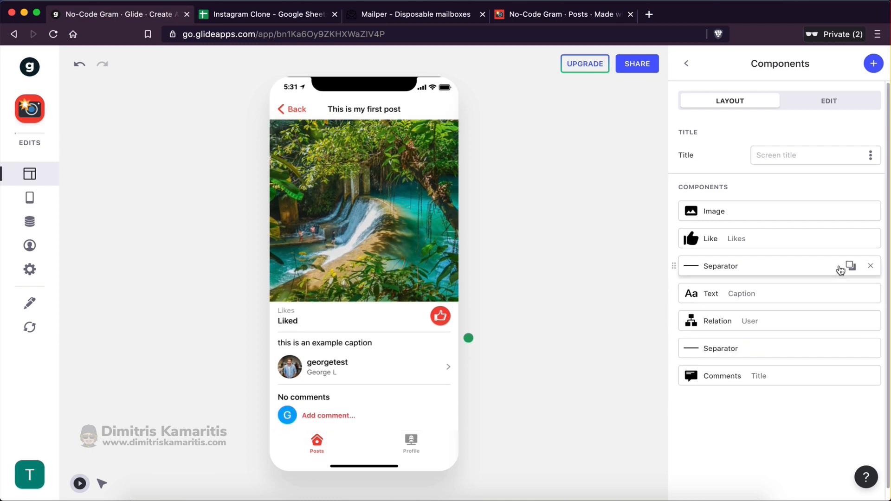
pyautogui.click(851, 266)
pyautogui.moveTo(745, 296); pyautogui.dragTo(744, 332)
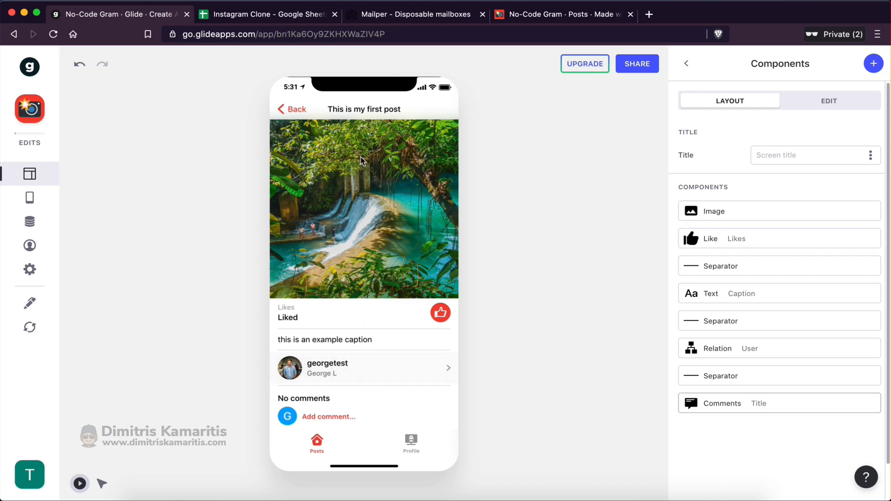
# Preview the Skyscrapers and waterfall posts, then open 'This is my first post' and its author's screen
pyautogui.click(297, 108)
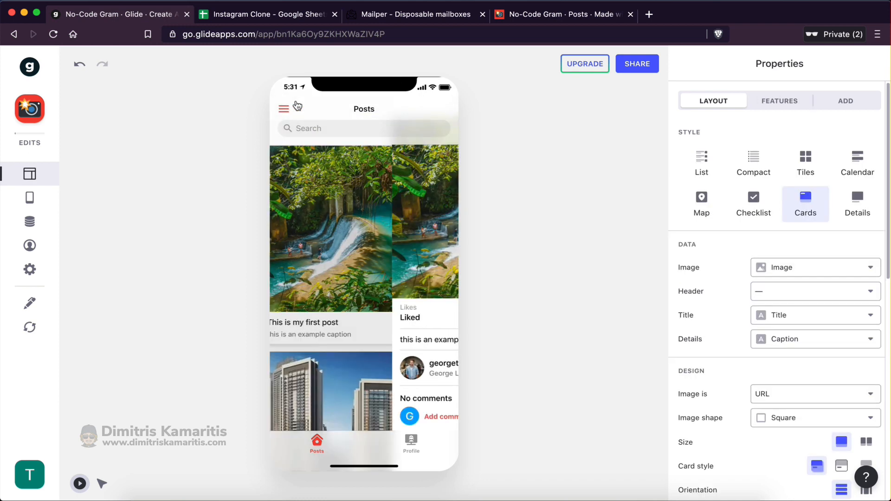
pyautogui.scroll(-2, 366, 274)
pyautogui.click(366, 274)
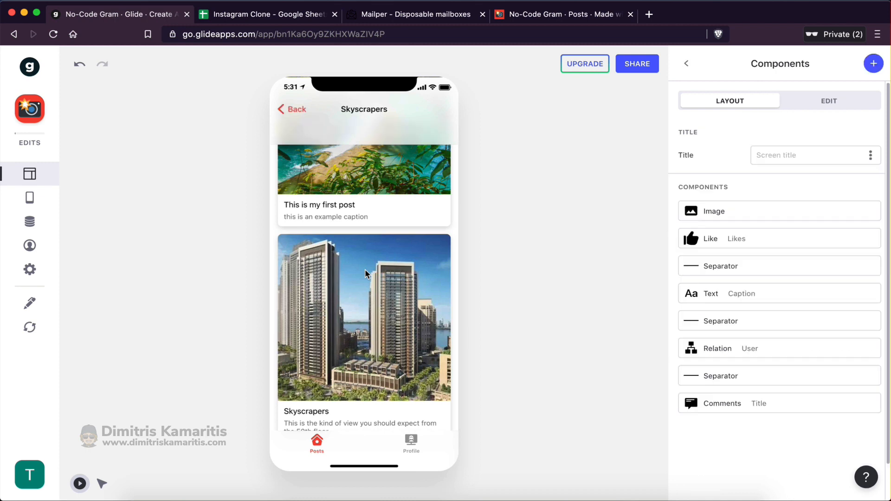
pyautogui.click(292, 110)
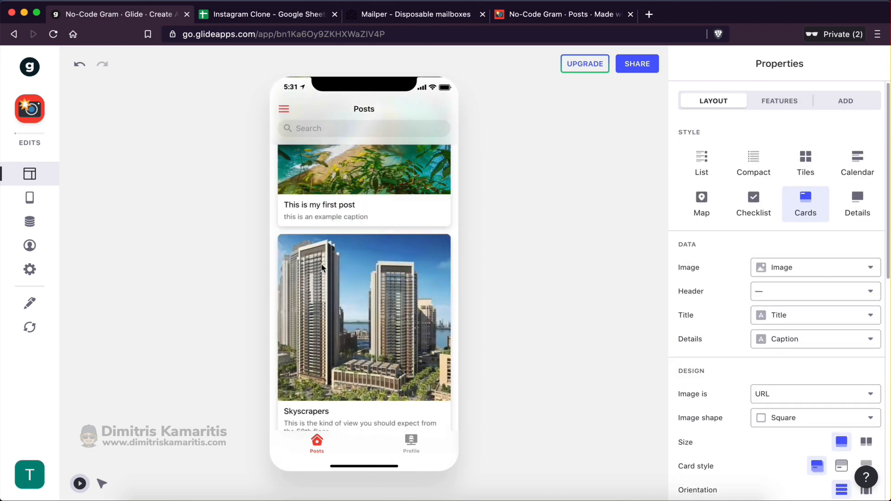
pyautogui.scroll(3, 323, 268)
pyautogui.click(411, 443)
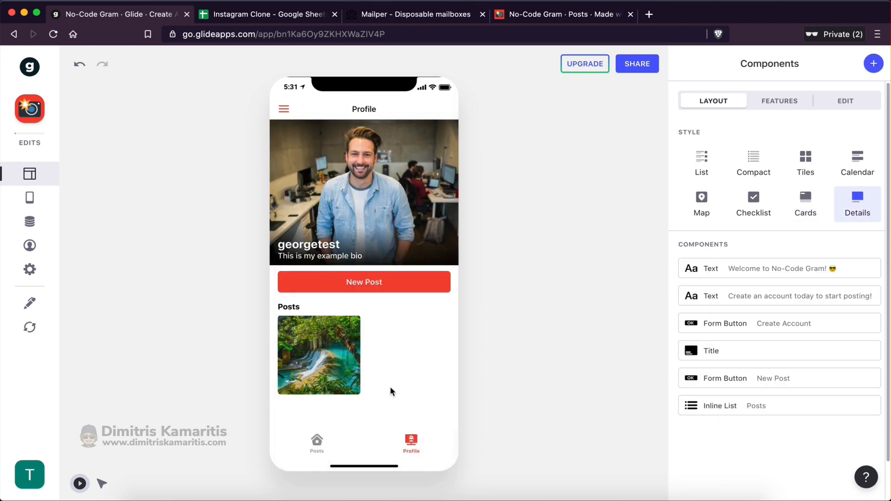
pyautogui.click(330, 359)
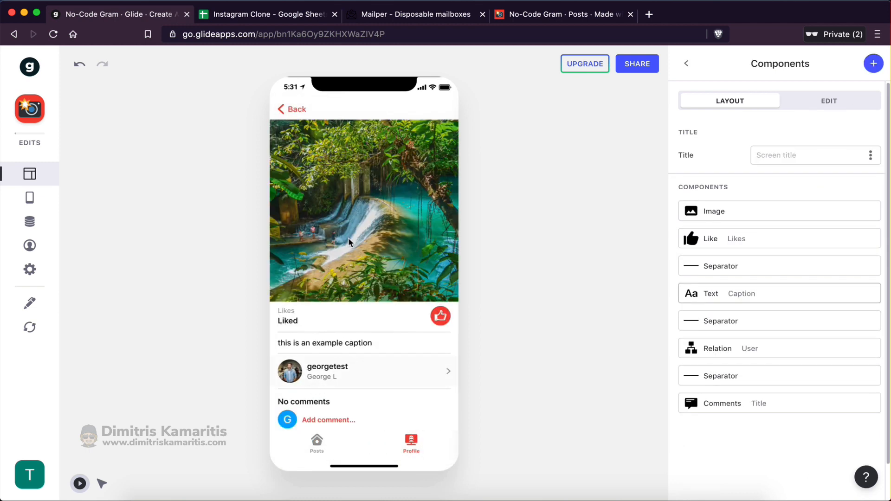
pyautogui.click(297, 110)
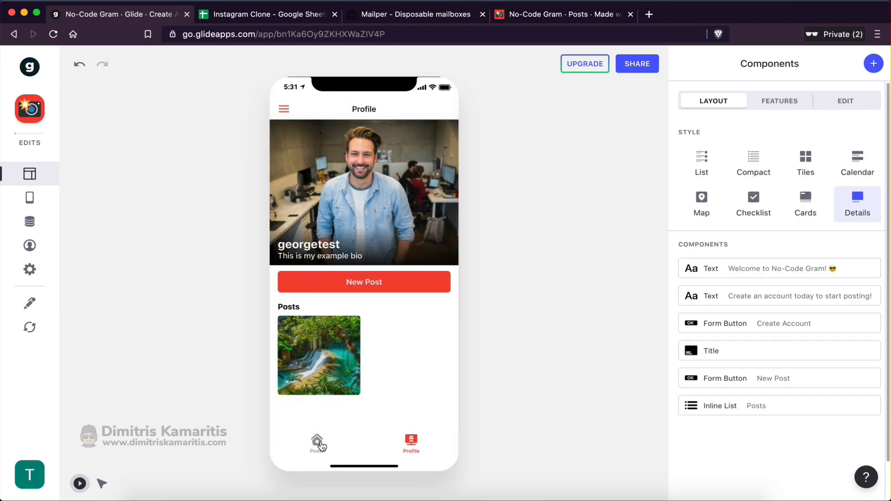
pyautogui.click(317, 441)
pyautogui.click(349, 225)
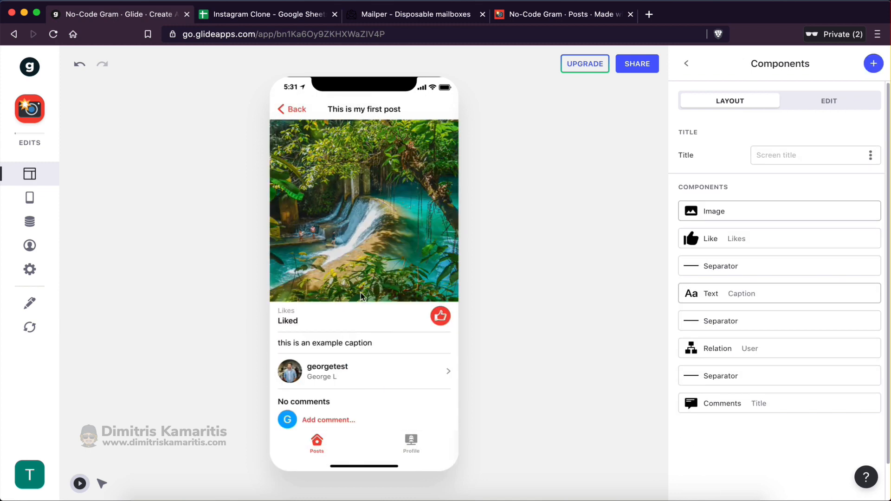
pyautogui.click(328, 370)
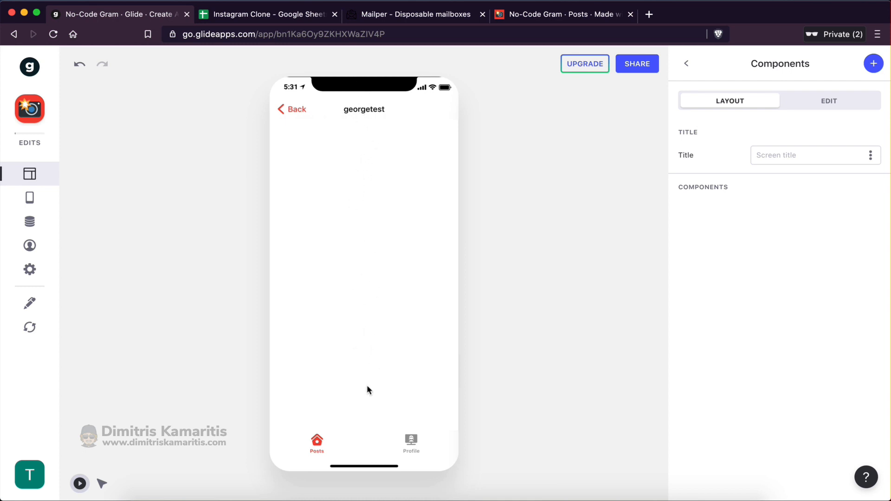
# Return to the georgetest user screen and make its title come from the Username column
pyautogui.click(411, 441)
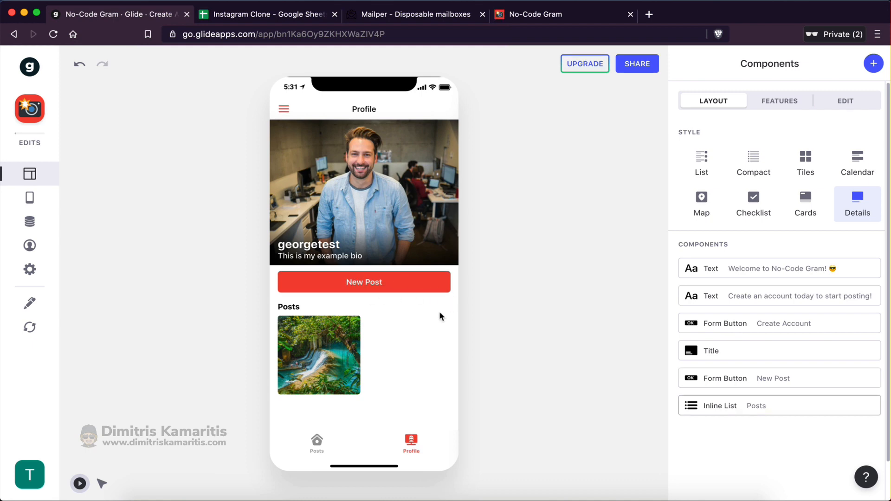
pyautogui.click(318, 444)
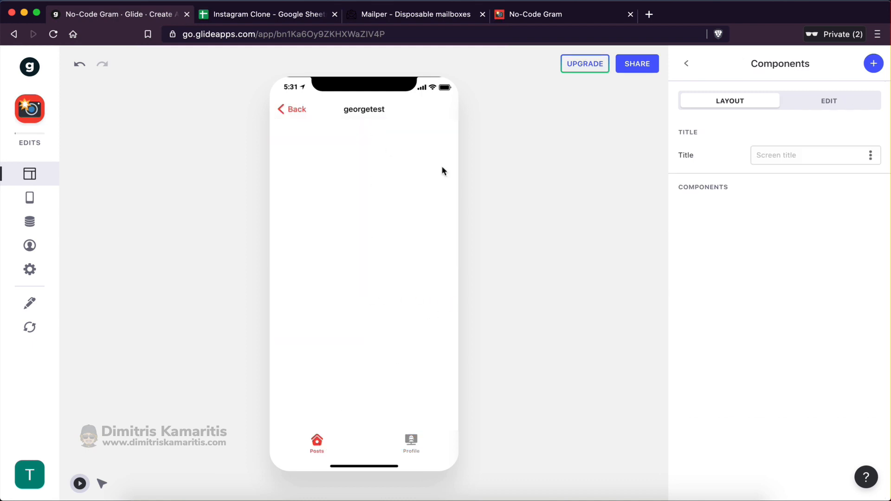
pyautogui.click(782, 156)
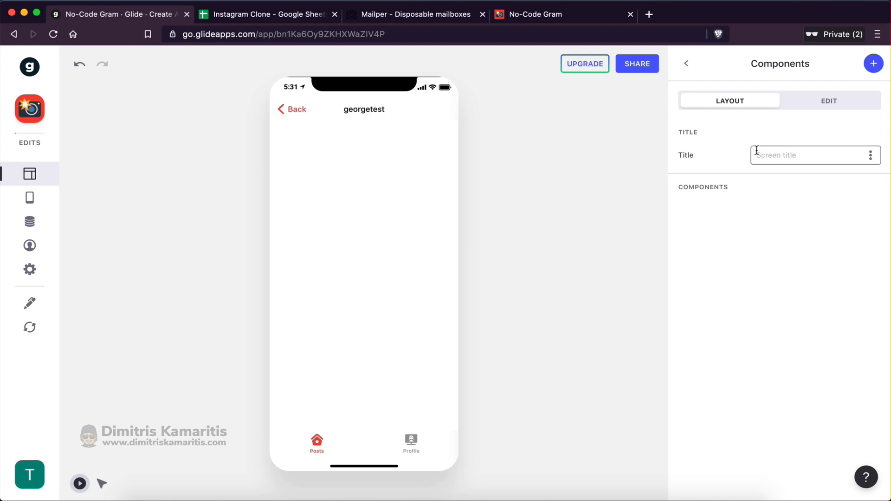
pyautogui.click(872, 157)
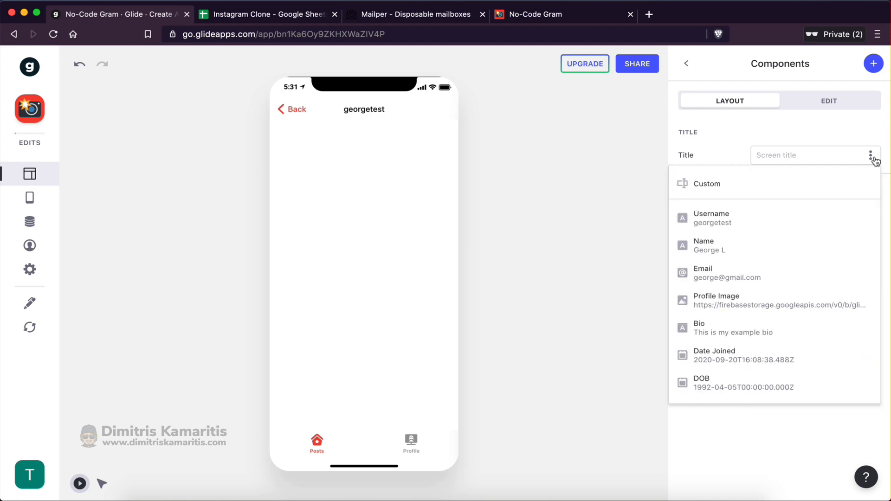
pyautogui.click(709, 218)
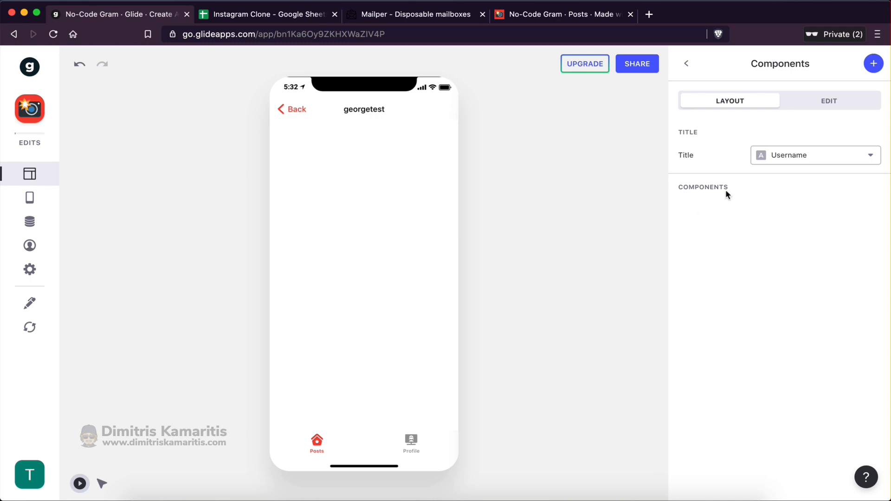
pyautogui.click(869, 72)
# Add a Title header showing Username as title and Bio ('This is my example bio') as details
pyautogui.click(810, 285)
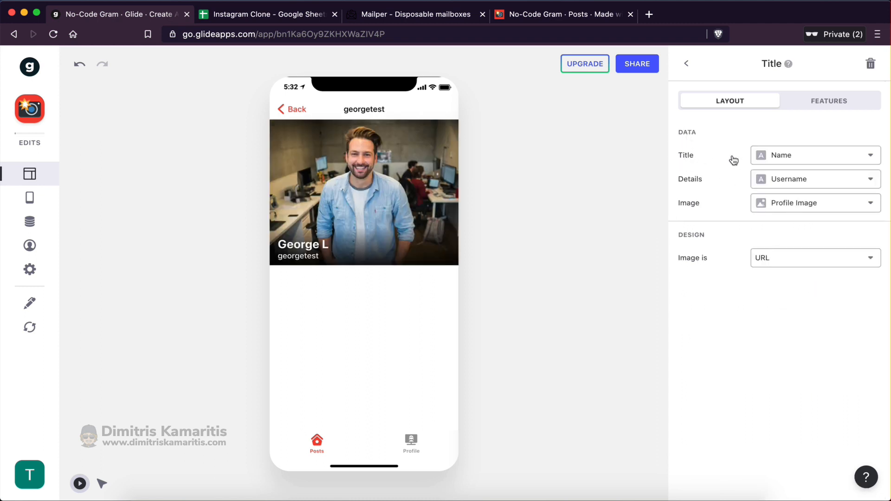
pyautogui.click(774, 160)
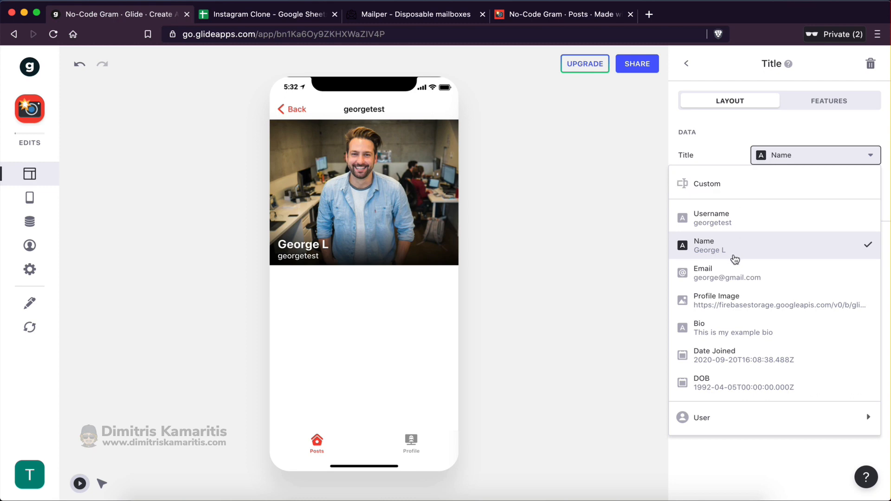
pyautogui.click(717, 221)
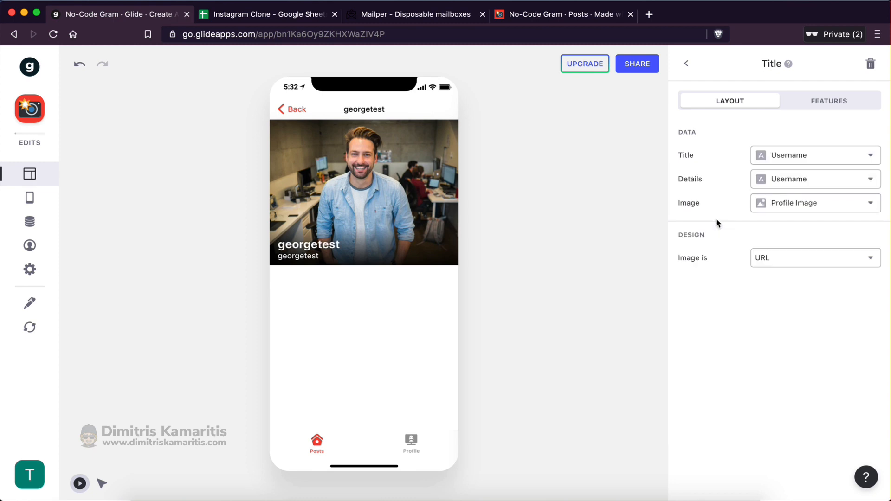
pyautogui.click(763, 178)
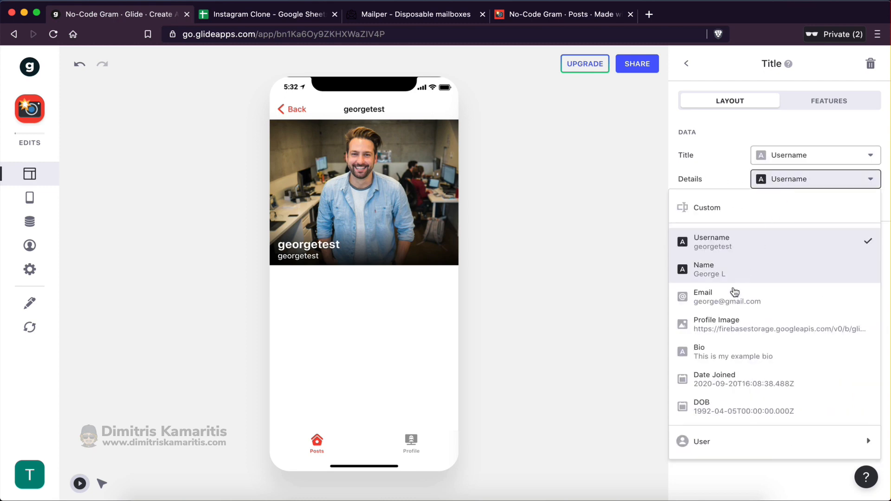
pyautogui.click(710, 353)
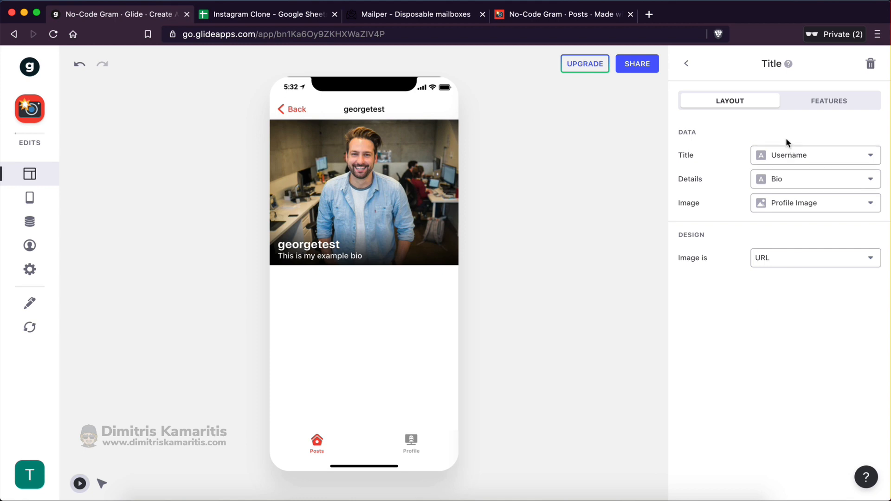
pyautogui.click(788, 157)
pyautogui.moveTo(700, 419)
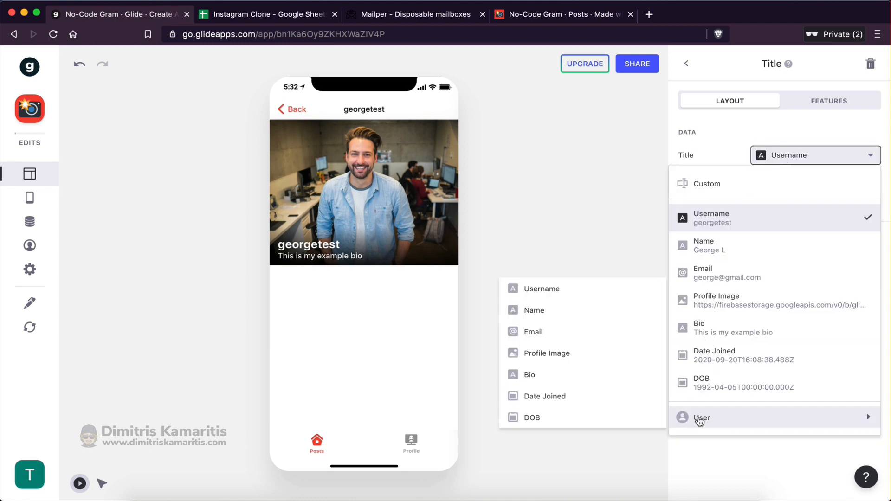
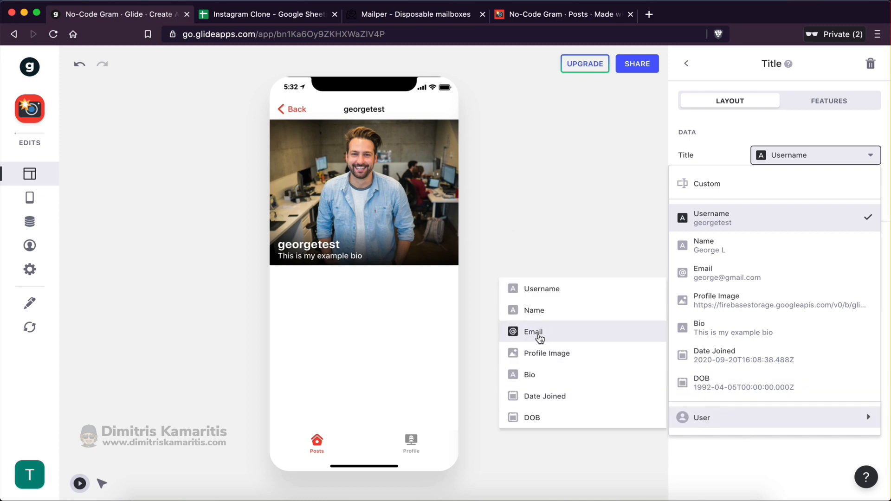
# Go back in the preview, open the post author's profile screen, and return to its component list
pyautogui.click(299, 111)
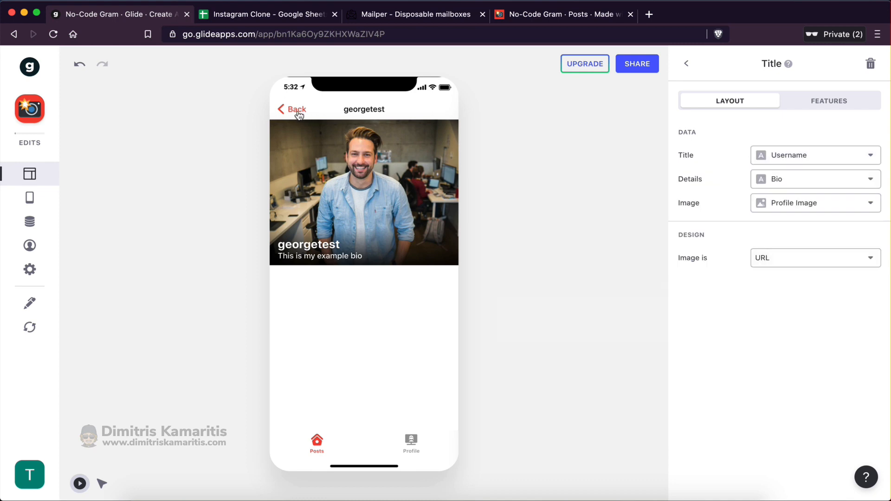
pyautogui.click(296, 109)
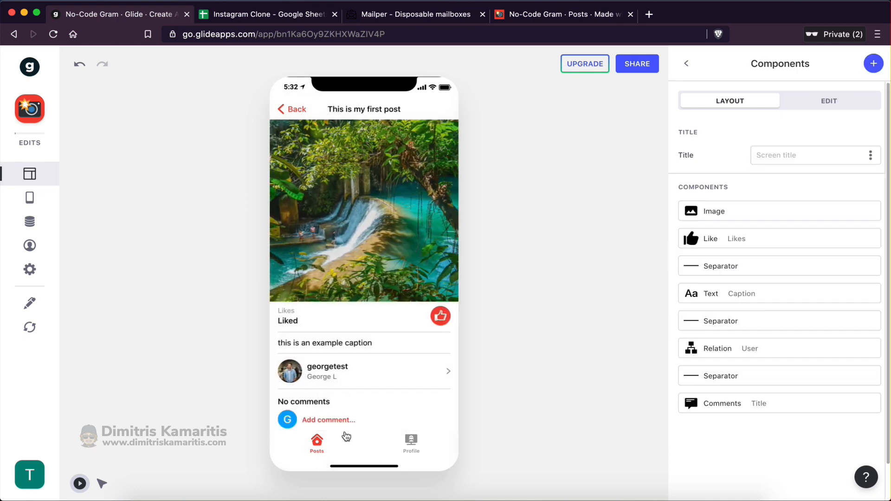
pyautogui.click(349, 374)
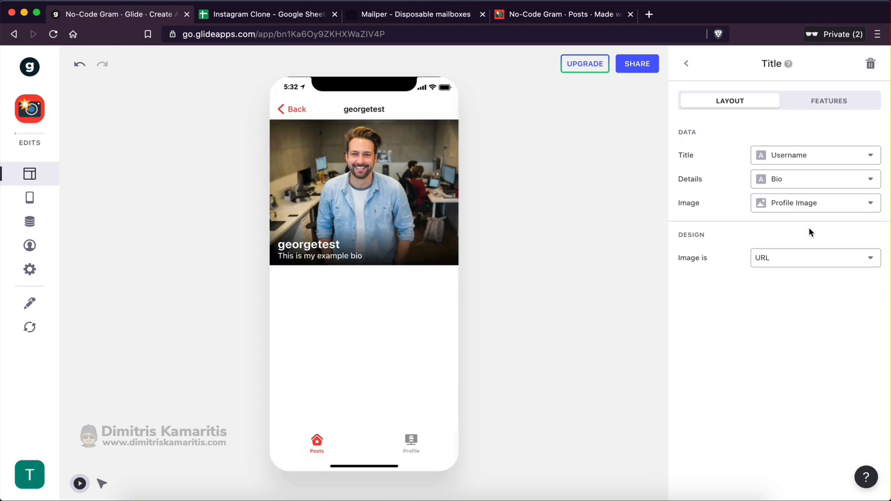
pyautogui.click(776, 159)
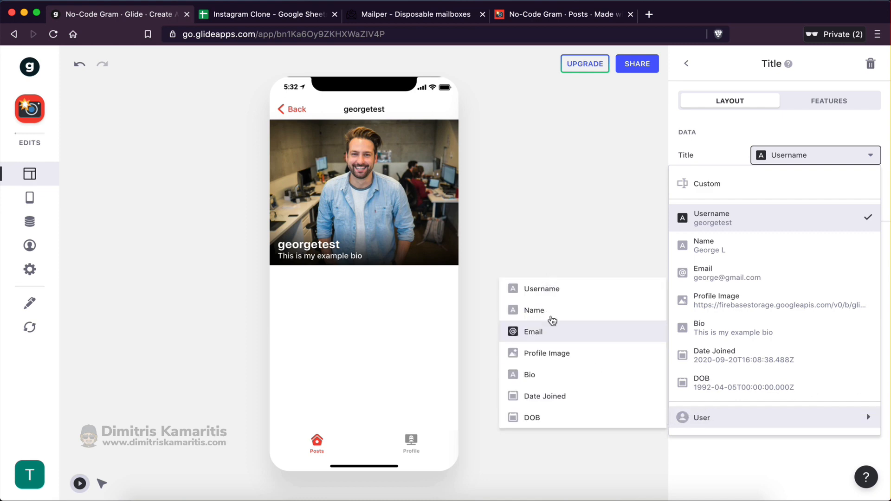
pyautogui.click(719, 152)
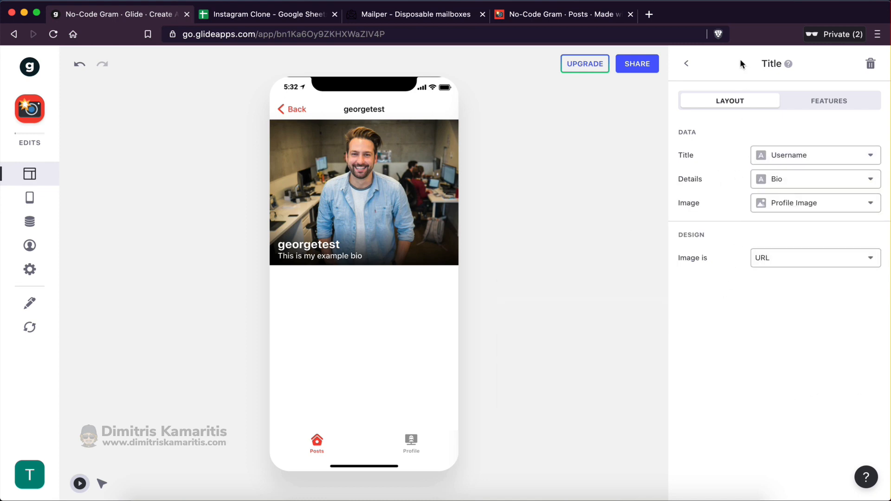
pyautogui.click(688, 65)
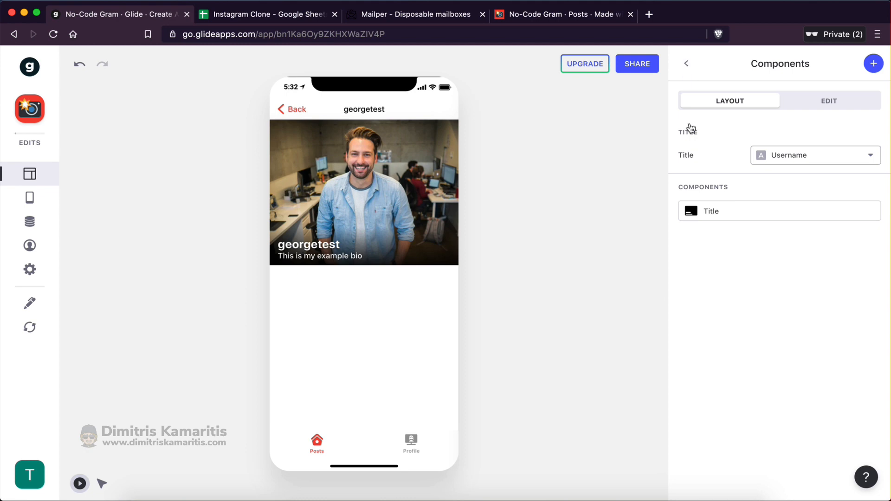
# Add an inline list of posts to the profile screen in Tiles style
pyautogui.click(870, 63)
pyautogui.scroll(-7, 767, 284)
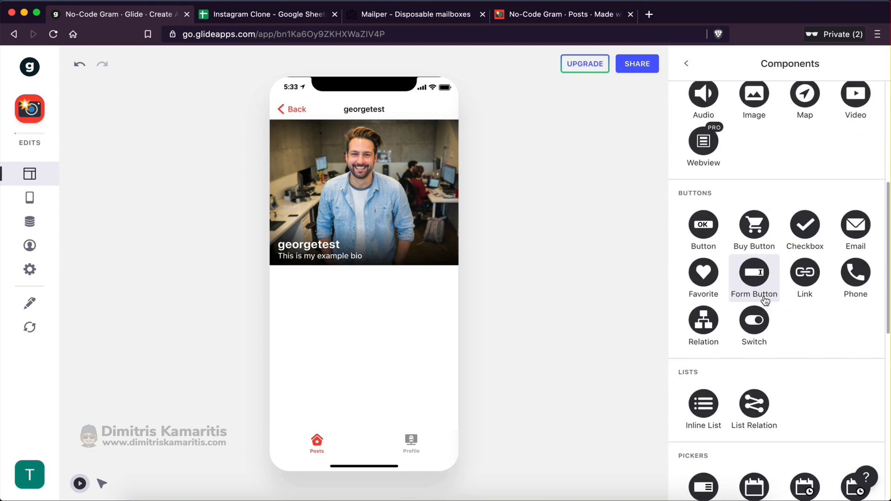
pyautogui.click(703, 356)
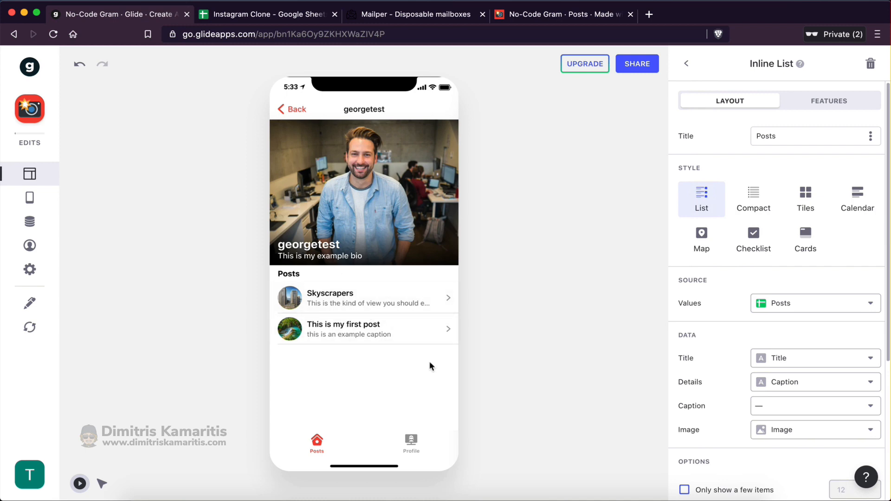
pyautogui.click(797, 207)
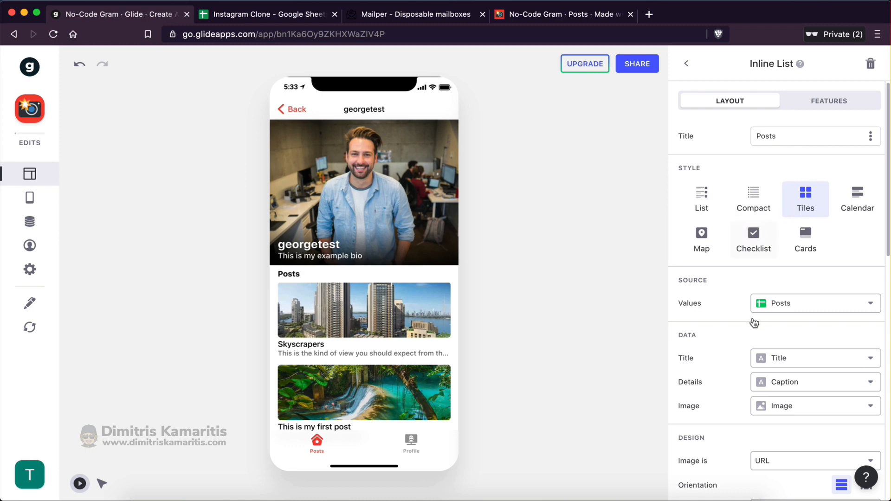
# Show two square tiles per row
pyautogui.scroll(-3, 750, 322)
pyautogui.scroll(-2, 750, 412)
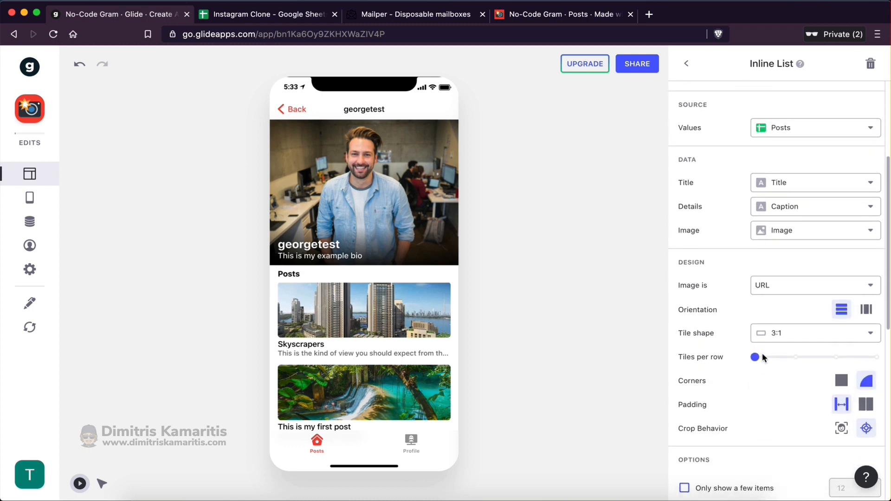
pyautogui.click(794, 358)
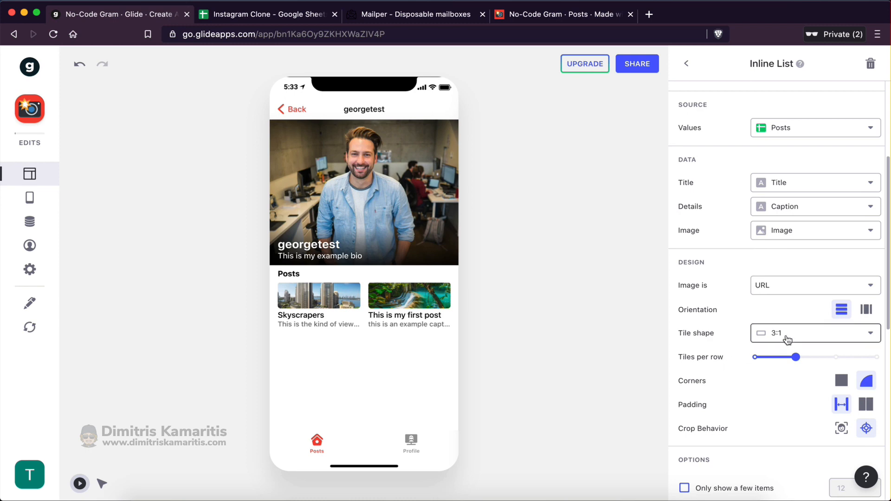
pyautogui.click(787, 339)
pyautogui.click(778, 181)
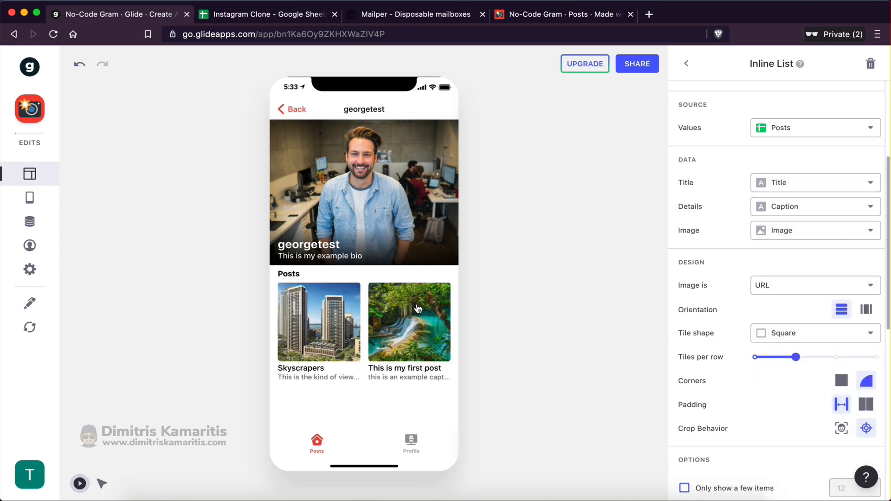
# Set the tile Title and Details to none so only images show
pyautogui.scroll(1, 785, 351)
pyautogui.click(784, 215)
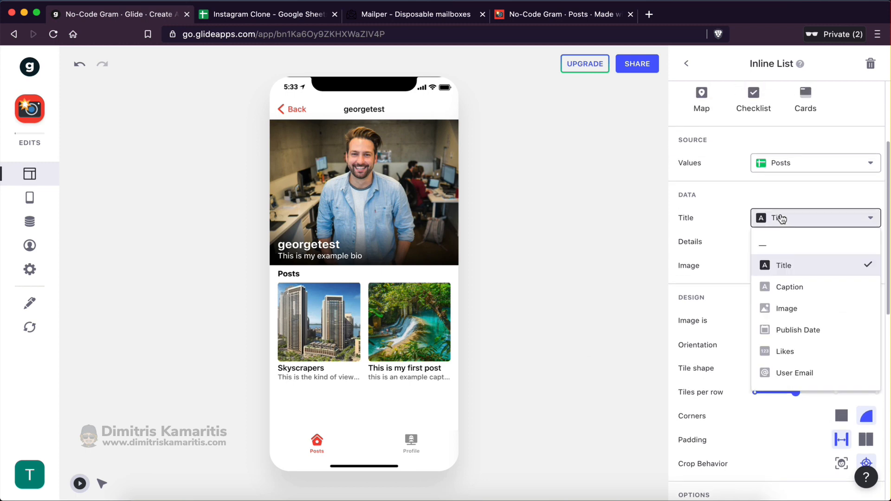
pyautogui.click(774, 246)
pyautogui.click(777, 242)
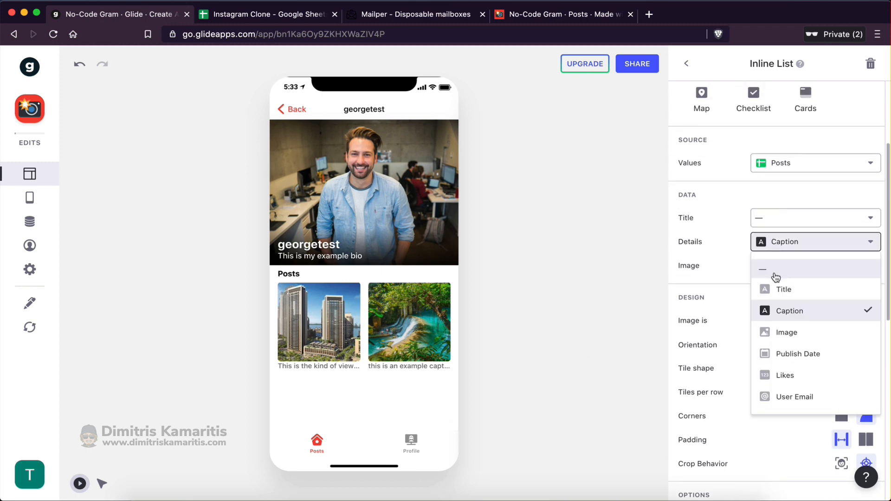
pyautogui.click(774, 275)
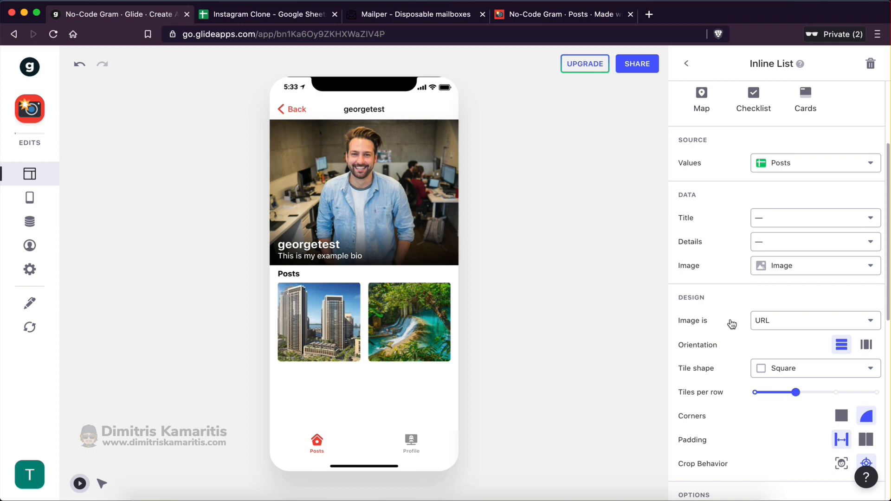
pyautogui.scroll(-2, 731, 323)
pyautogui.scroll(5, 730, 323)
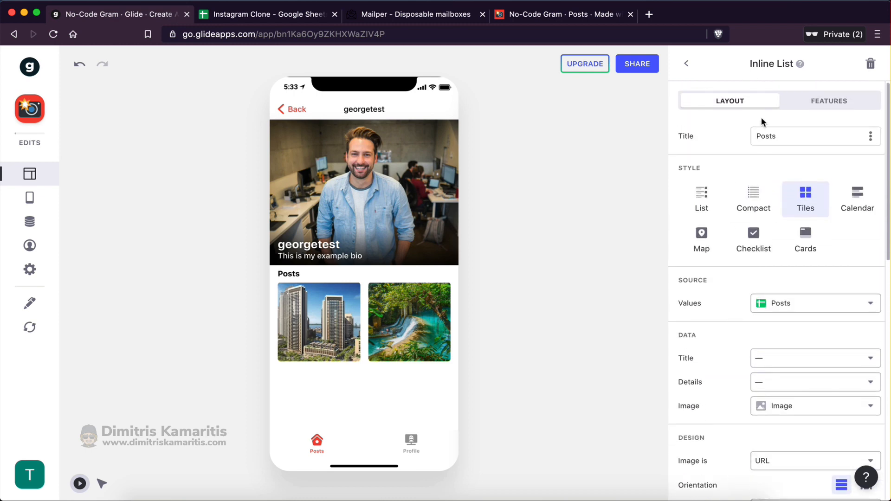
# Rename the list heading to "User's Posts"
pyautogui.click(757, 136)
pyautogui.write("User's")
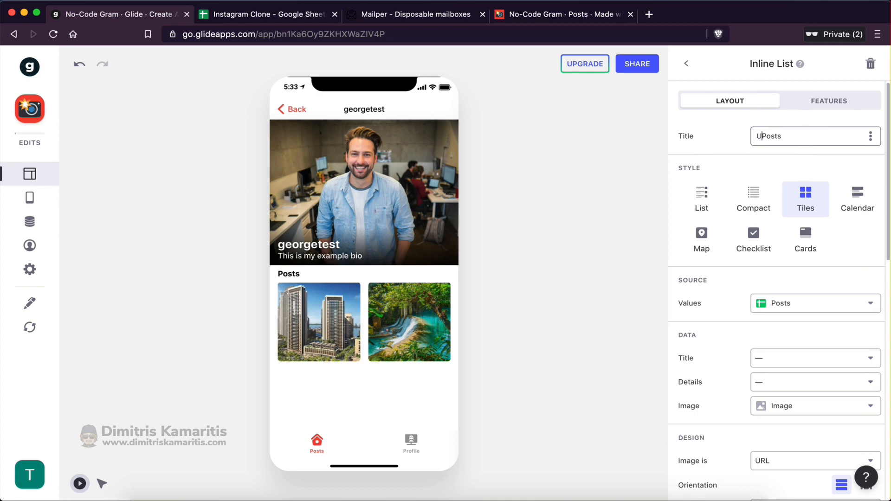
pyautogui.click(747, 145)
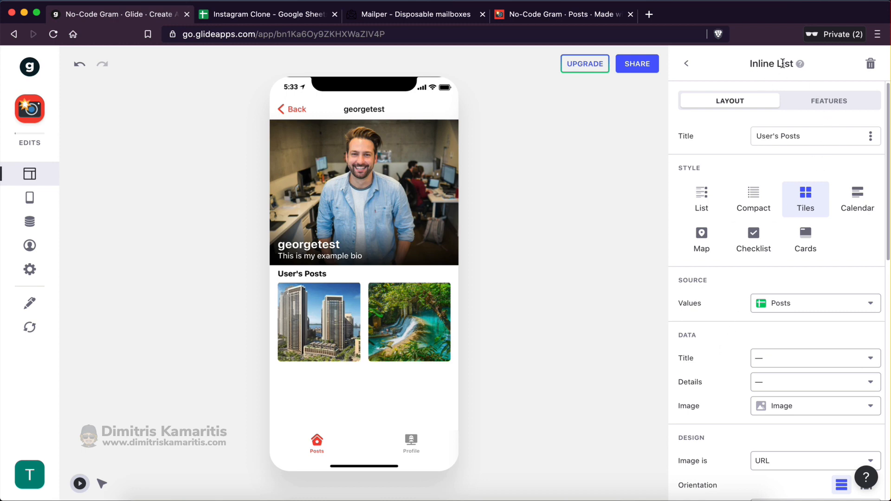
# Add a filter to the posts list on the User Email column
pyautogui.click(838, 108)
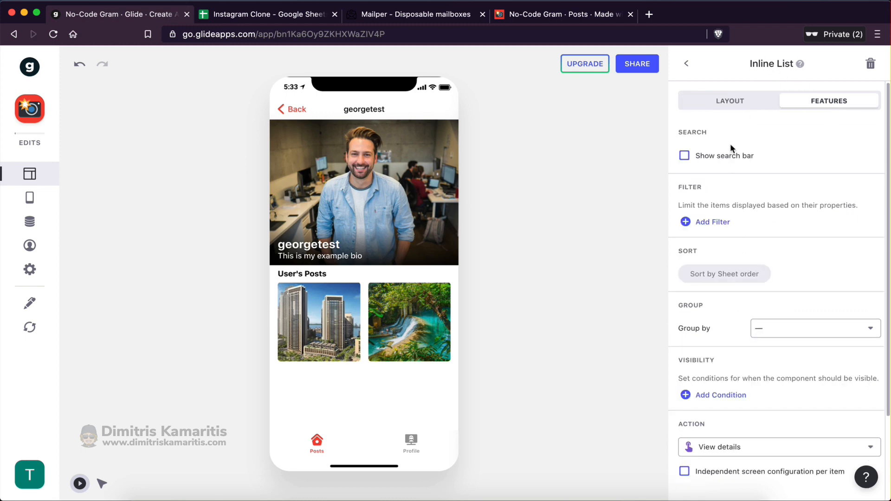
pyautogui.click(712, 222)
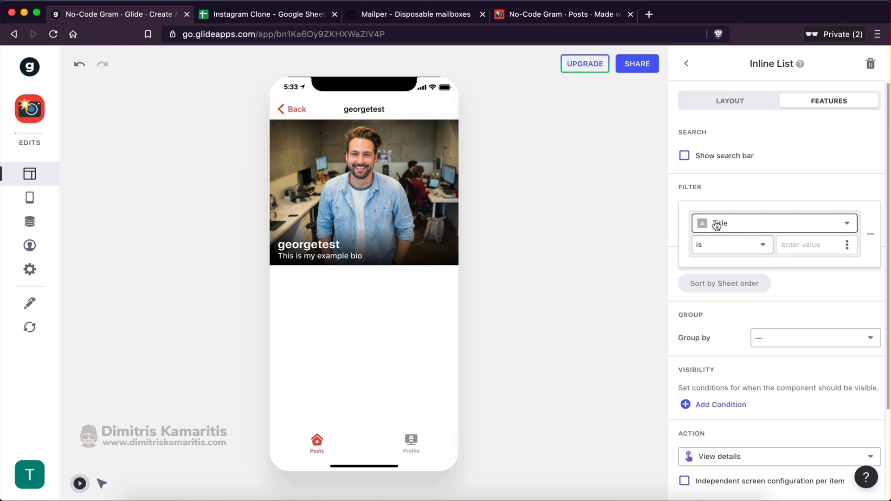
pyautogui.click(741, 227)
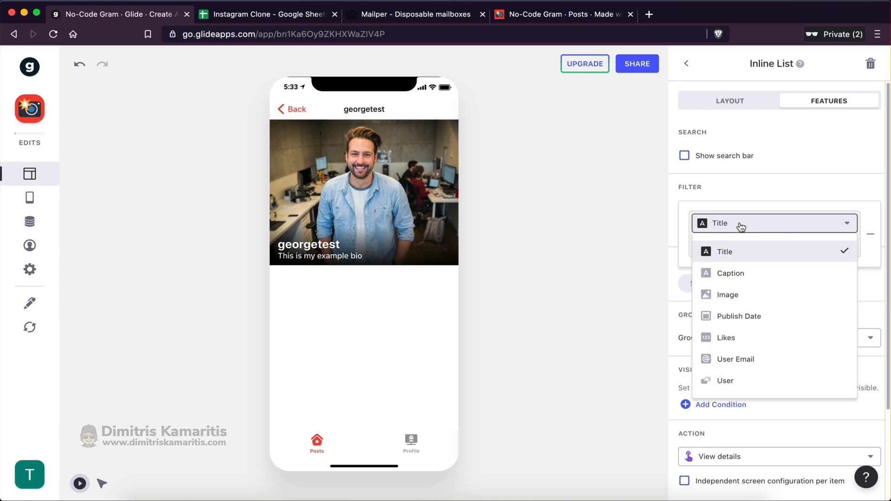
pyautogui.click(750, 360)
pyautogui.click(267, 14)
pyautogui.click(297, 280)
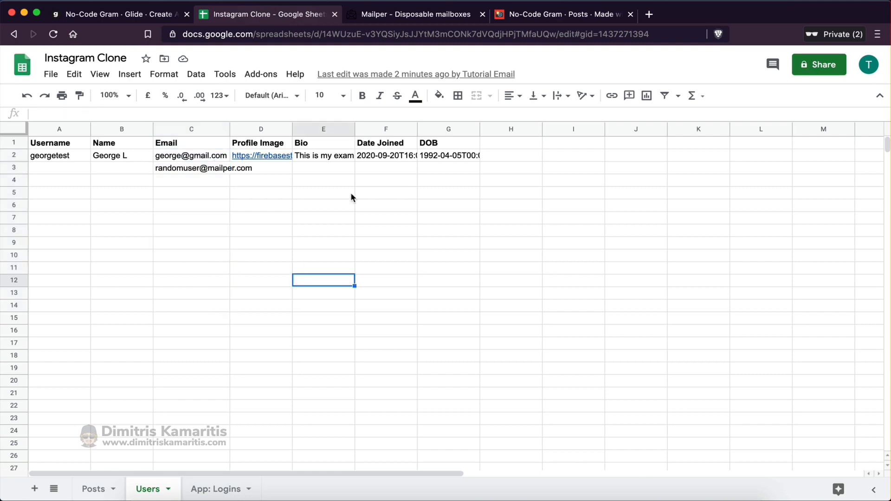
pyautogui.click(91, 489)
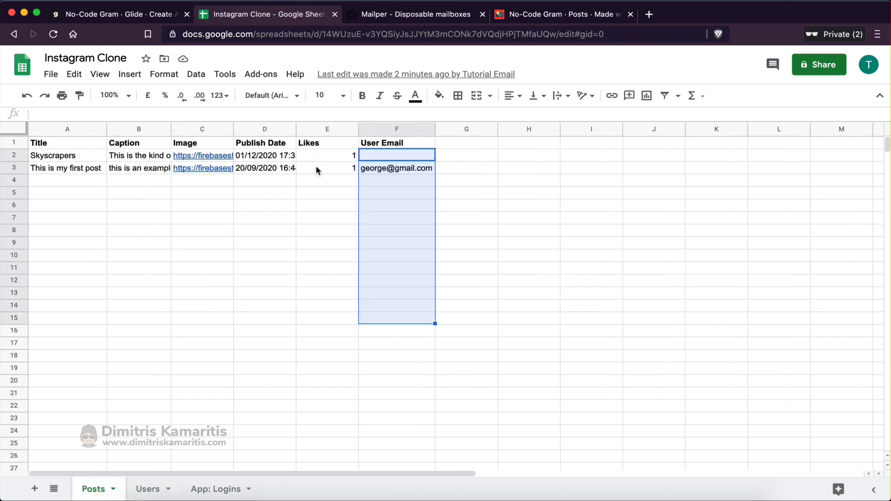
pyautogui.click(349, 216)
pyautogui.moveTo(385, 160); pyautogui.dragTo(387, 280)
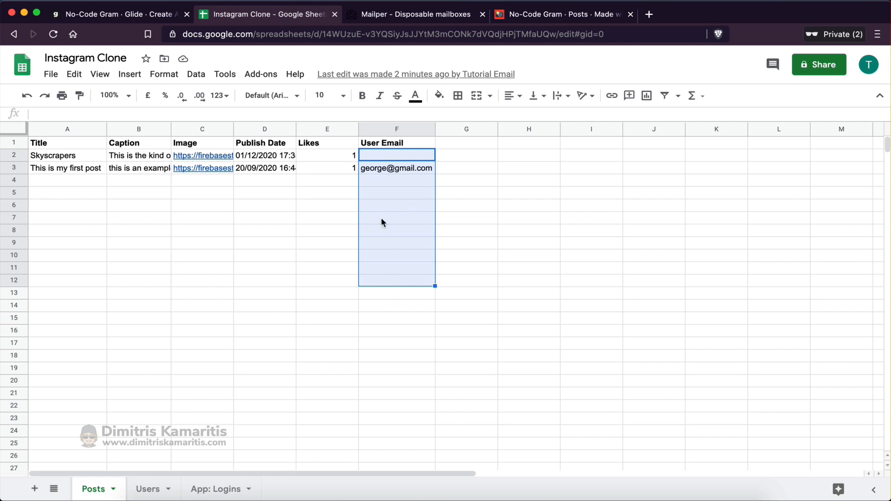
pyautogui.click(88, 15)
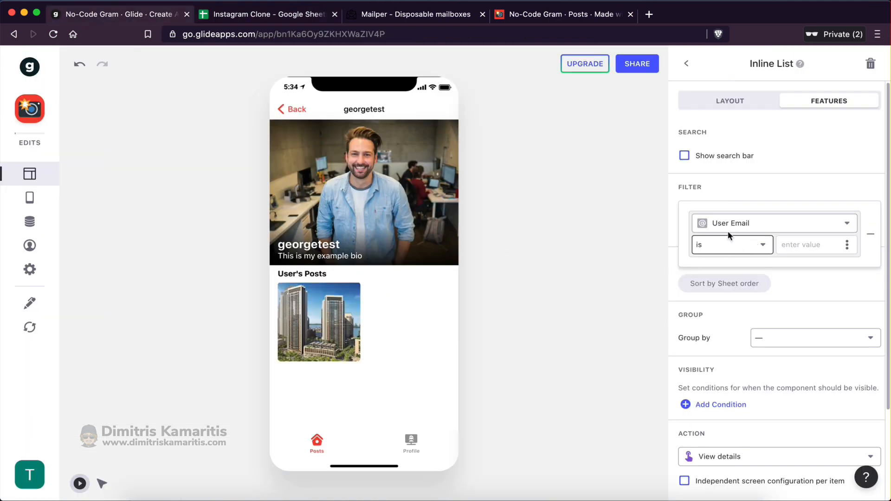
# Set the filter value to the profile screen's Email so only that user's posts show
pyautogui.click(847, 246)
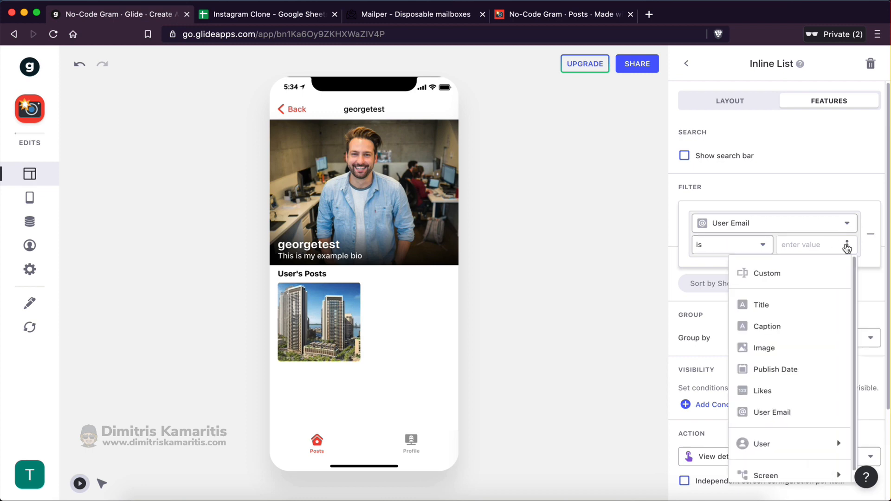
pyautogui.scroll(-1, 815, 372)
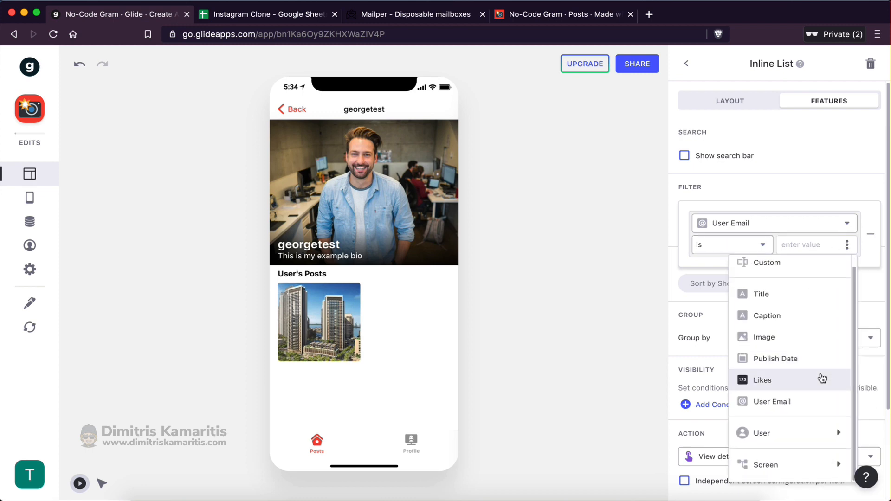
pyautogui.moveTo(791, 466)
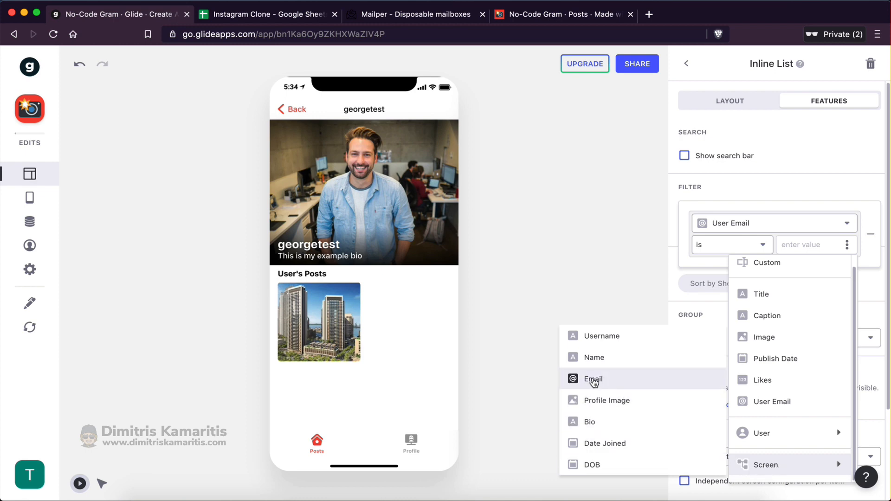
pyautogui.click(592, 379)
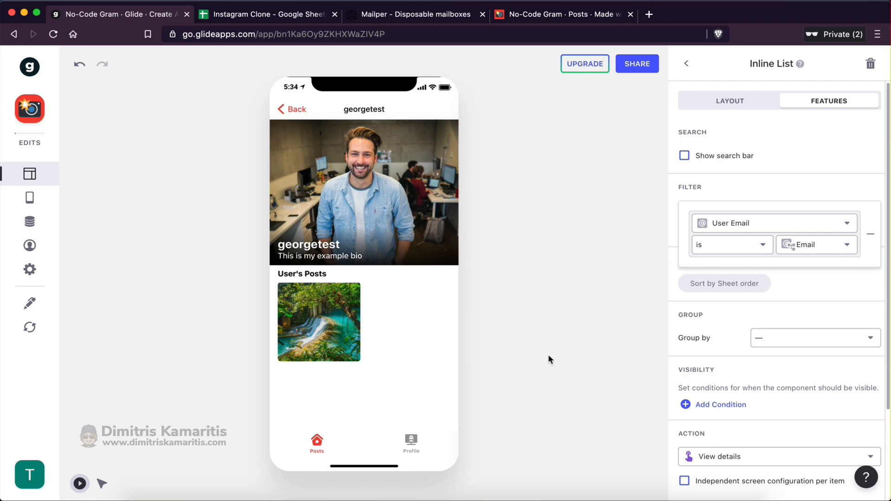
pyautogui.click(815, 246)
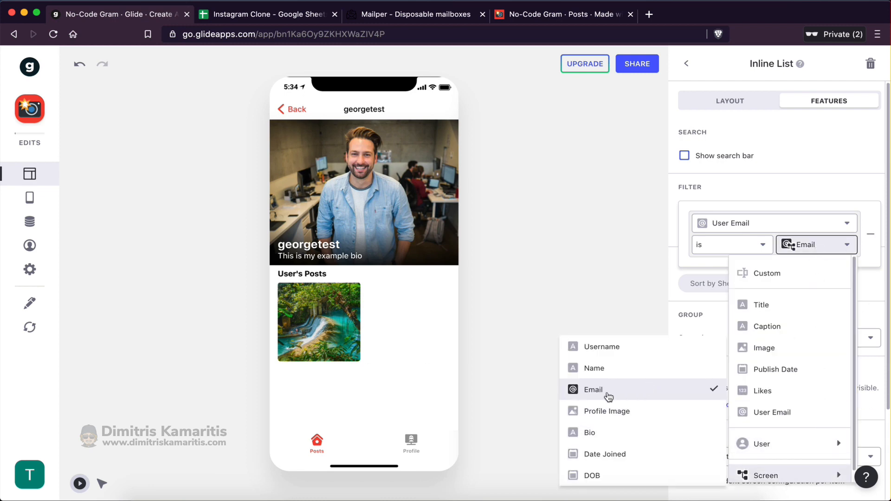
pyautogui.click(812, 250)
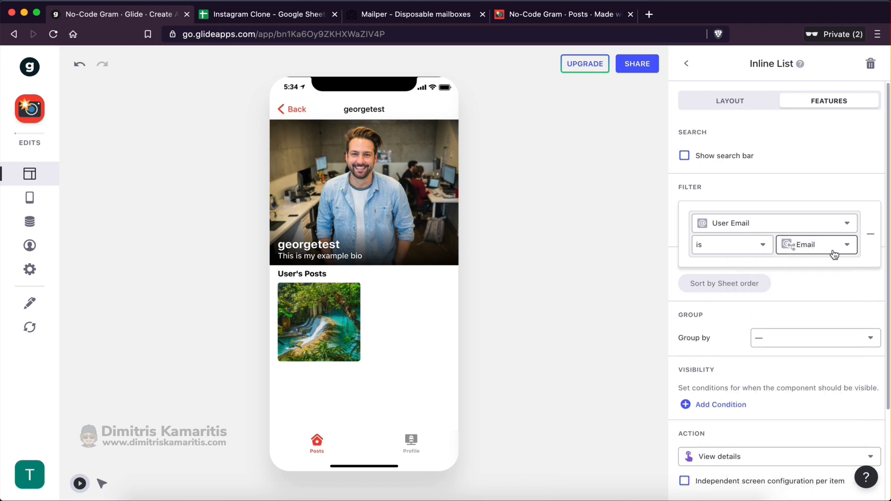
pyautogui.click(779, 168)
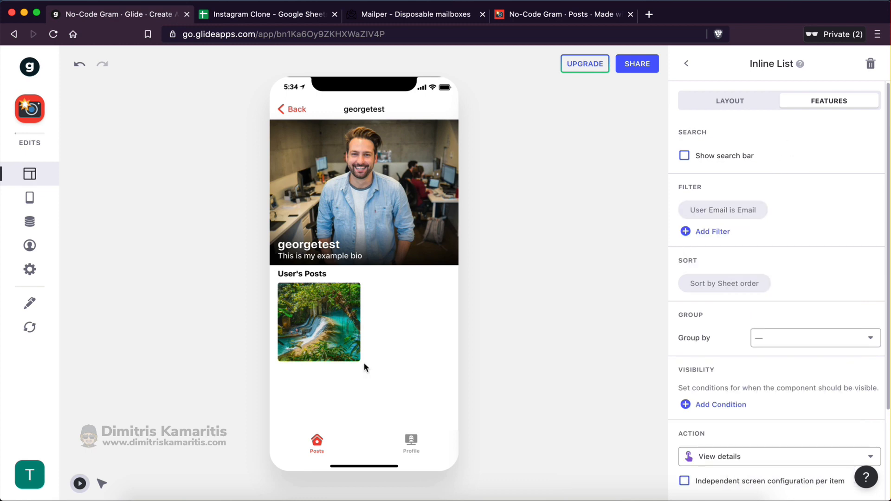
# Return to the Posts feed in the preview and check the Skyscrapers post
pyautogui.click(292, 111)
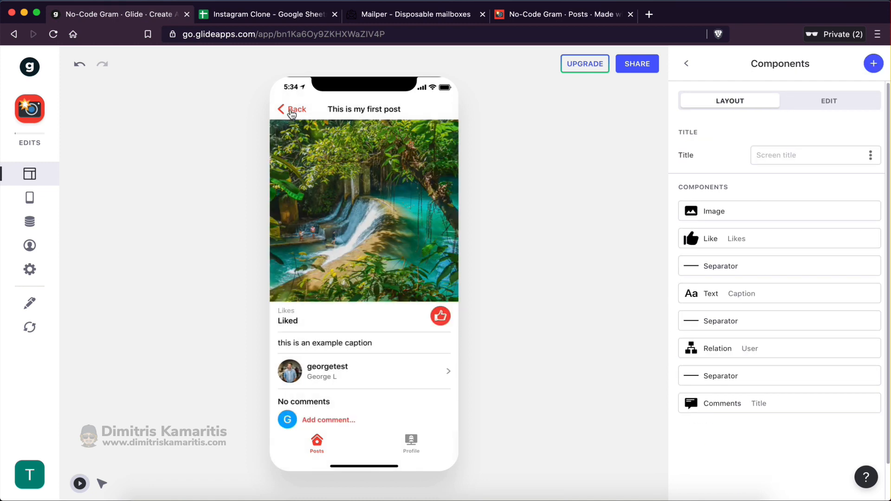
pyautogui.click(290, 112)
pyautogui.scroll(-1, 334, 278)
pyautogui.click(339, 302)
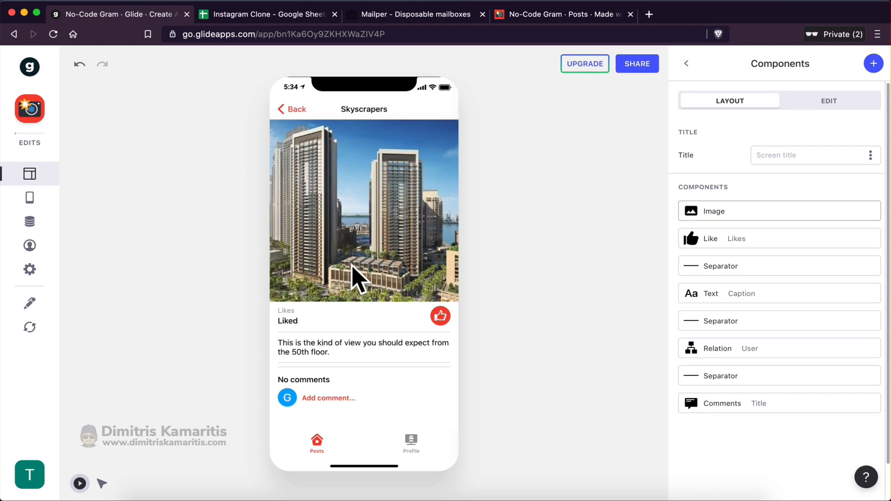
pyautogui.click(292, 109)
pyautogui.scroll(3, 352, 409)
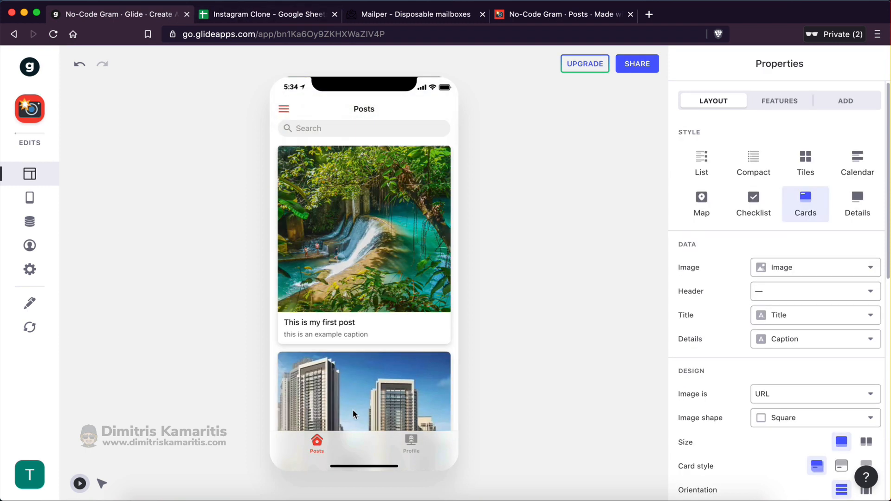
# Check georgetest's profile from its posts and the Profile tab, then return to the feed
pyautogui.click(375, 167)
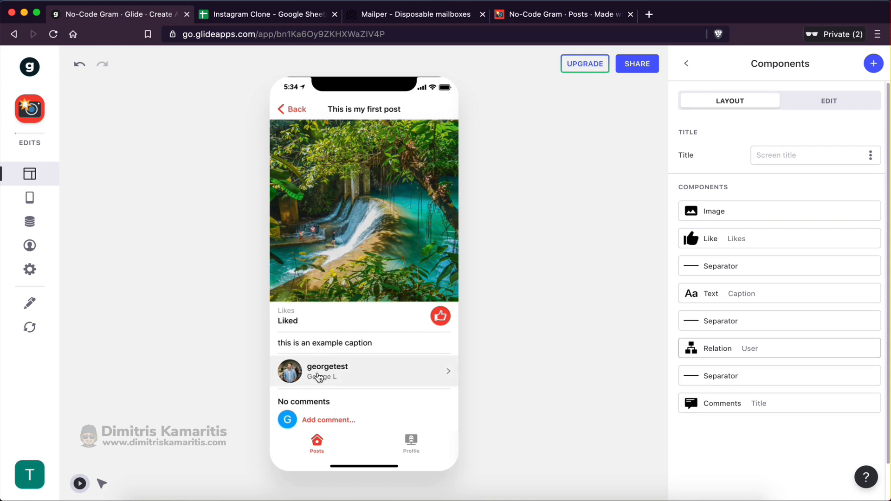
pyautogui.click(318, 377)
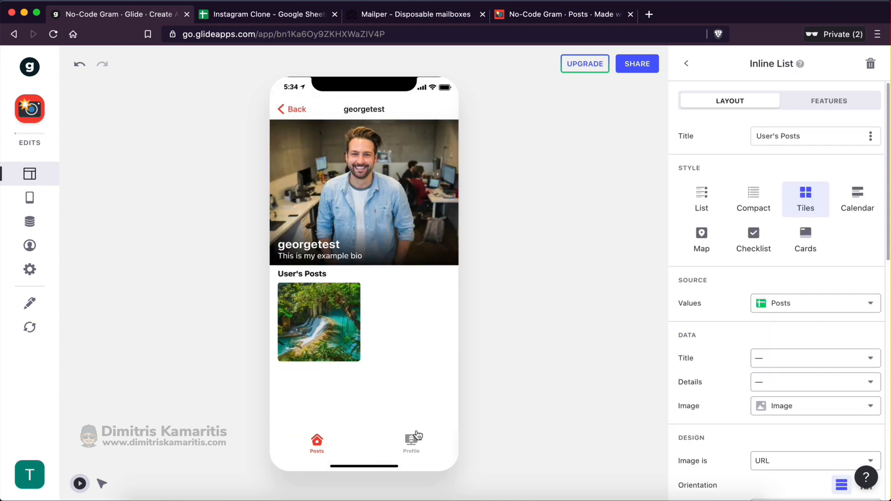
pyautogui.click(417, 436)
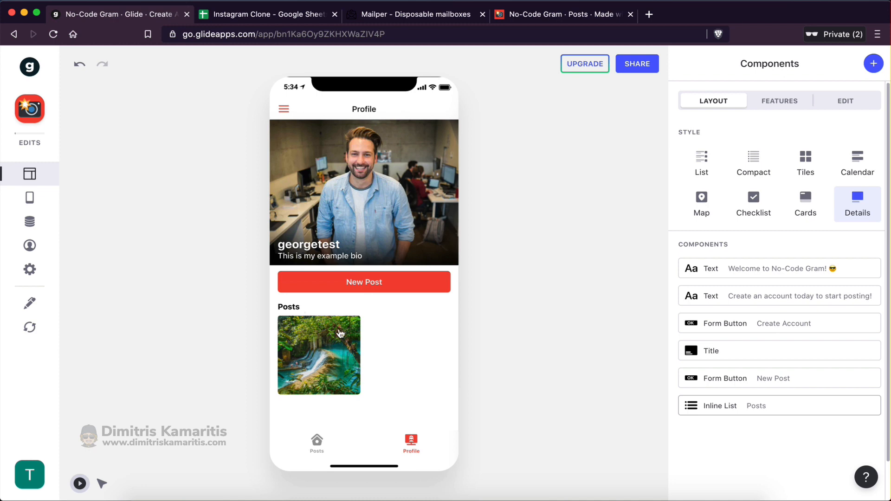
pyautogui.click(328, 347)
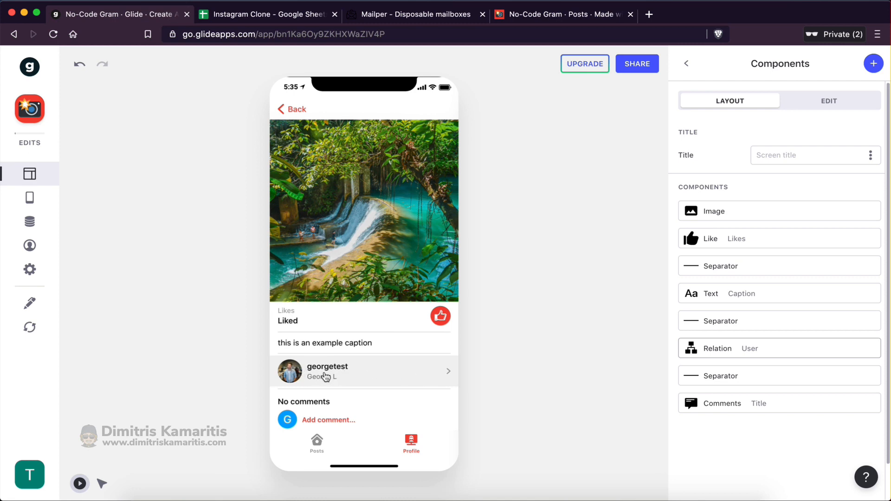
pyautogui.click(326, 377)
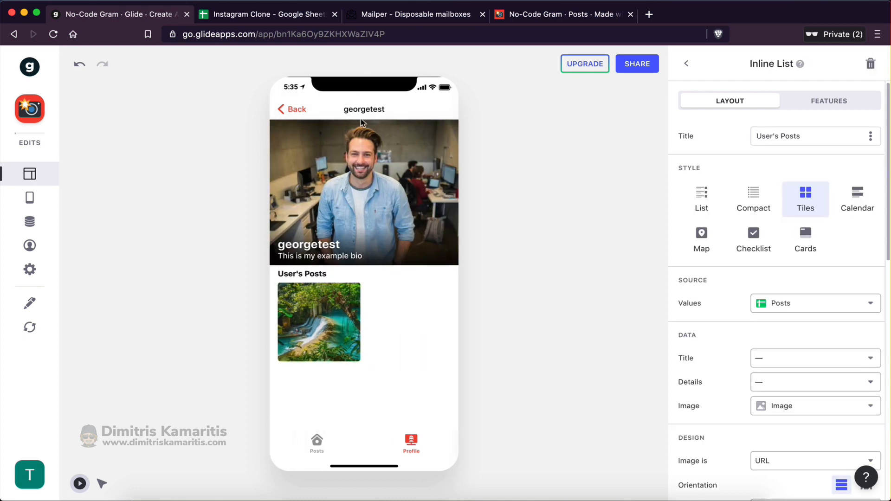
pyautogui.click(295, 111)
pyautogui.click(295, 111)
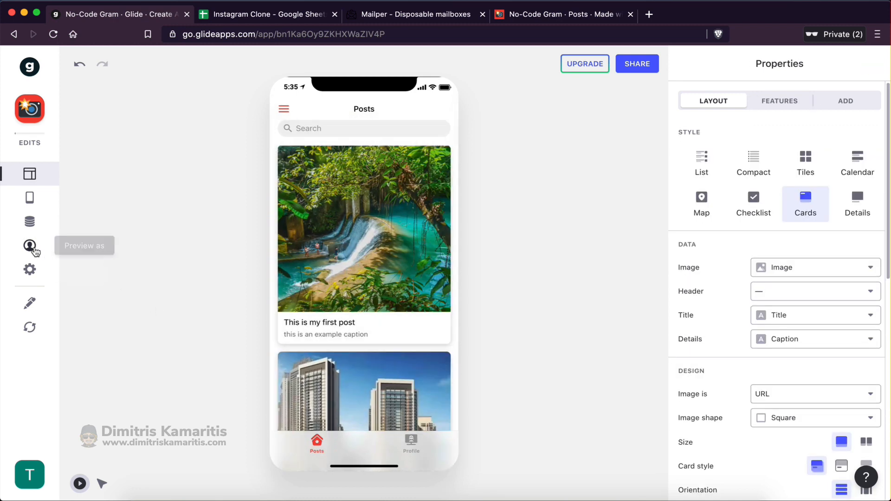
# Change the preview-as-user e-mail to a new test user's address
pyautogui.click(29, 245)
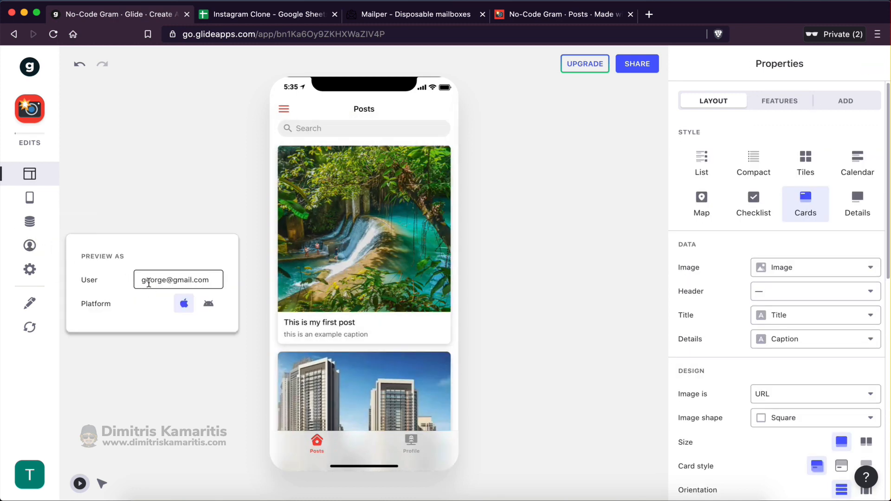
pyautogui.doubleClick(151, 280)
pyautogui.write('mike')
pyautogui.click(204, 207)
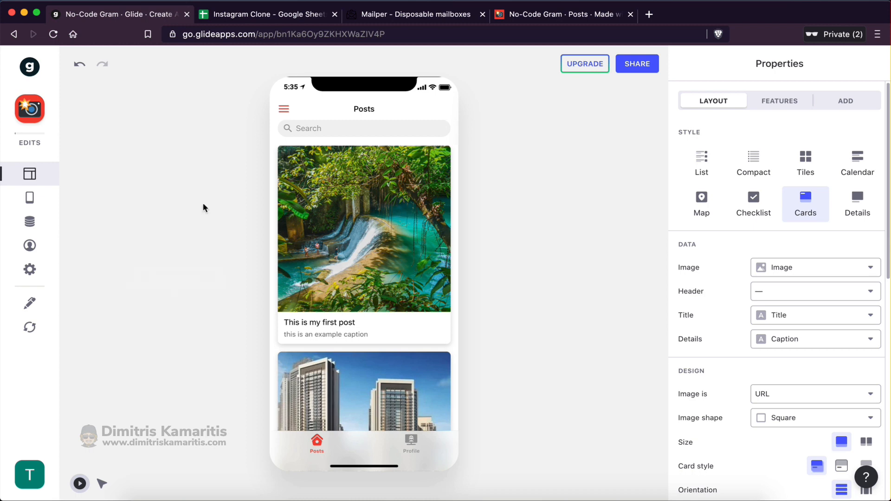
# Sign up a new test account with username, name and date of birth, and submit it
pyautogui.click(412, 445)
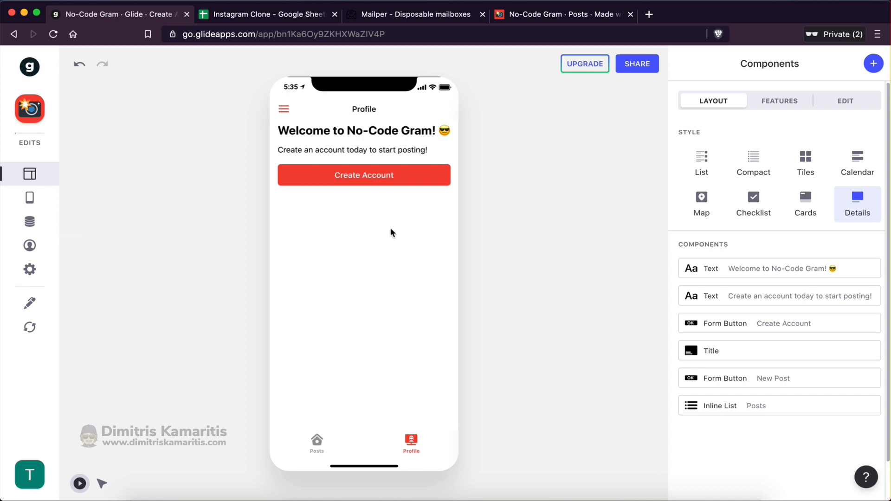
pyautogui.click(352, 174)
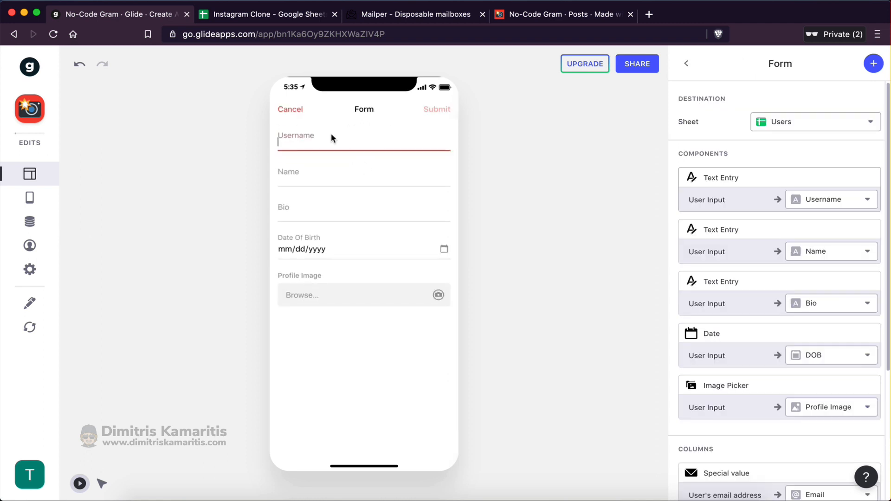
pyautogui.write('miketest')
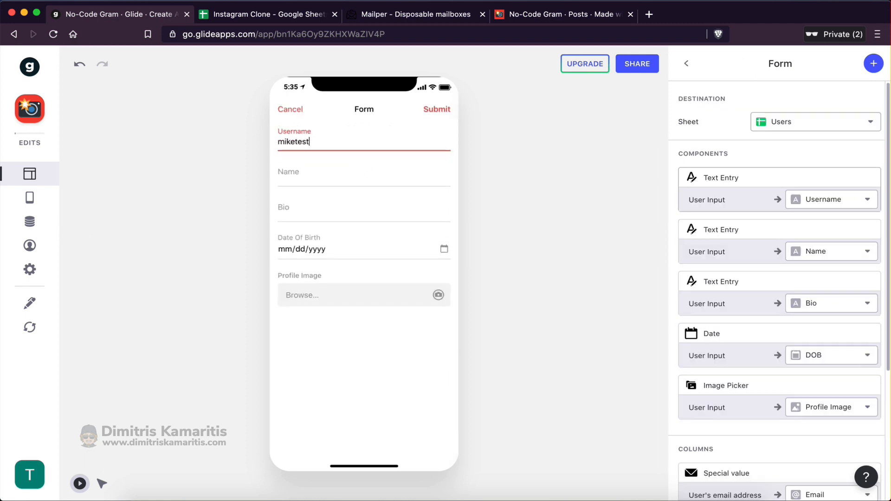
pyautogui.click(321, 169)
pyautogui.write('Mike A')
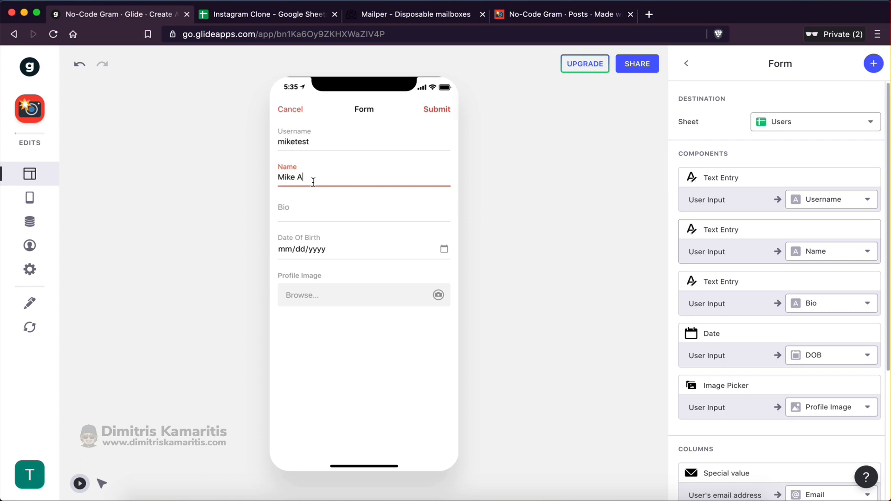
pyautogui.click(312, 208)
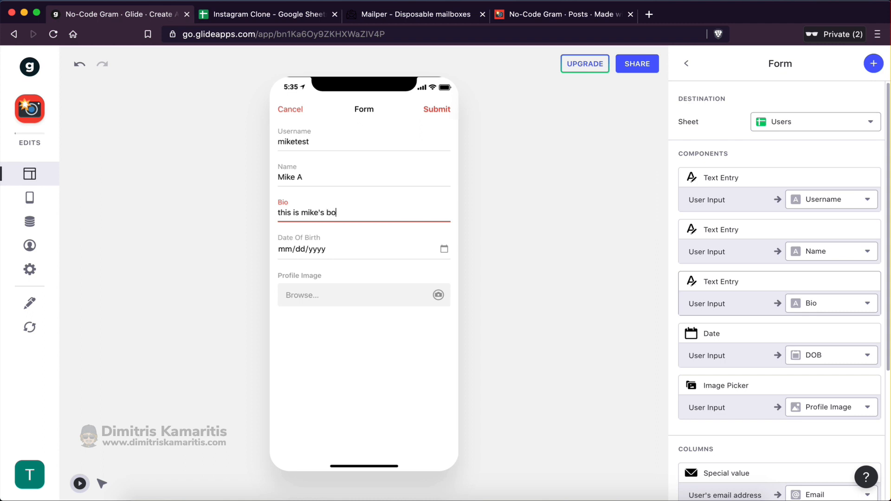
pyautogui.click(283, 249)
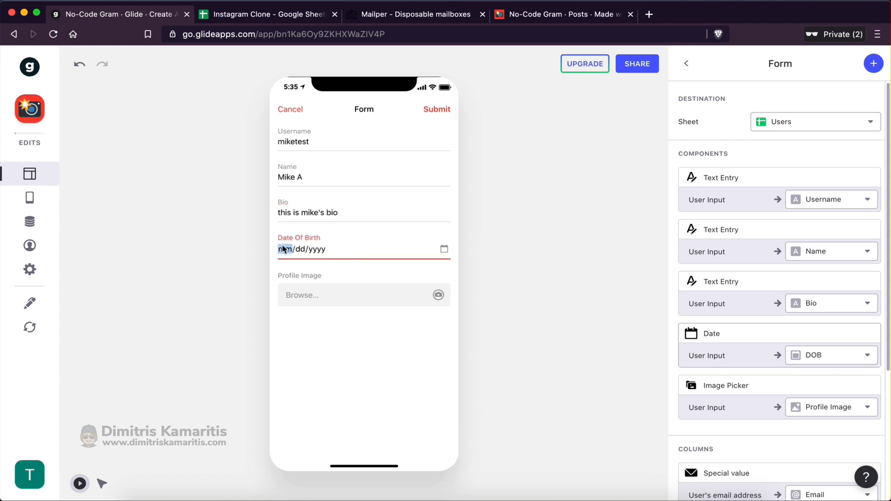
pyautogui.write('06031')
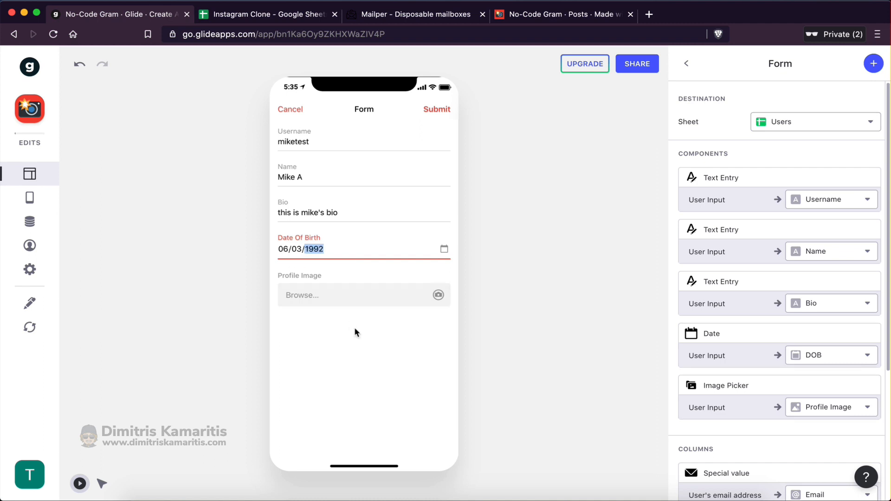
pyautogui.click(437, 116)
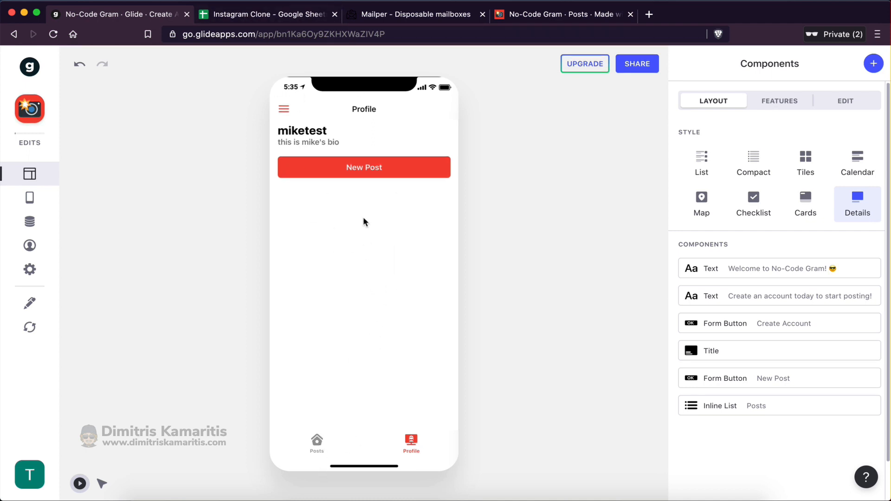
# Open the new-post form, then switch to the spreadsheet's Users sheet
pyautogui.click(349, 167)
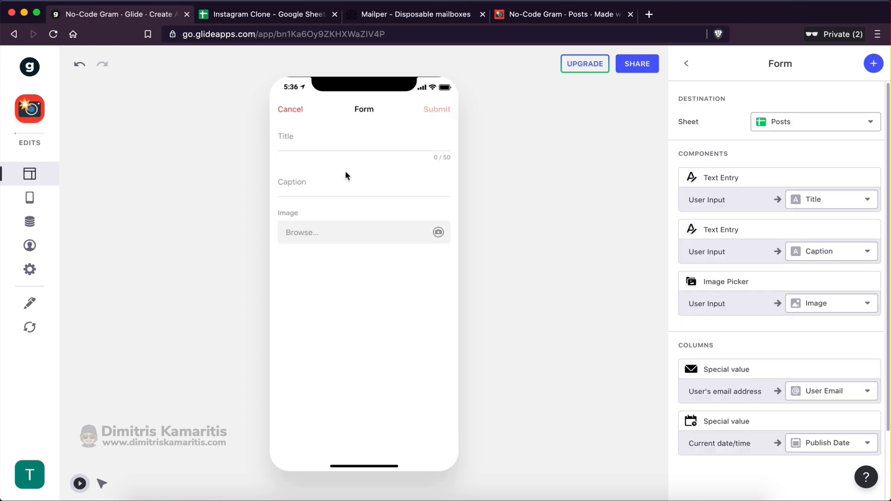
pyautogui.click(311, 134)
pyautogui.click(249, 14)
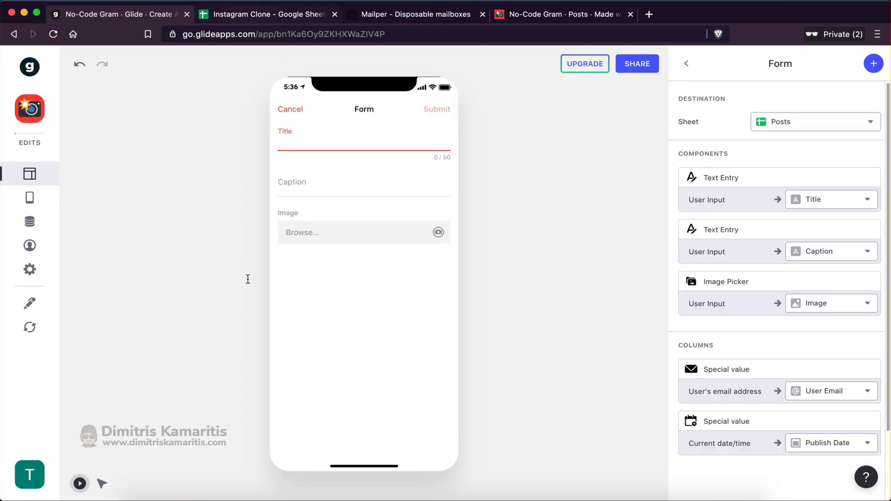
pyautogui.click(147, 485)
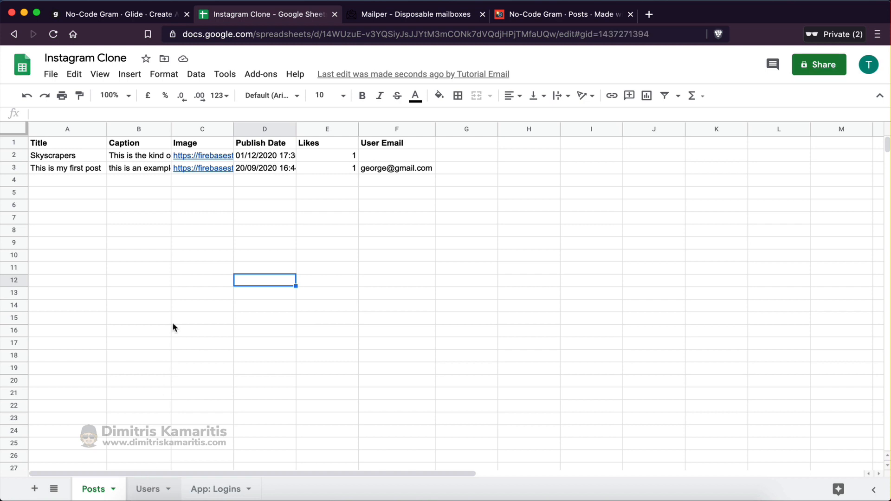
# Delete the incomplete e-mail-only row 3 from the Users sheet
pyautogui.click(181, 211)
pyautogui.moveTo(49, 182); pyautogui.dragTo(434, 174)
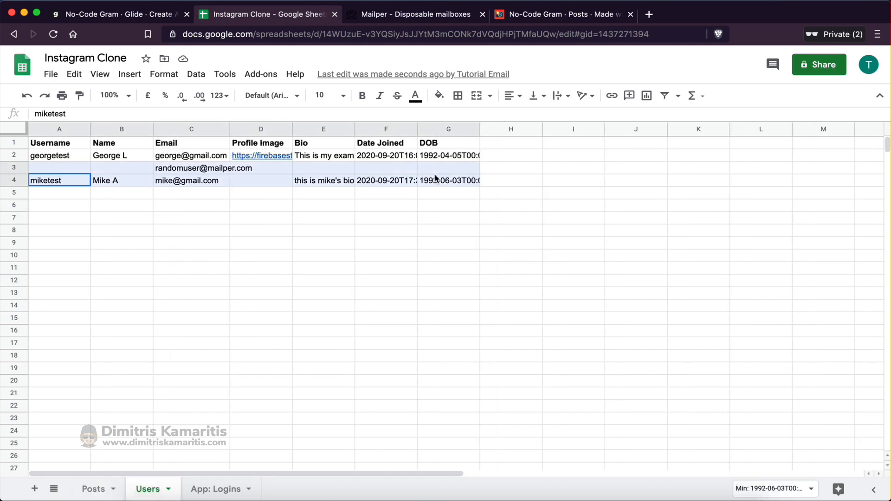
pyautogui.click(175, 294)
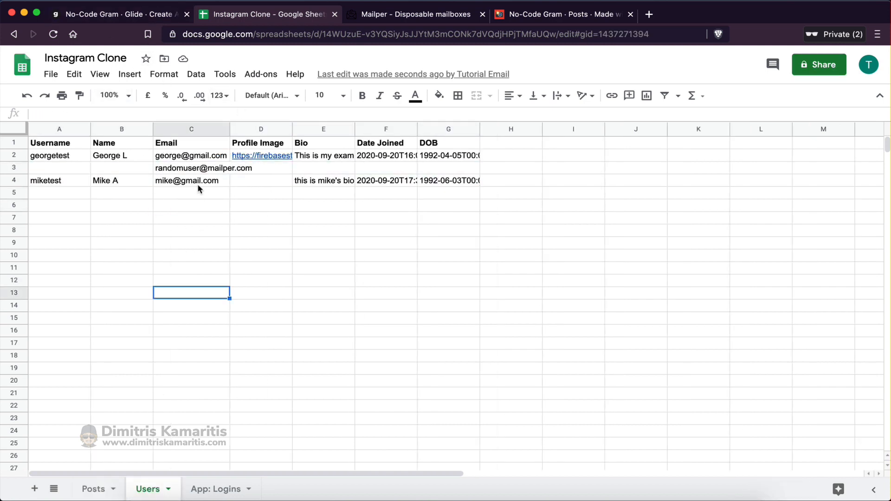
pyautogui.click(179, 173)
pyautogui.click(17, 169)
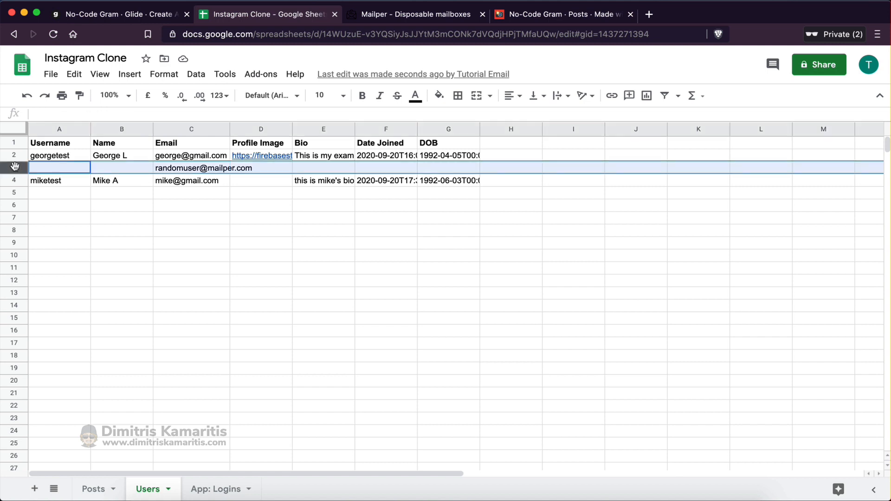
pyautogui.rightClick(17, 170)
pyautogui.click(63, 266)
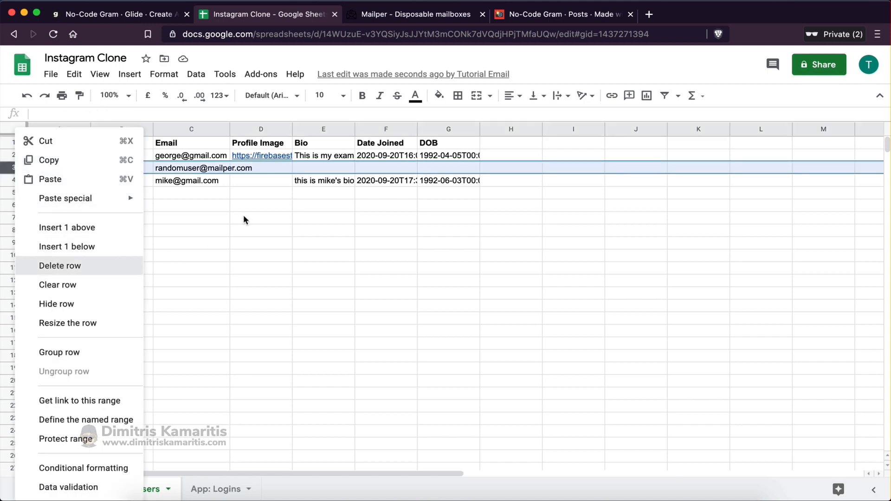
pyautogui.click(246, 218)
pyautogui.click(203, 170)
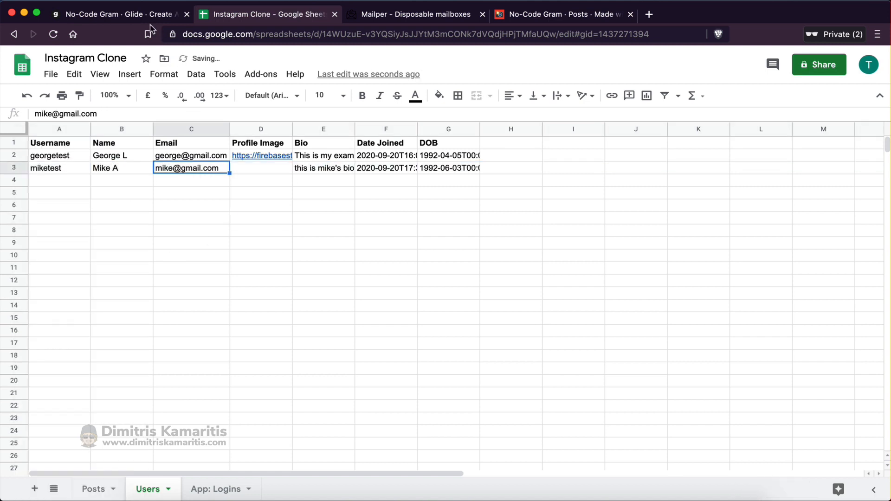
pyautogui.click(134, 18)
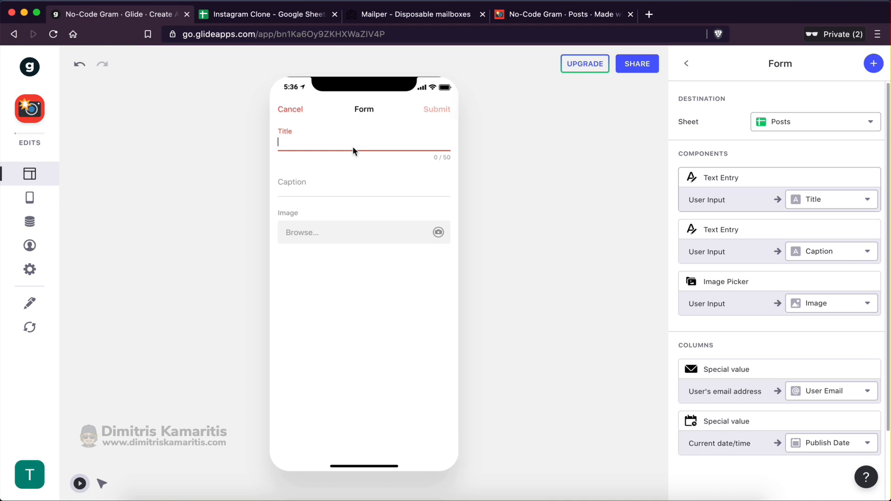
# Submit a post titled "Mike's first post" with caption 'this is a random caption'
pyautogui.write("Mike's first post")
pyautogui.click(352, 183)
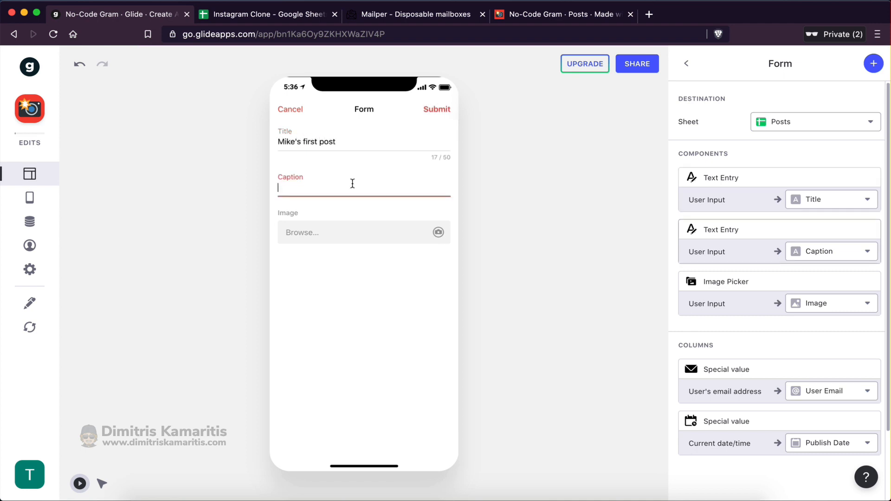
pyautogui.write('this is a random caption')
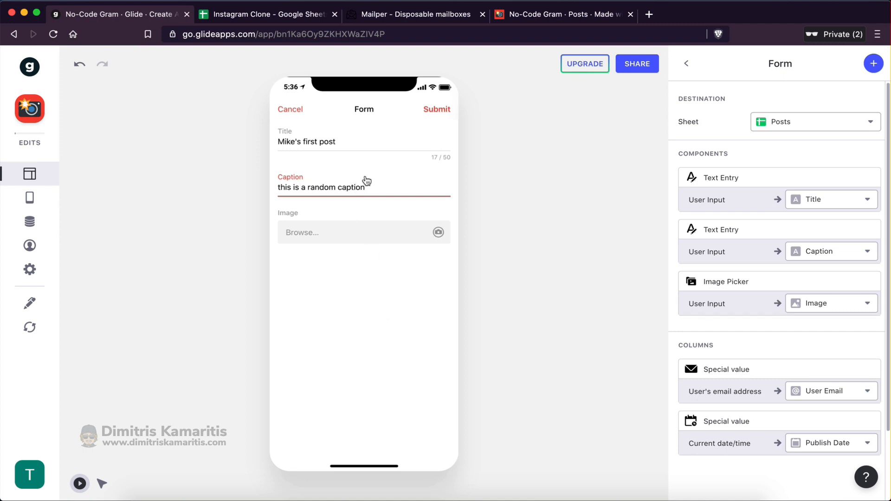
pyautogui.click(431, 112)
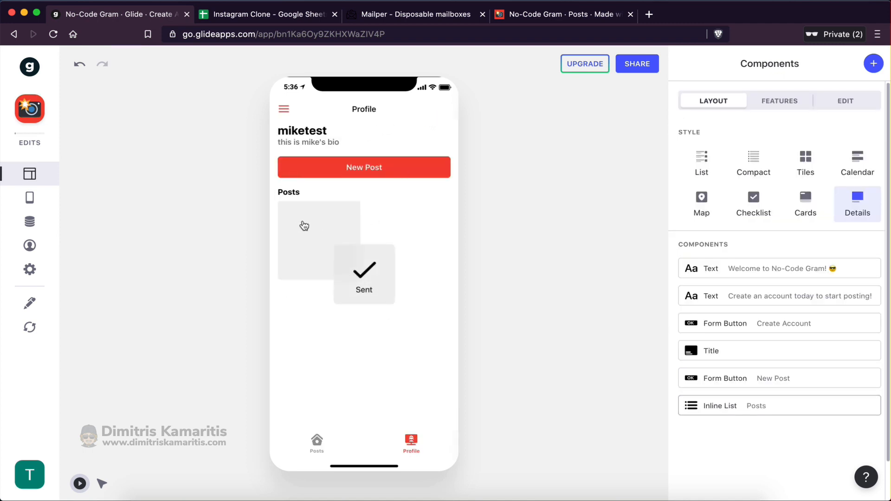
pyautogui.click(279, 14)
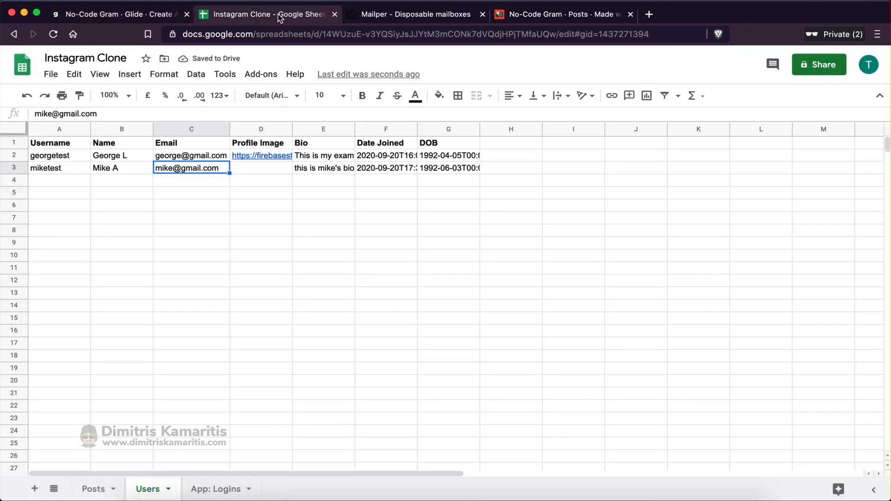
# Paste an image link into cell C4 of the Posts sheet for the new post
pyautogui.click(93, 488)
pyautogui.click(216, 184)
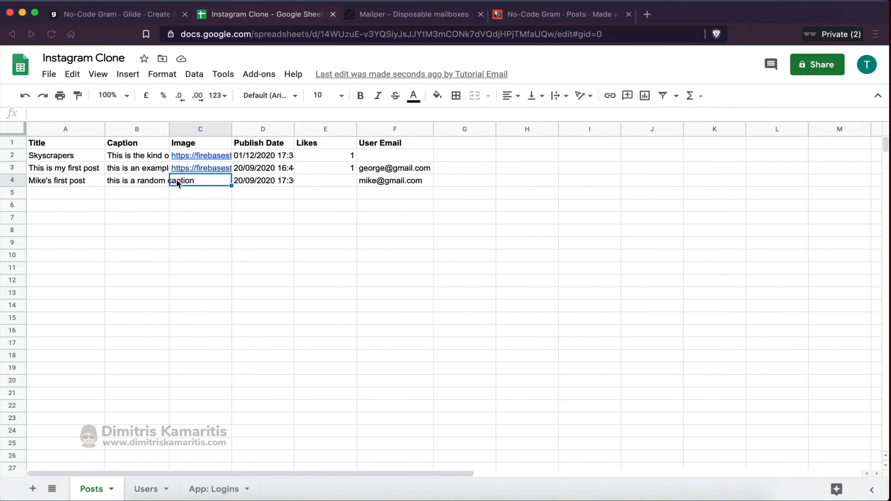
pyautogui.write('https://firebasestorage.googleapis.com/v0/b/glide-prod.appspot.com/o/img-uploads%2FrzYy0zDWAKKF7ukP4RGh%2Faf730a.jpeg?alt=media')
pyautogui.click(209, 227)
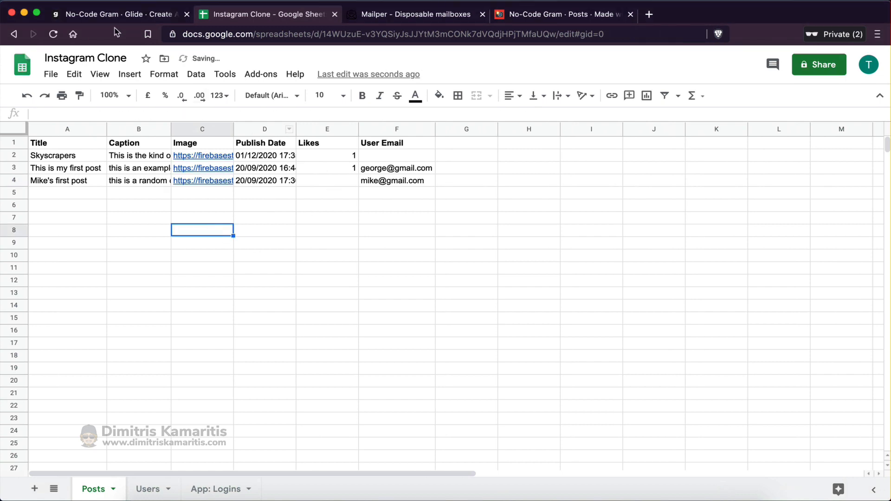
pyautogui.click(124, 10)
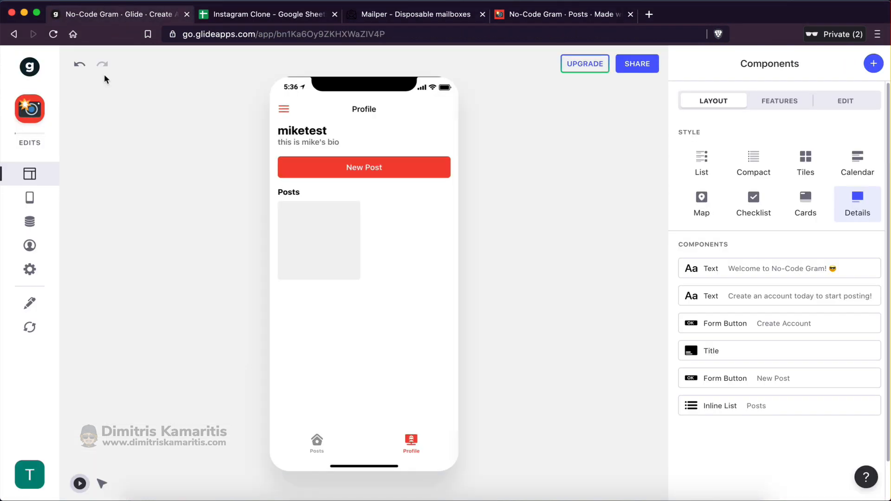
# Reload the sheet data, open Mike's first post from the feed, like it, and view its author
pyautogui.click(42, 335)
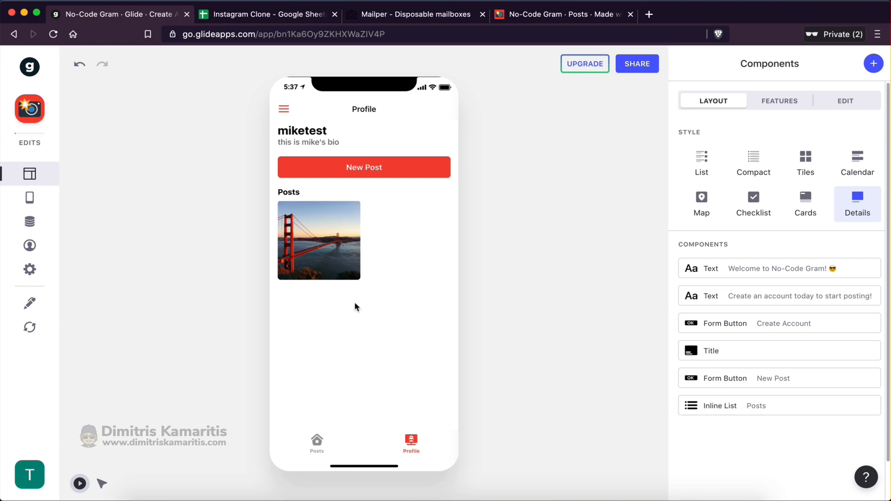
pyautogui.click(317, 443)
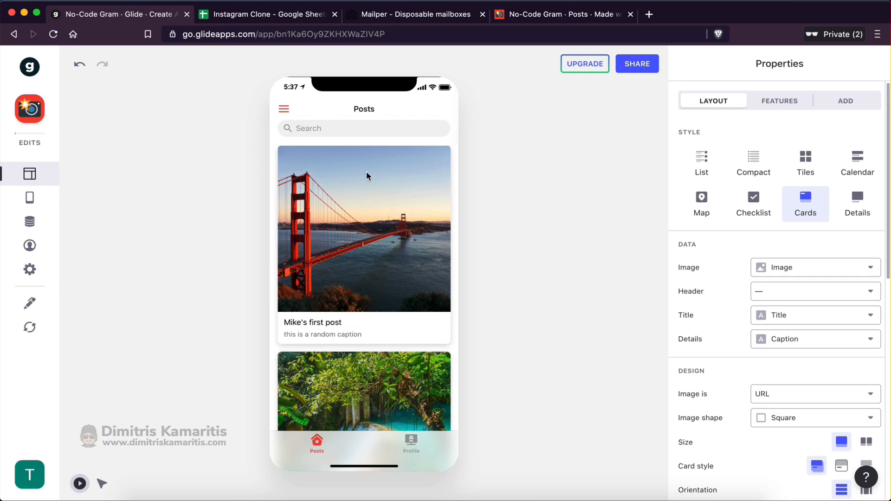
pyautogui.click(357, 211)
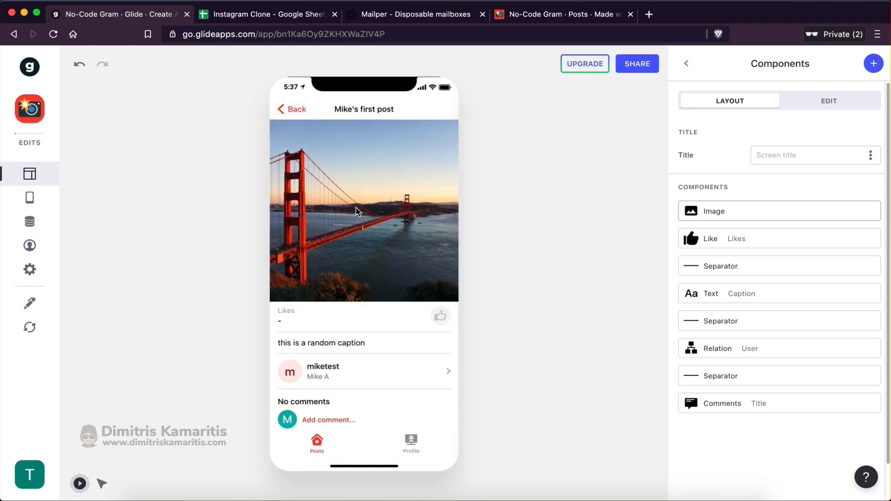
pyautogui.click(439, 317)
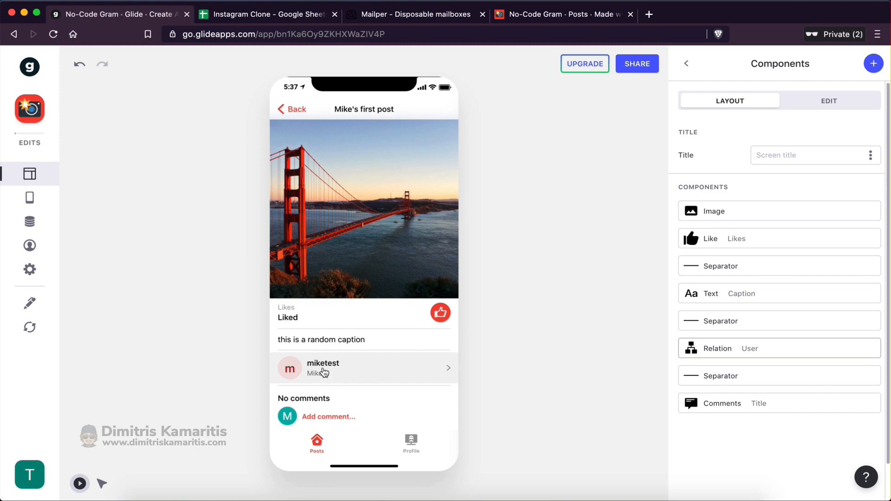
pyautogui.click(346, 367)
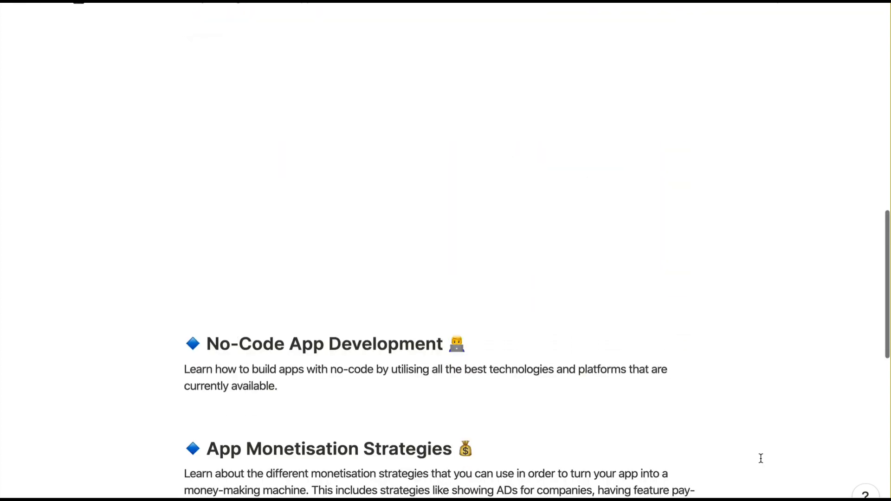
# Scroll the course page through No-Code App Development, App Monetisation Strategies, App Marketing and Private Community
pyautogui.scroll(-5, 760, 458)
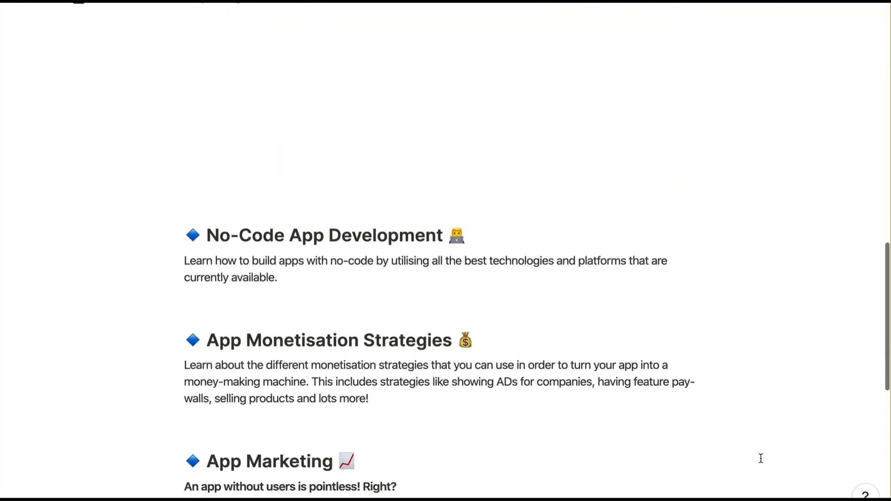
pyautogui.scroll(-2, 761, 458)
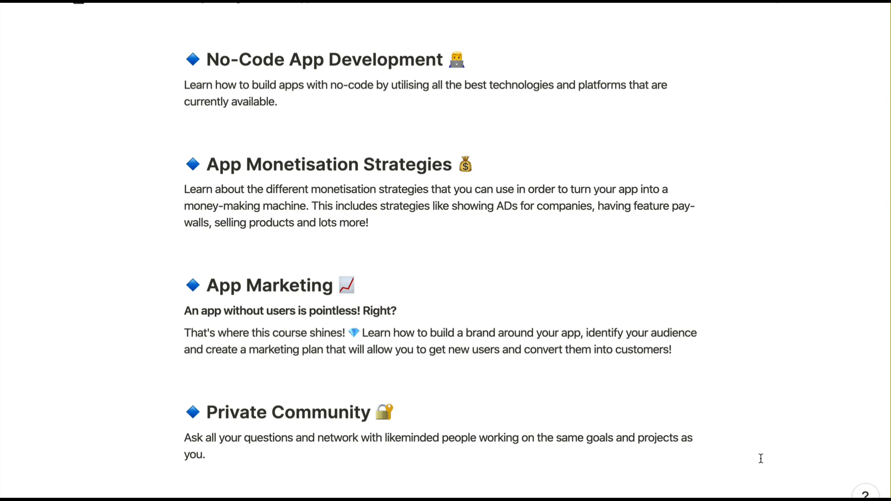
pyautogui.scroll(-7, 757, 409)
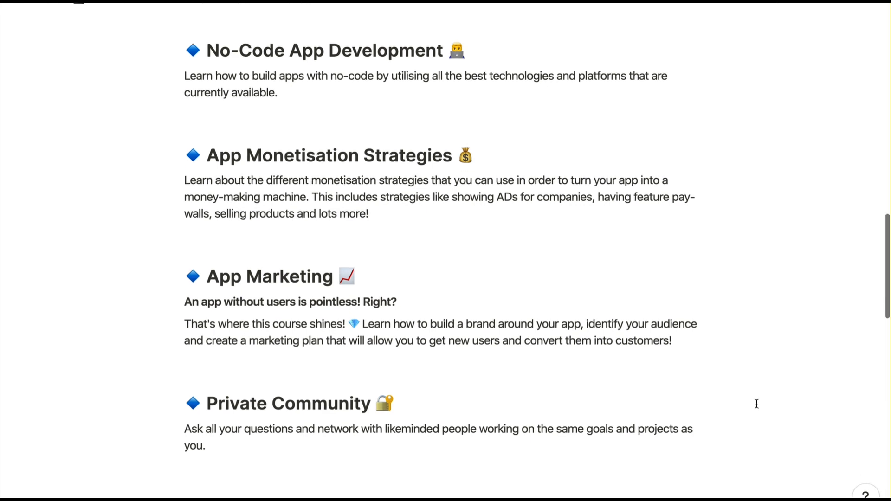